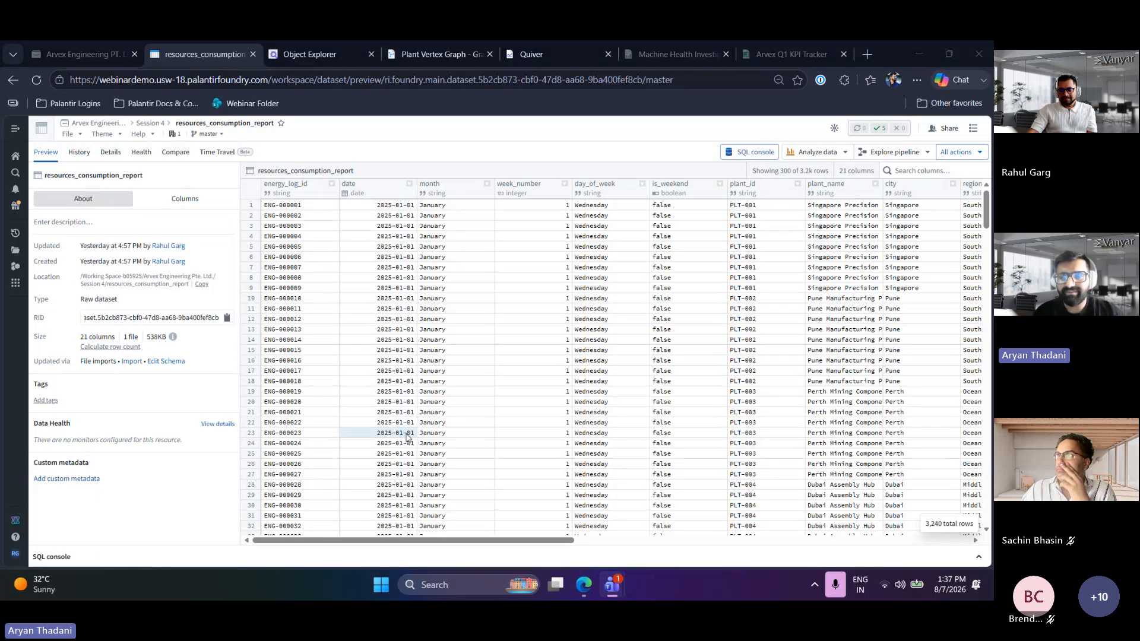
Examine the columns and rows of the resources_consumption_report dataset, from the log dates through to the energy, cost and emissions fields
scroll(512, 378, right, 1)
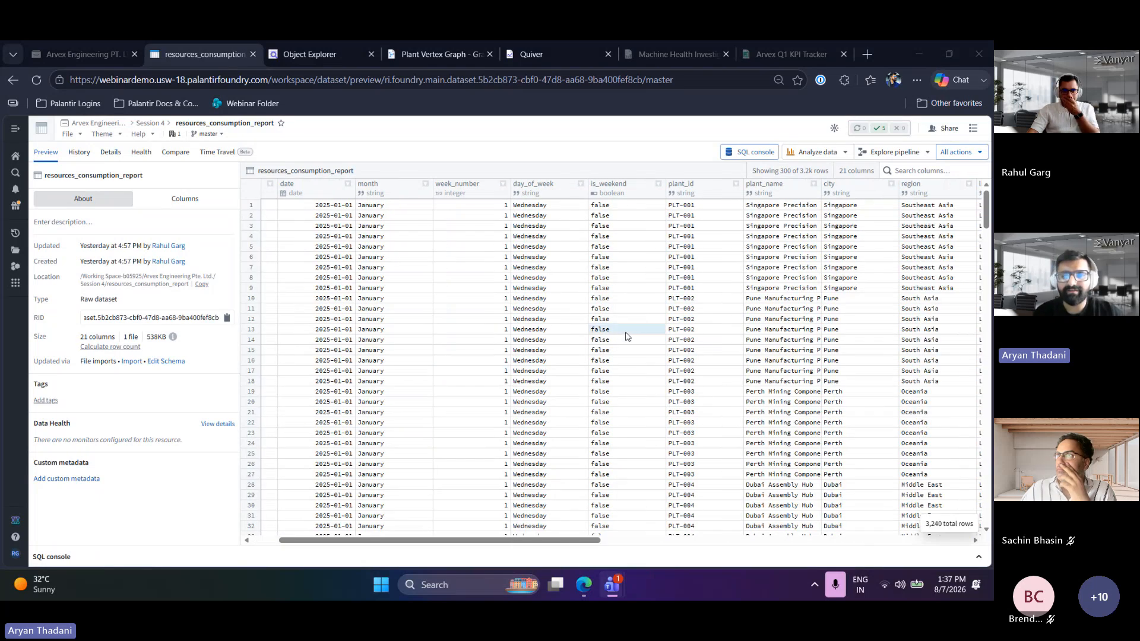
scroll(634, 335, right, 1)
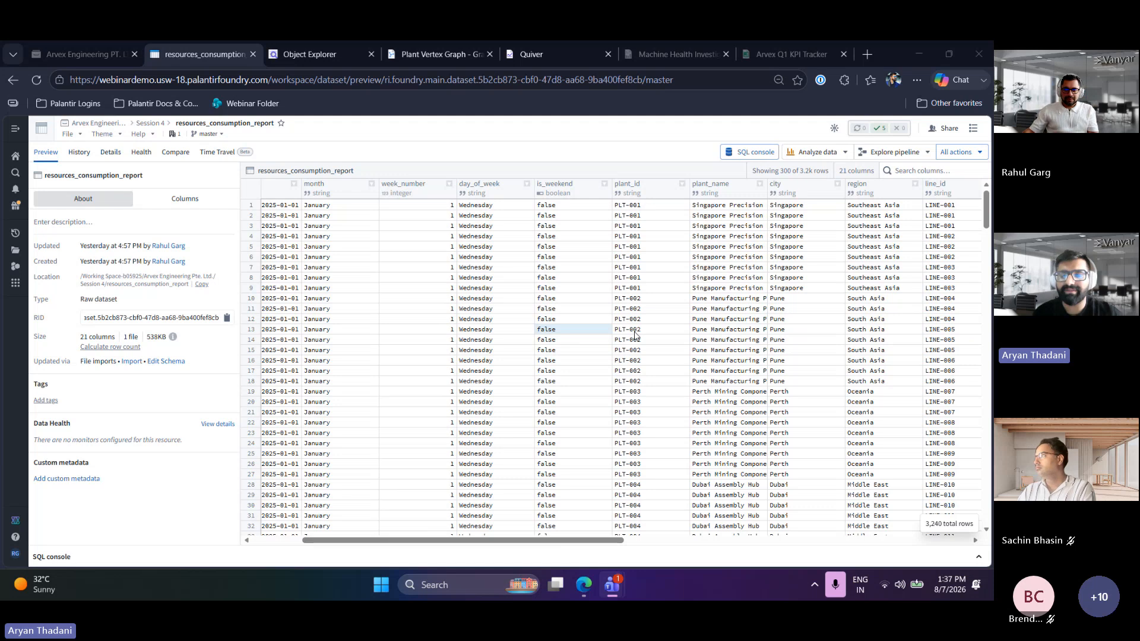
scroll(634, 336, right, 1)
scroll(735, 272, right, 4)
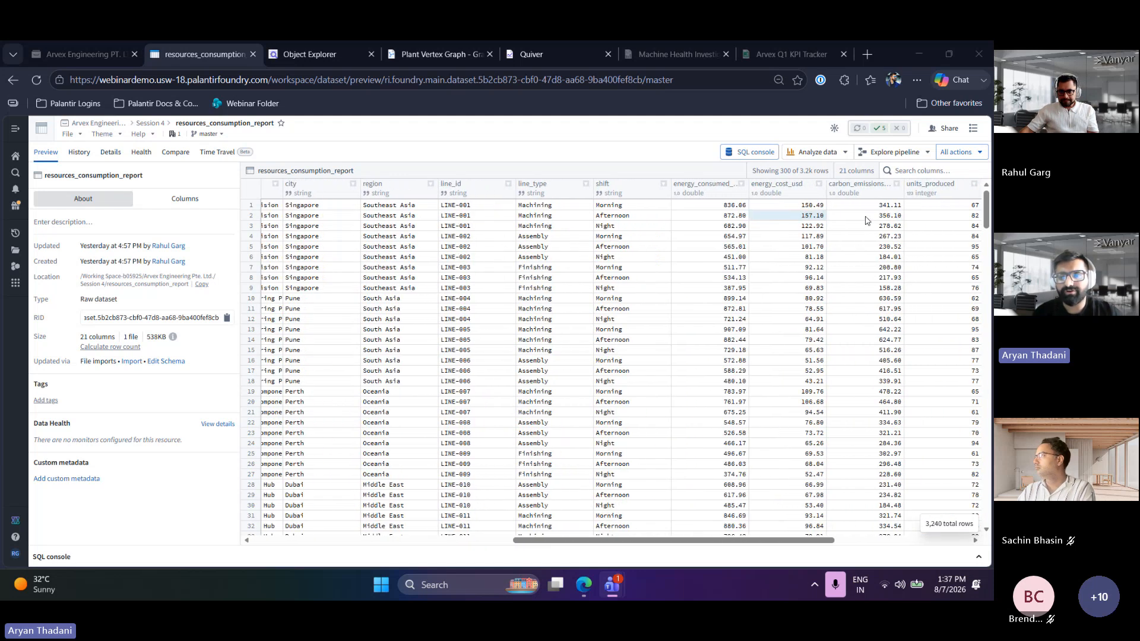
scroll(830, 262, right, 1)
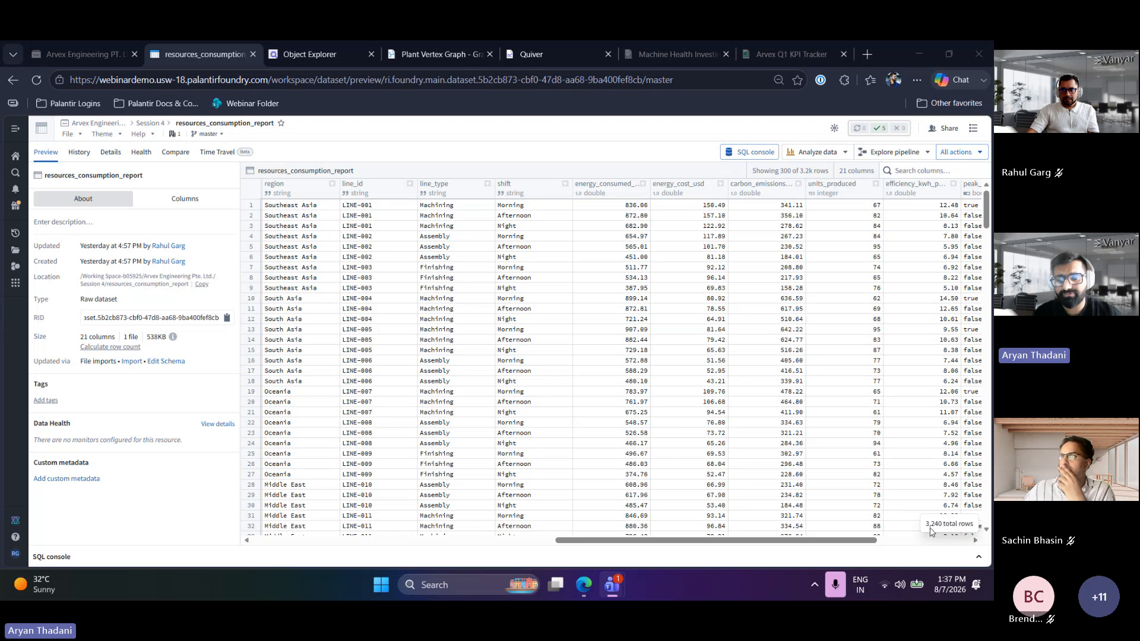
scroll(731, 432, down, 2)
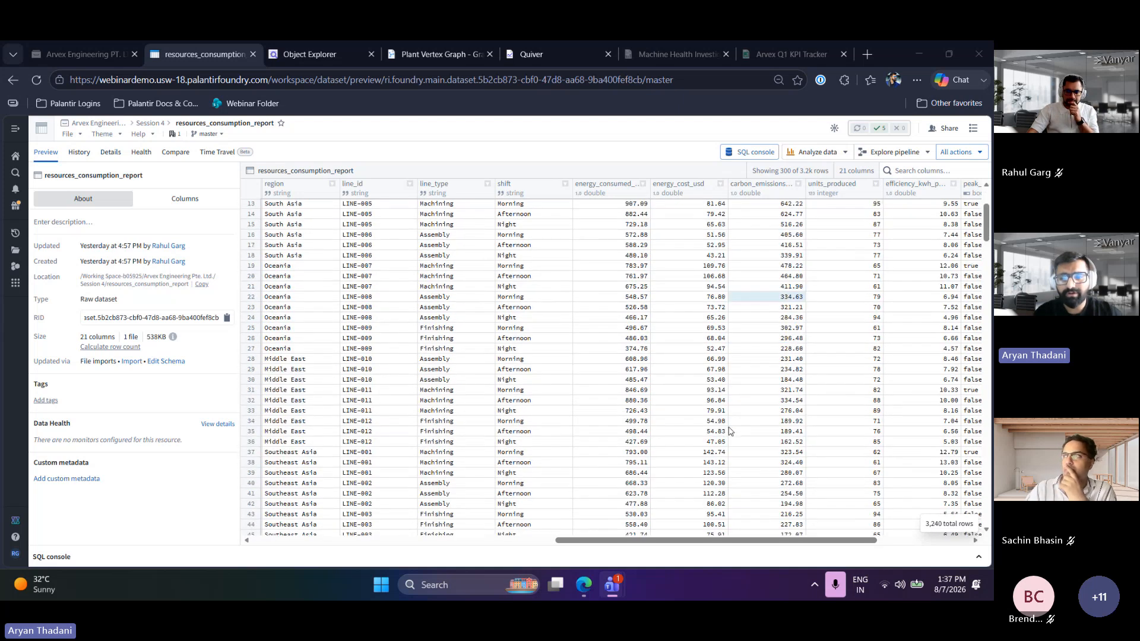
scroll(731, 431, up, 2)
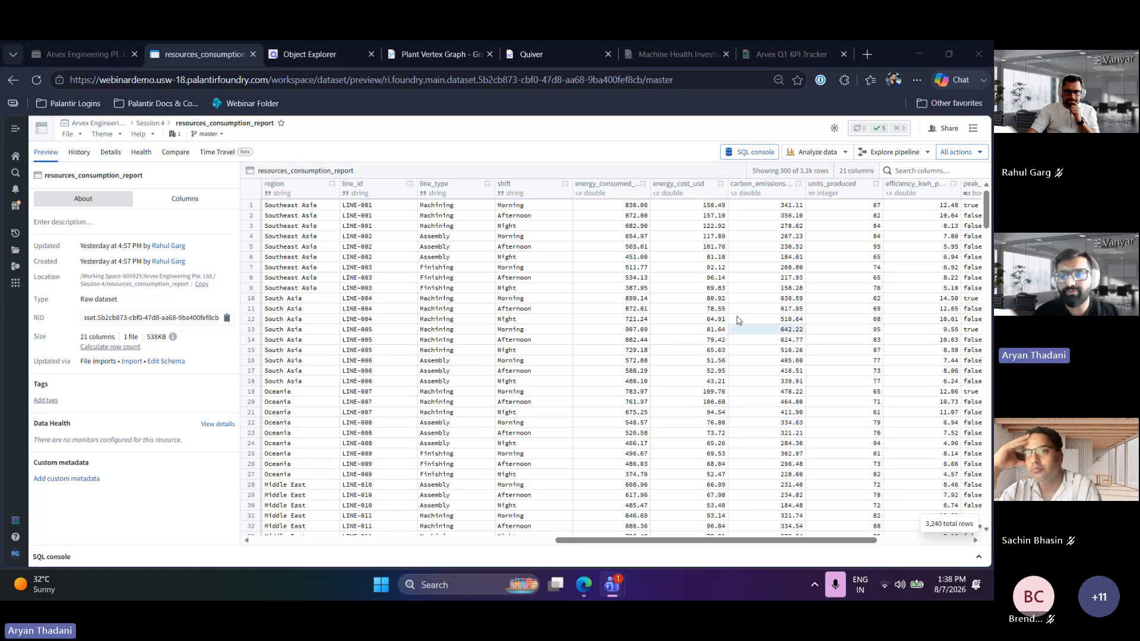
Open the resources_consumption_report dataset as a new analysis in Contour
click(829, 159)
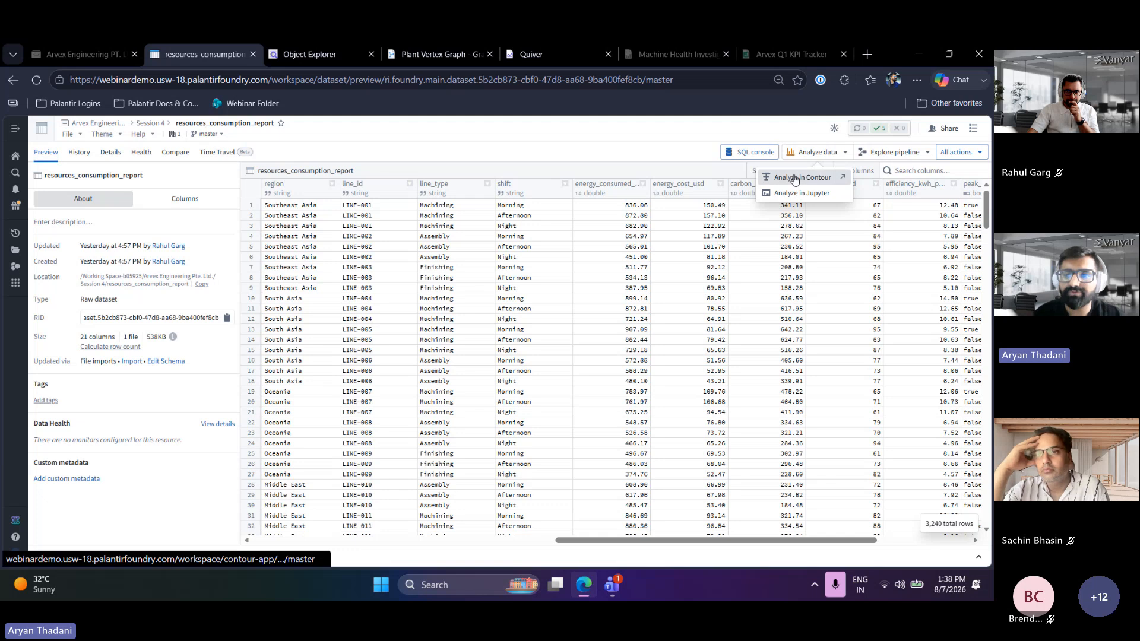
click(802, 178)
click(274, 50)
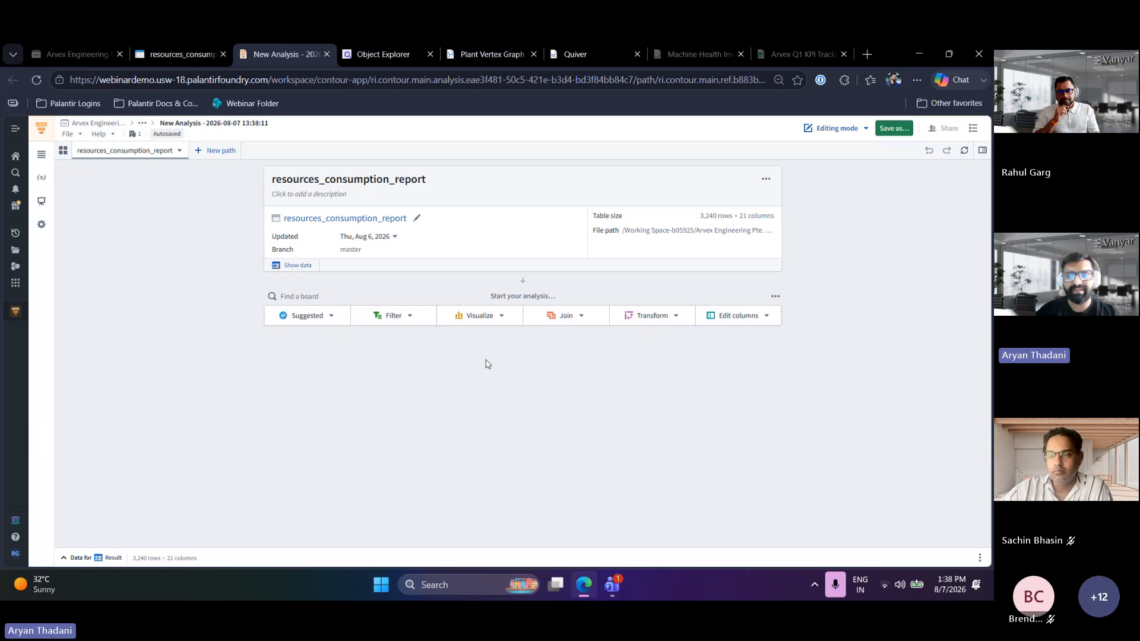
Review the analysis boards offered under the Suggested, Filter, Visualize, Join, Transform and Edit columns categories
click(494, 322)
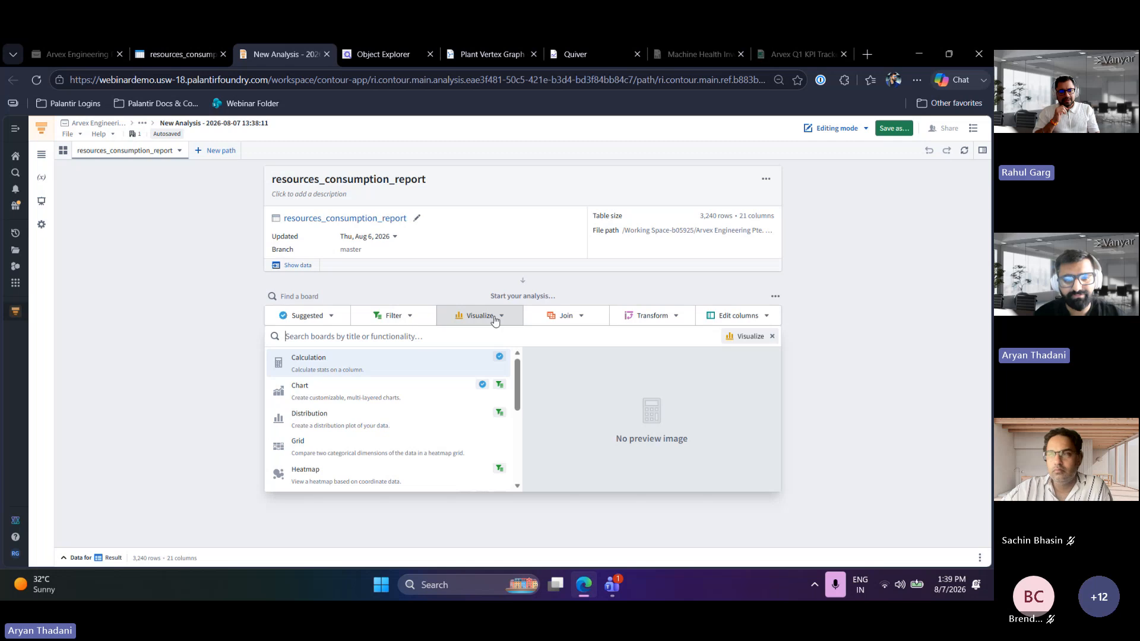
click(341, 318)
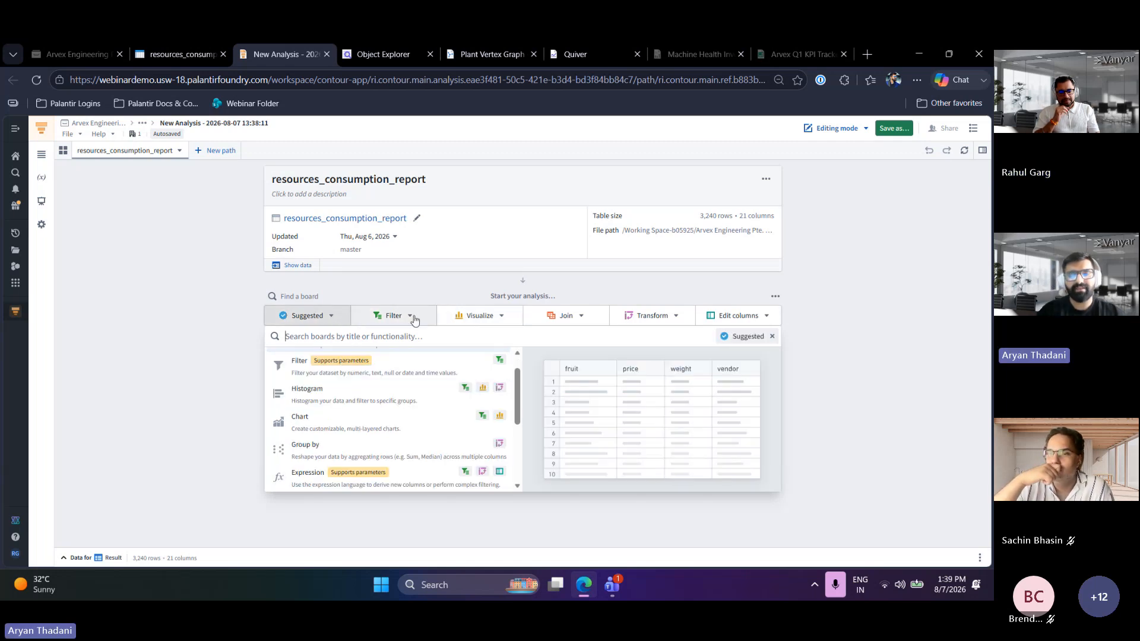
scroll(389, 411, down, 5)
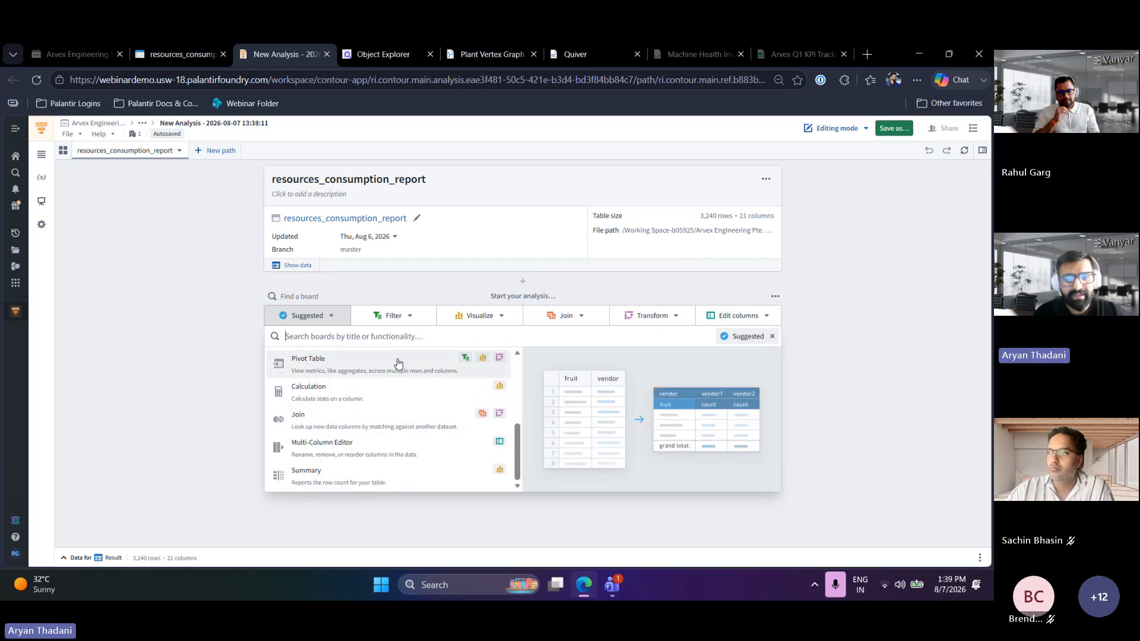
scroll(392, 404, up, 2)
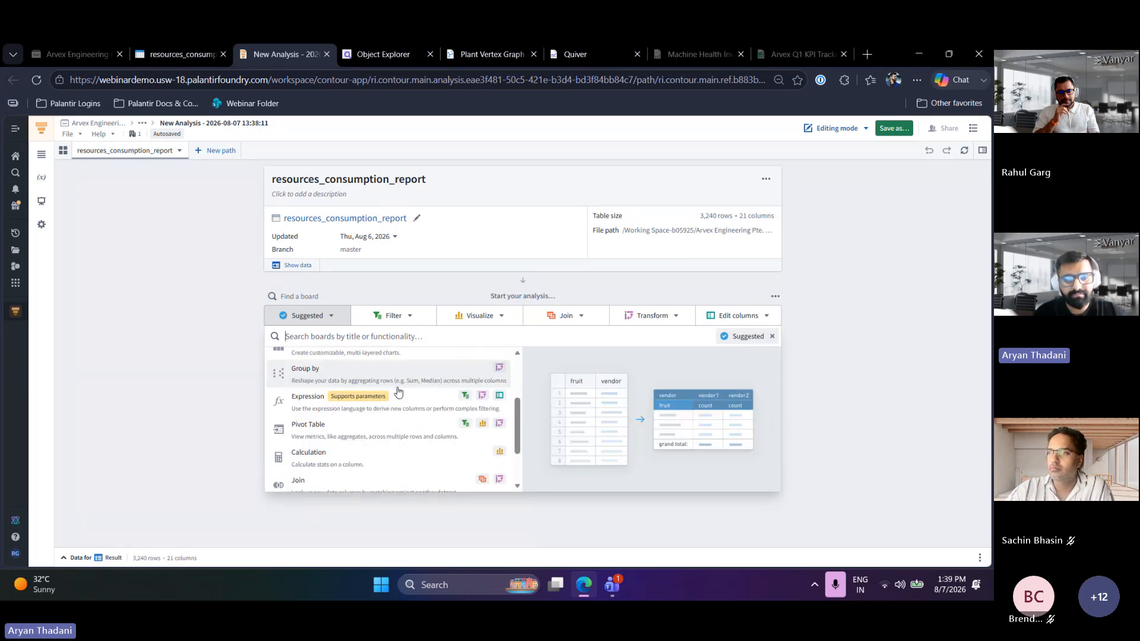
scroll(398, 392, down, 2)
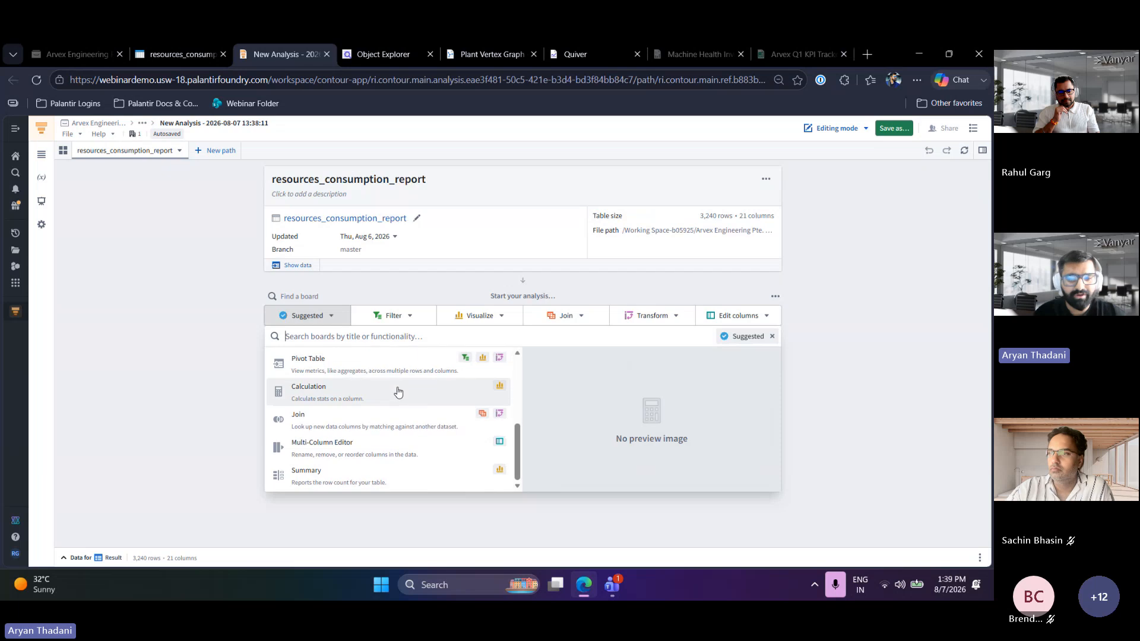
click(412, 317)
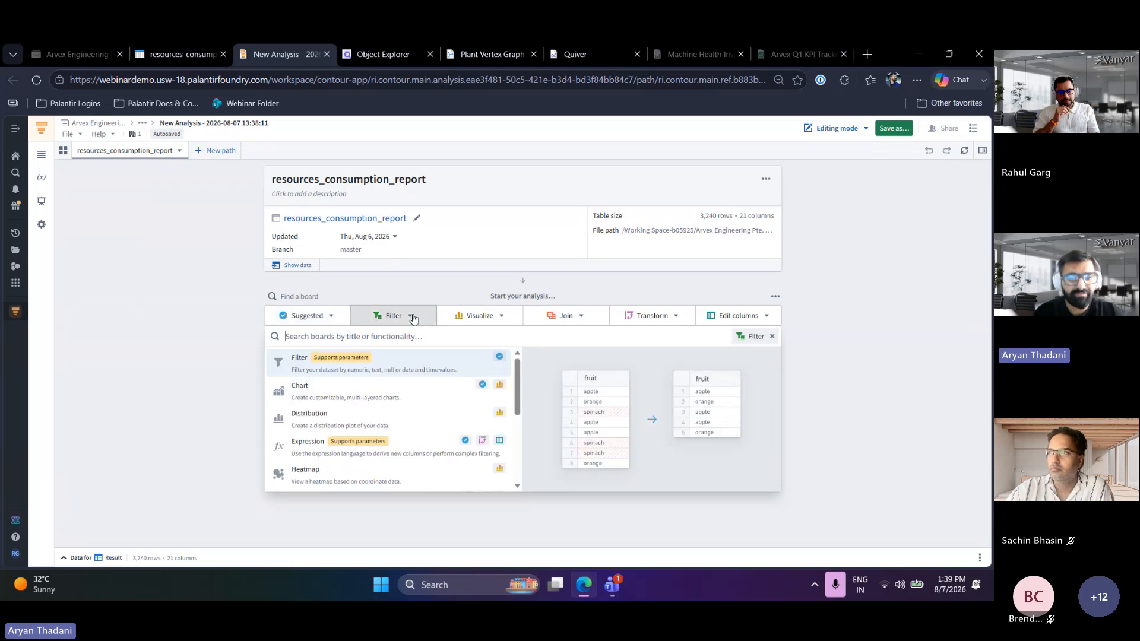
click(461, 318)
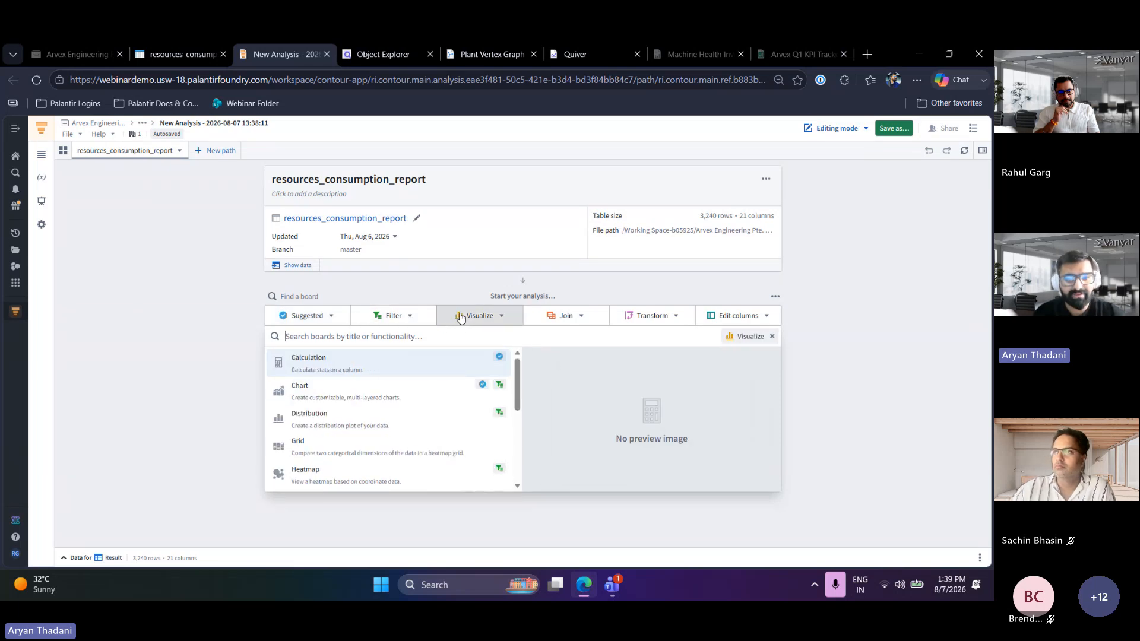
click(552, 319)
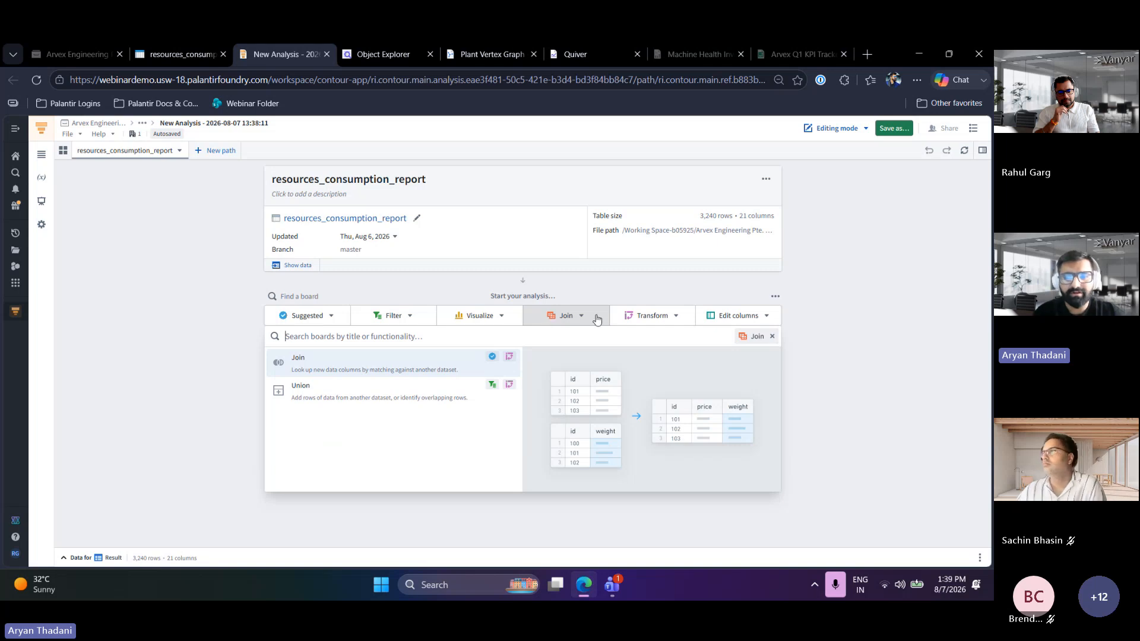
click(663, 322)
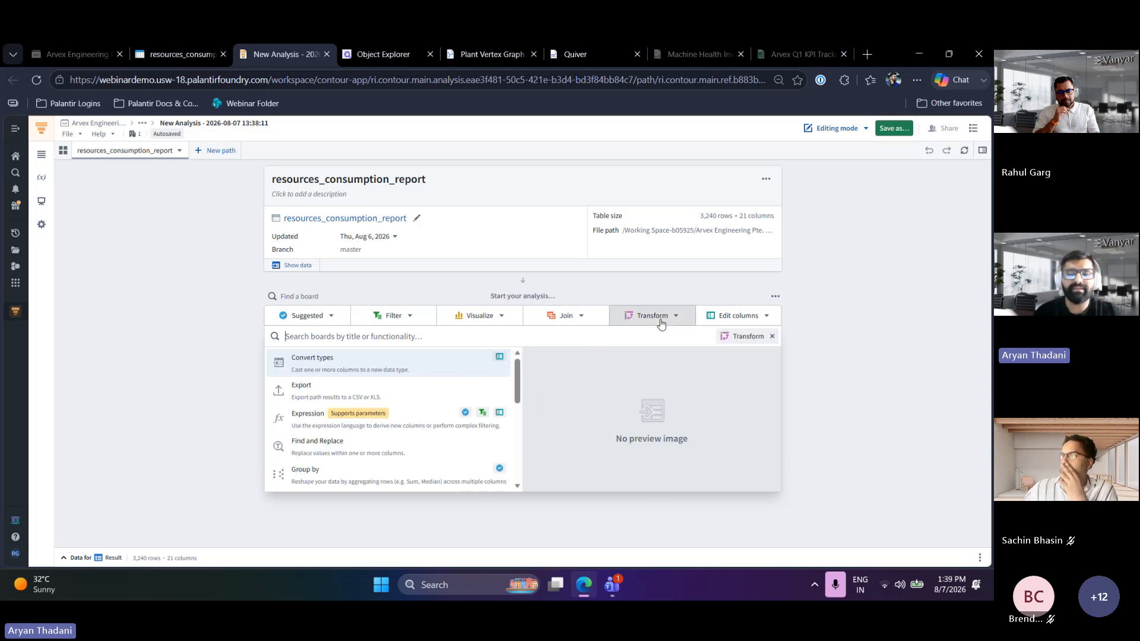
scroll(412, 440, down, 1)
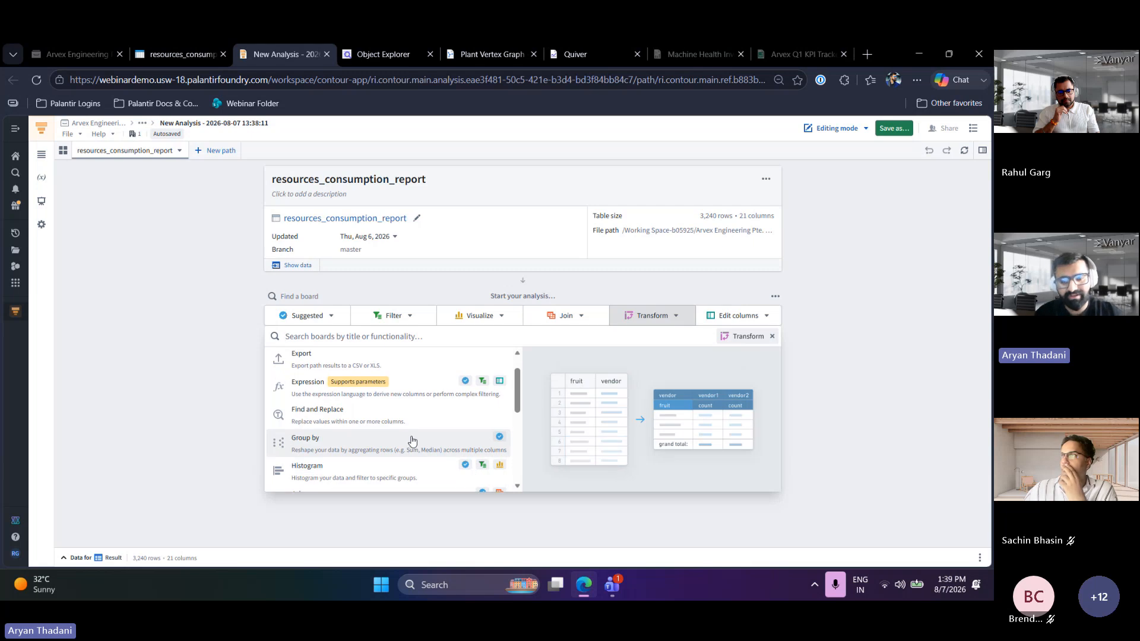
scroll(412, 441, up, 1)
click(744, 317)
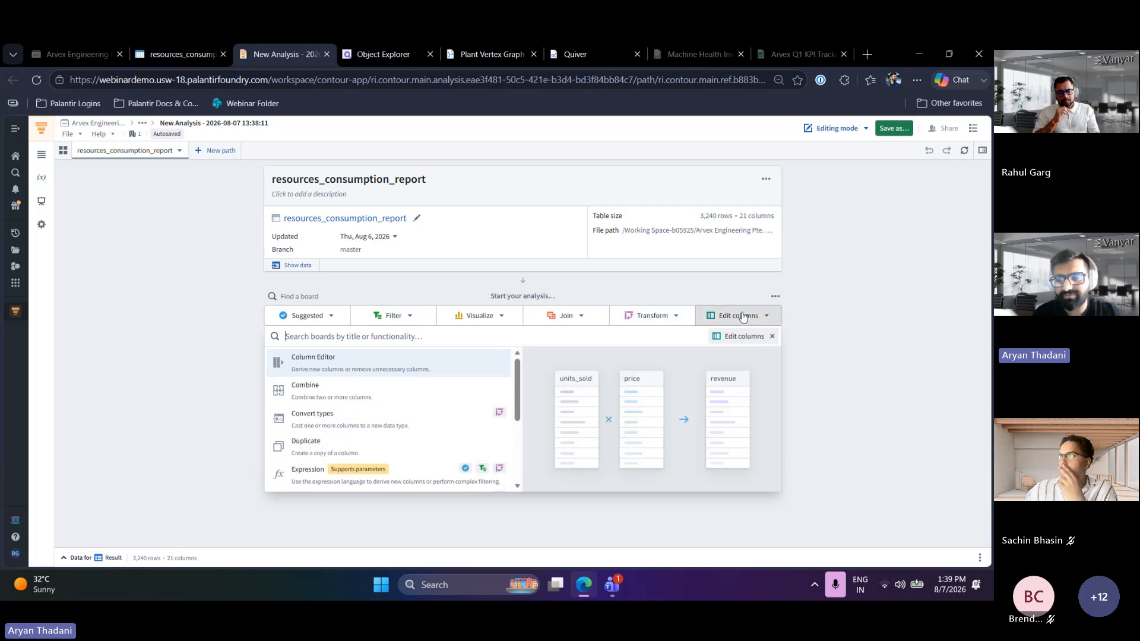
Add a Chart board to the analysis and set its X-axis to plant_name
click(510, 319)
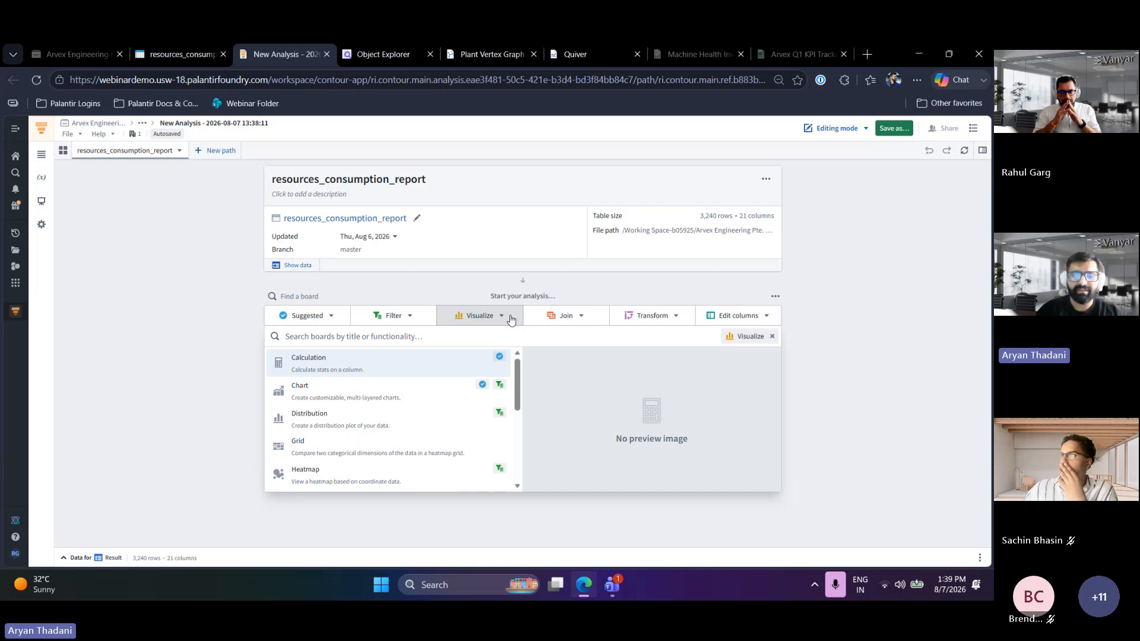
click(419, 393)
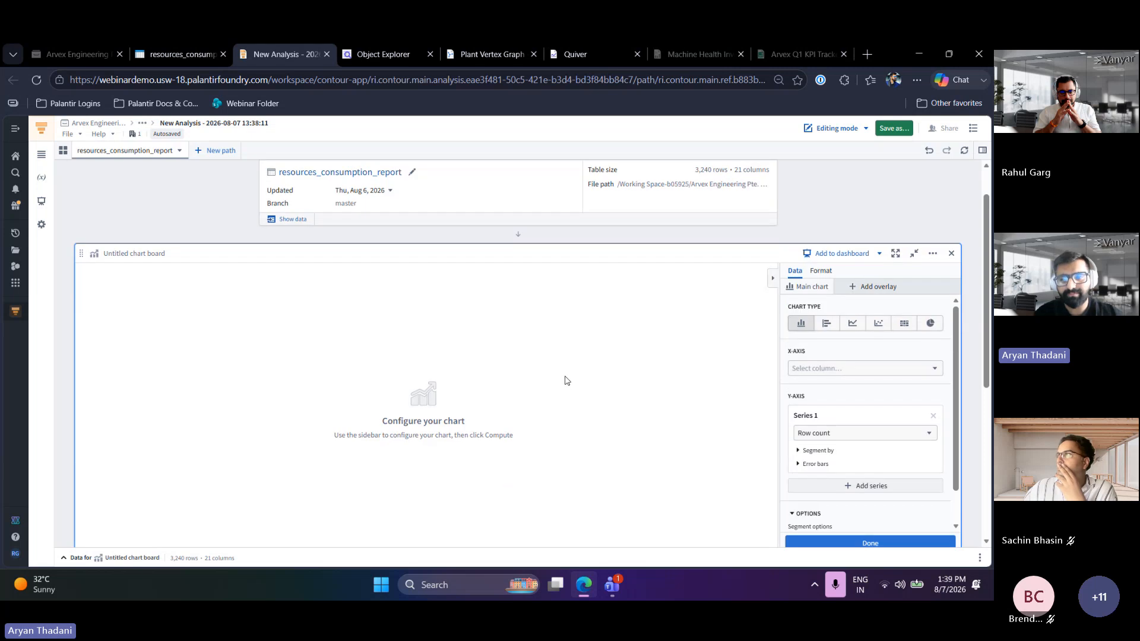
scroll(829, 374, down, 1)
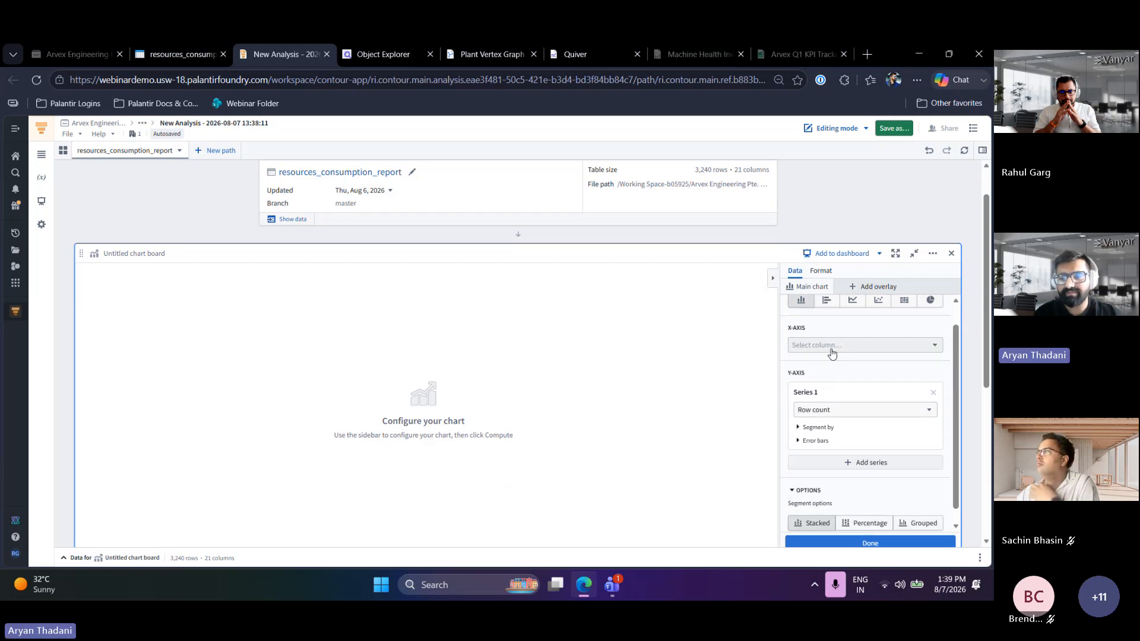
click(832, 352)
text(pla)
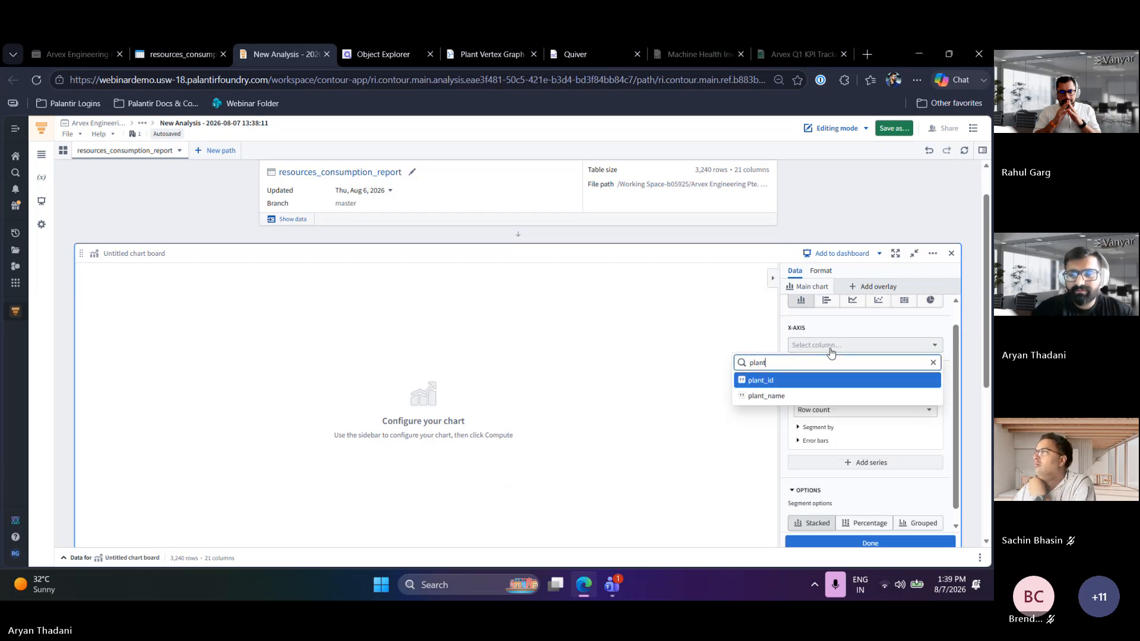
text(nt)
click(807, 395)
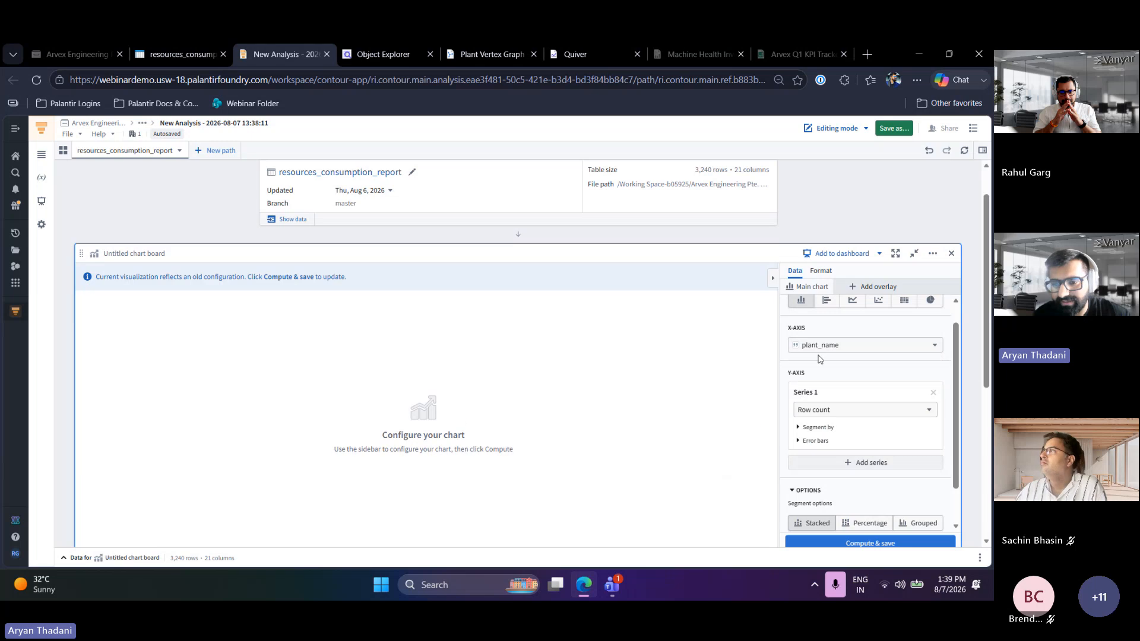
Set the chart's Y-axis series to energy_cost_usd, then compute and save the chart
scroll(820, 359, down, 2)
click(839, 372)
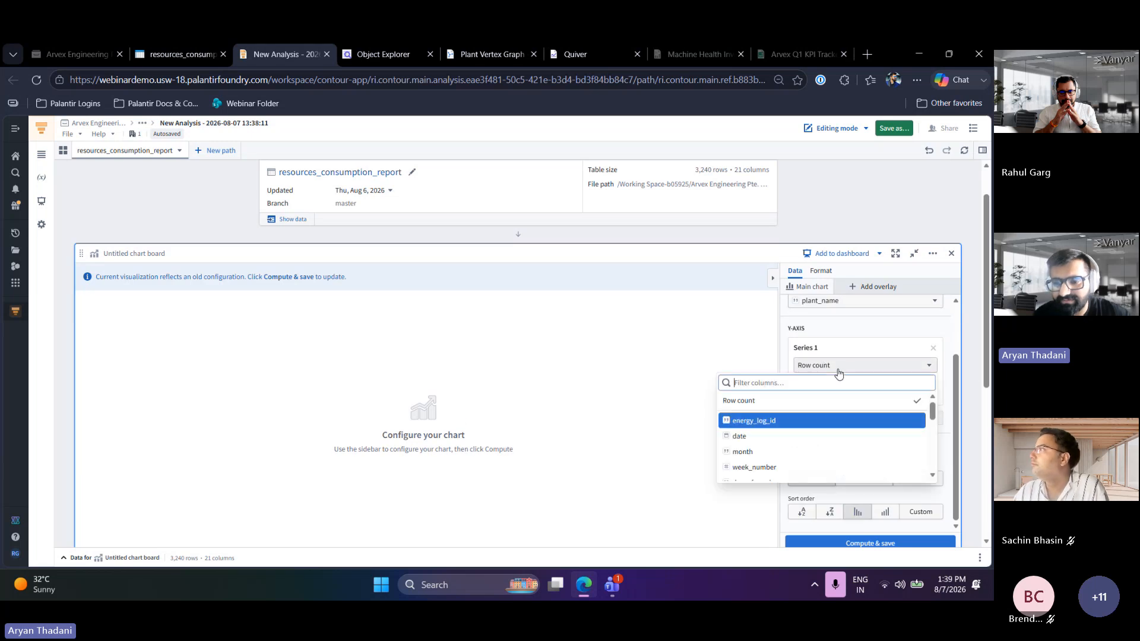
text(cost)
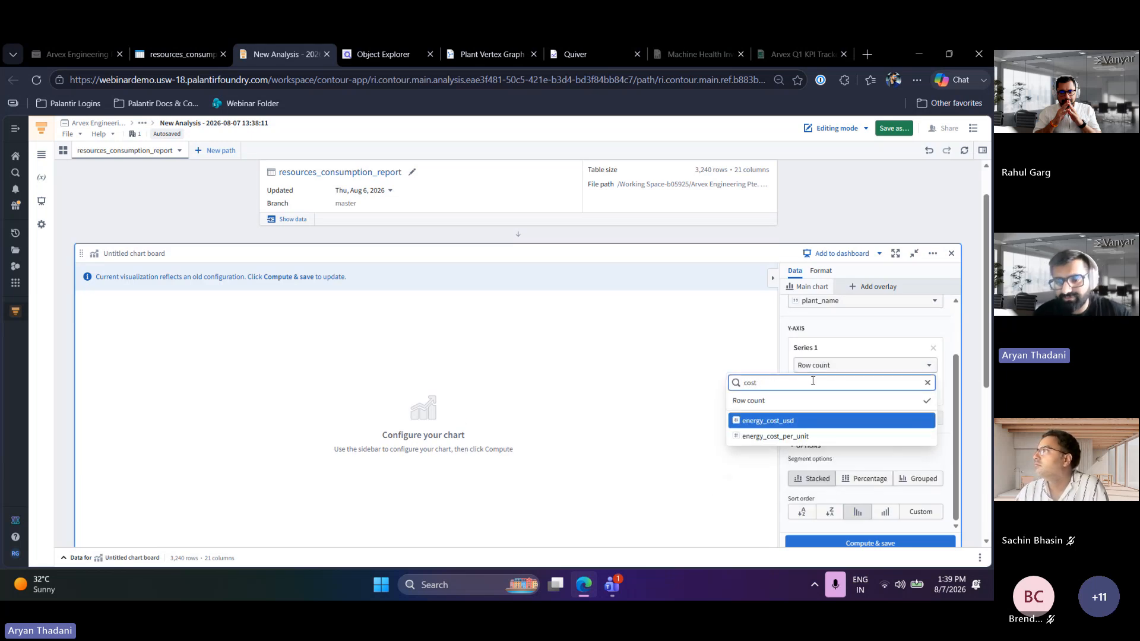
click(799, 420)
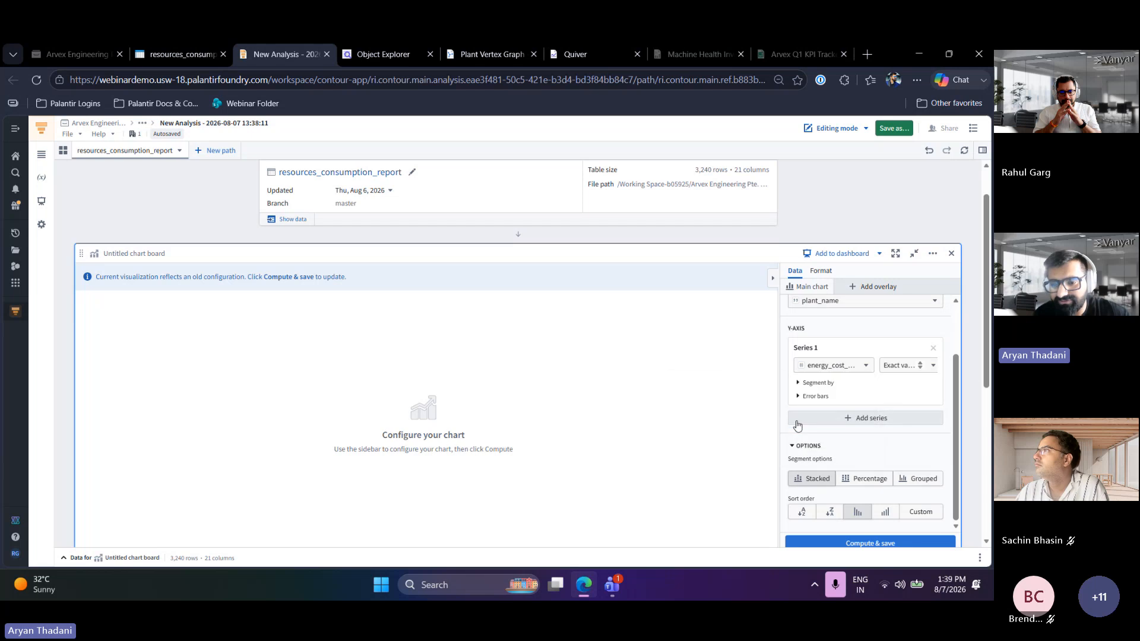
scroll(798, 425, down, 1)
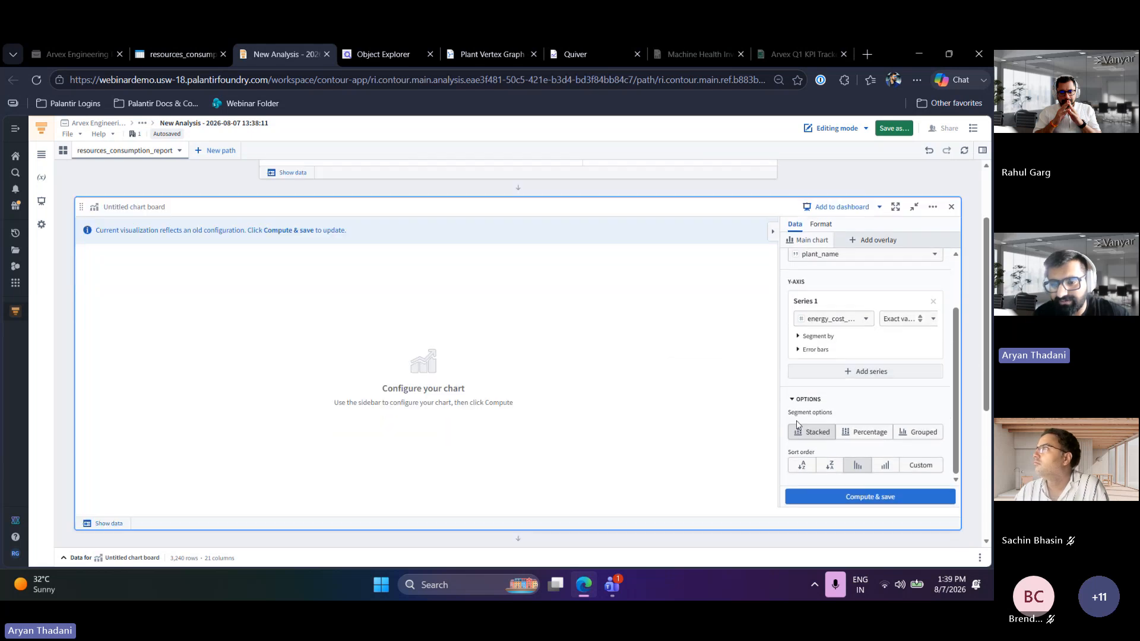
click(850, 505)
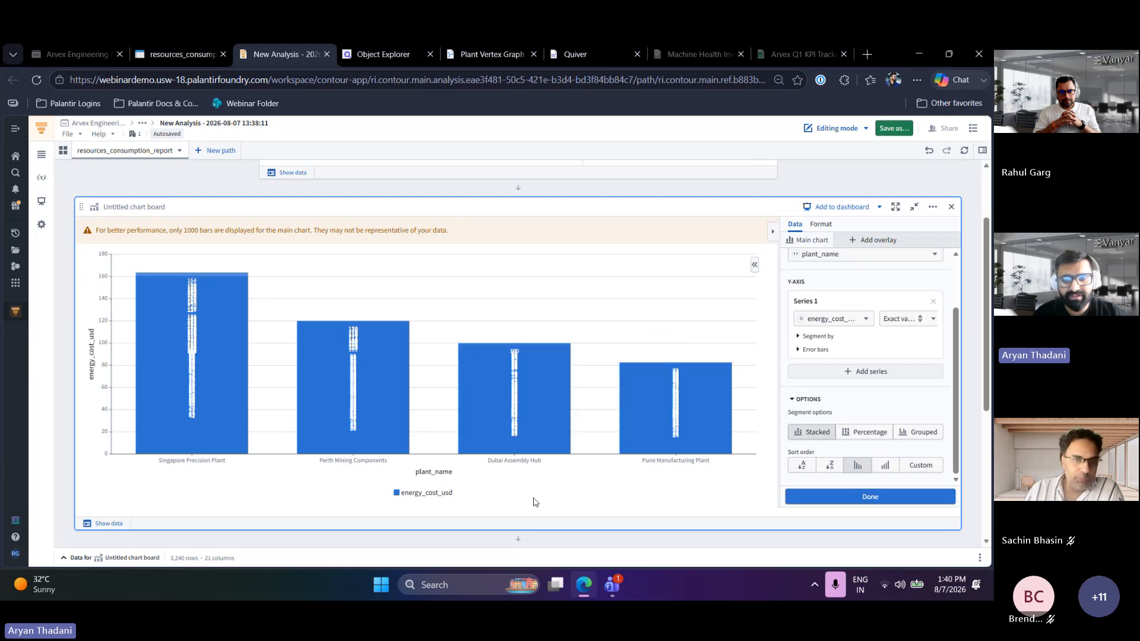
Look over the energy cost chart and reload the analysis page to render it again
scroll(582, 486, up, 2)
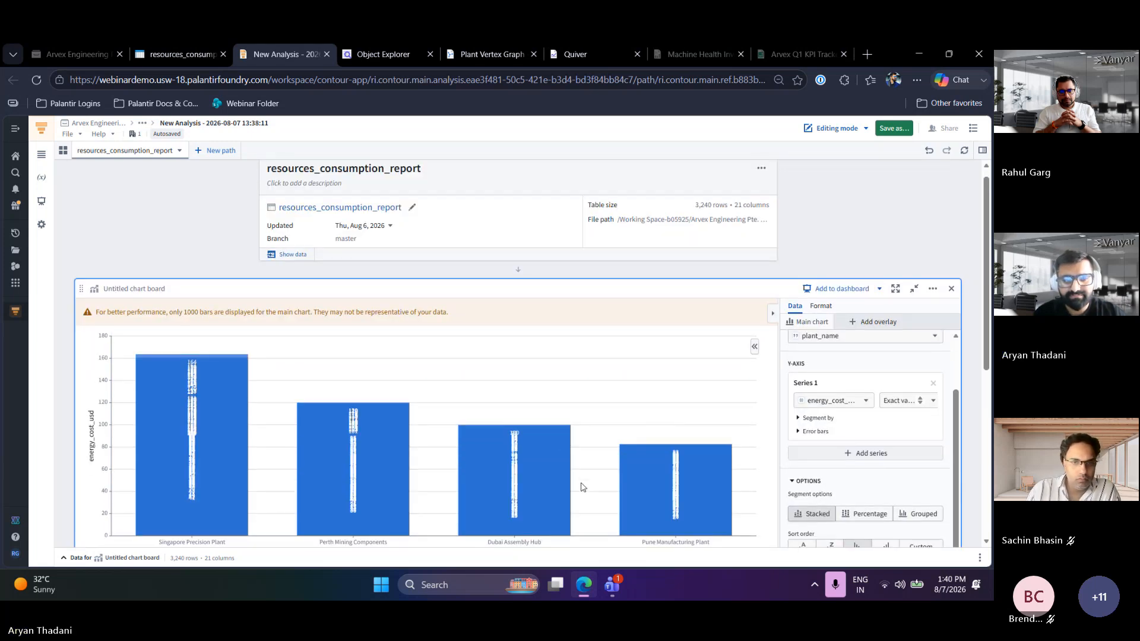
scroll(583, 487, down, 2)
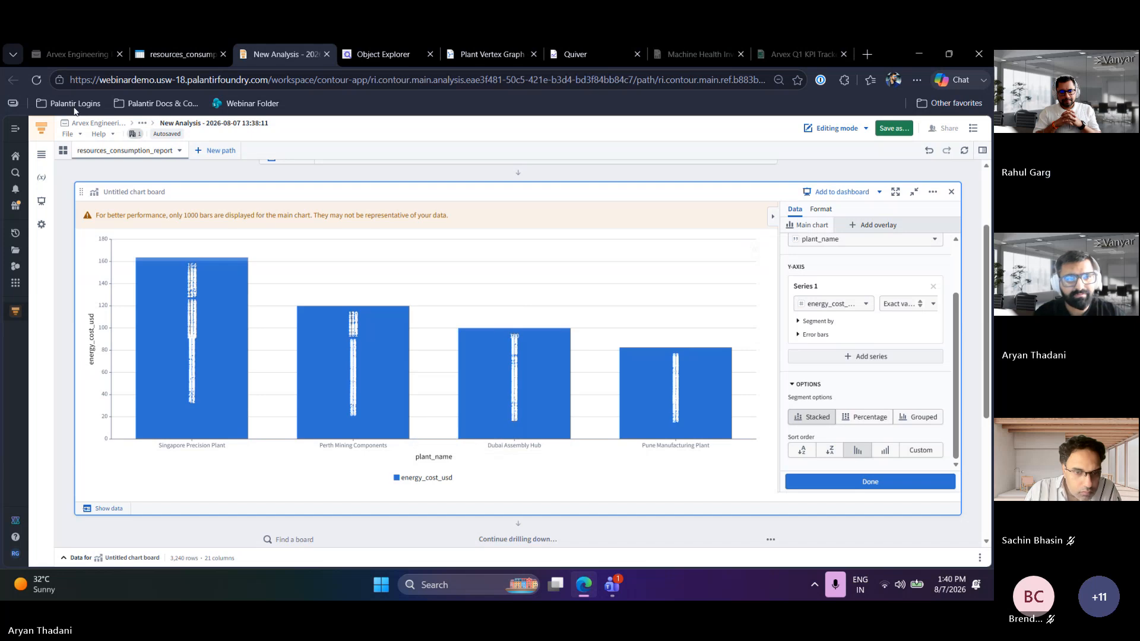
click(36, 79)
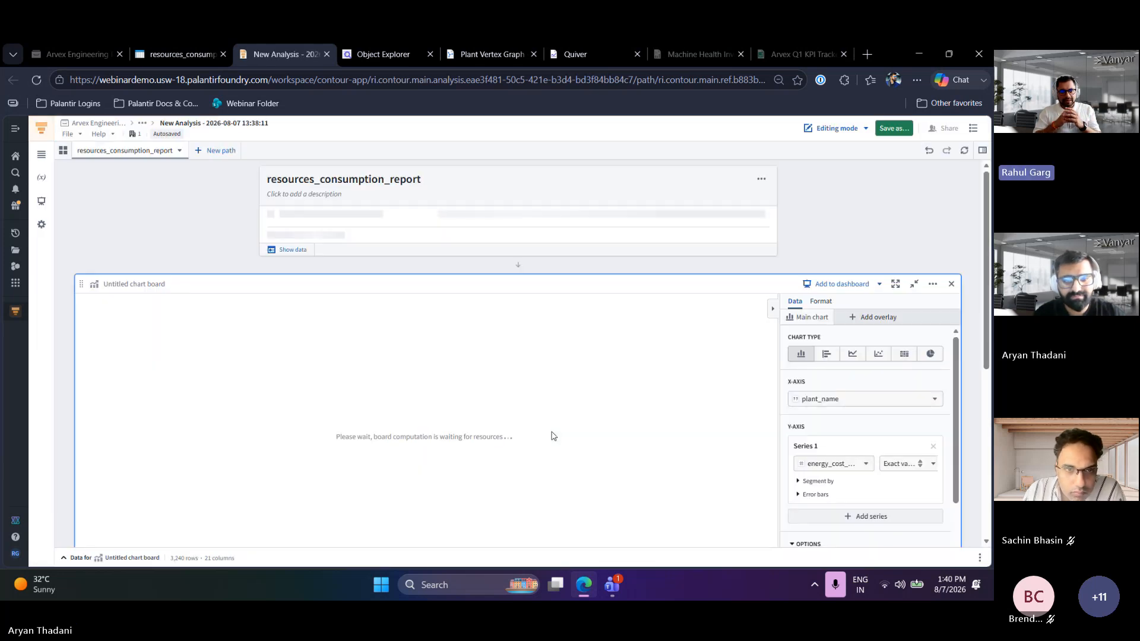
scroll(552, 432, down, 1)
mouse_move(551, 433)
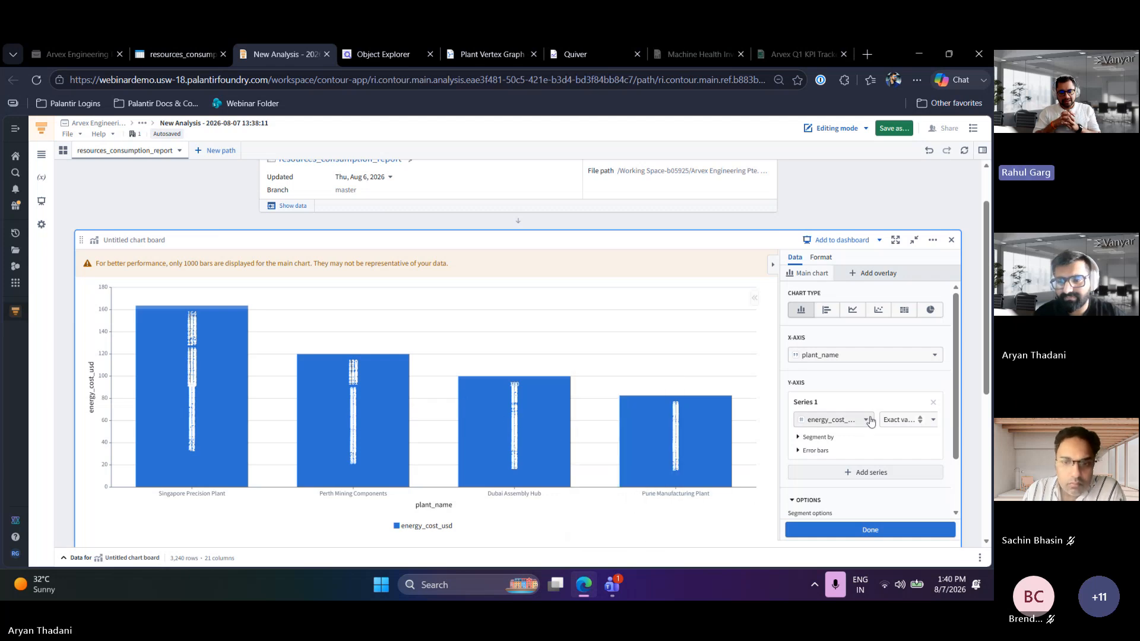
Change the energy_cost_usd series aggregation to Sum and recompute the chart
click(891, 420)
click(887, 503)
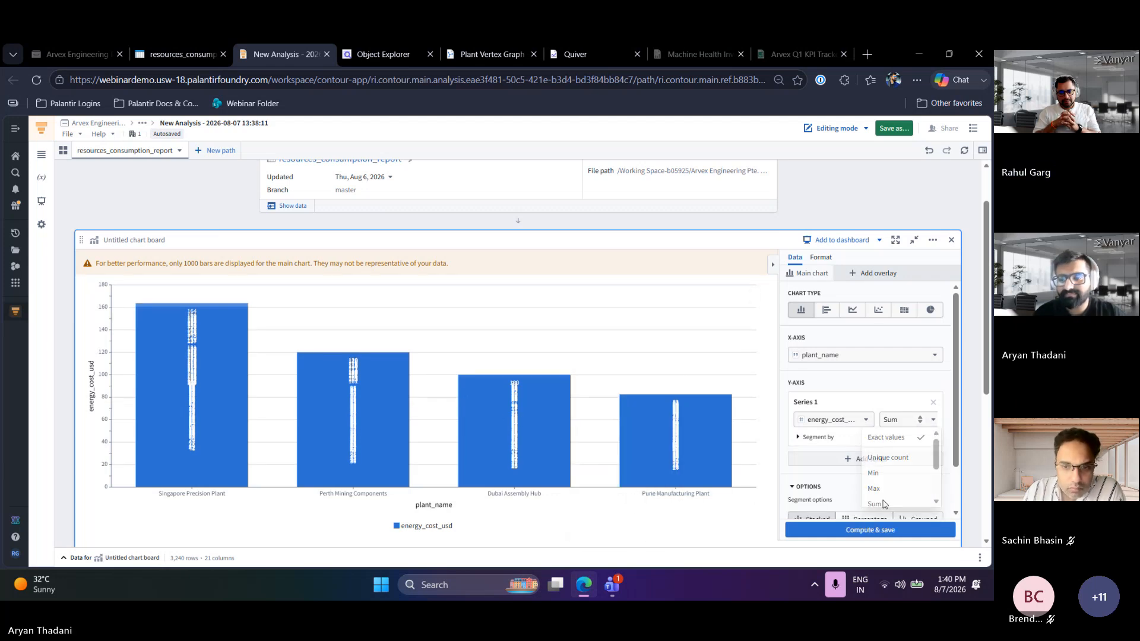
click(861, 530)
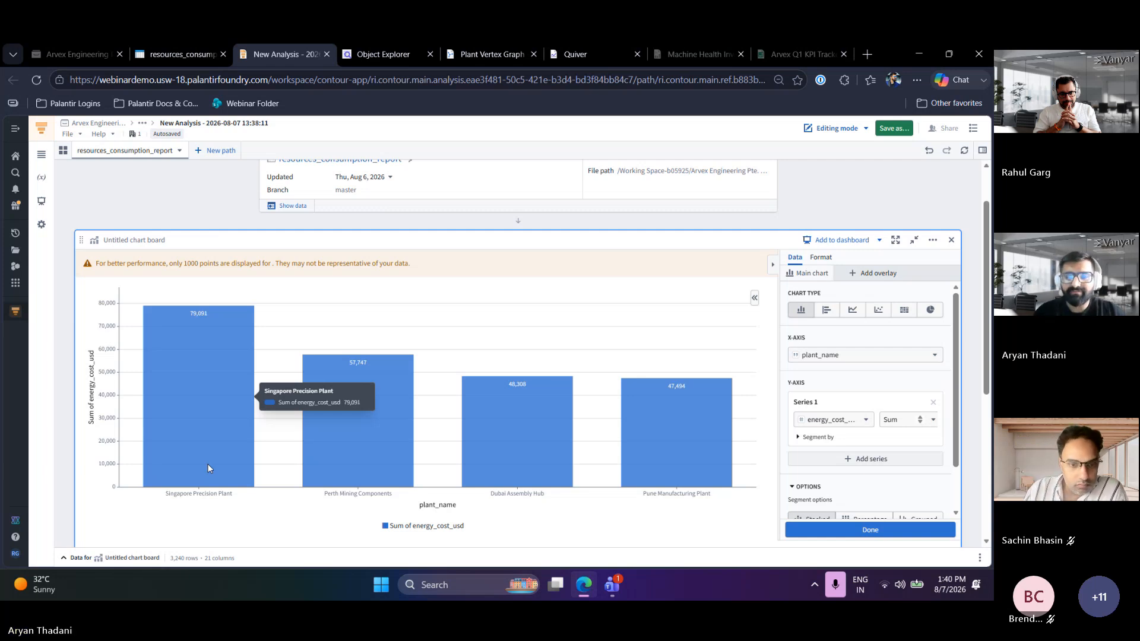
Try the horizontal bar, line, scatter and heat grid chart types on the energy cost chart
click(830, 314)
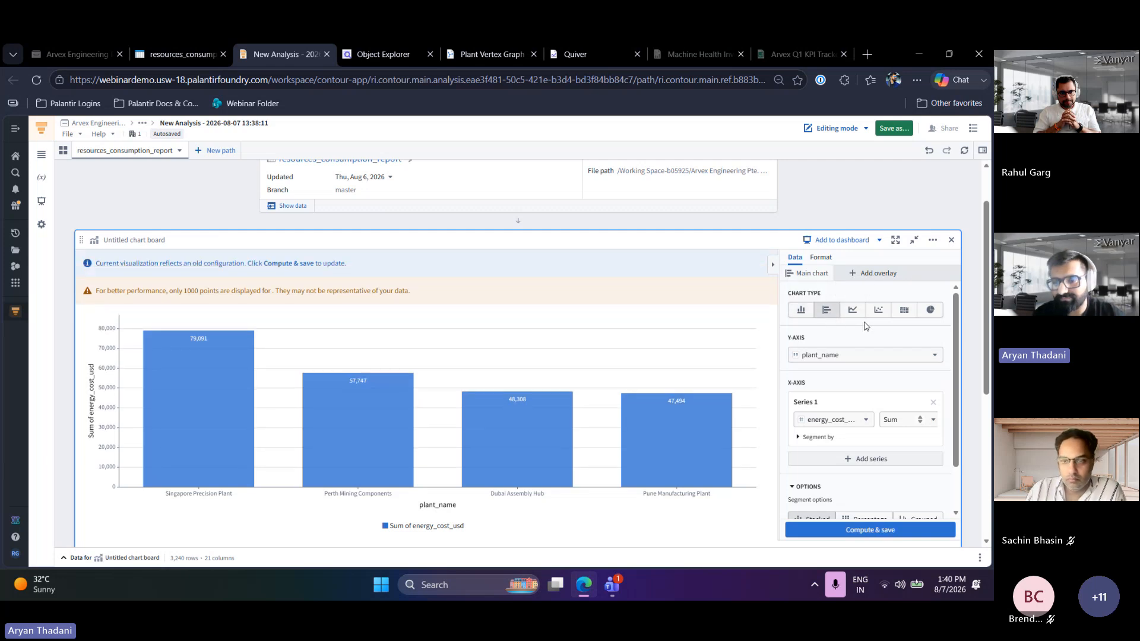
click(853, 311)
click(880, 311)
click(898, 311)
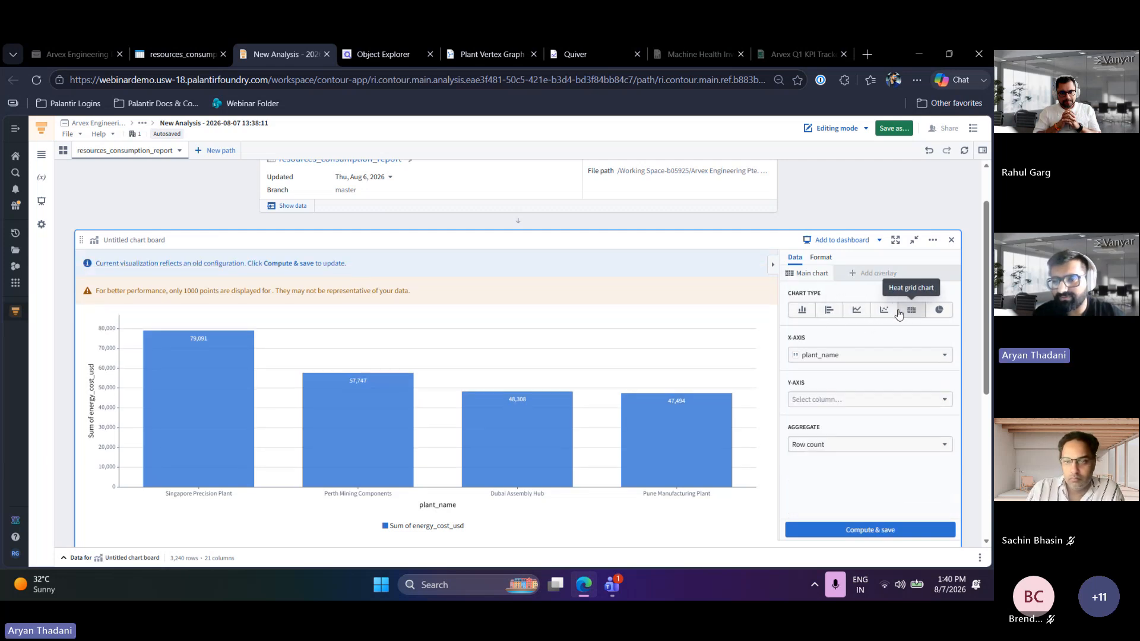
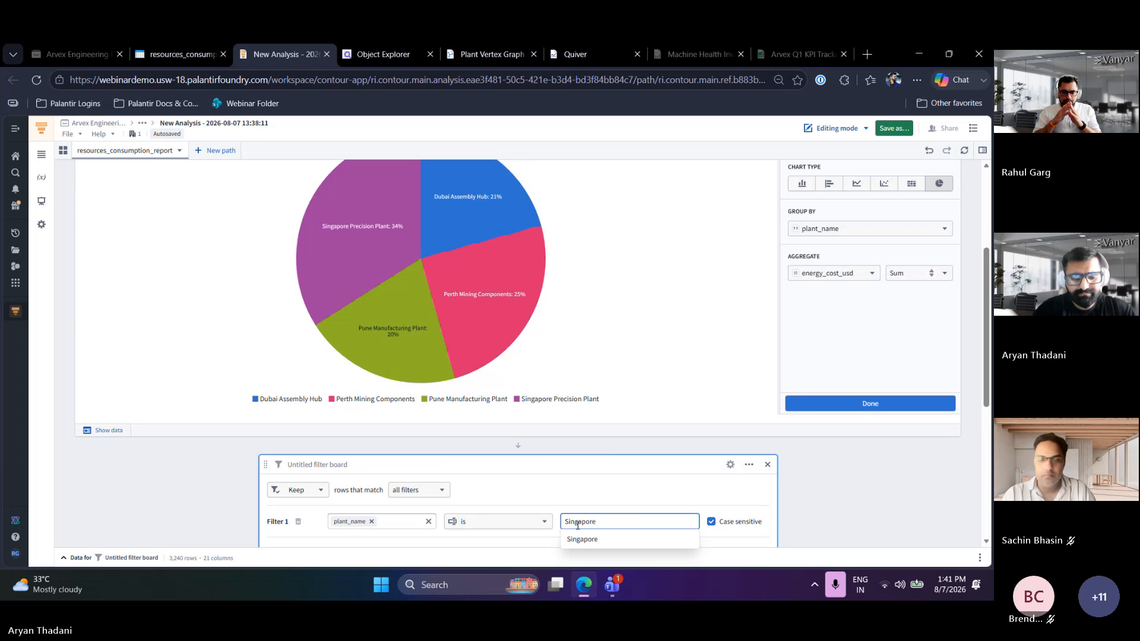
Complete the plant_name filter value as Singapore Precision Plant and save the filter board
text(recision Plant)
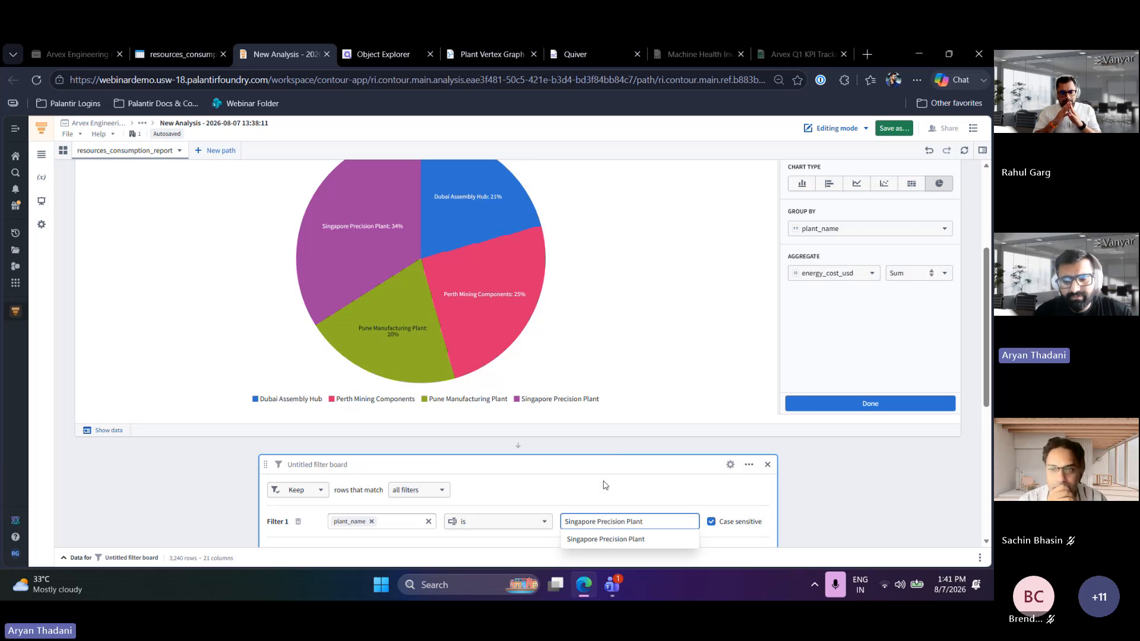
scroll(577, 524, down, 2)
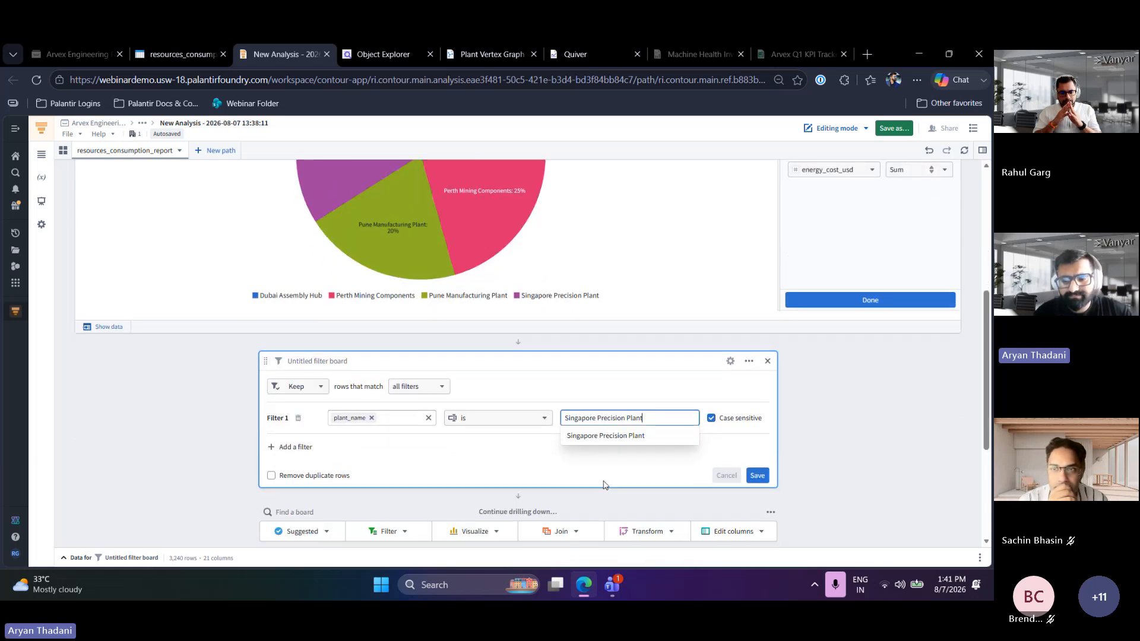
click(757, 475)
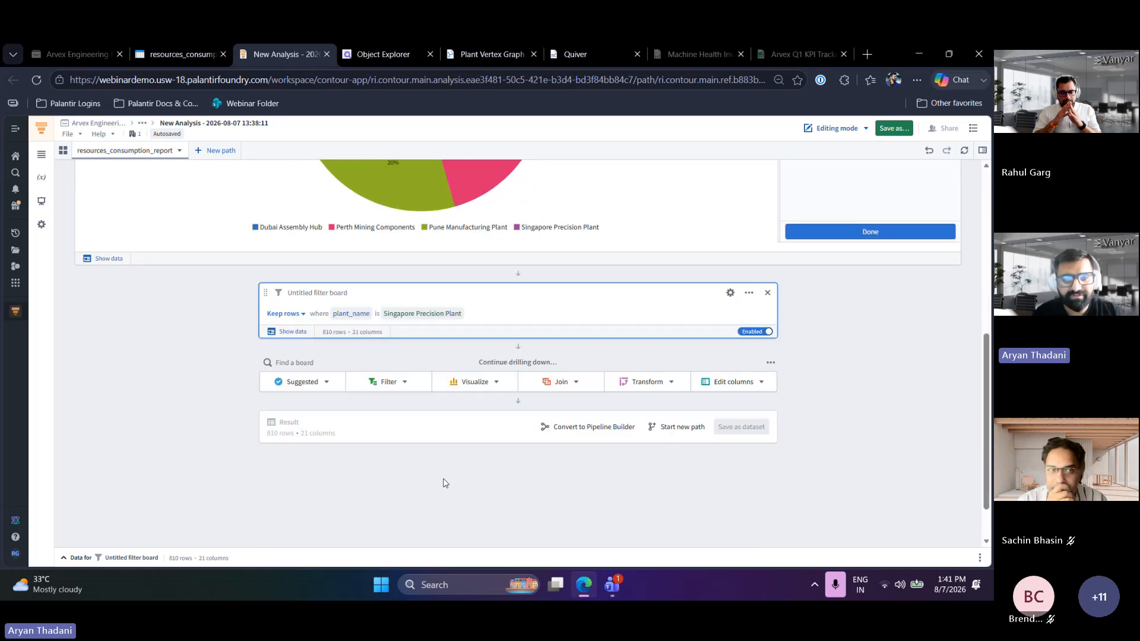
Review the filter board's data rows for the Singapore plant, then close the data preview
click(299, 334)
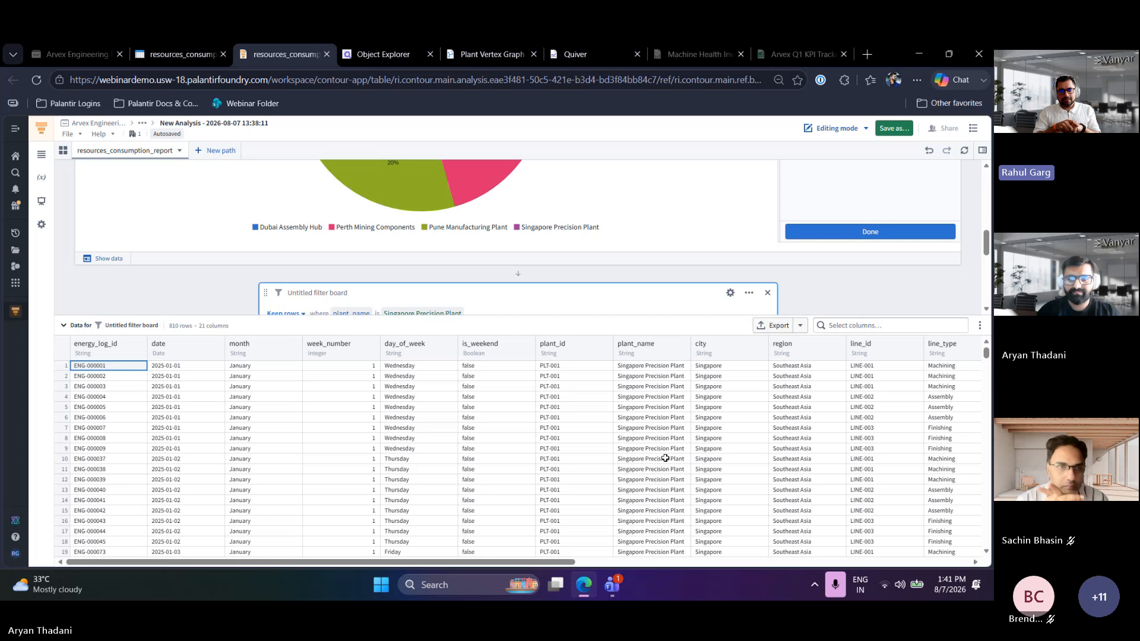
scroll(665, 458, down, 3)
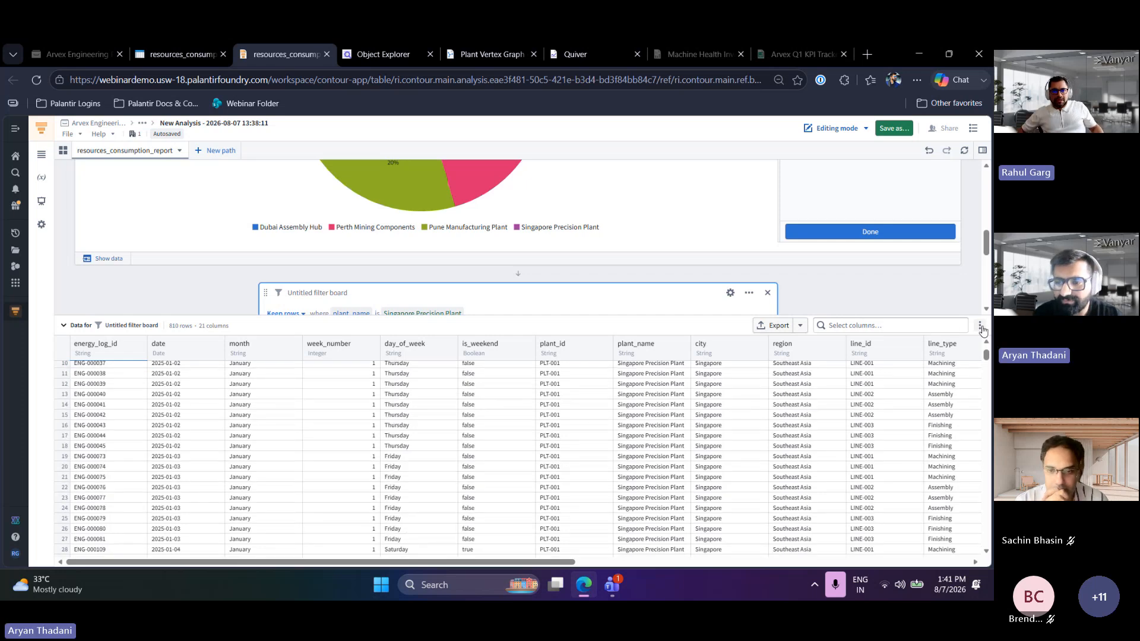
scroll(777, 424, up, 3)
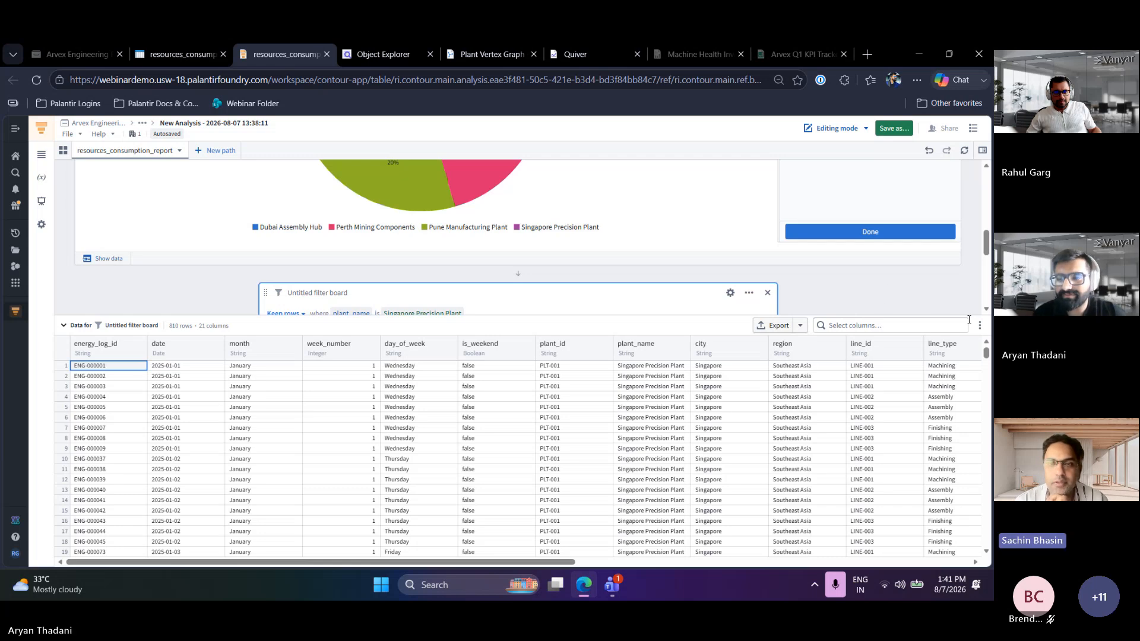
click(981, 326)
click(930, 269)
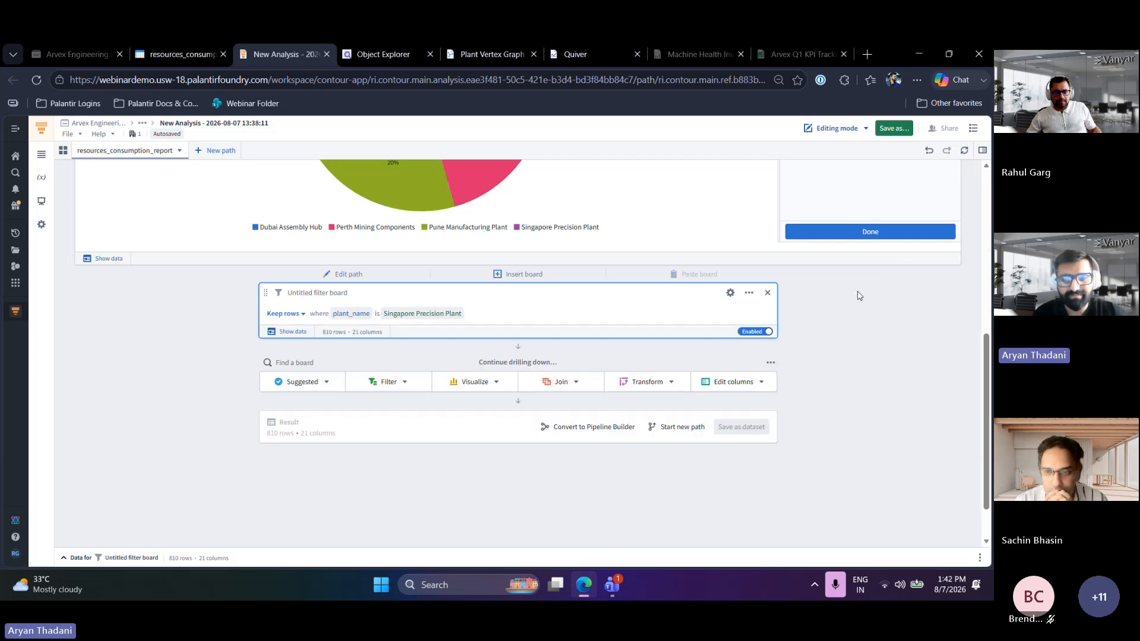
Add a Chart board below the Singapore Precision Plant filter and set its X-axis to shift
scroll(792, 325, down, 1)
scroll(799, 372, up, 2)
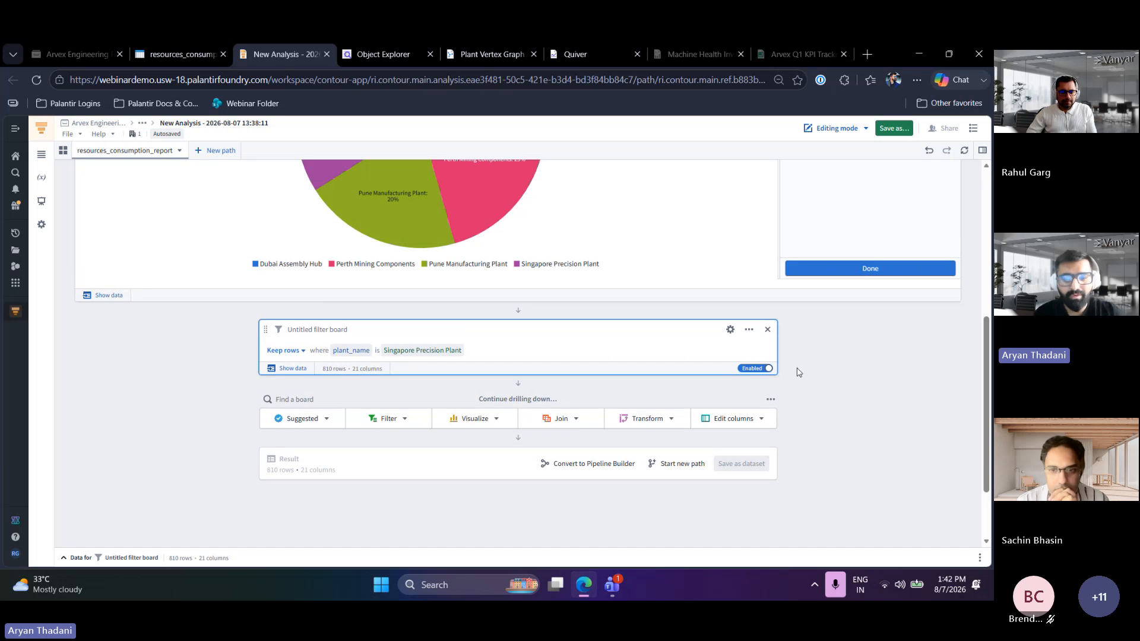
scroll(798, 372, up, 1)
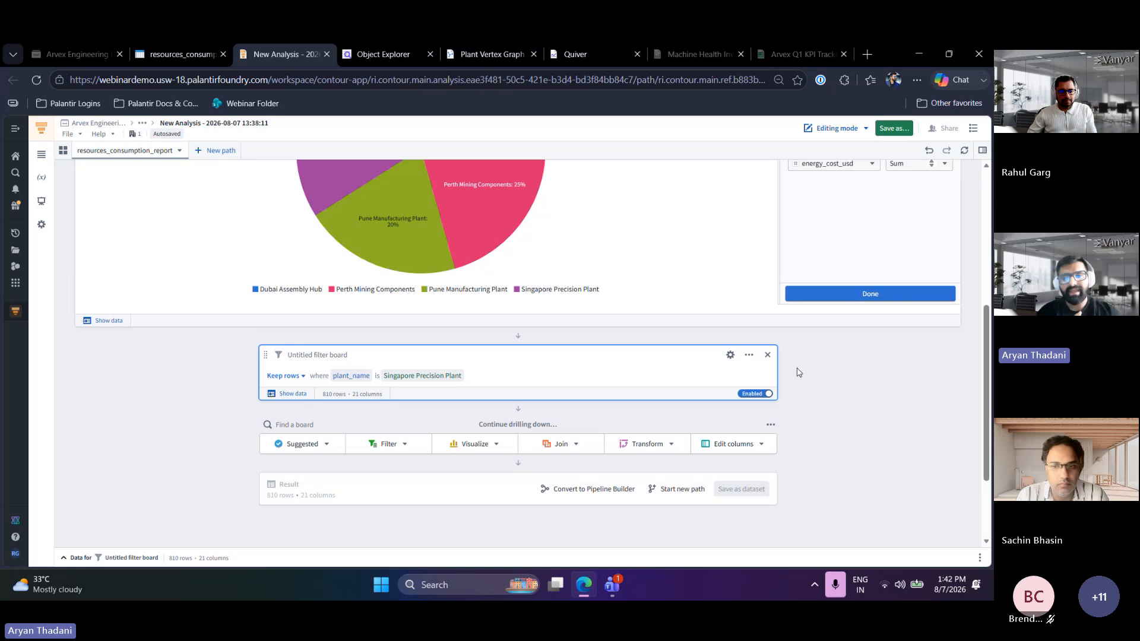
scroll(798, 372, down, 2)
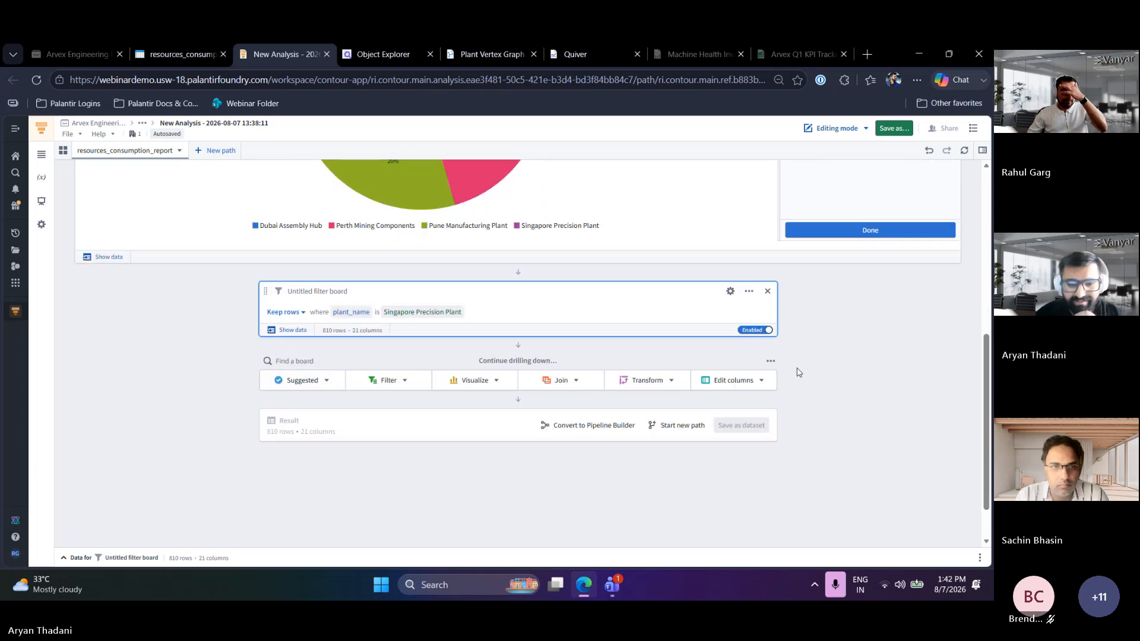
click(471, 378)
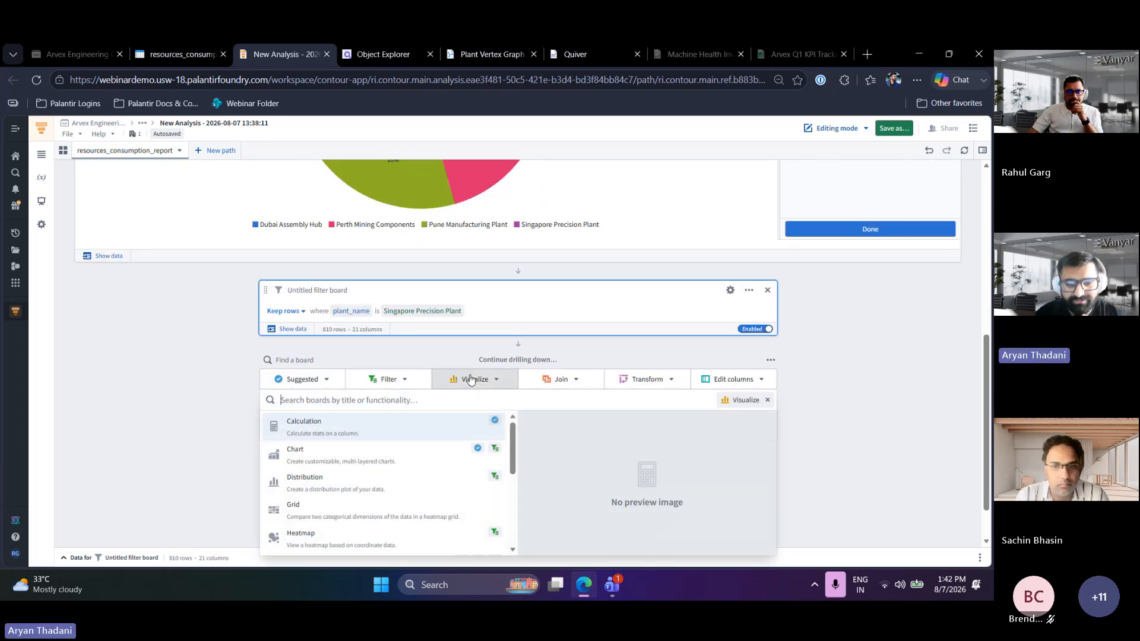
click(413, 457)
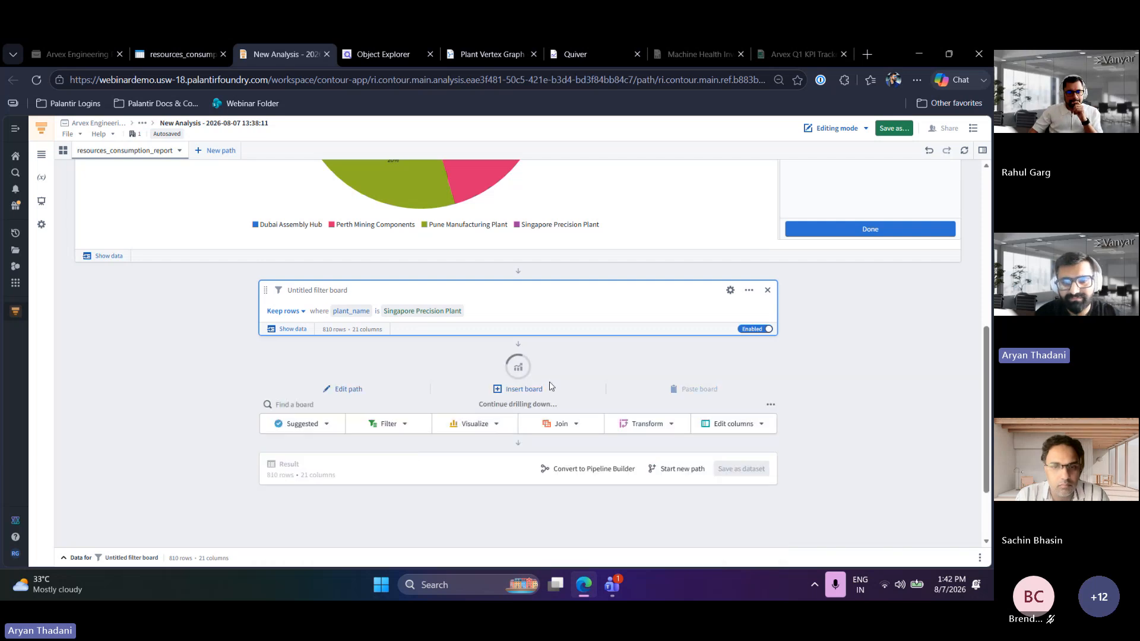
scroll(552, 387, down, 1)
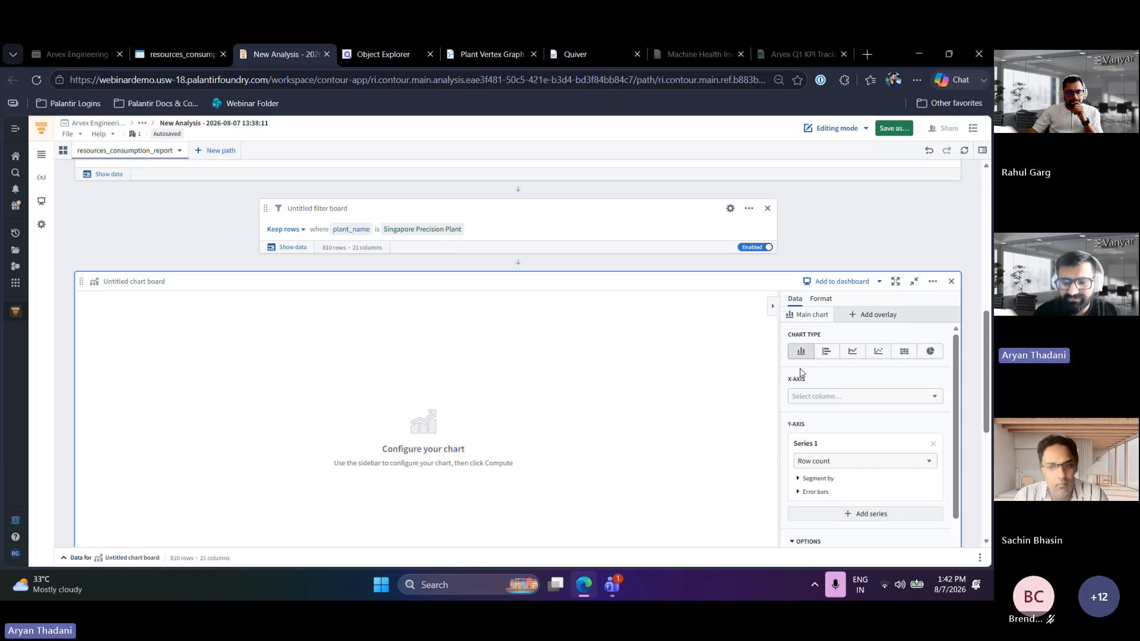
click(830, 396)
text(shift)
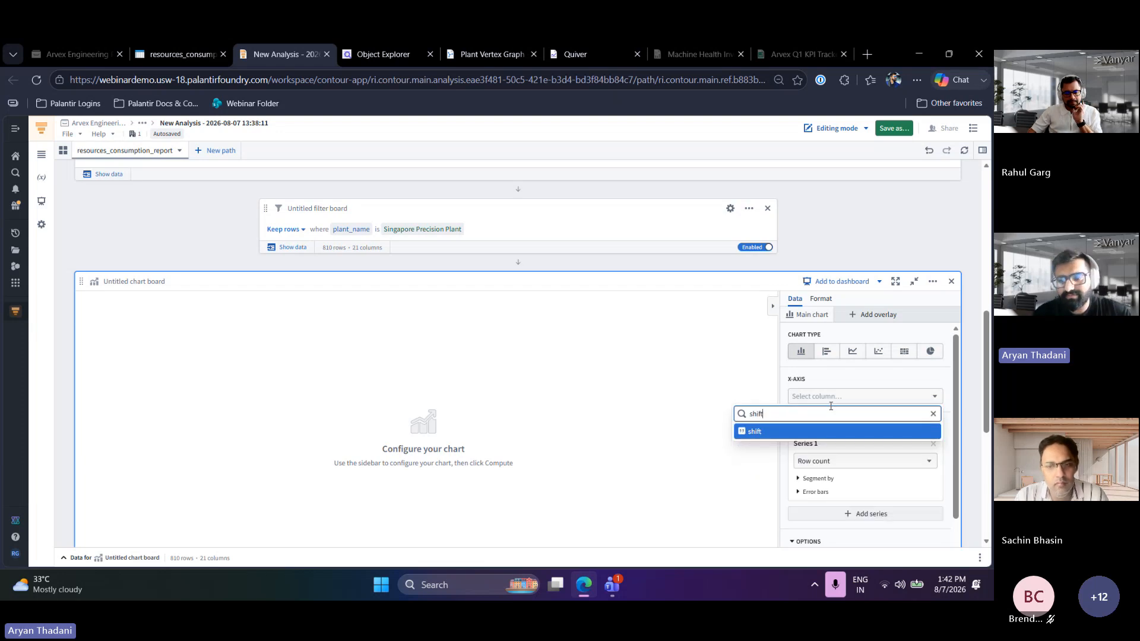
click(807, 431)
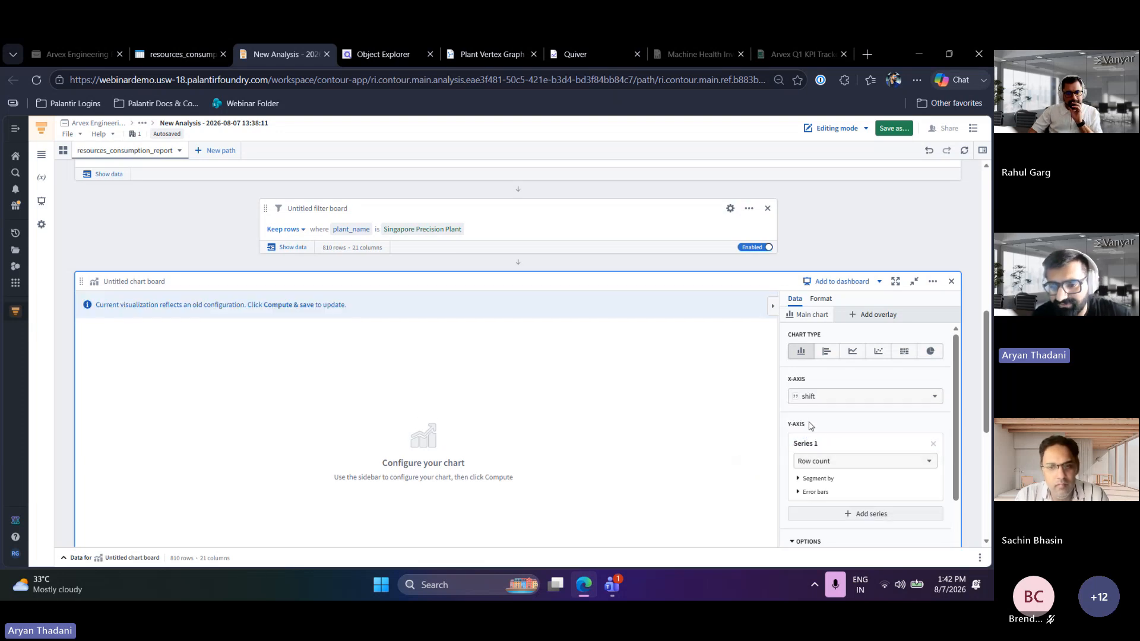
Set the new chart's Y-axis series to energy_cost_usd with Sum aggregation
scroll(820, 411, down, 1)
click(828, 397)
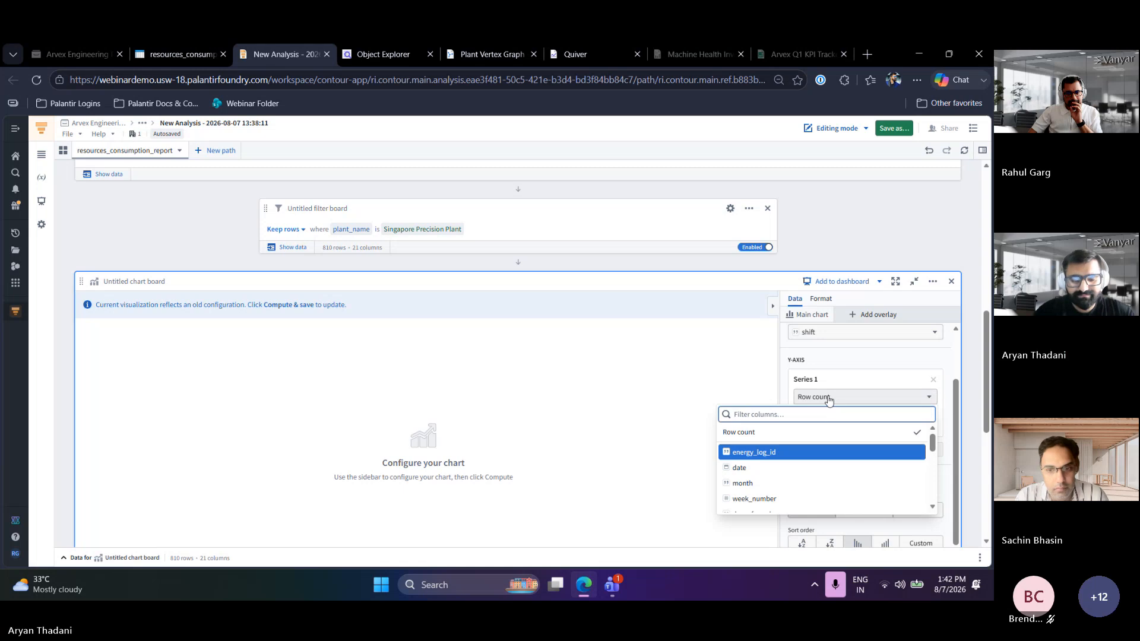
text(cost)
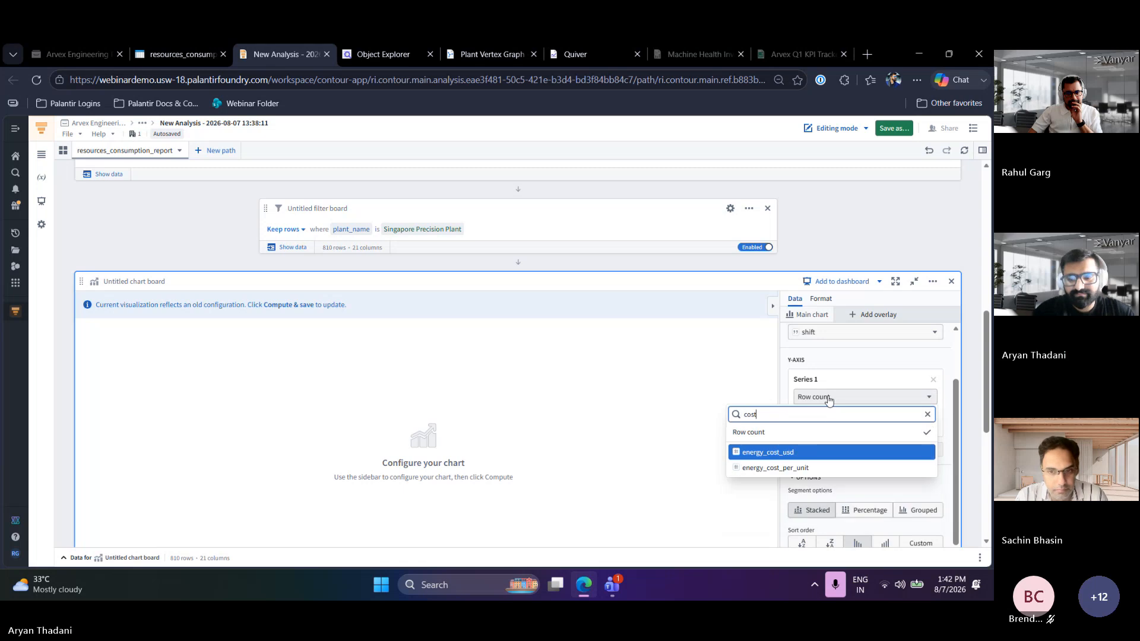
click(800, 457)
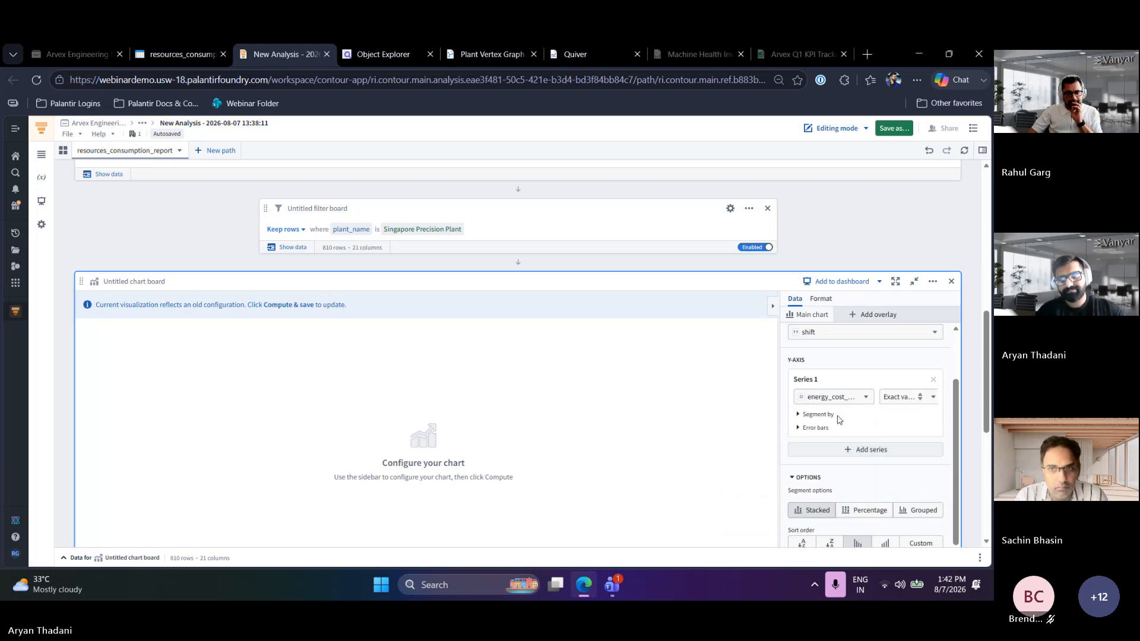
scroll(840, 419, down, 1)
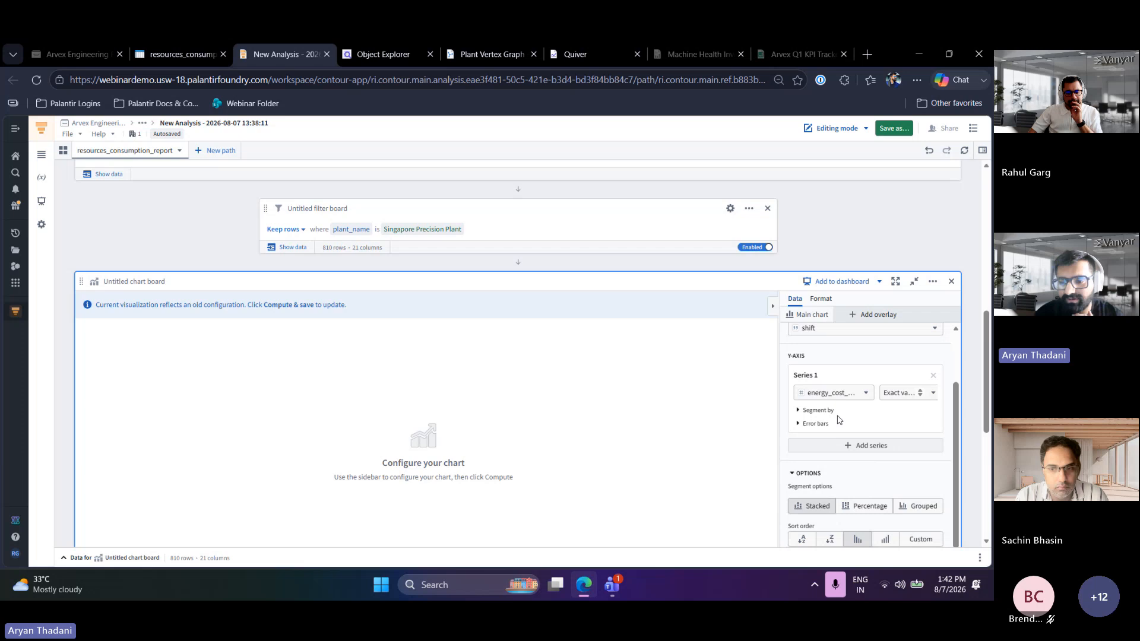
click(899, 393)
click(875, 477)
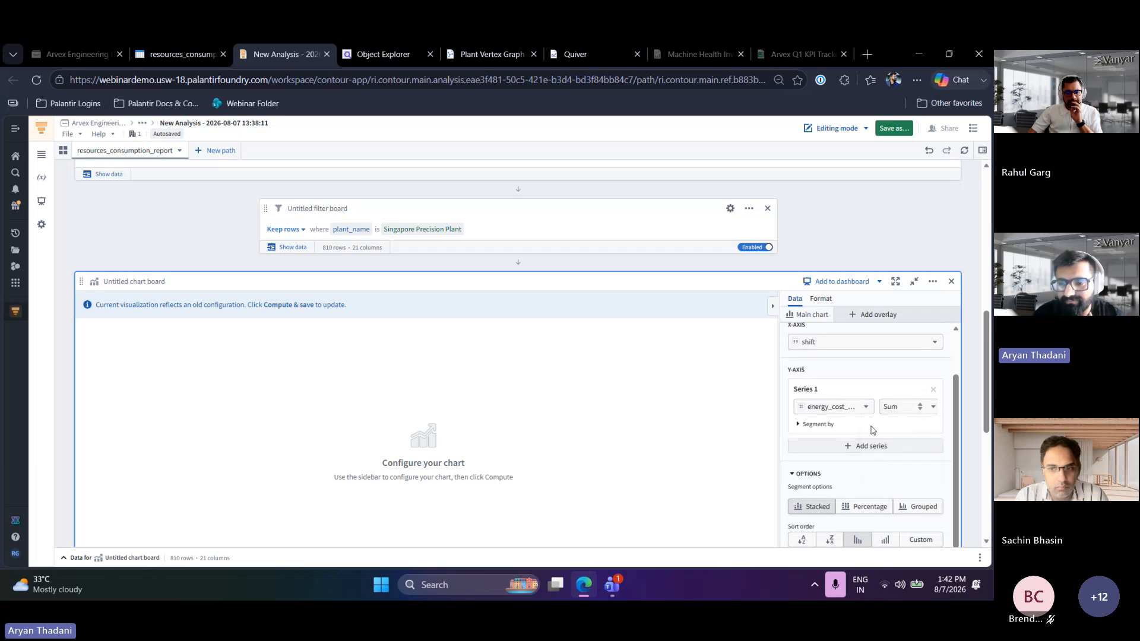
Segment the energy cost series by line_type, then compute and save the chart
click(815, 390)
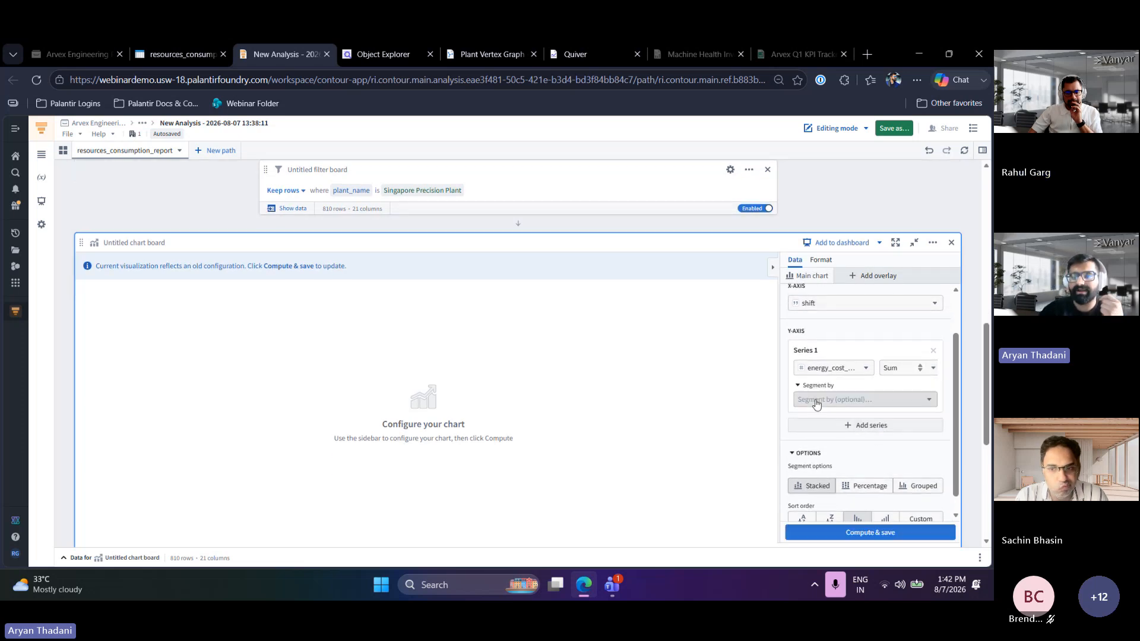
click(817, 400)
text(line)
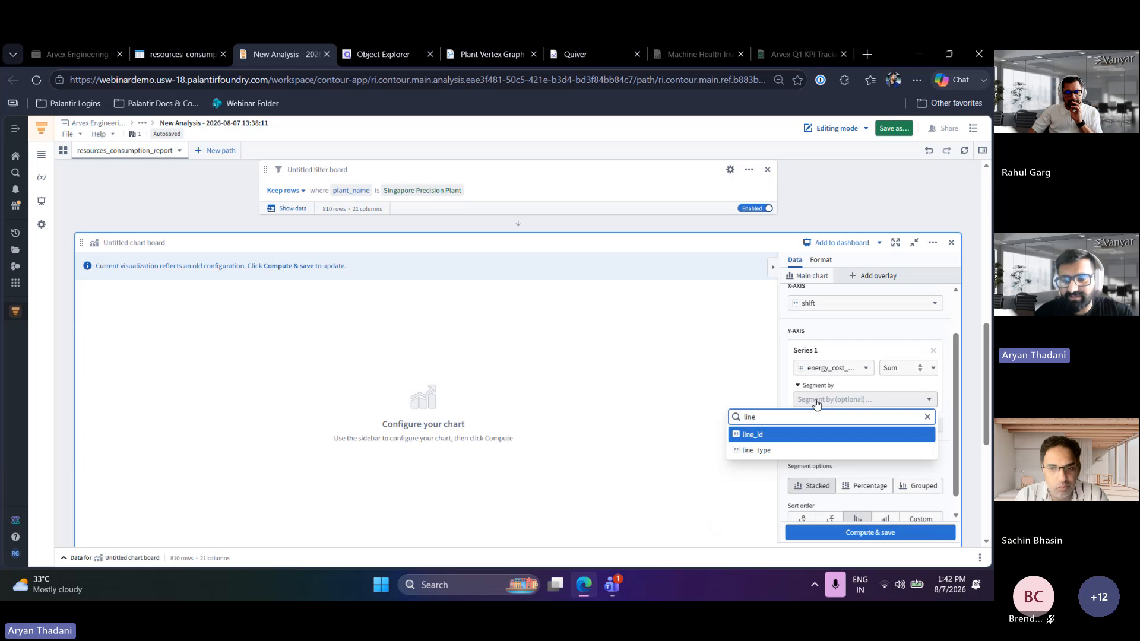
click(756, 450)
scroll(831, 463, down, 1)
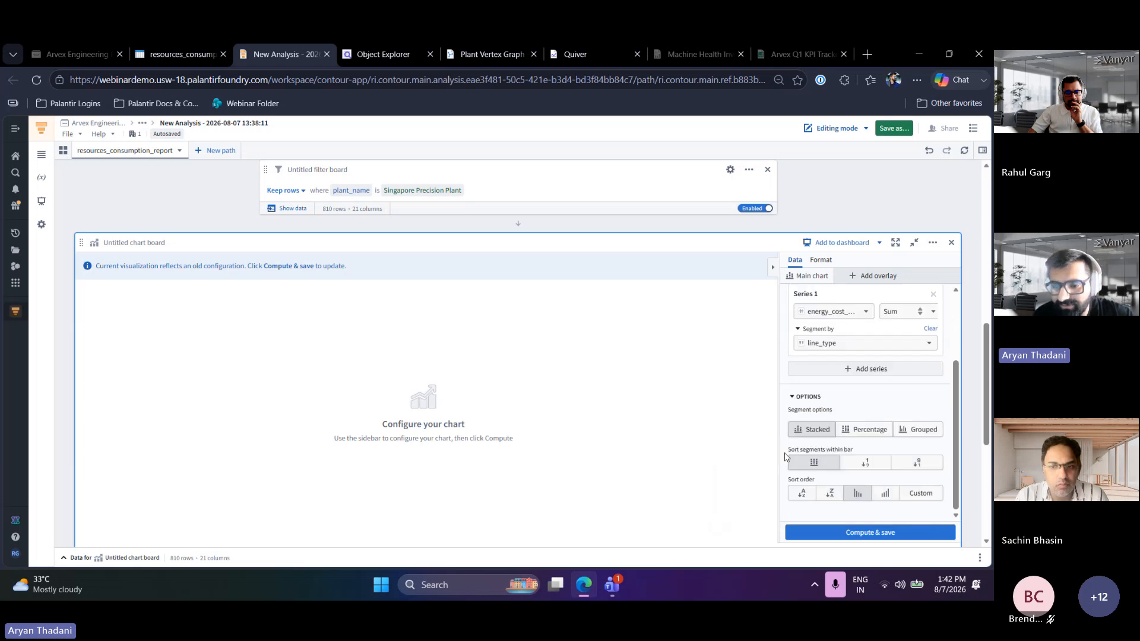
click(853, 534)
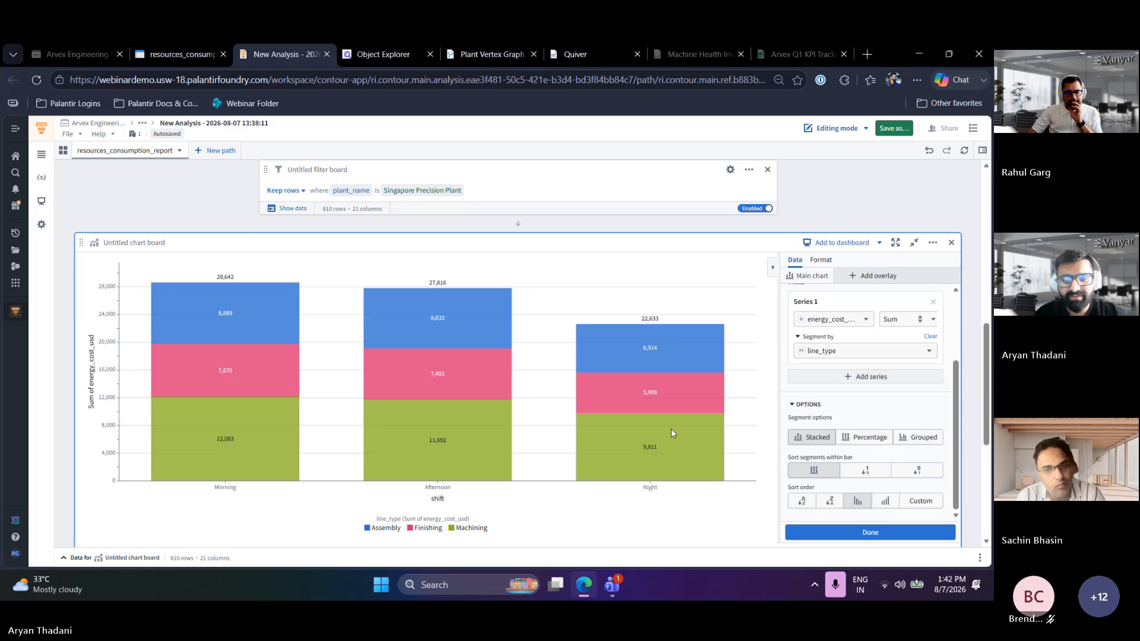
Examine the stacked chart of energy cost by shift and line type together with the filter and plant pie chart above it
scroll(671, 429, down, 1)
scroll(270, 476, up, 2)
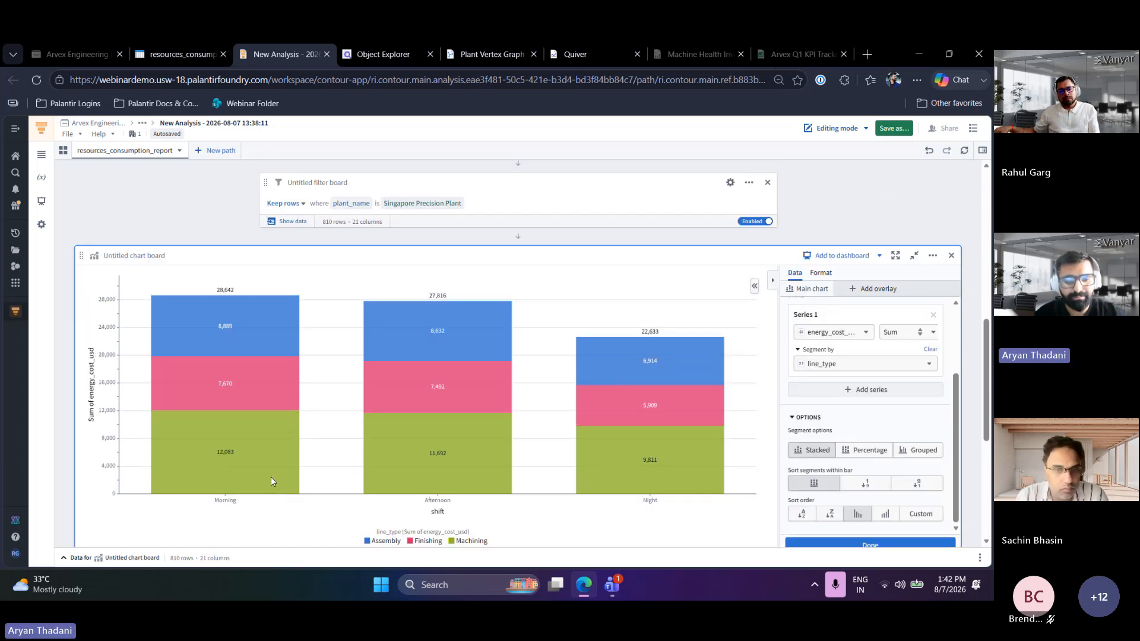
scroll(271, 476, down, 1)
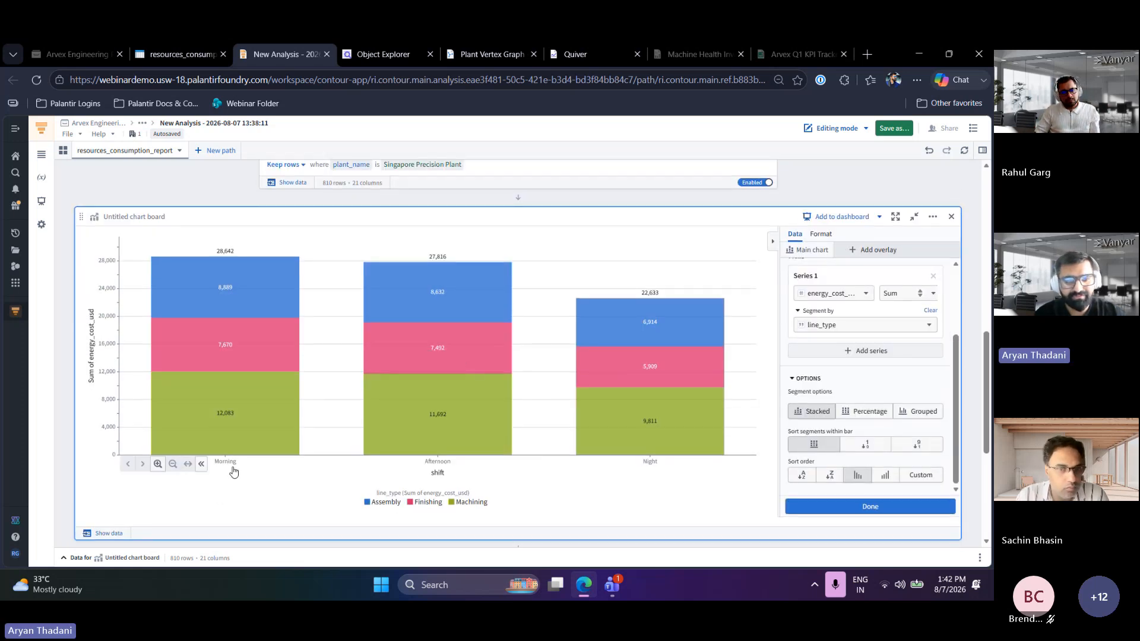
mouse_move(264, 370)
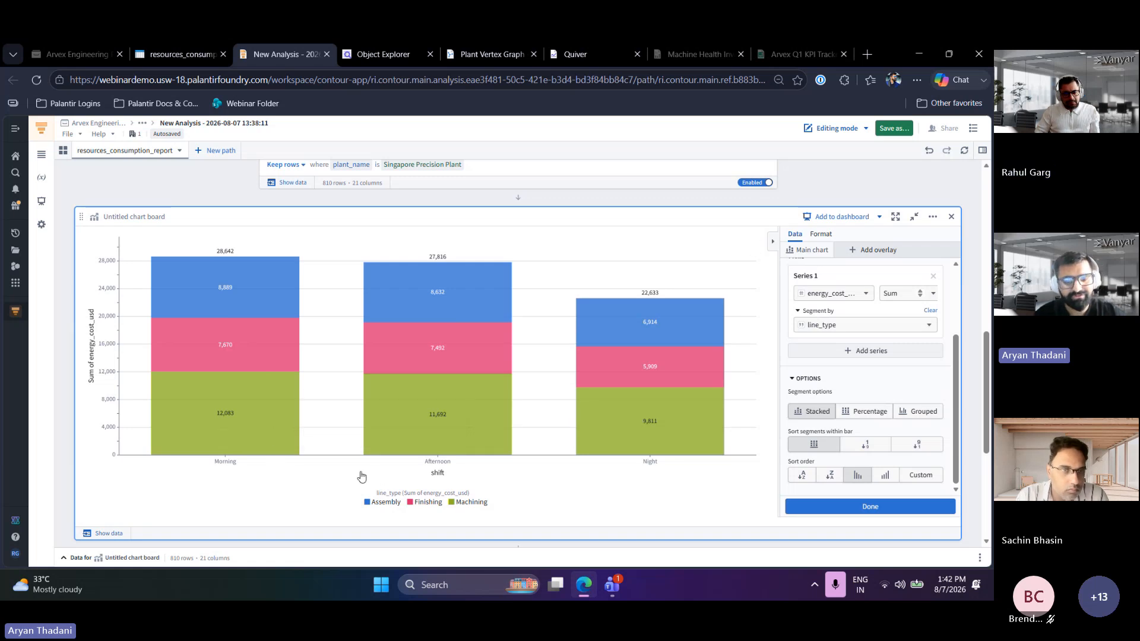
mouse_move(209, 408)
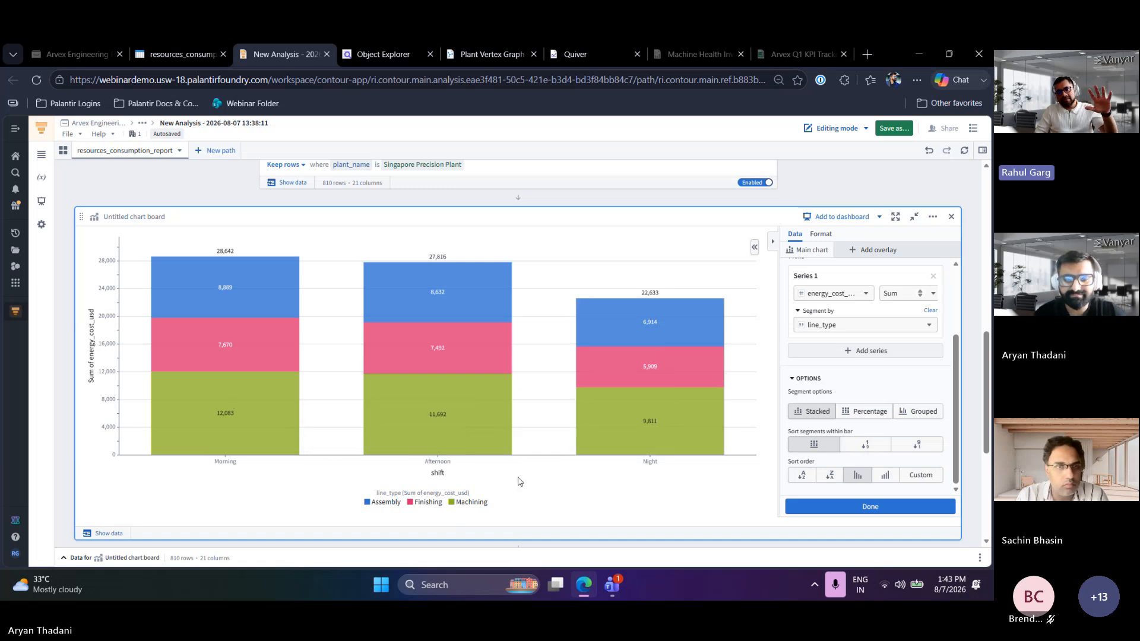
scroll(518, 484, down, 1)
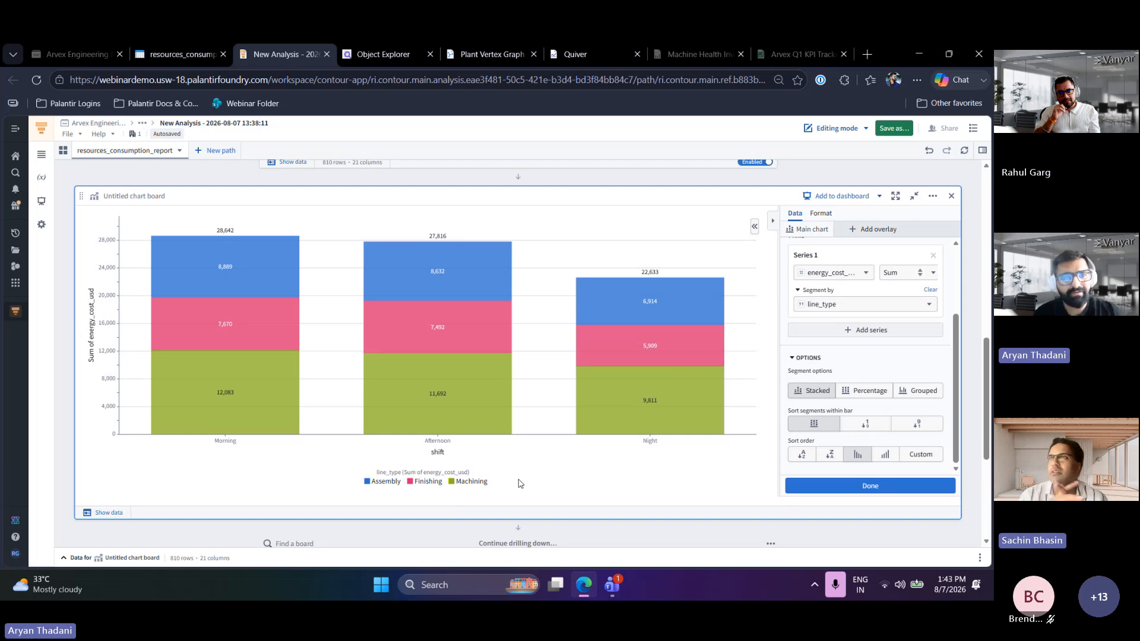
scroll(573, 518, up, 3)
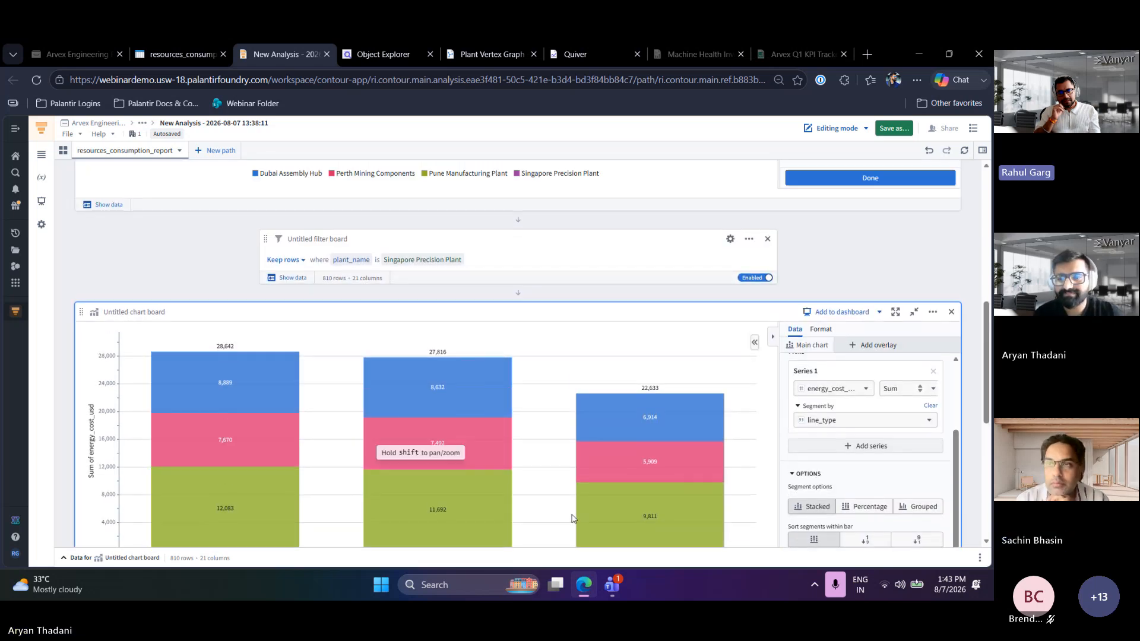
scroll(573, 518, up, 2)
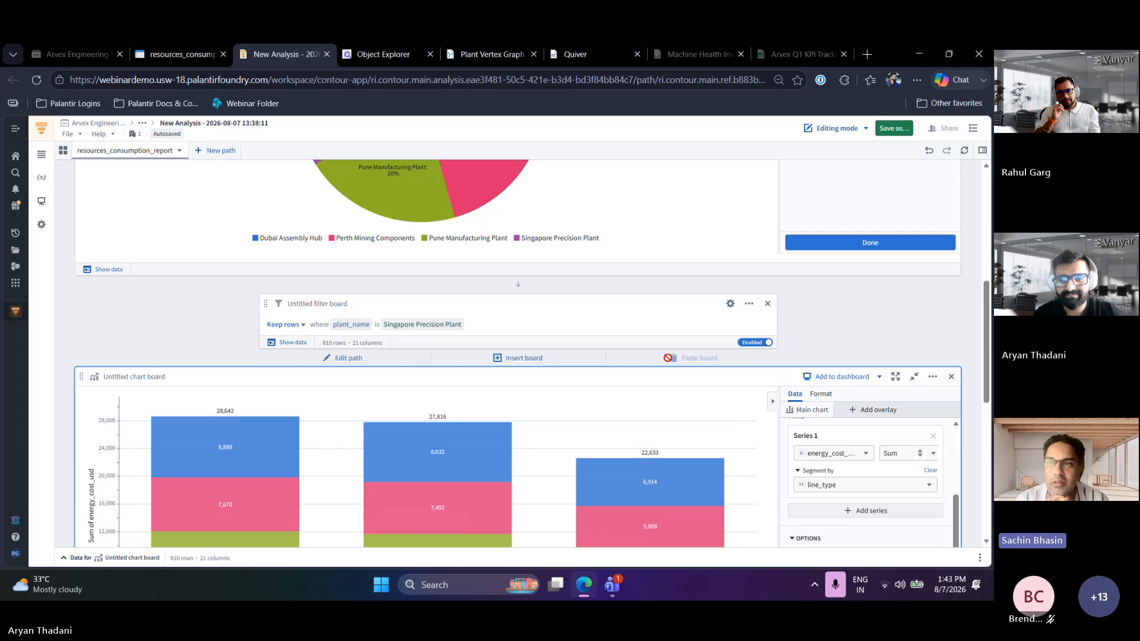
scroll(668, 357, down, 3)
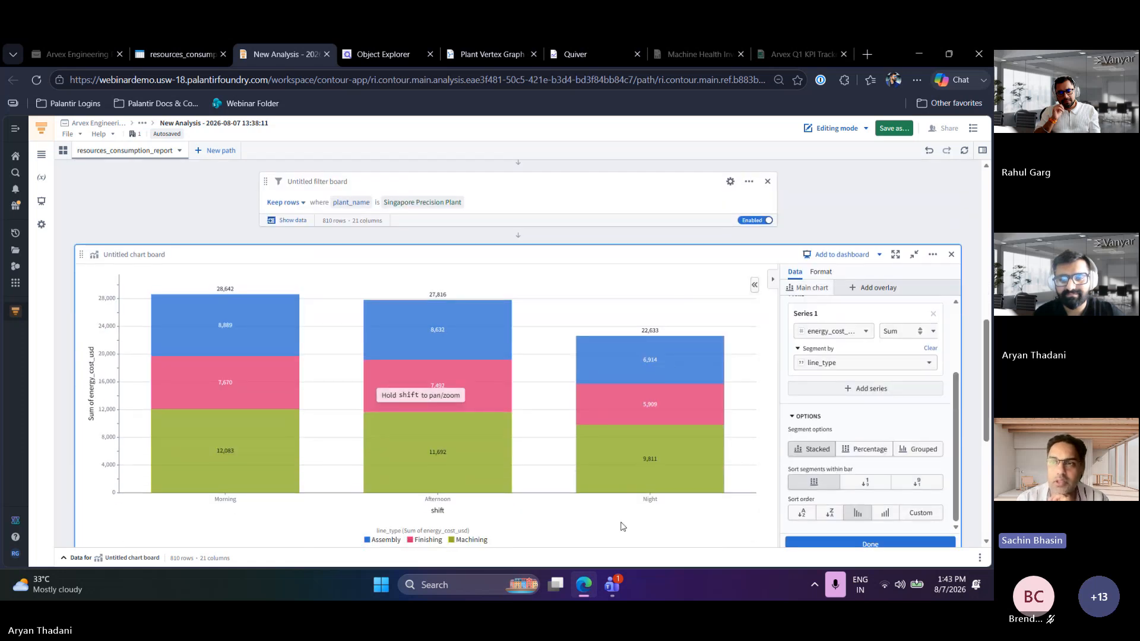
Review the analysis path from the plant energy cost pie chart through the Singapore Precision Plant filter to the shift chart and result row
scroll(622, 527, down, 1)
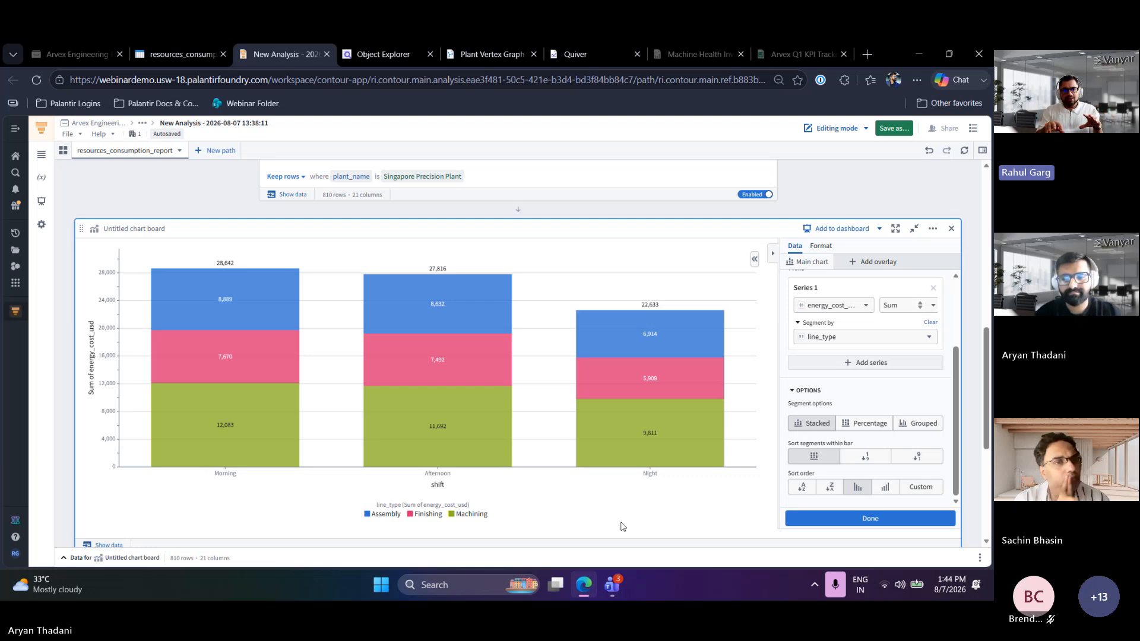
scroll(621, 527, down, 5)
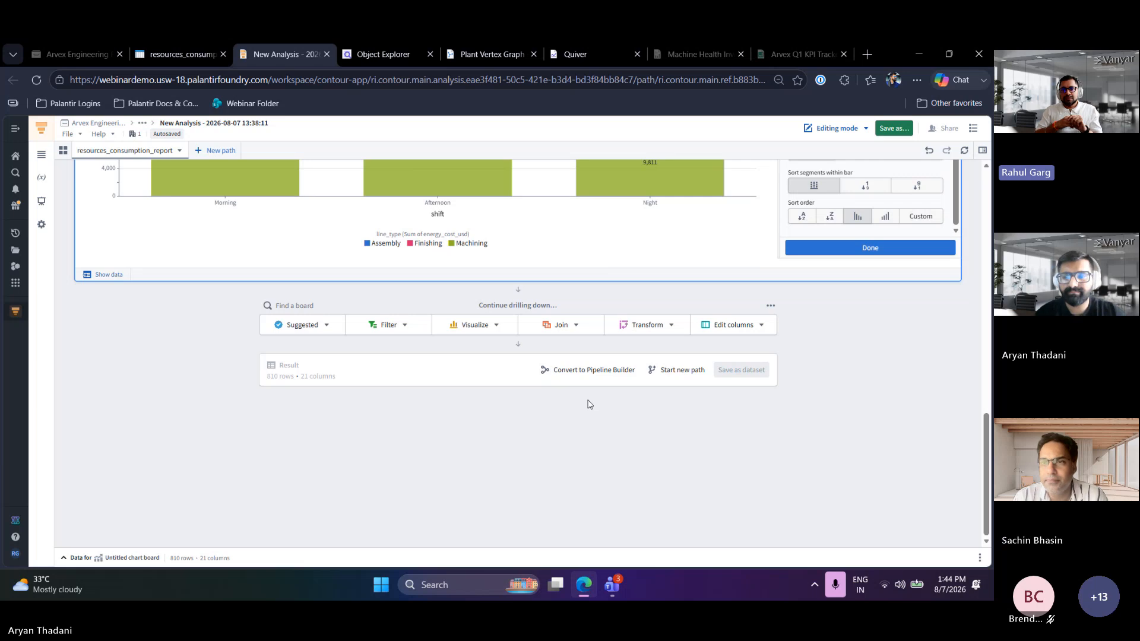
scroll(589, 405, up, 1)
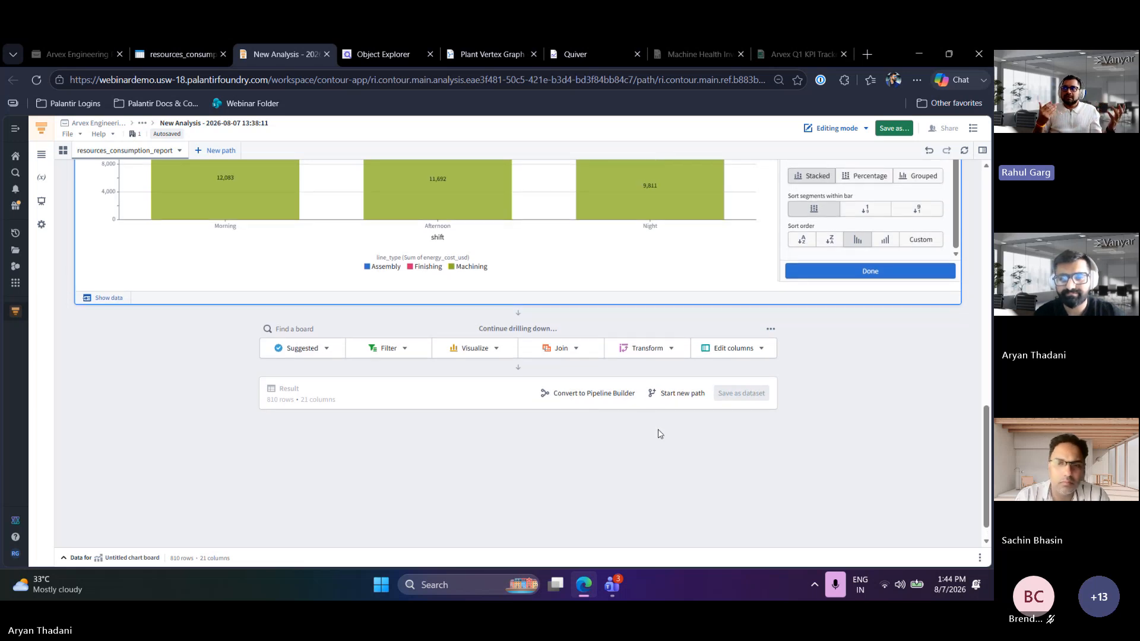
scroll(660, 434, up, 1)
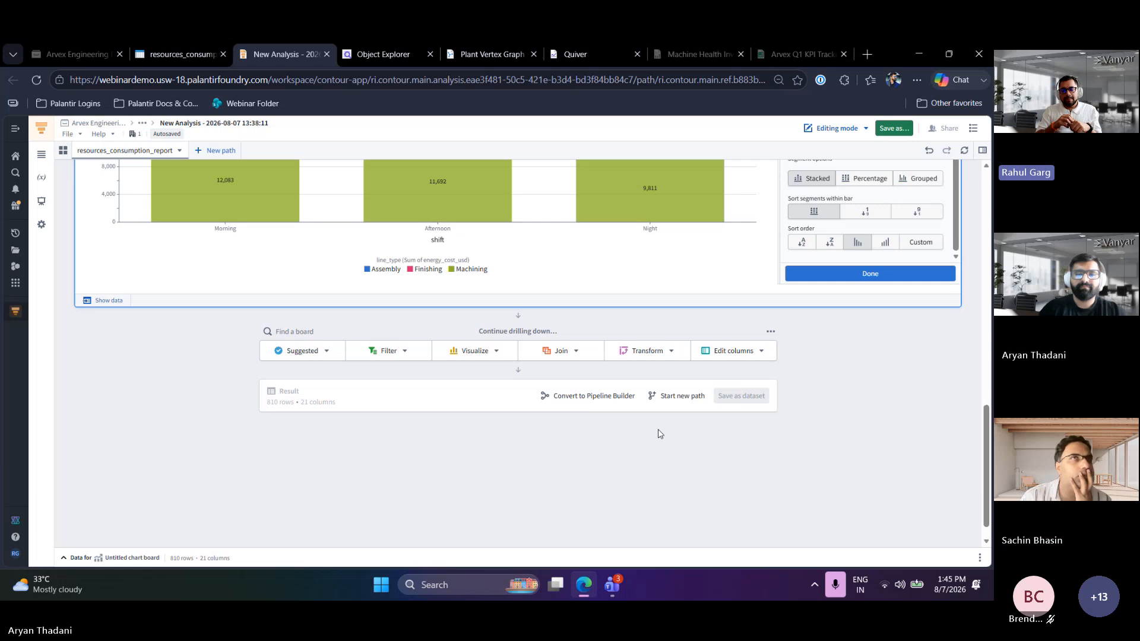
scroll(658, 434, up, 1)
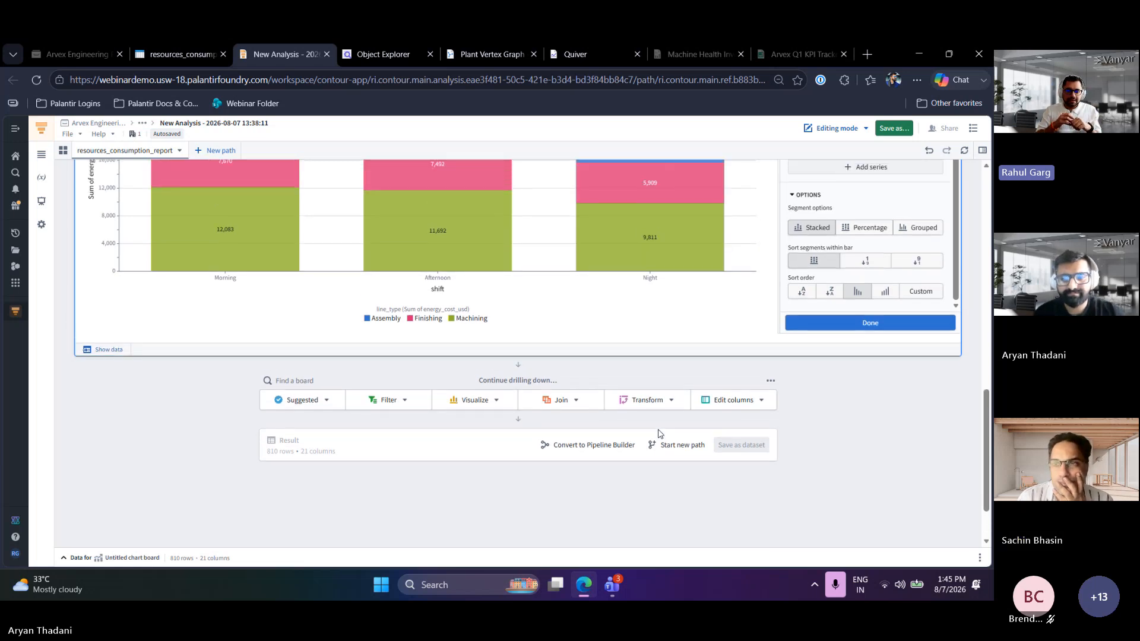
scroll(658, 434, up, 2)
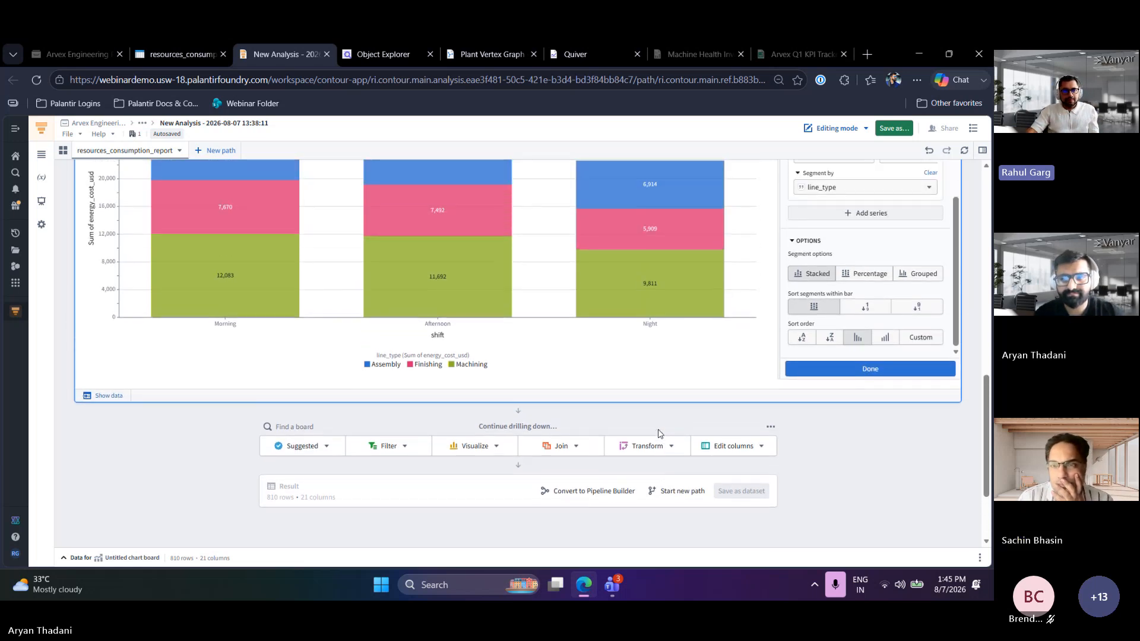
scroll(658, 430, up, 3)
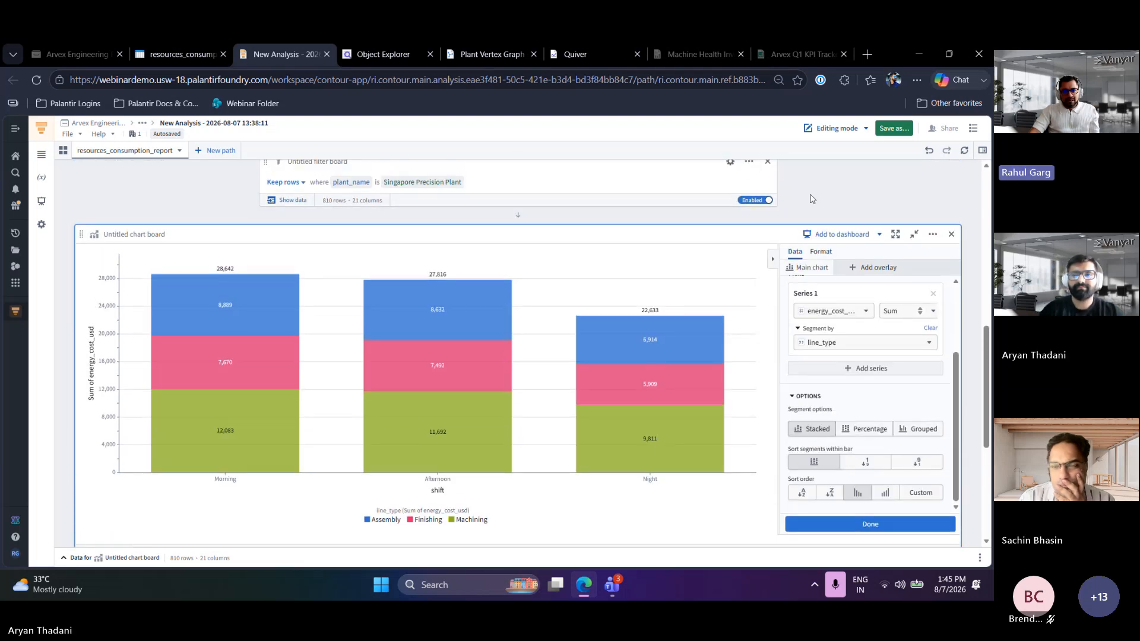
scroll(813, 199, down, 1)
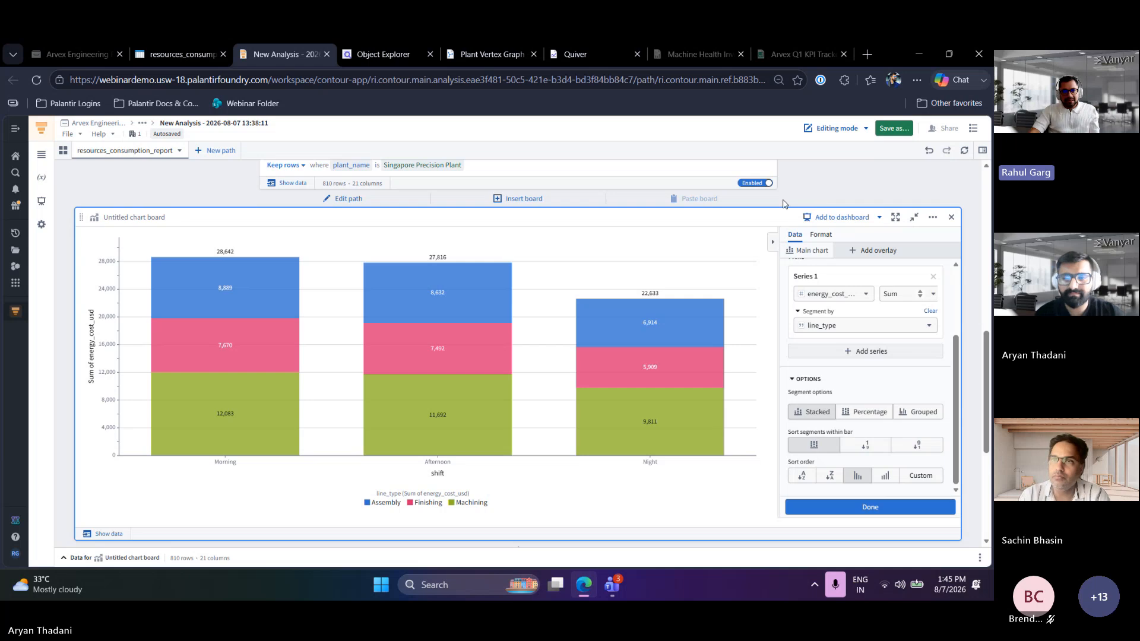
scroll(766, 279, down, 2)
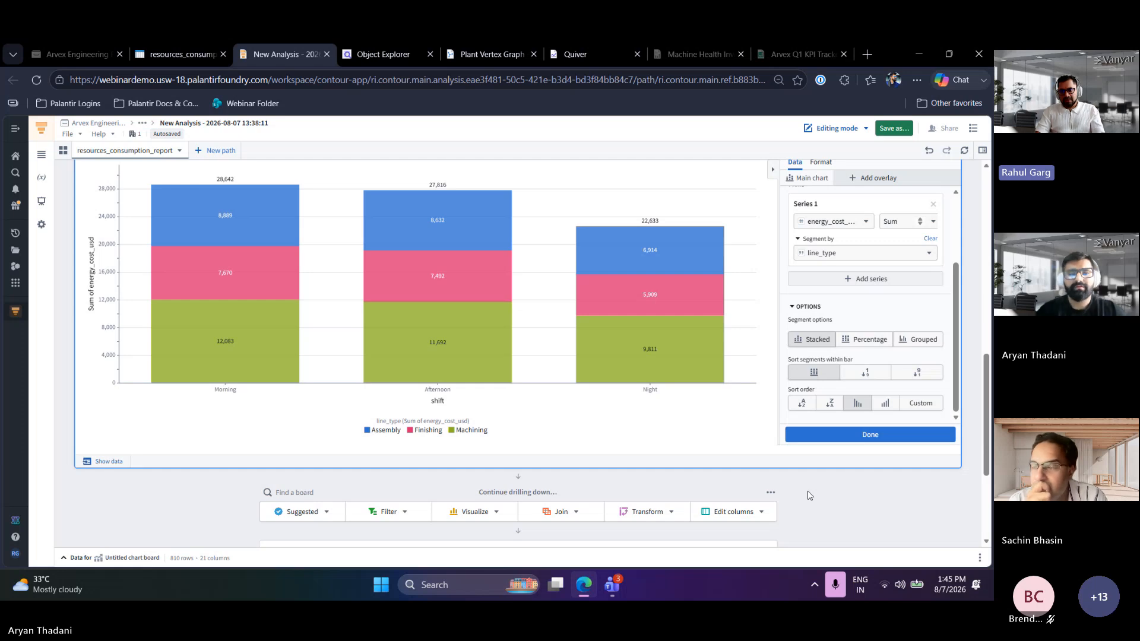
scroll(784, 484, up, 10)
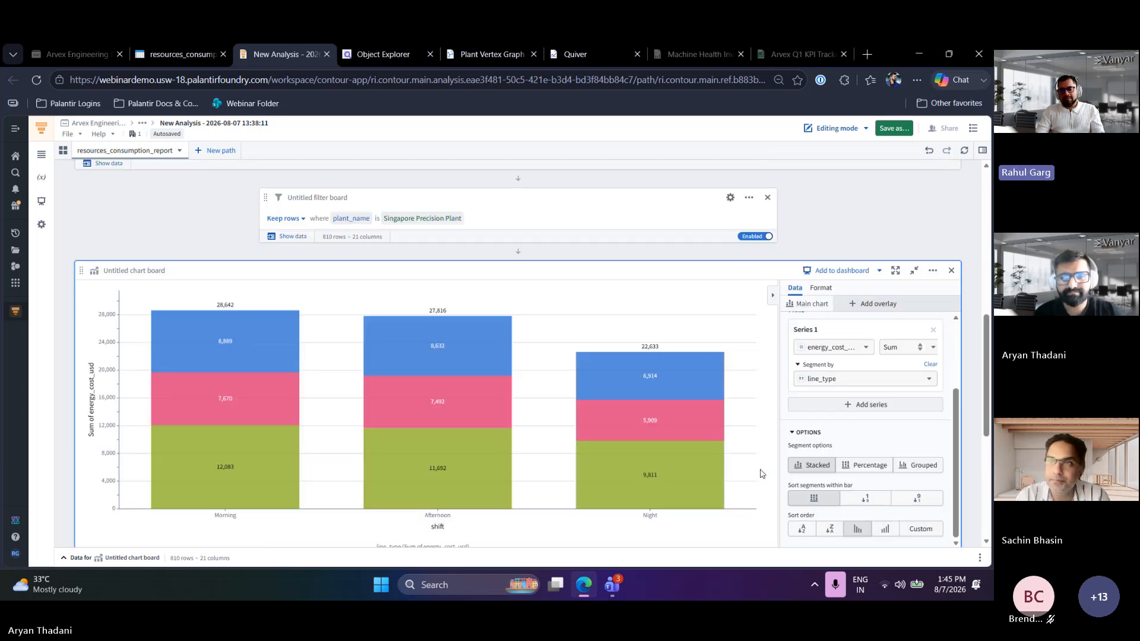
scroll(763, 474, up, 2)
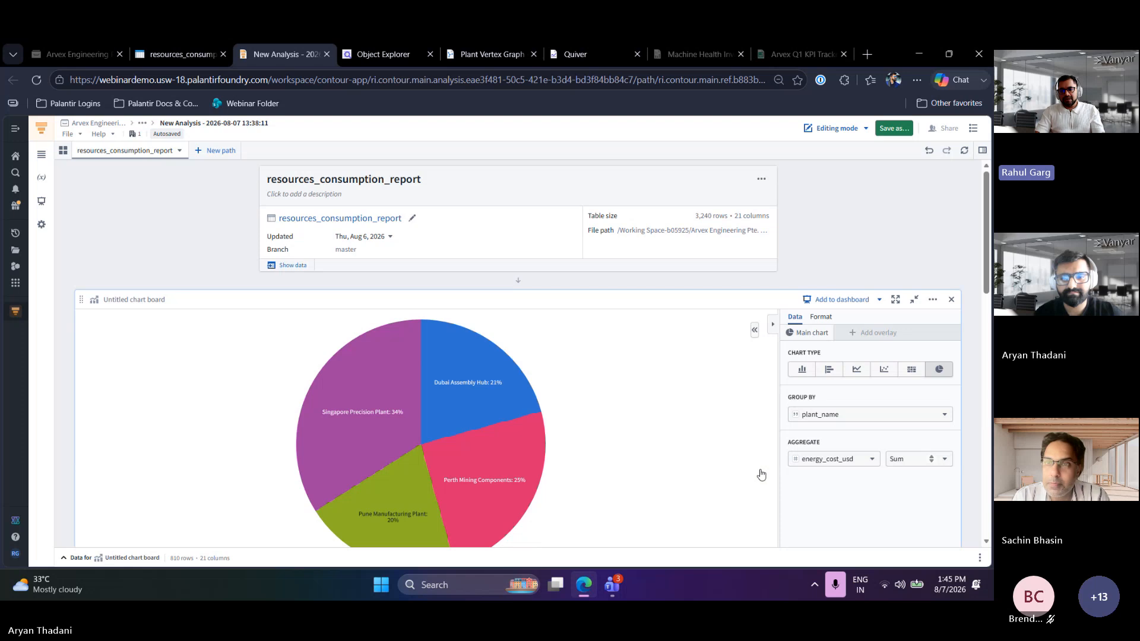
scroll(762, 475, down, 8)
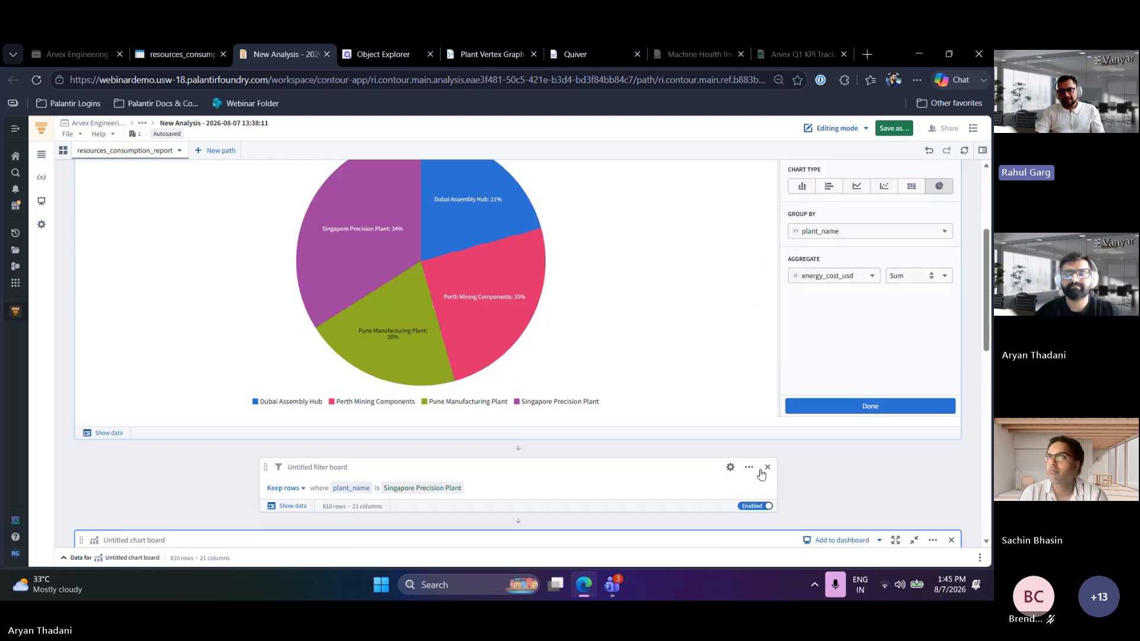
scroll(762, 475, down, 5)
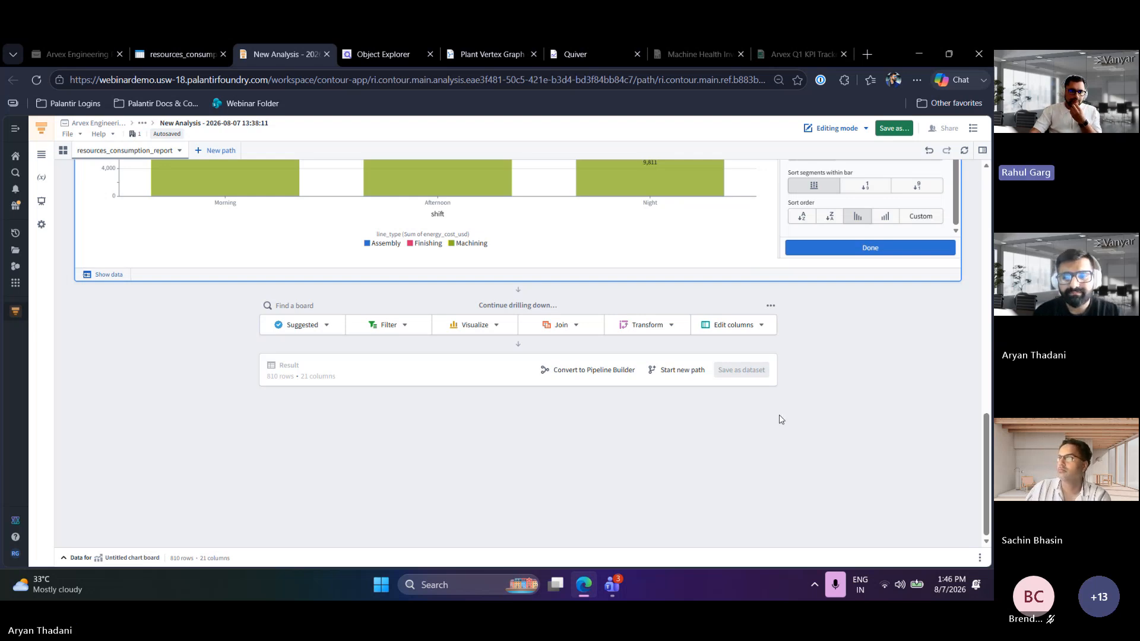
scroll(780, 419, up, 2)
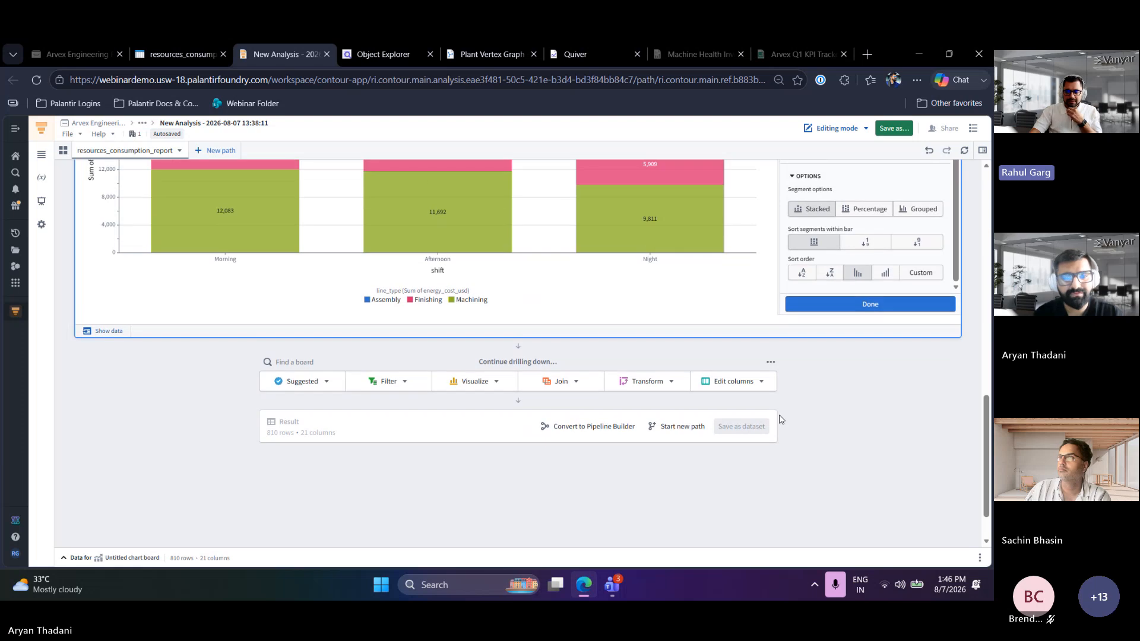
scroll(541, 398, up, 1)
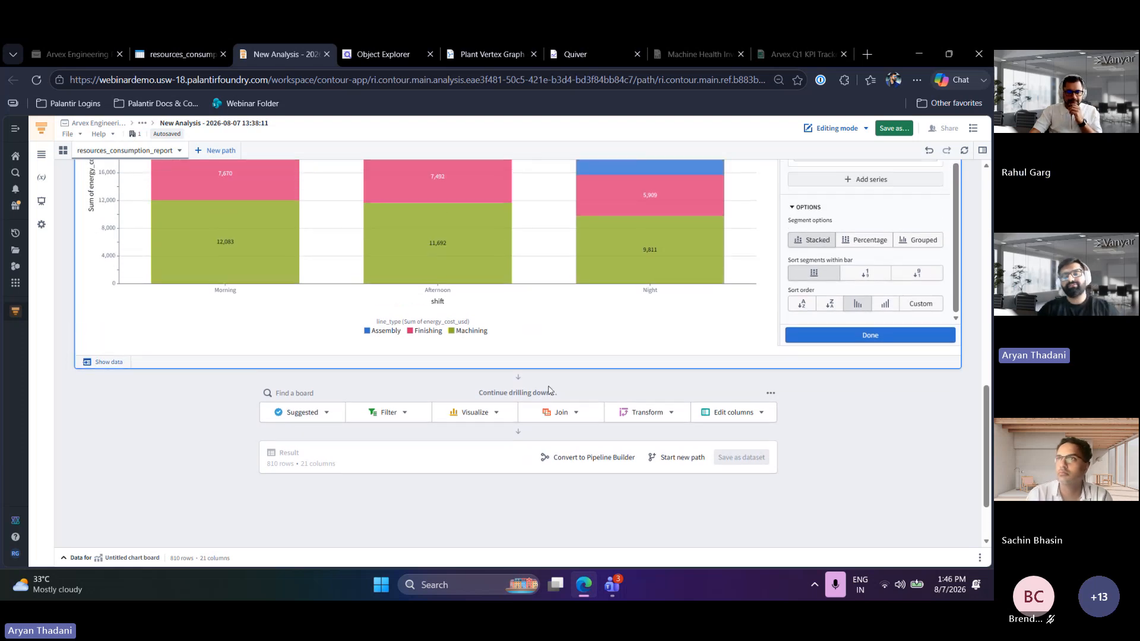
mouse_move(553, 388)
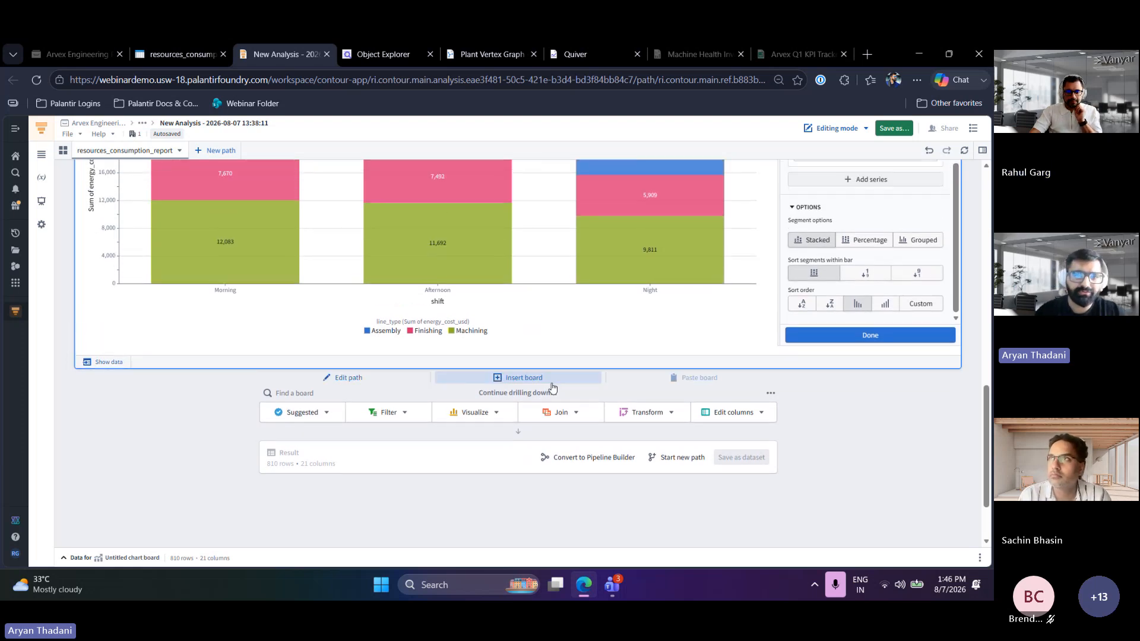
Switch to Object Explorer, open the Machine object type for analysis and look over its property charts
click(380, 53)
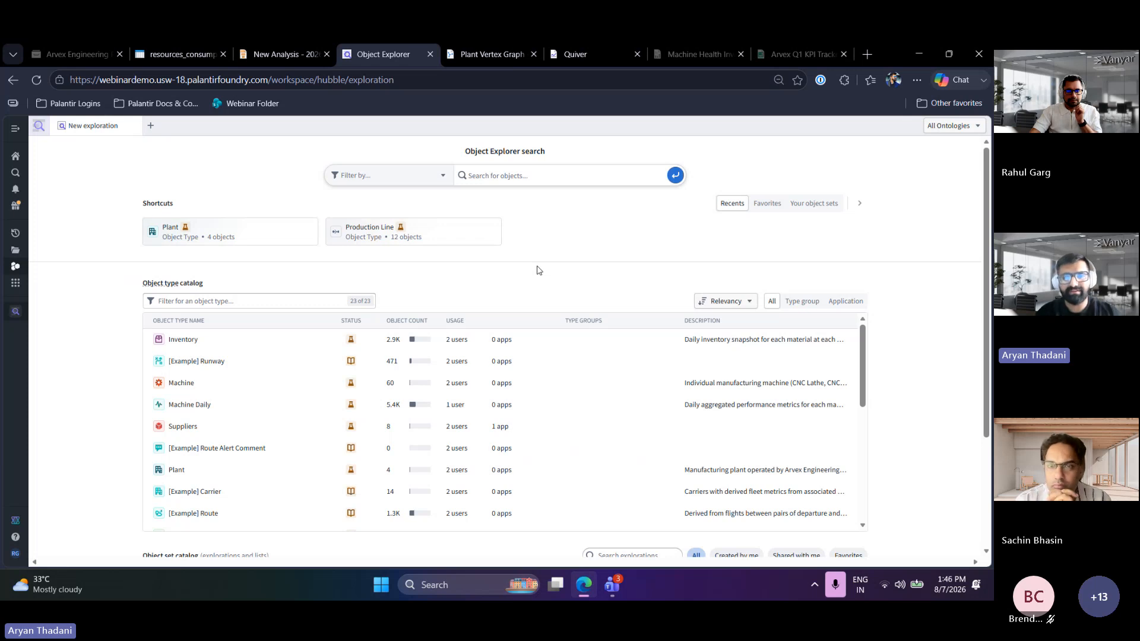
click(275, 385)
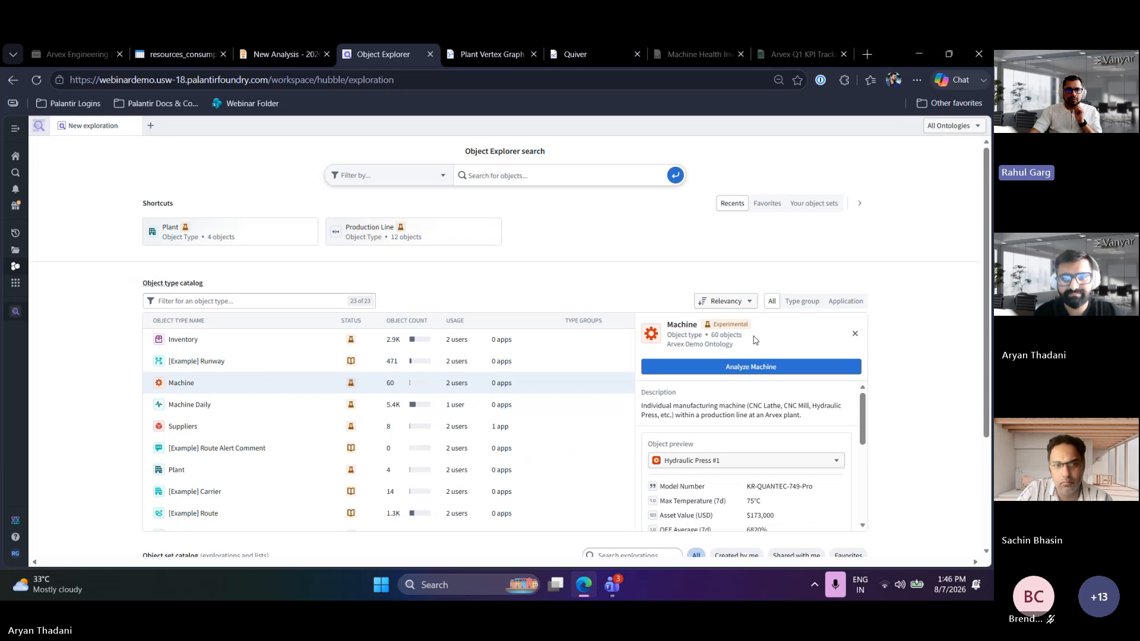
click(747, 370)
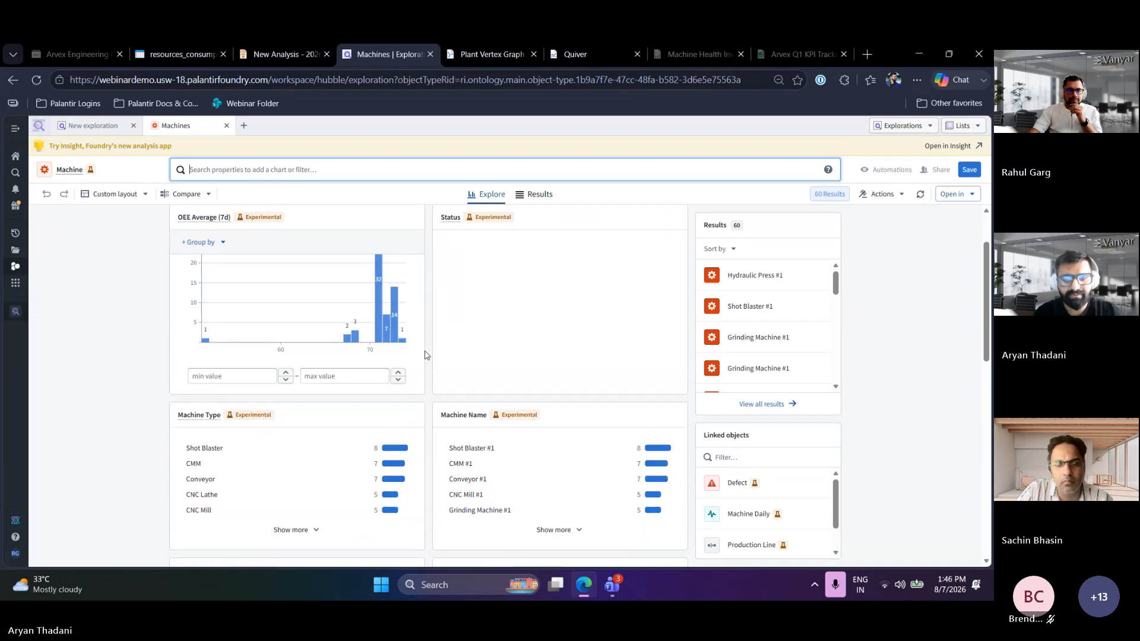
scroll(425, 355, down, 3)
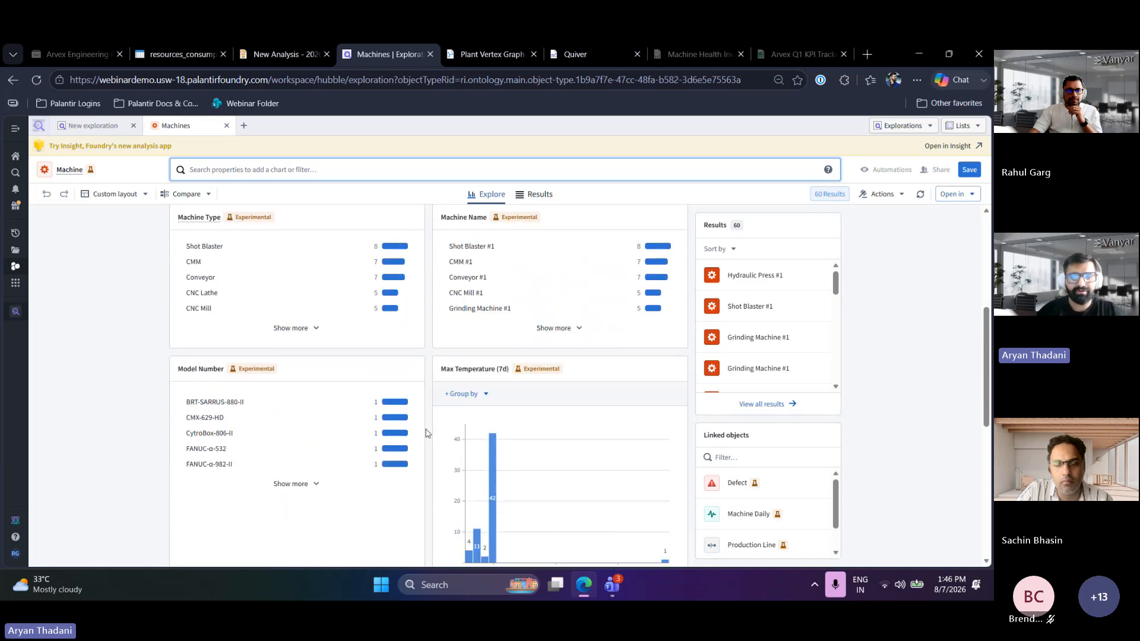
scroll(425, 433, up, 4)
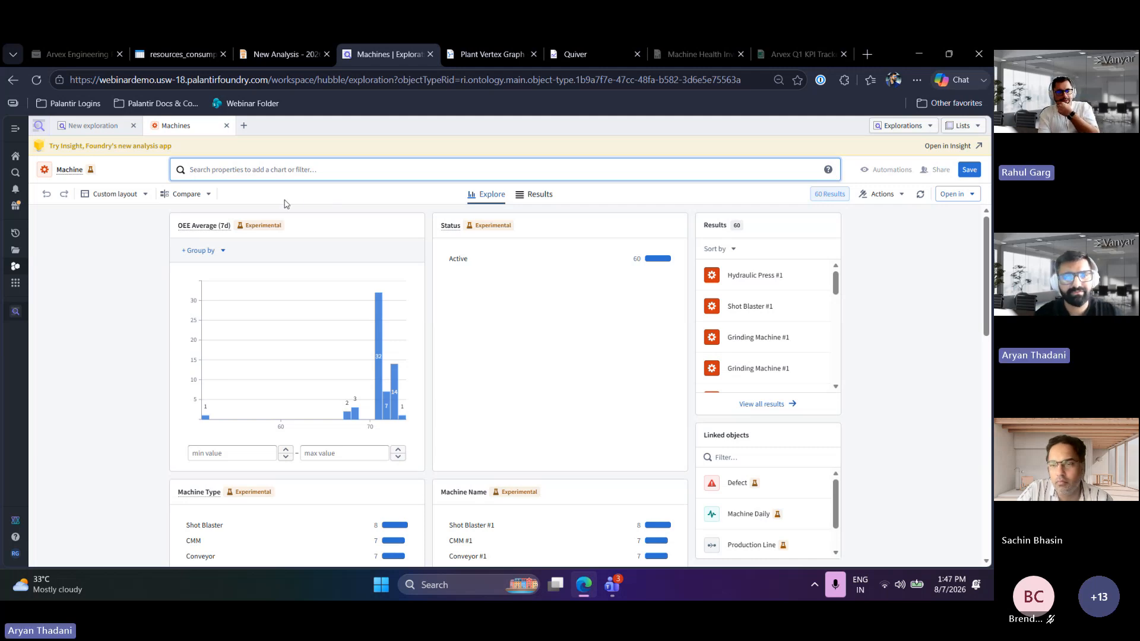
Examine the Machine exploration's options for saved layouts, set comparison, object actions and opening the set in other applications
click(115, 193)
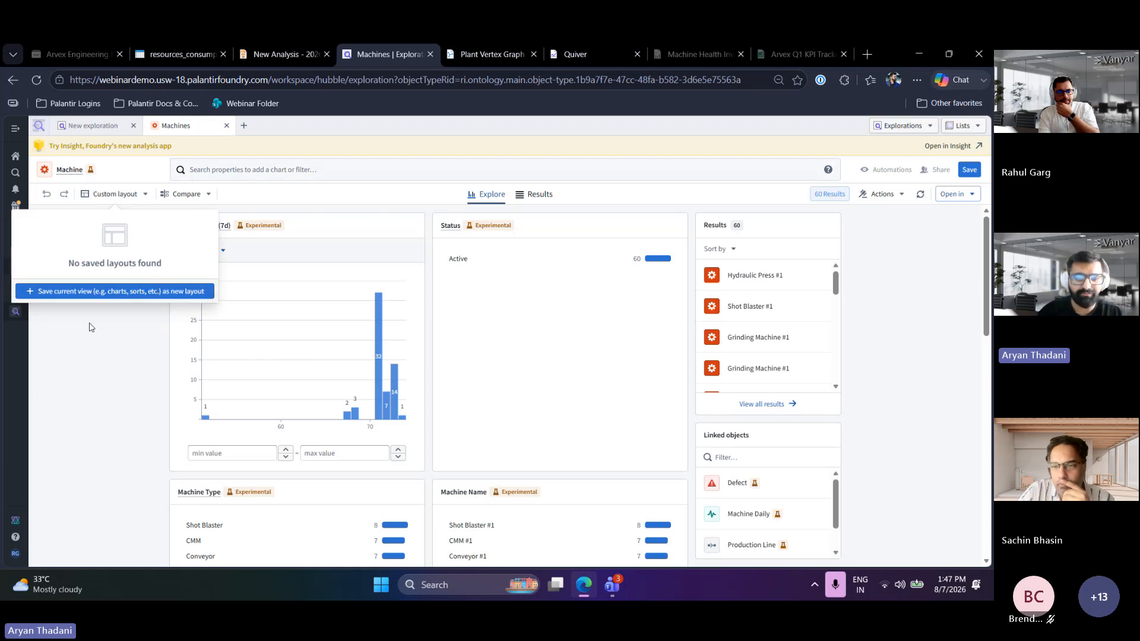
click(117, 340)
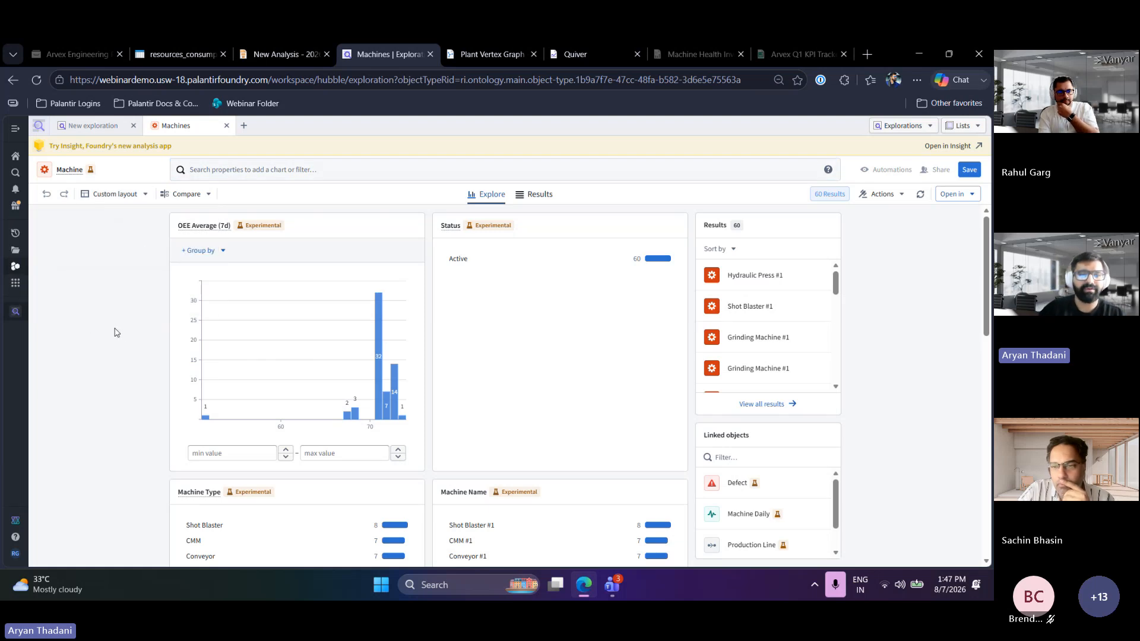
click(187, 194)
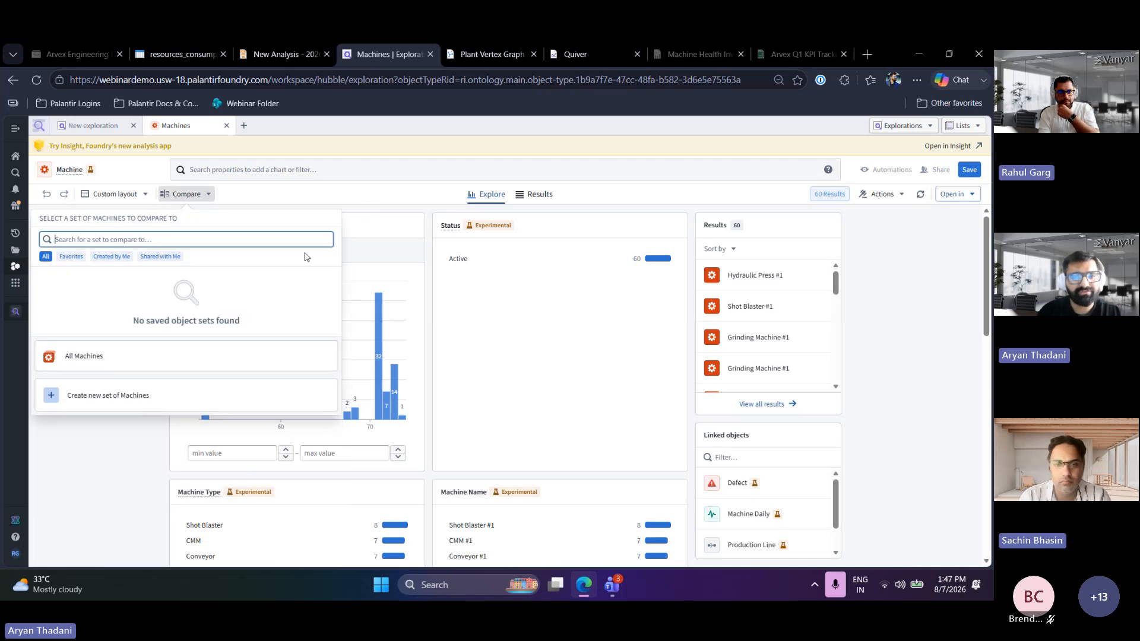
click(380, 209)
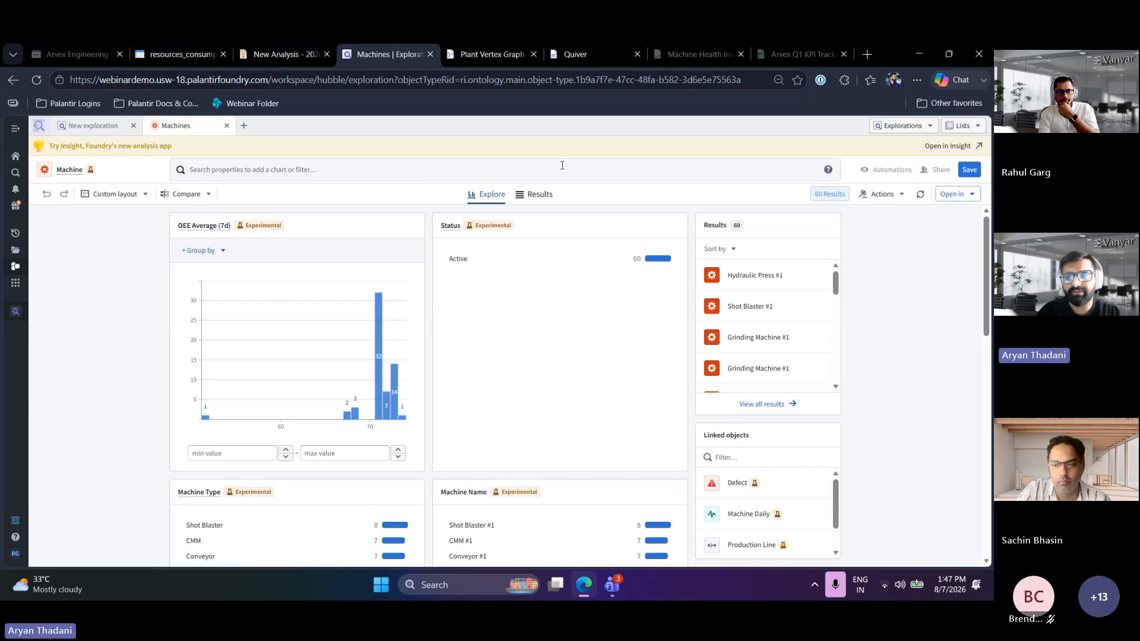
click(883, 197)
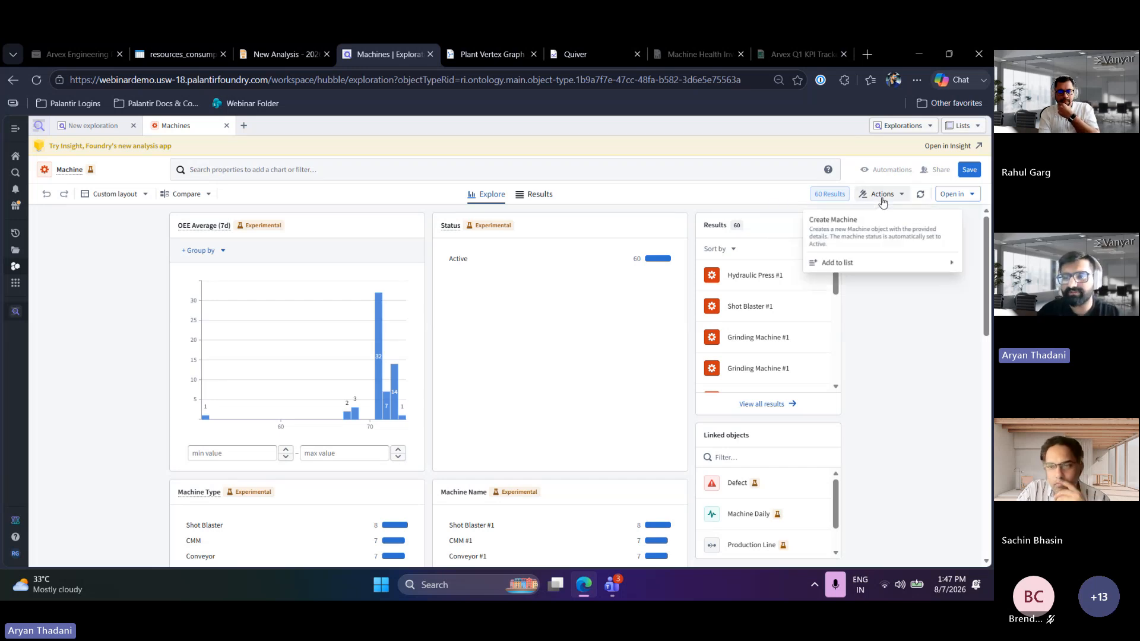
click(895, 311)
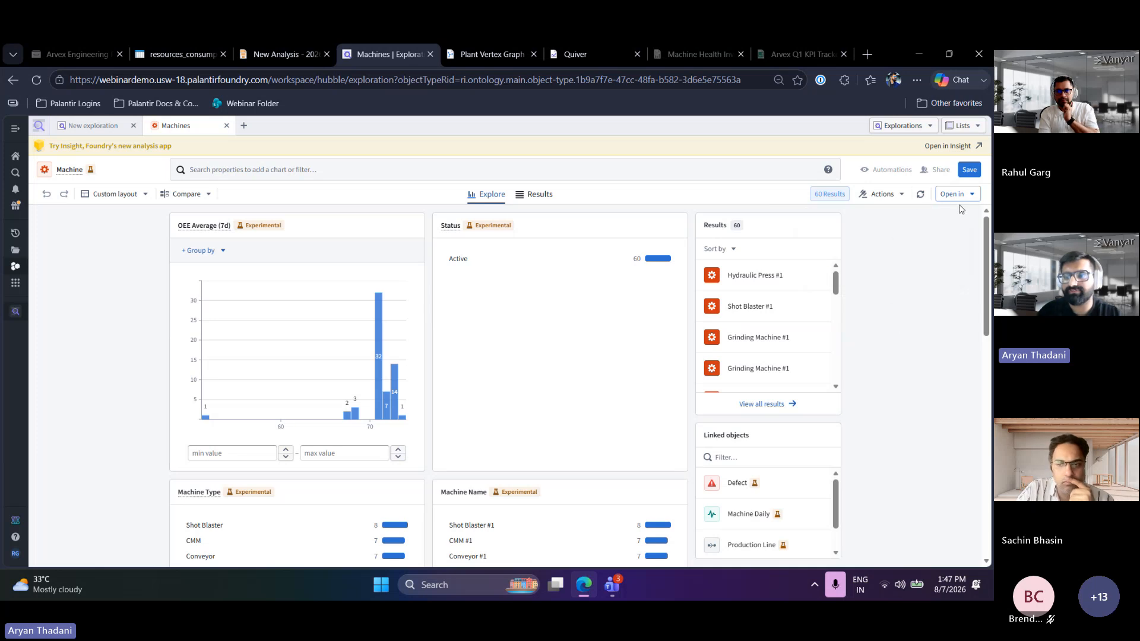
click(939, 196)
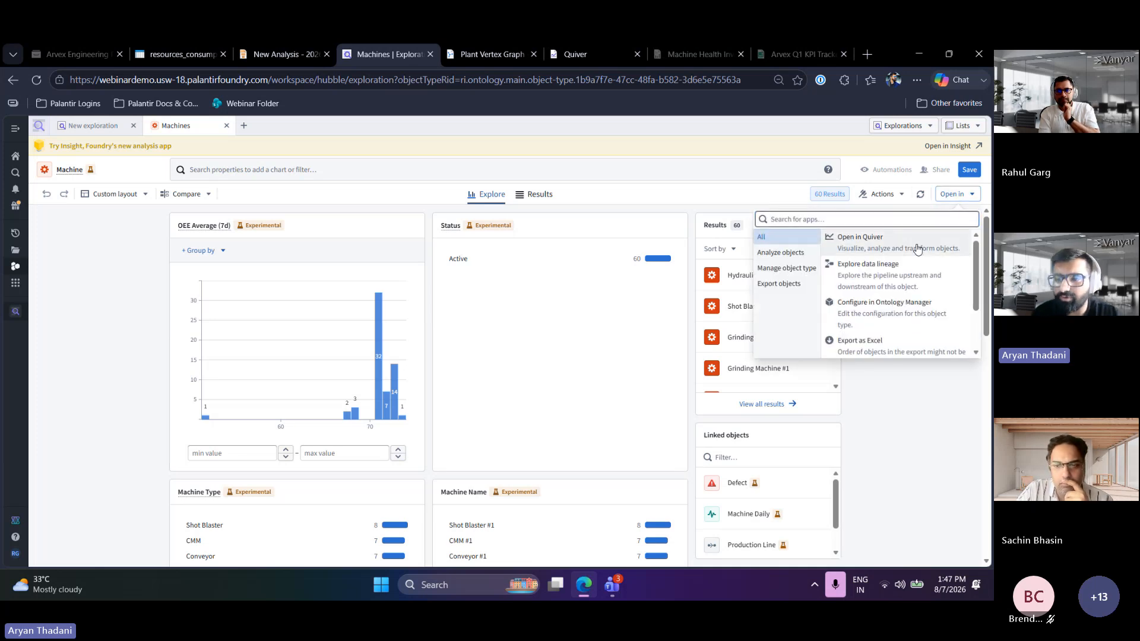
scroll(913, 279, down, 3)
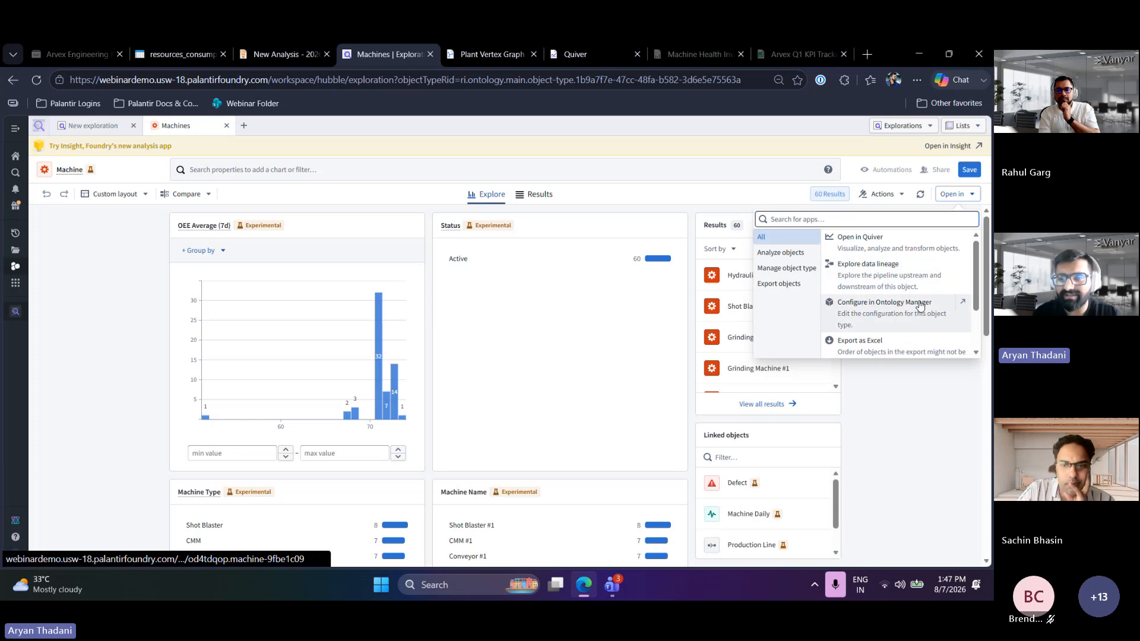
scroll(920, 305, up, 3)
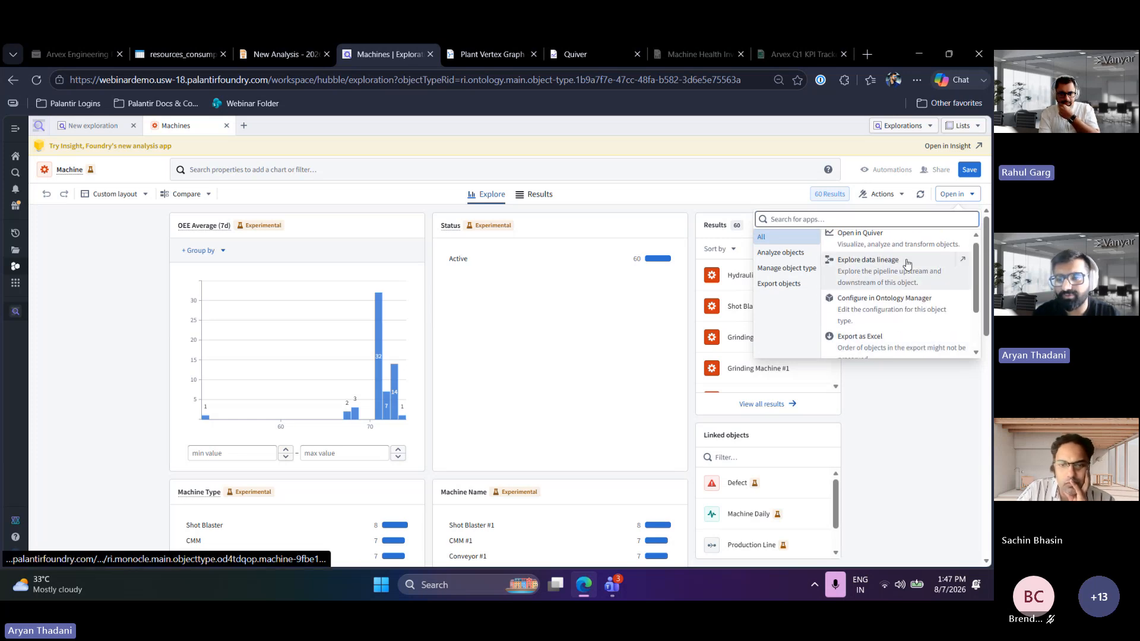
click(901, 389)
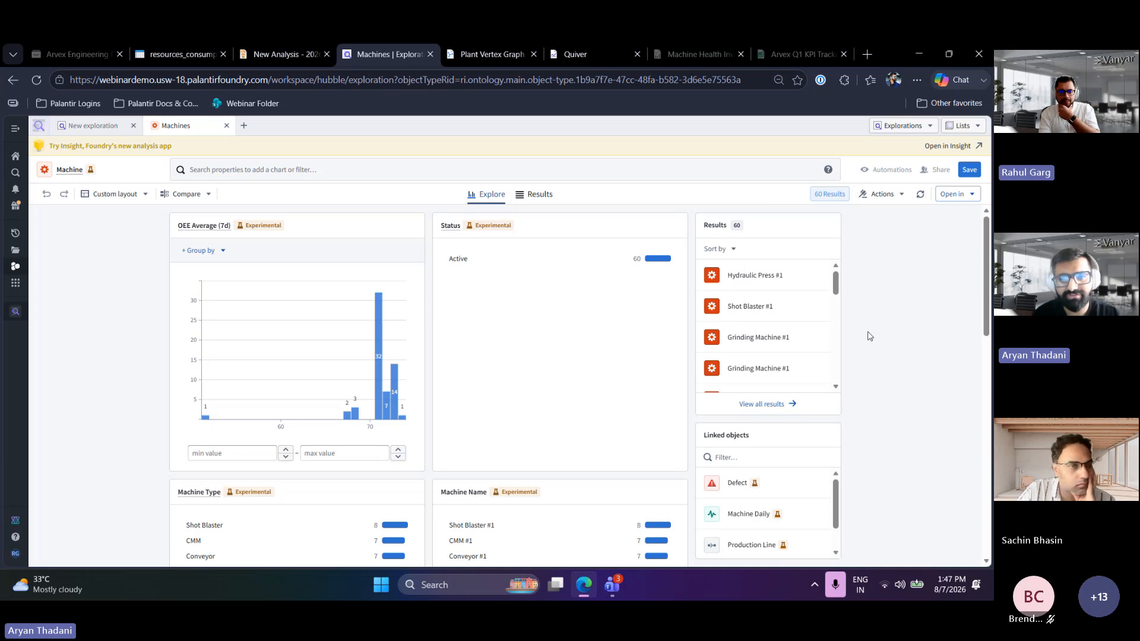
Show the Machine objects as a results table and look through its rows
click(539, 195)
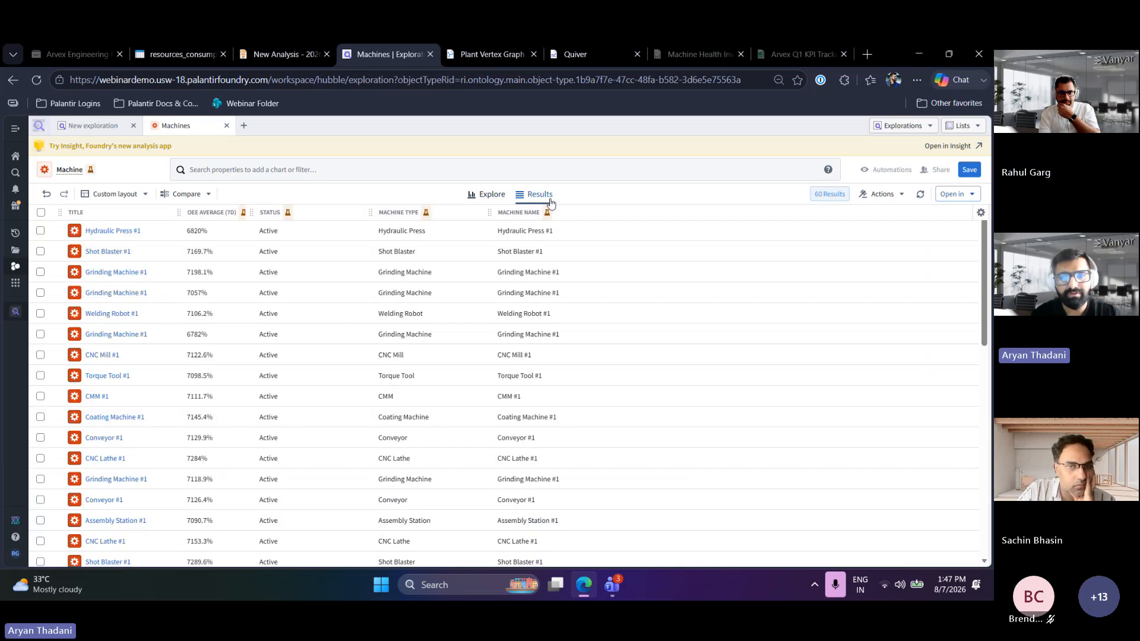
scroll(591, 392, down, 1)
scroll(591, 392, up, 1)
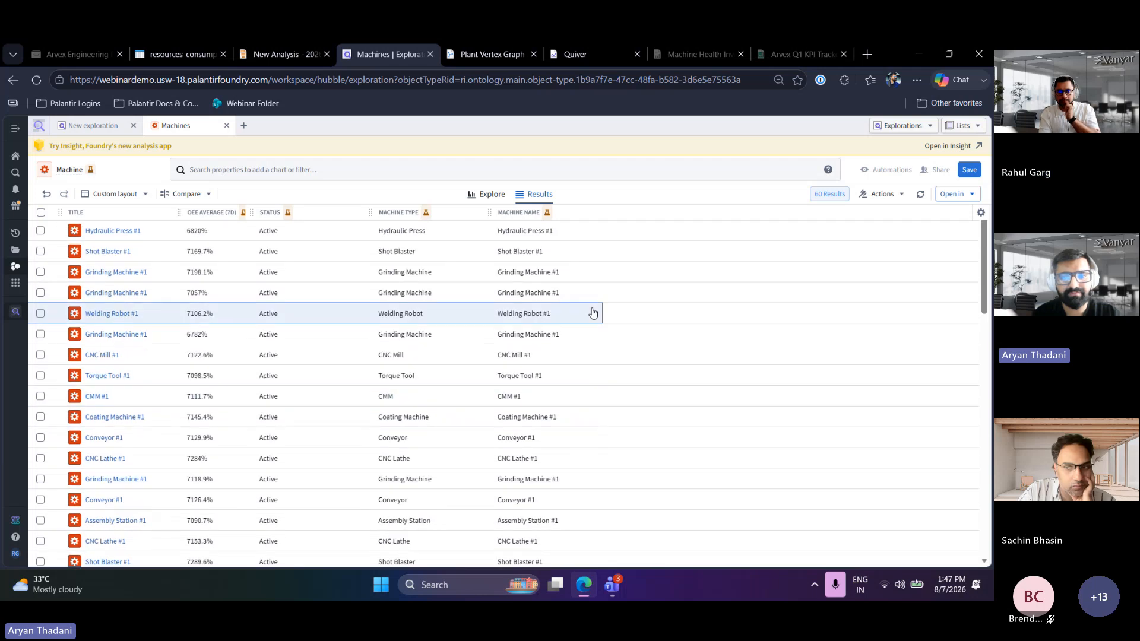
scroll(383, 326, down, 1)
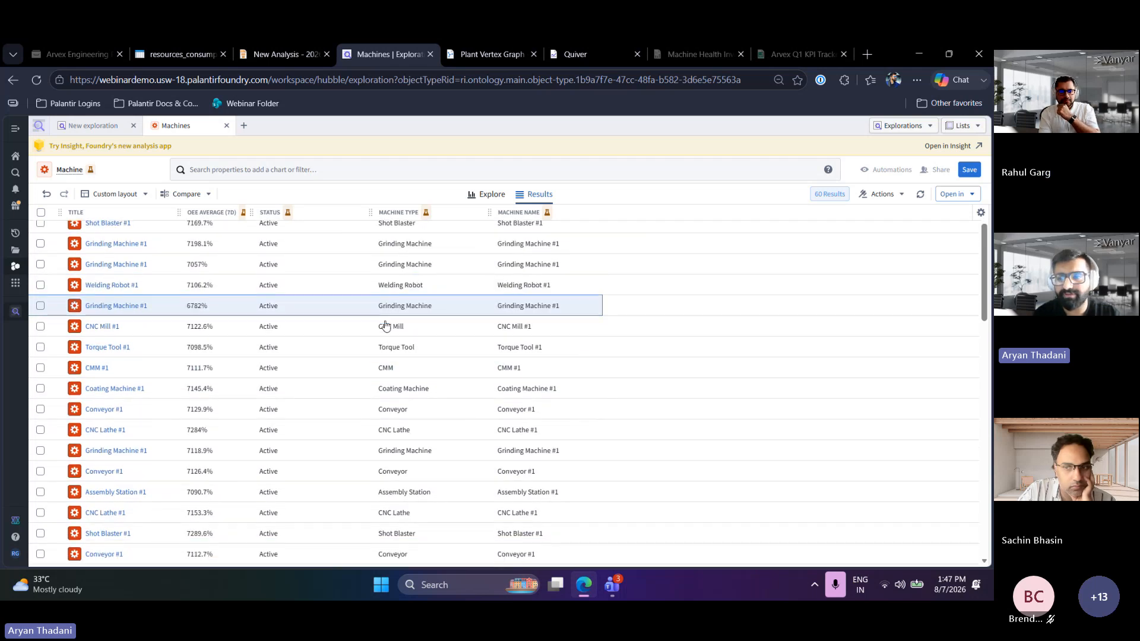
scroll(385, 325, up, 1)
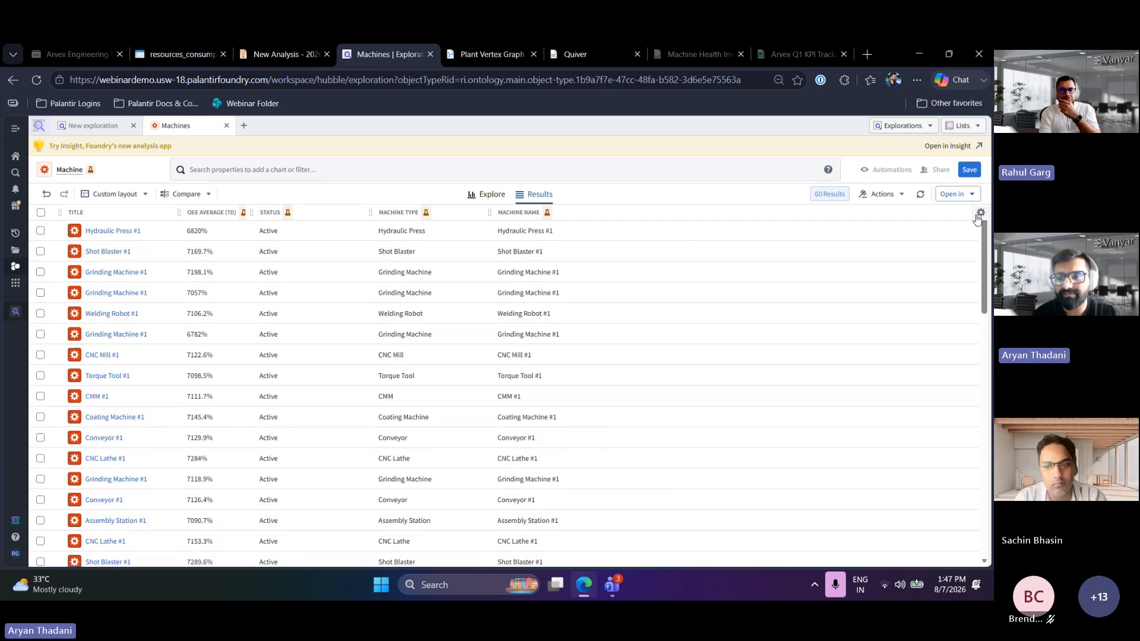
Add the Asset Value (USD) column to the Machine results table and save the column configuration
click(979, 213)
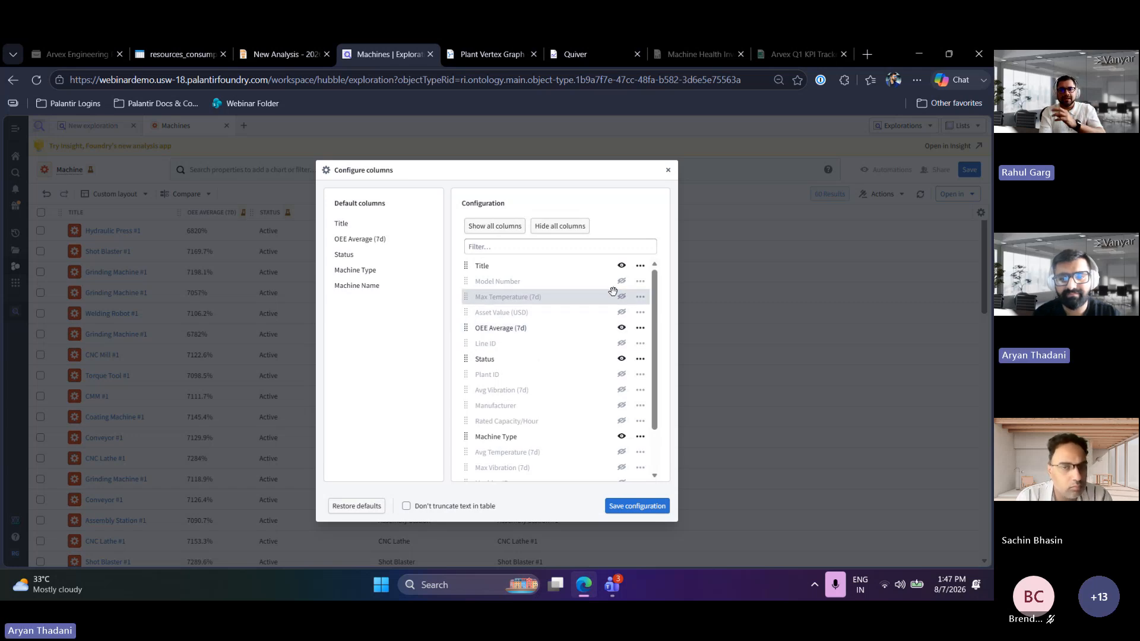
click(623, 314)
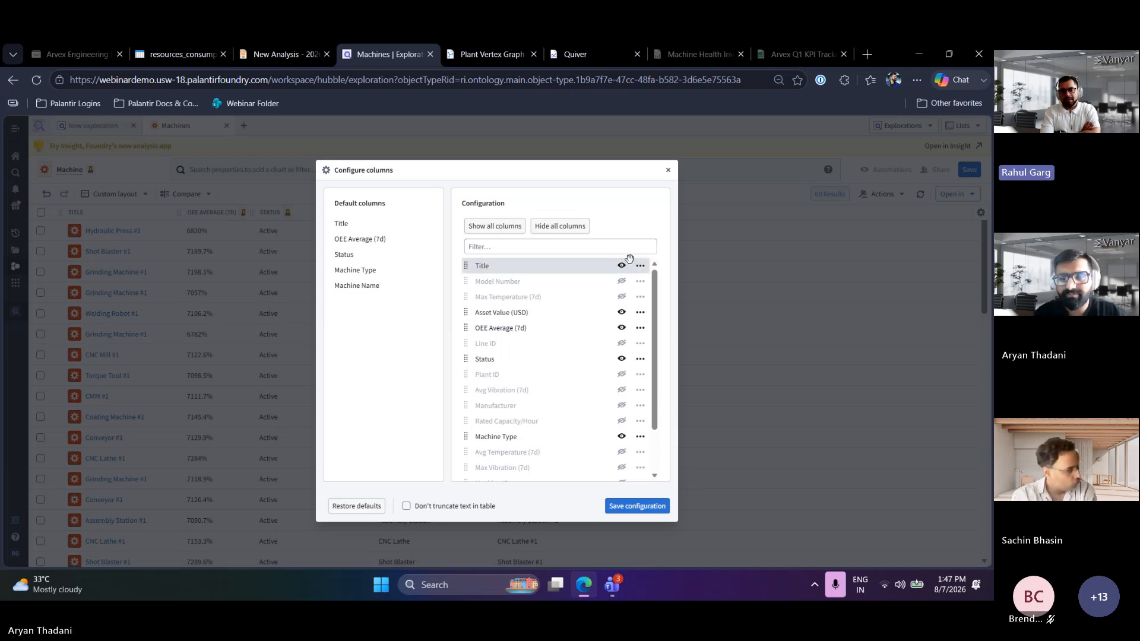
click(662, 505)
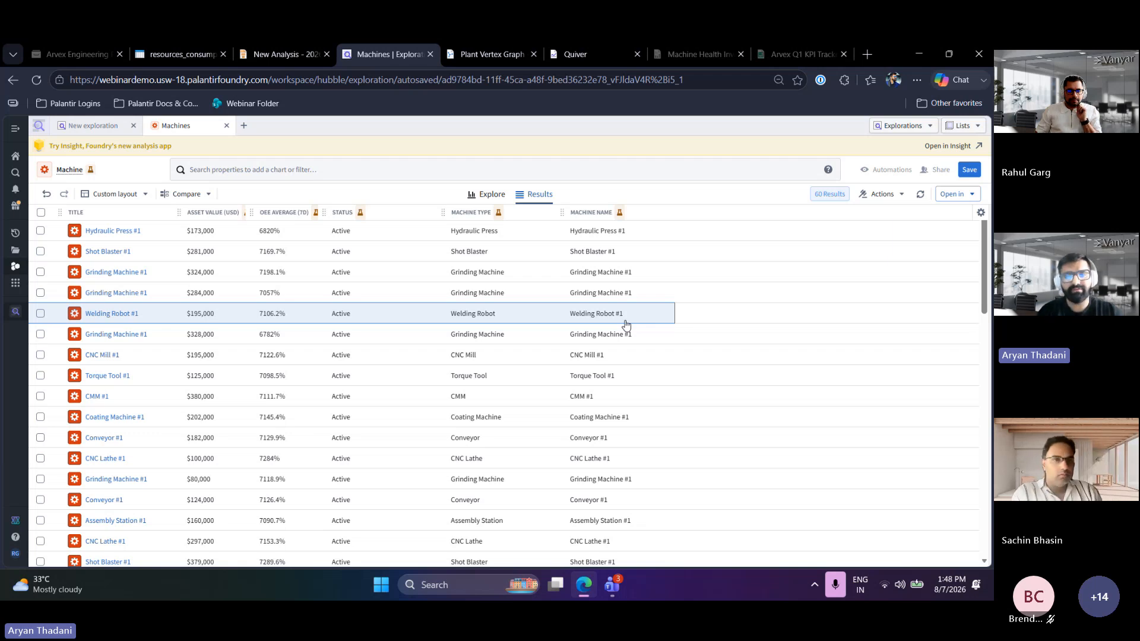
Preview the Welding Robot #1 row from the Machine results and read through its prominent fields, properties and linked defects
click(564, 321)
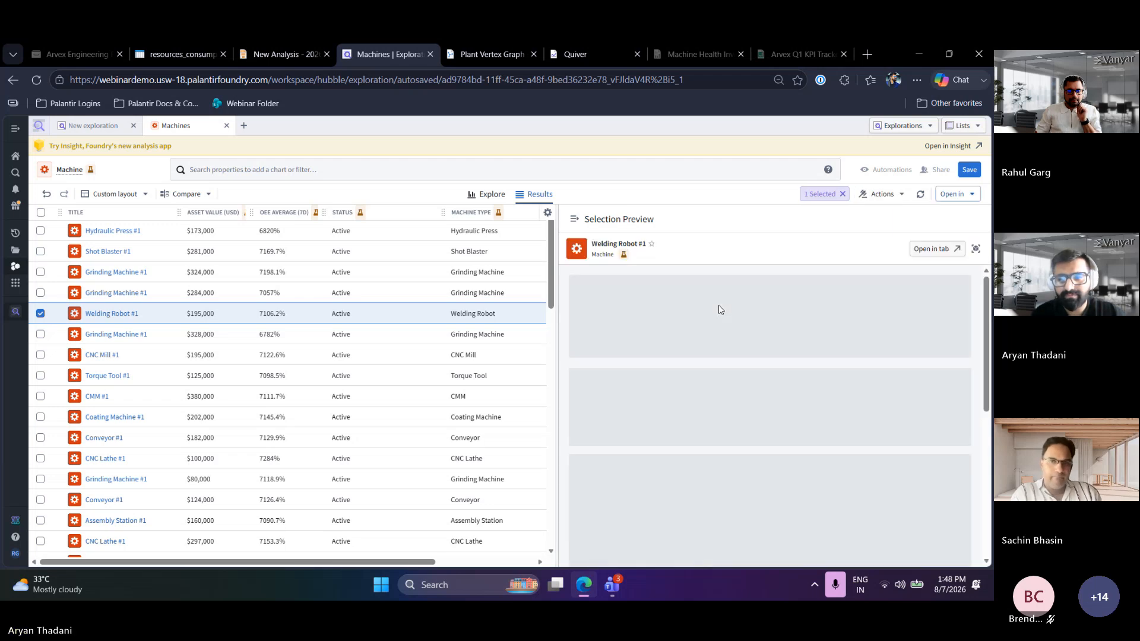
scroll(753, 388, down, 2)
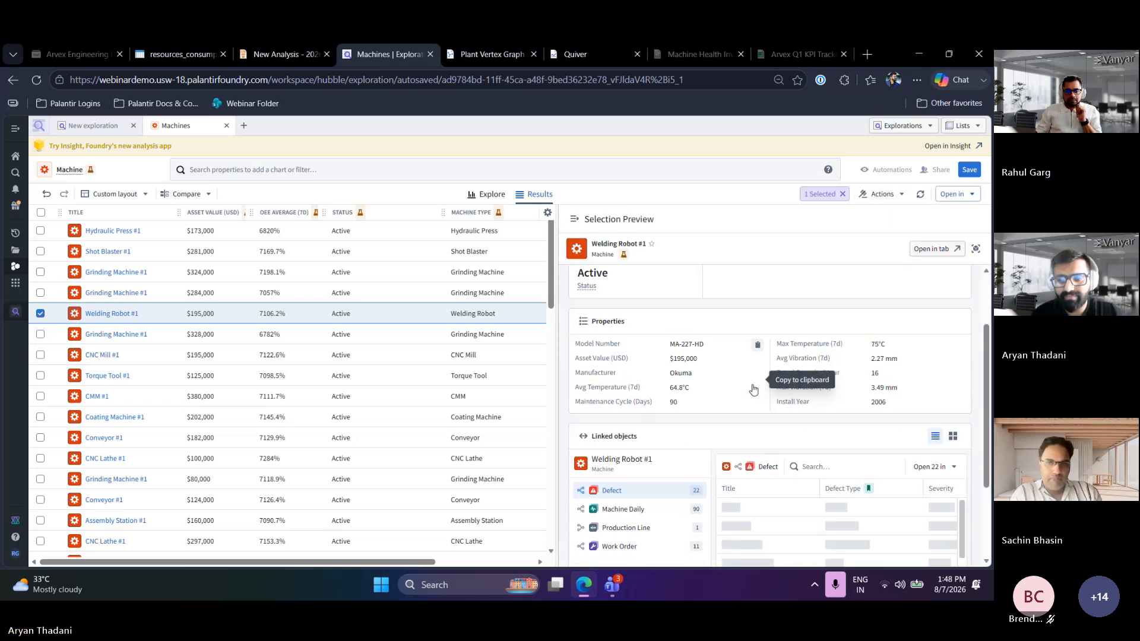
scroll(775, 393, down, 1)
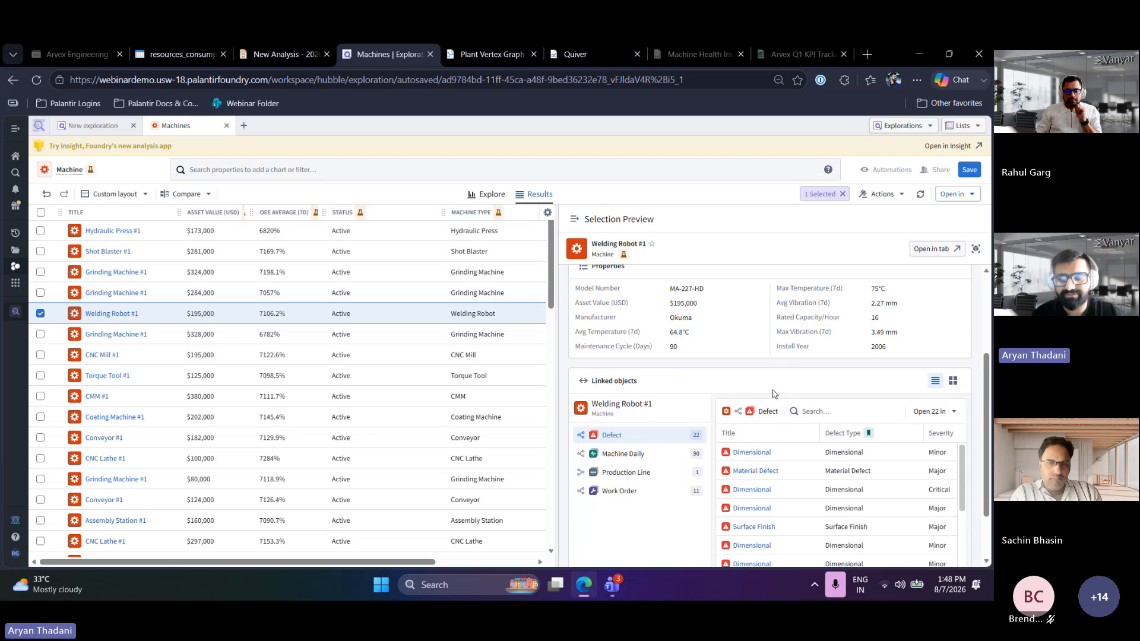
scroll(700, 411, down, 2)
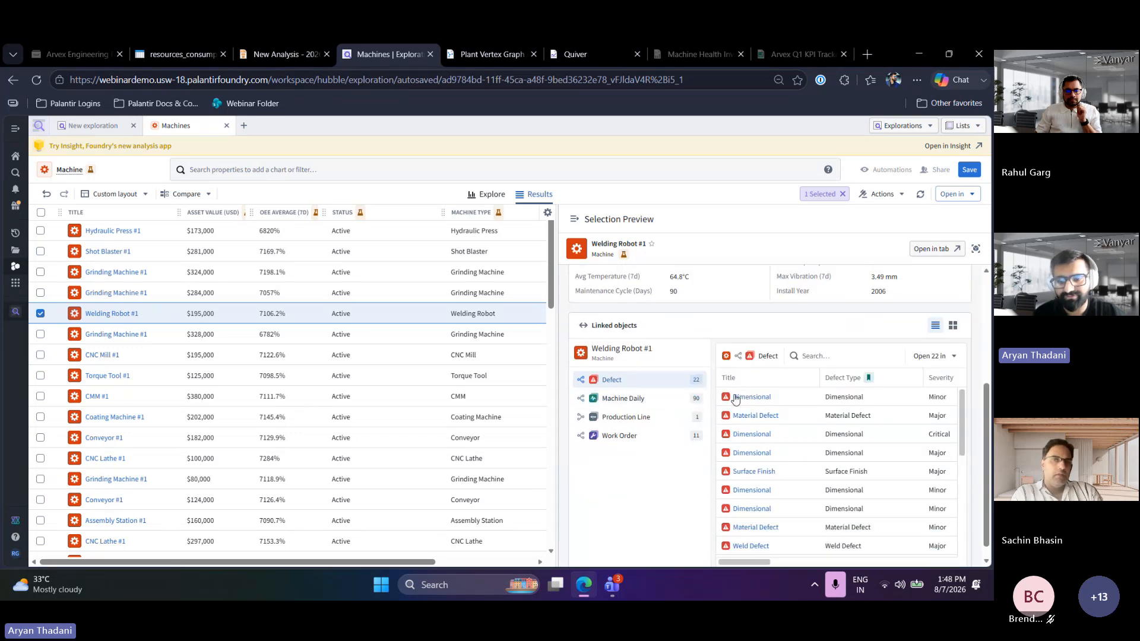
scroll(719, 355, down, 1)
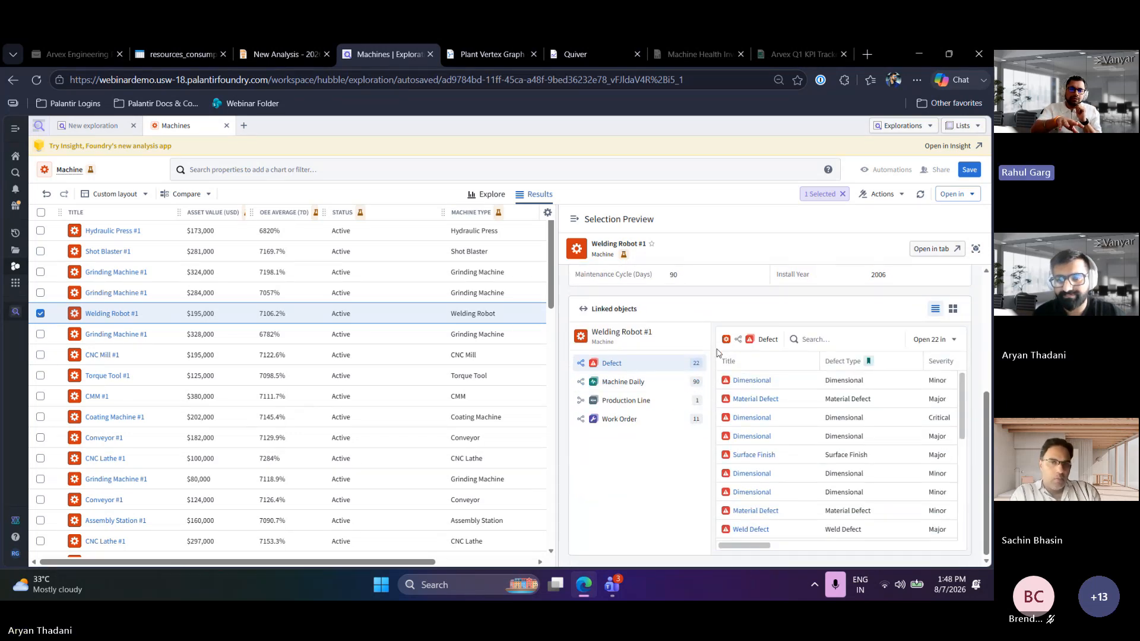
scroll(718, 353, up, 2)
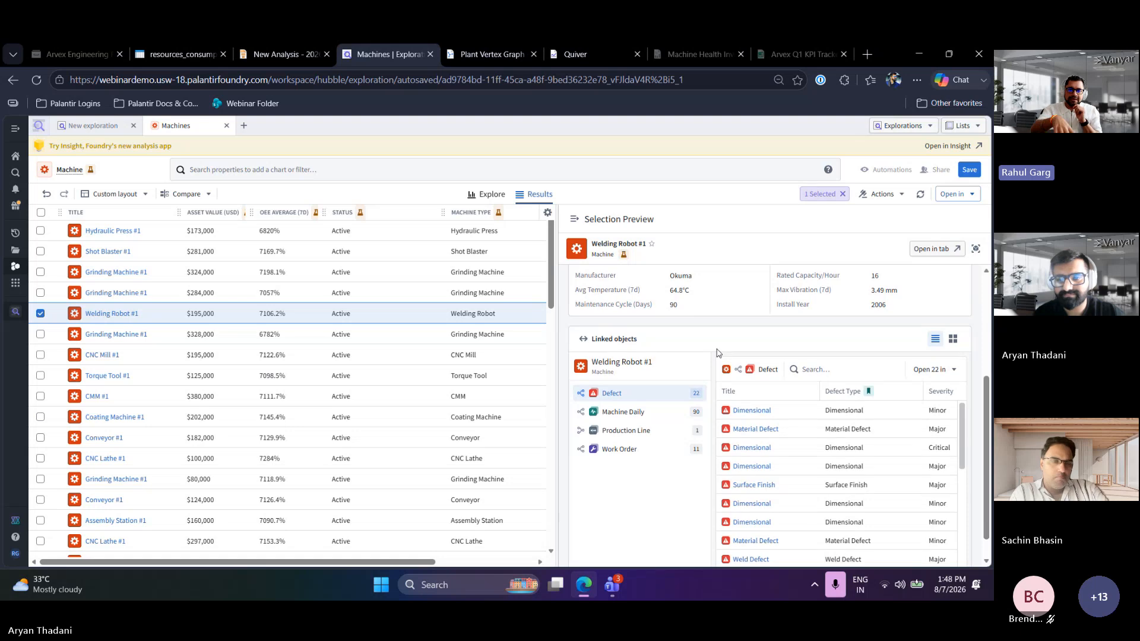
scroll(719, 354, up, 2)
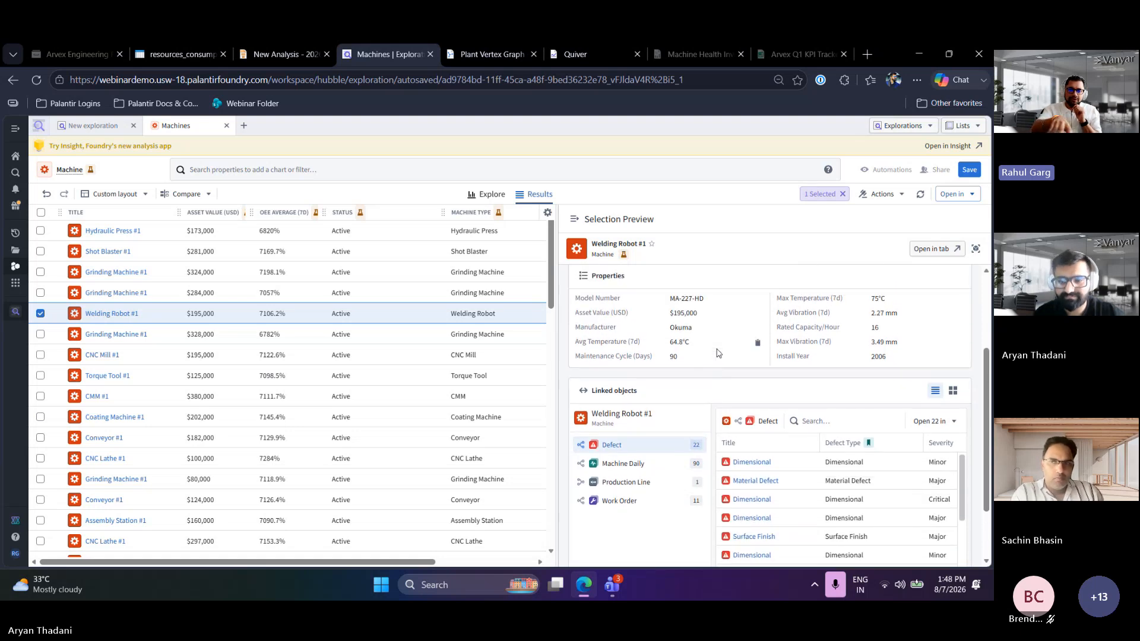
scroll(718, 353, up, 5)
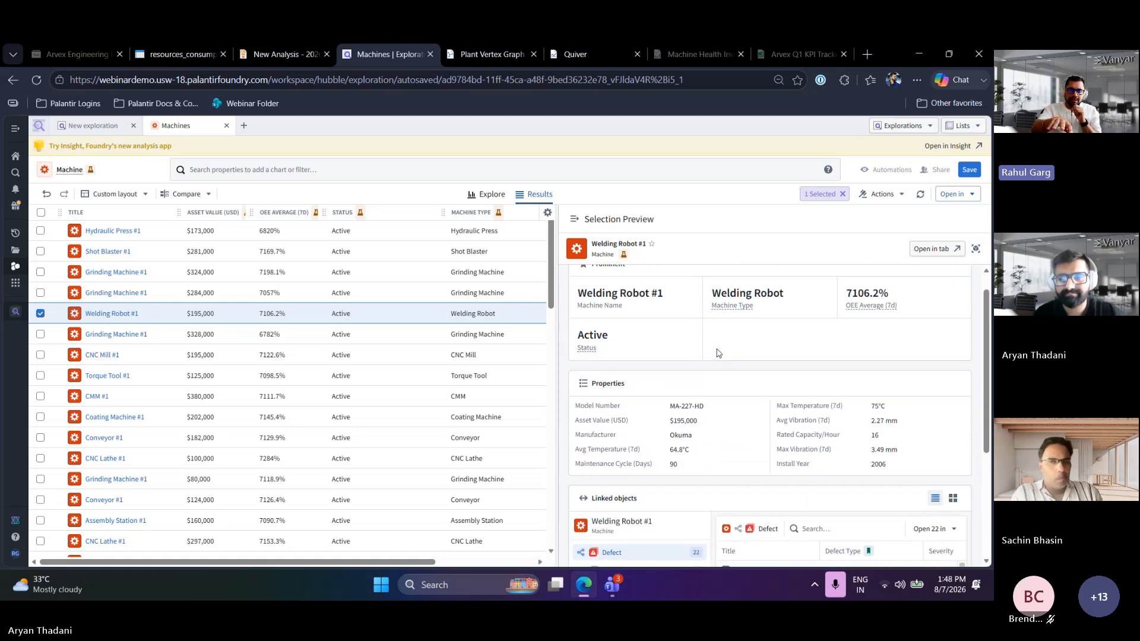
scroll(718, 353, up, 1)
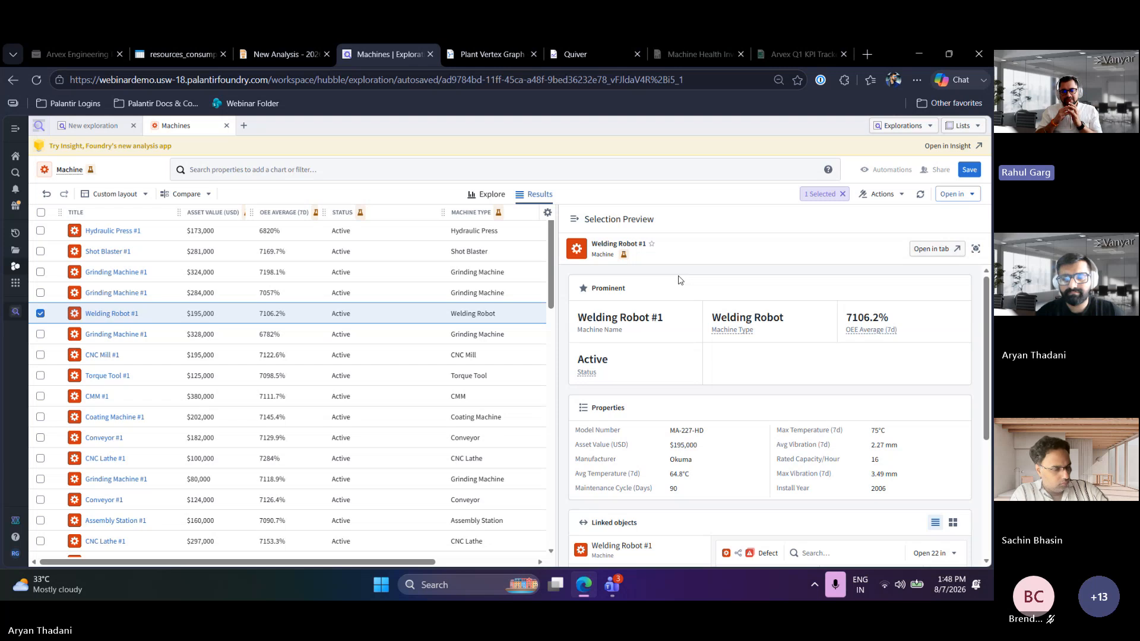
Review Welding Robot #1's linked Machine Daily, Production Line, Work Order and Defect objects, and return to its prominent properties
scroll(715, 457, down, 2)
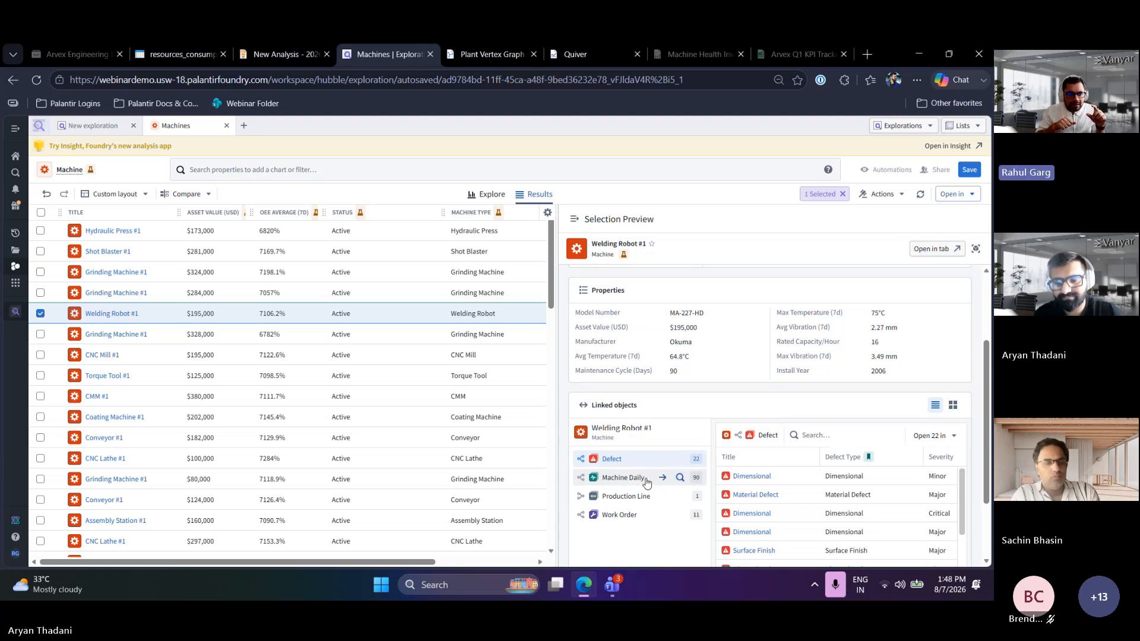
click(622, 477)
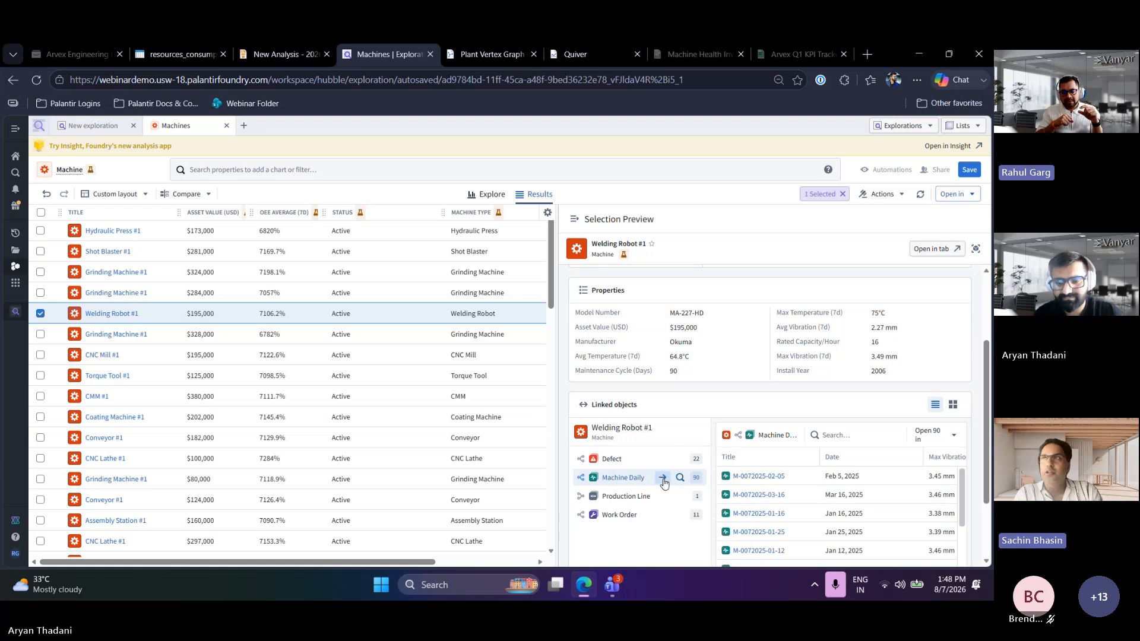
click(629, 496)
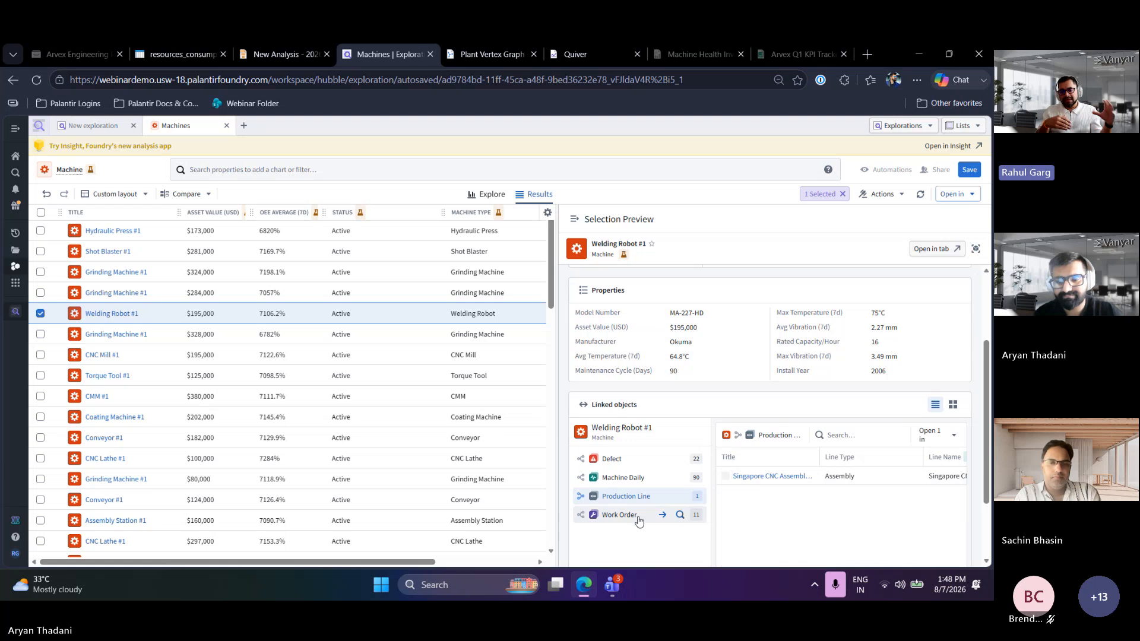
click(638, 518)
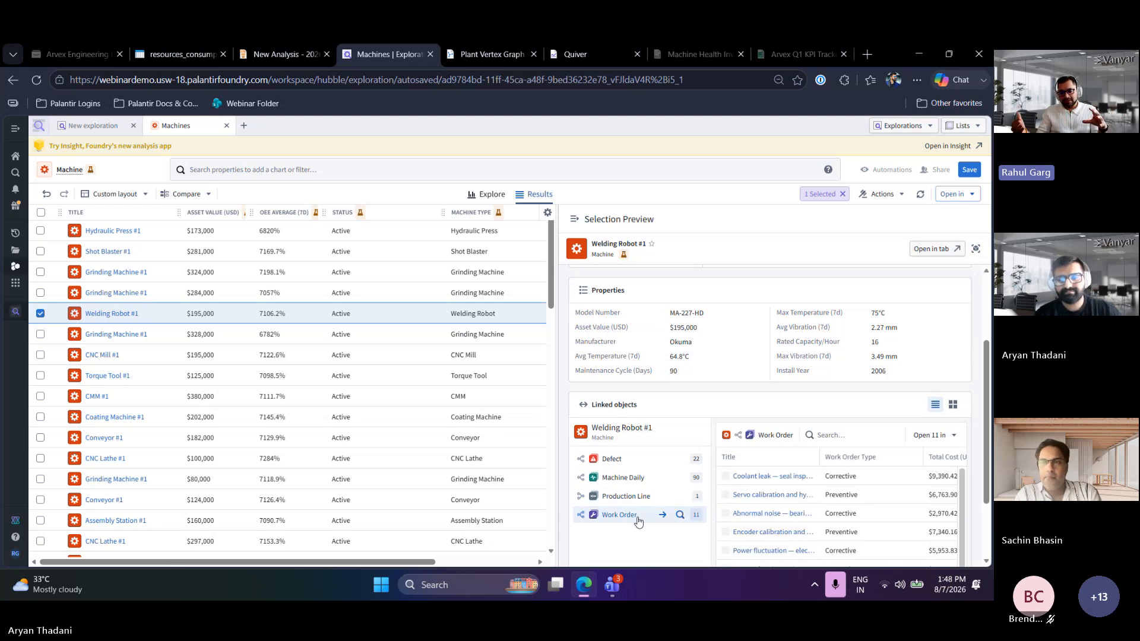
click(642, 466)
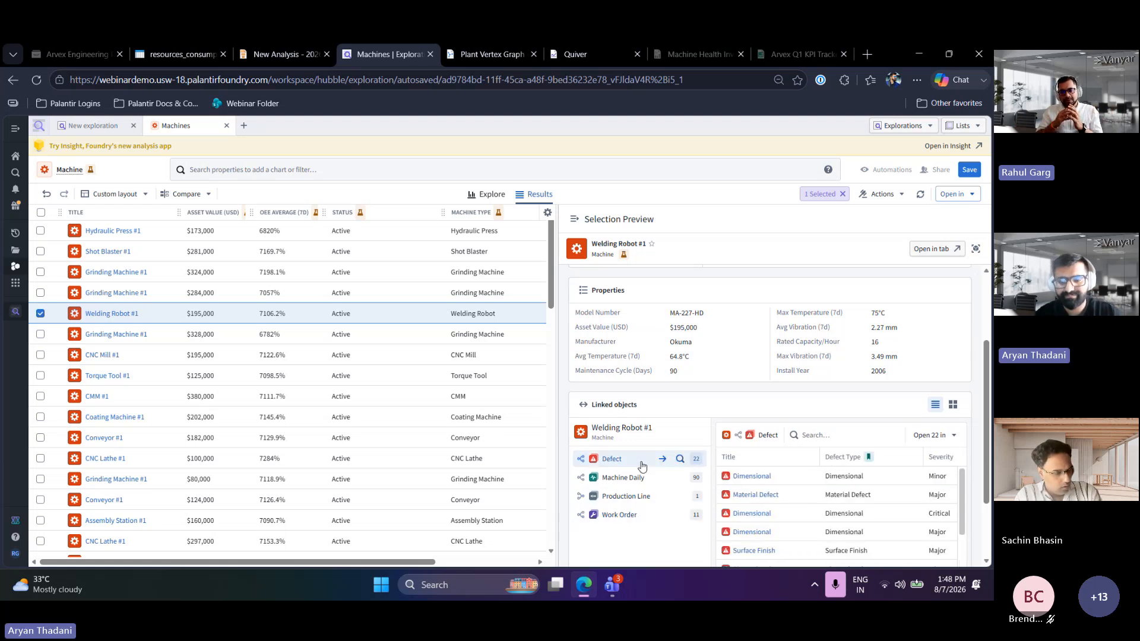
scroll(642, 467, up, 1)
scroll(642, 466, down, 1)
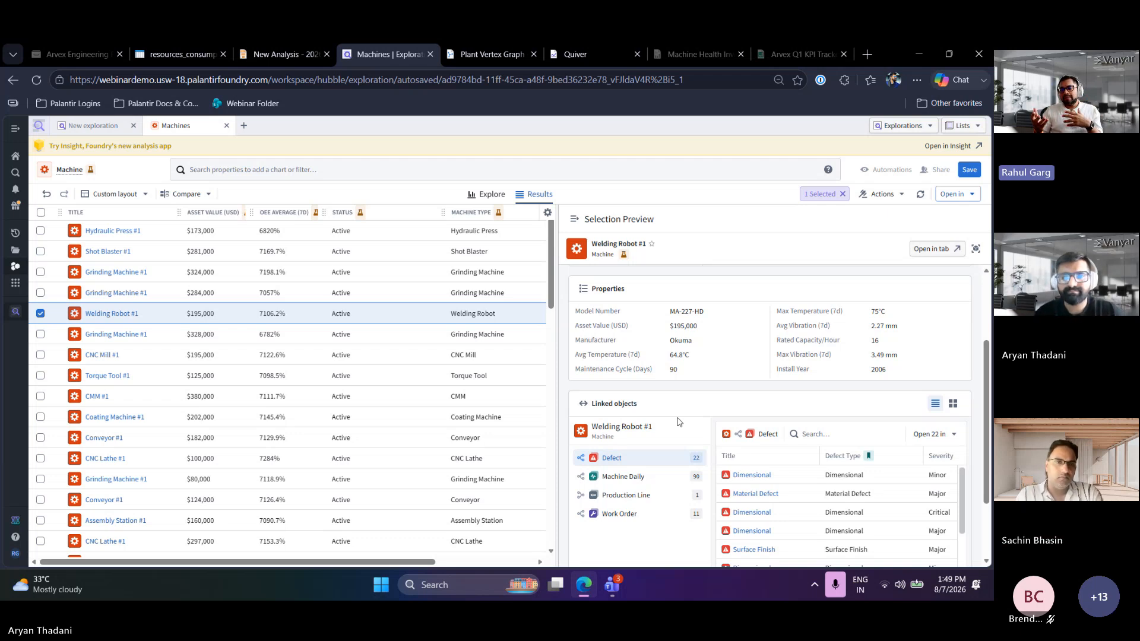
scroll(680, 421, up, 3)
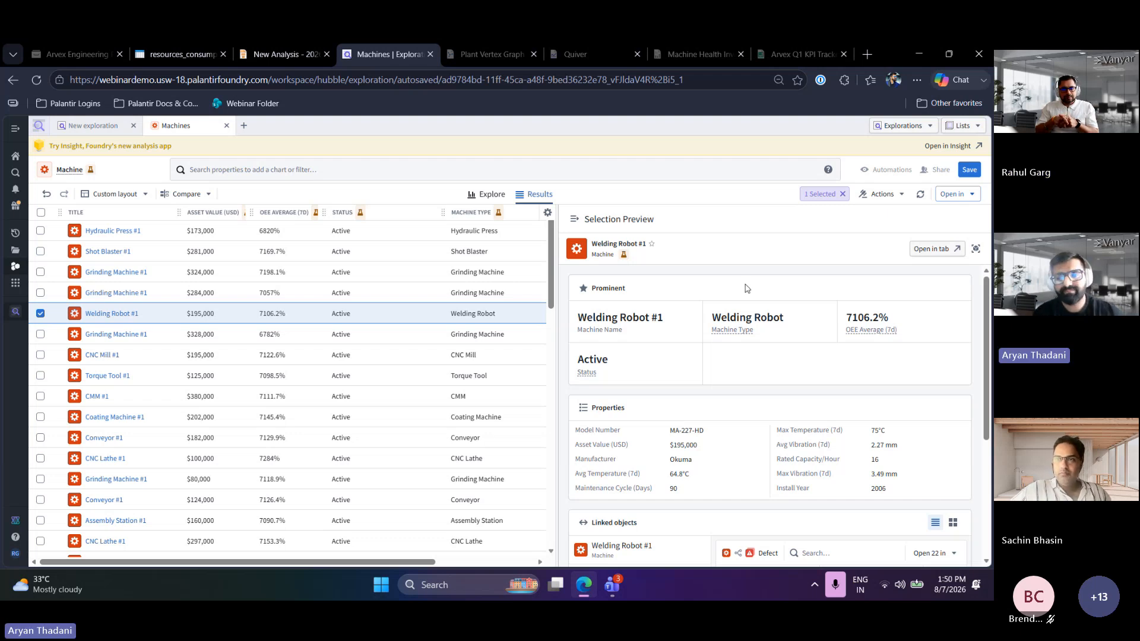
Open the Machine object set in Insight and look over its property charts before returning to the table view
click(955, 147)
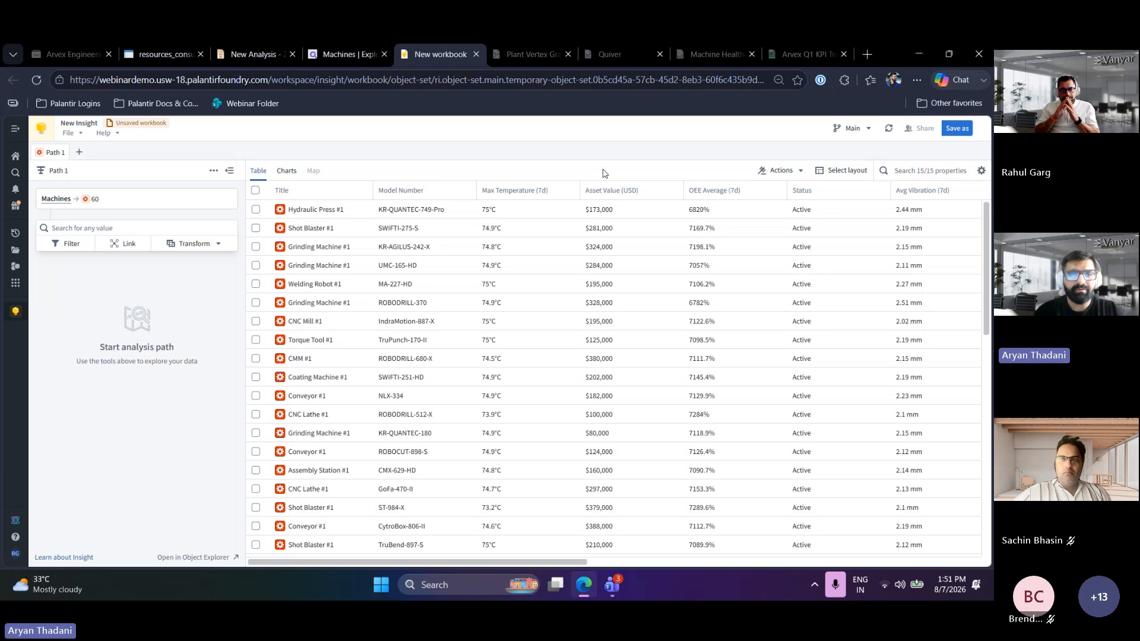
click(354, 51)
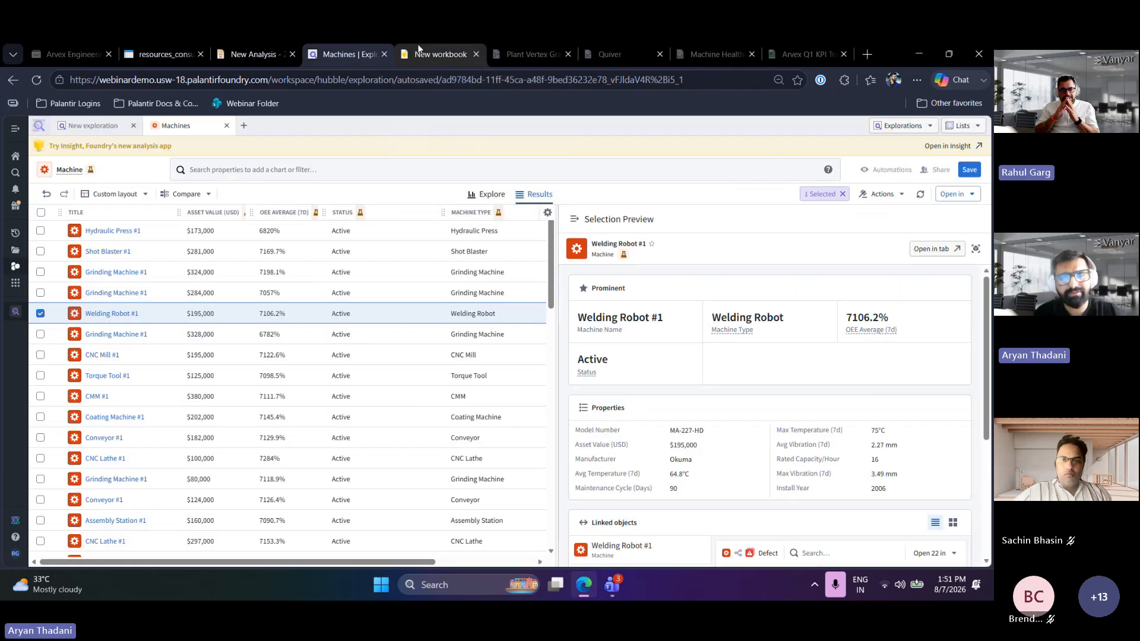
click(420, 49)
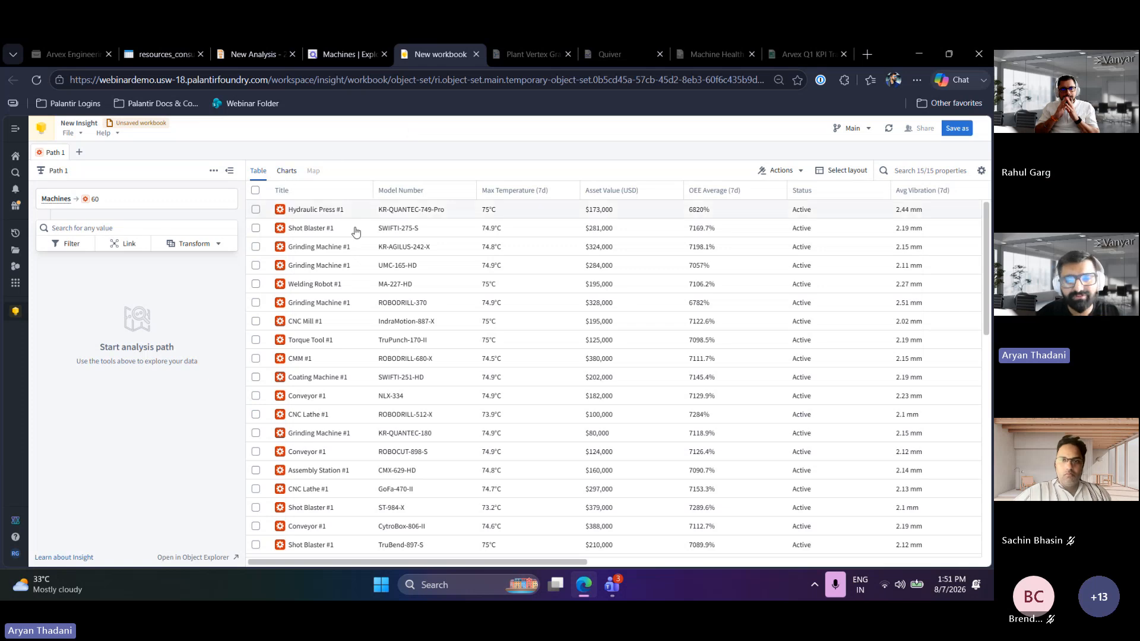
click(293, 180)
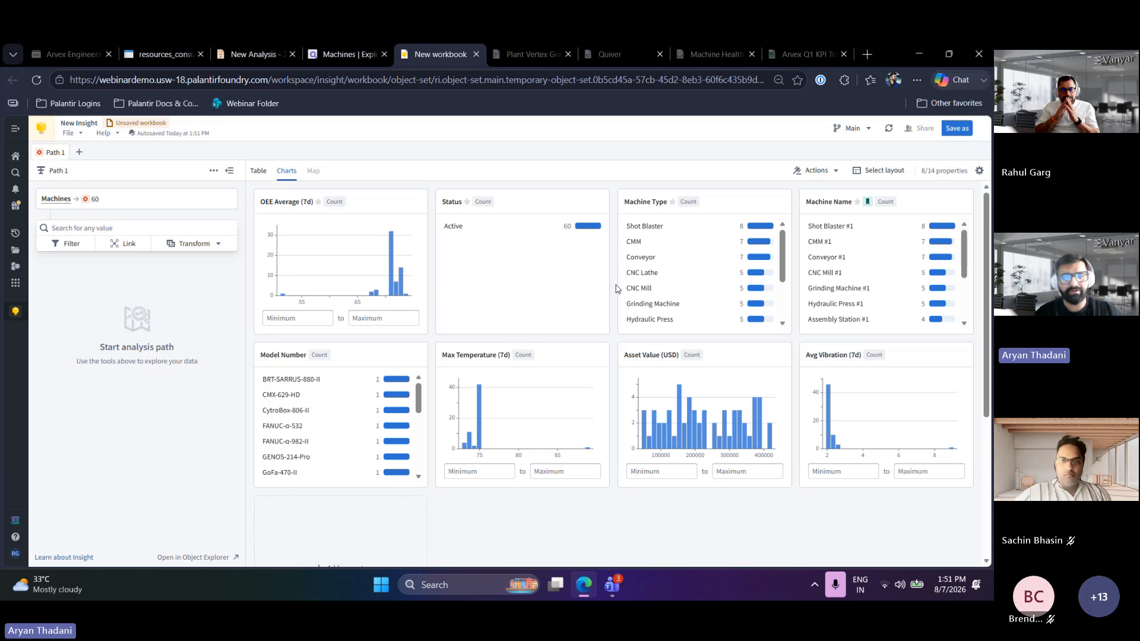
click(259, 172)
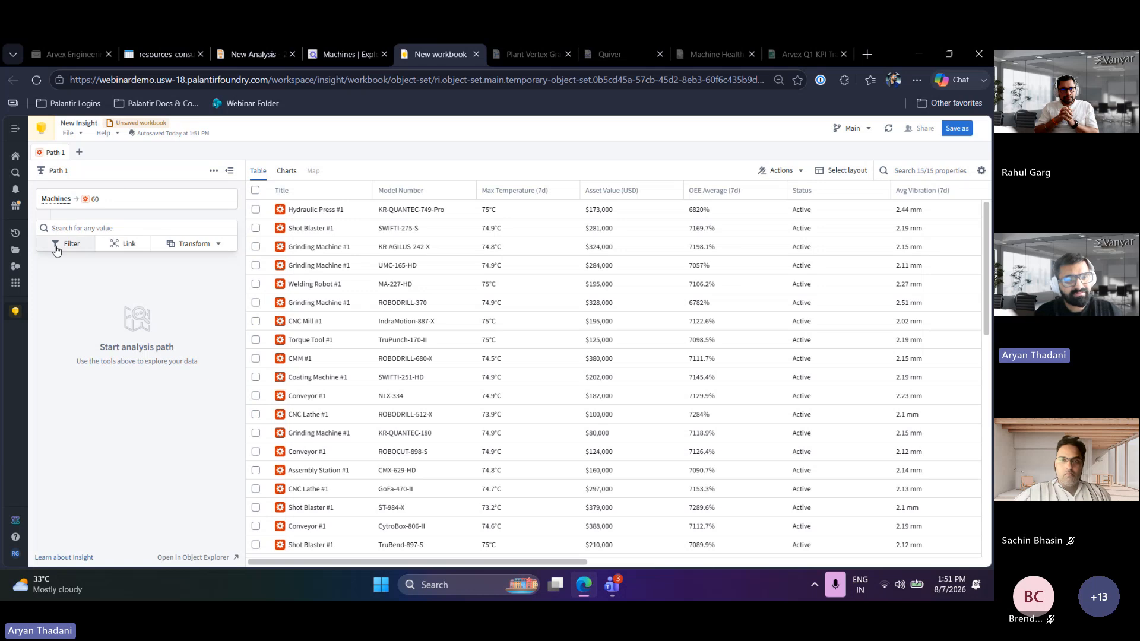
Link the Machines set to its Machine Daily objects in the analysis path and look through the linked rows
click(118, 248)
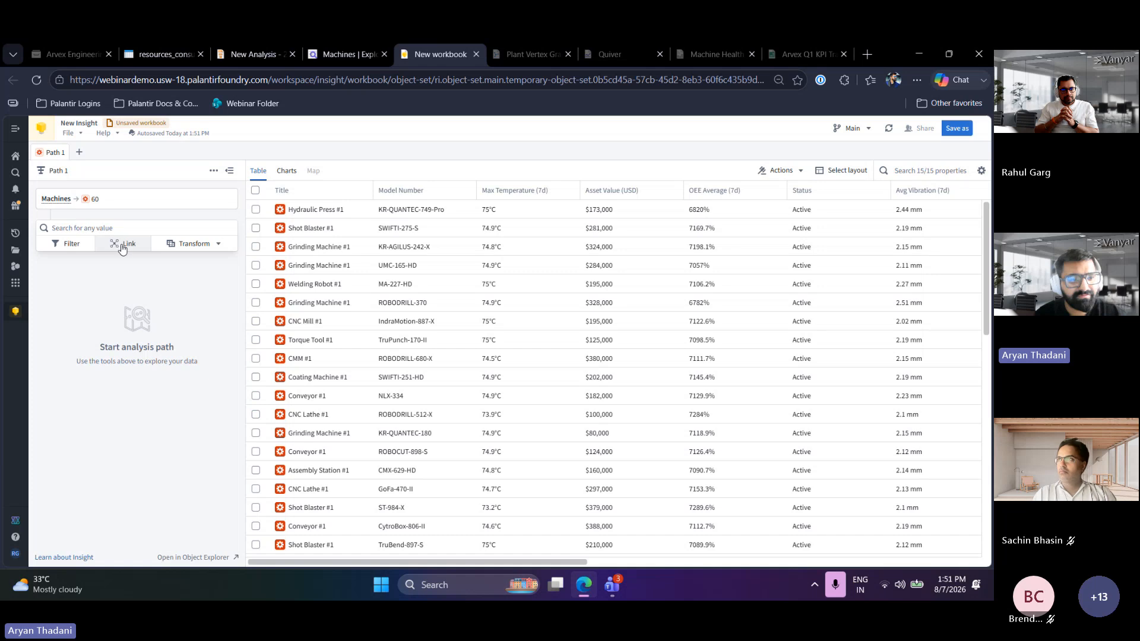
click(165, 318)
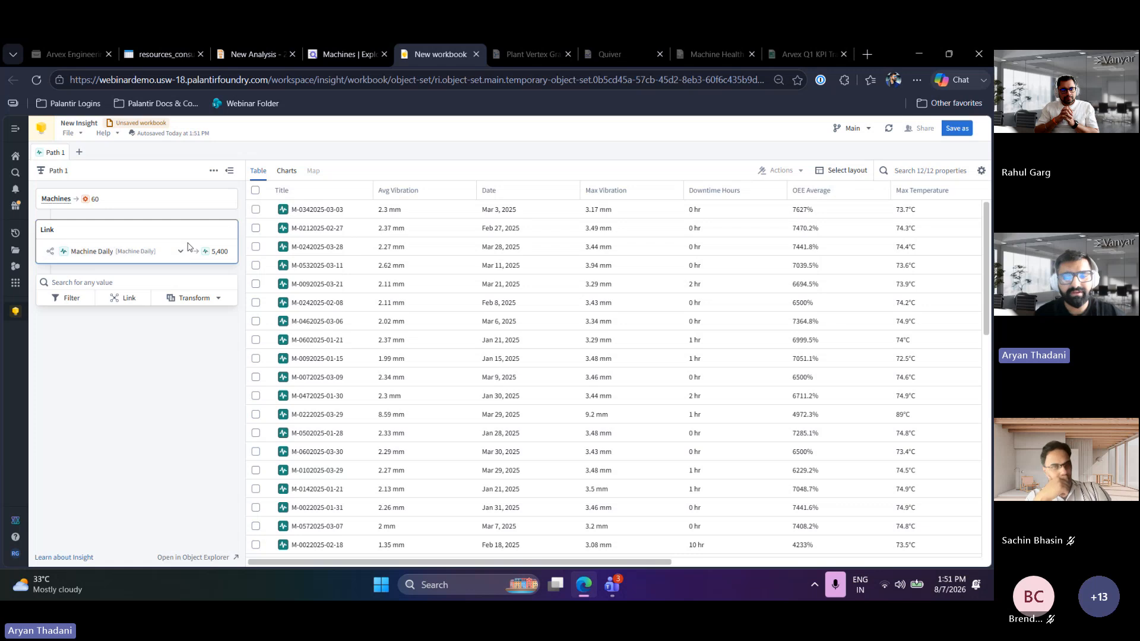
scroll(415, 282, down, 3)
scroll(415, 285, up, 3)
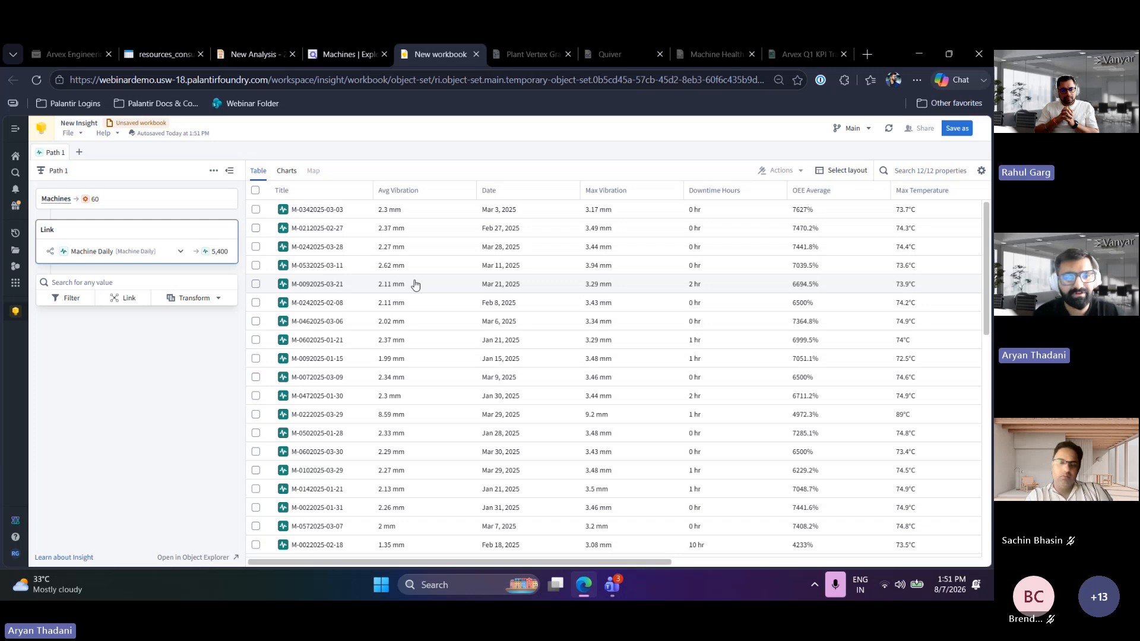
Examine the transformations offered for the Machine Daily set, covering set math, grouping, property charts, derived properties and SQL
click(219, 299)
scroll(196, 339, down, 1)
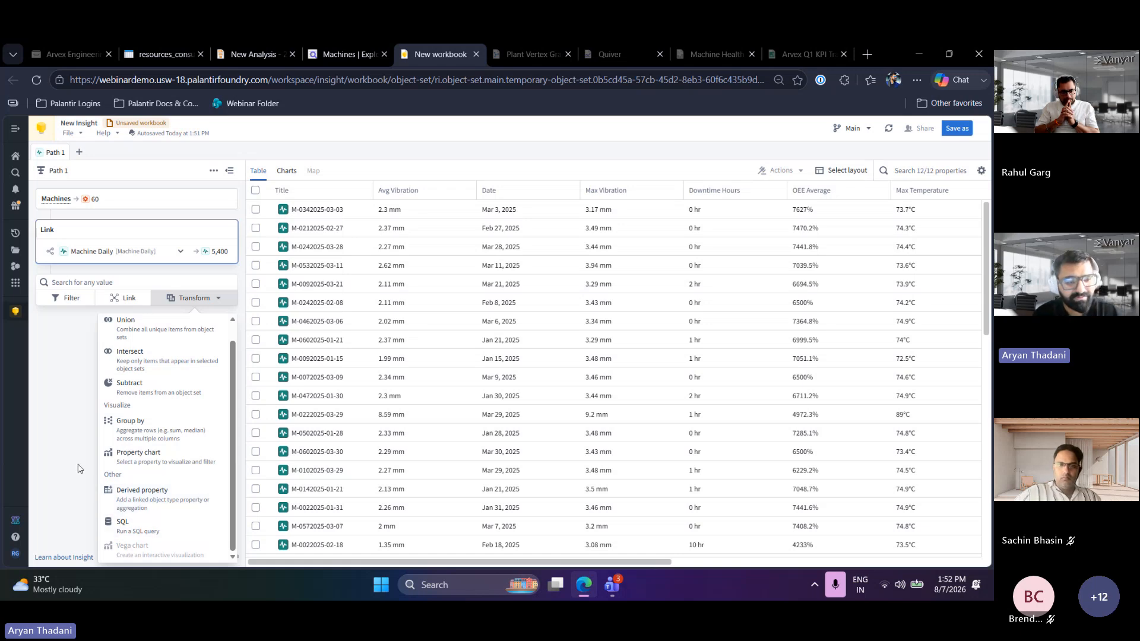
scroll(159, 421, up, 1)
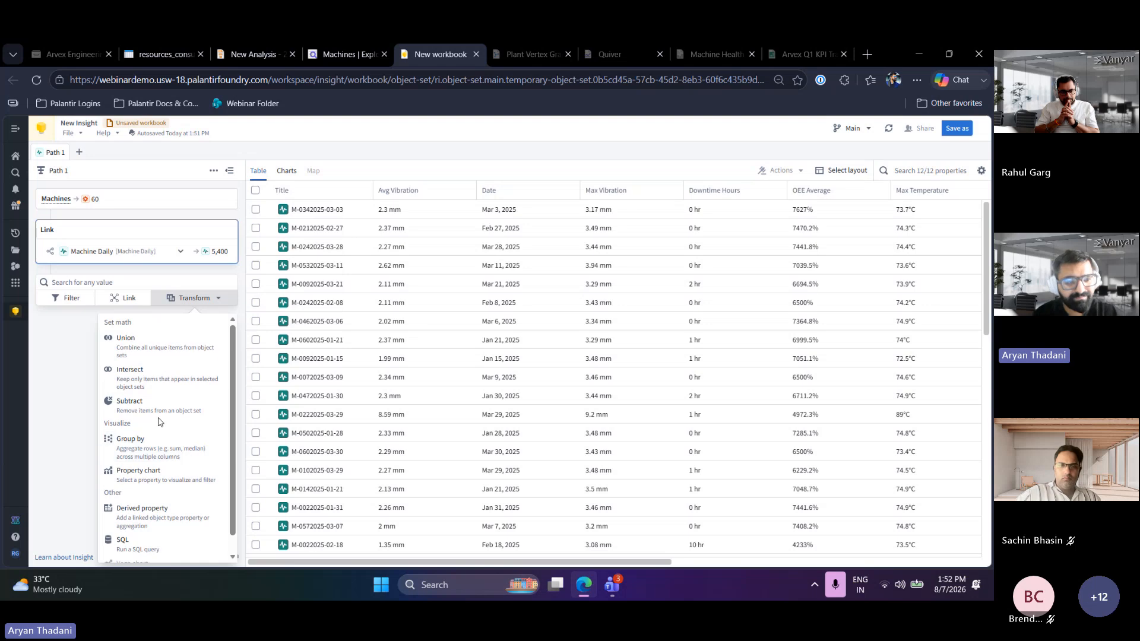
click(80, 398)
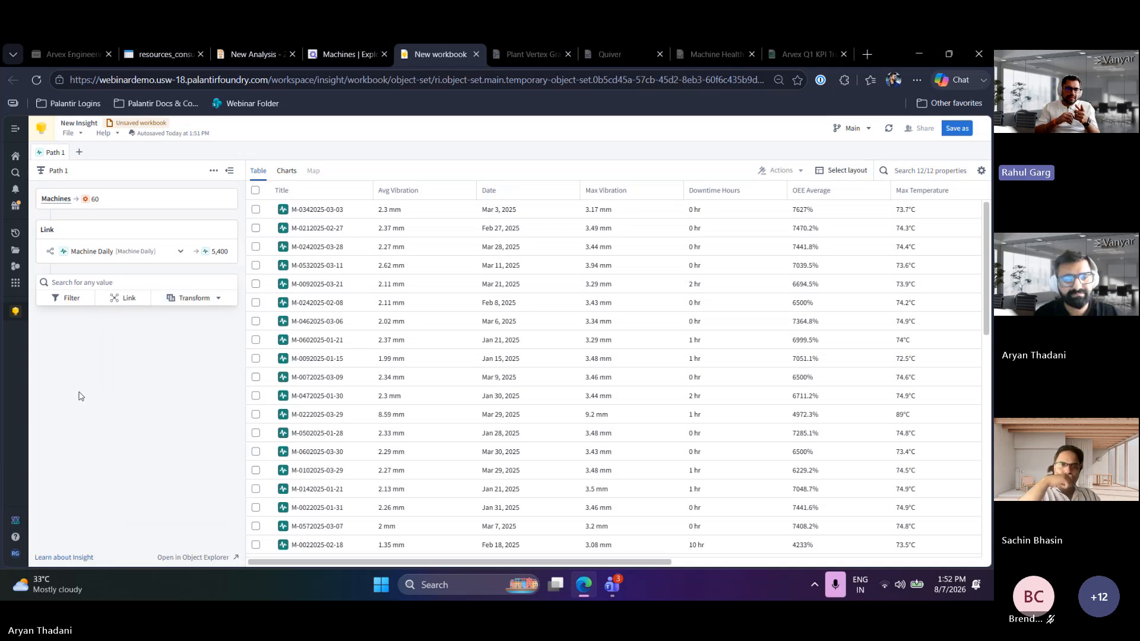
click(193, 298)
scroll(185, 414, down, 1)
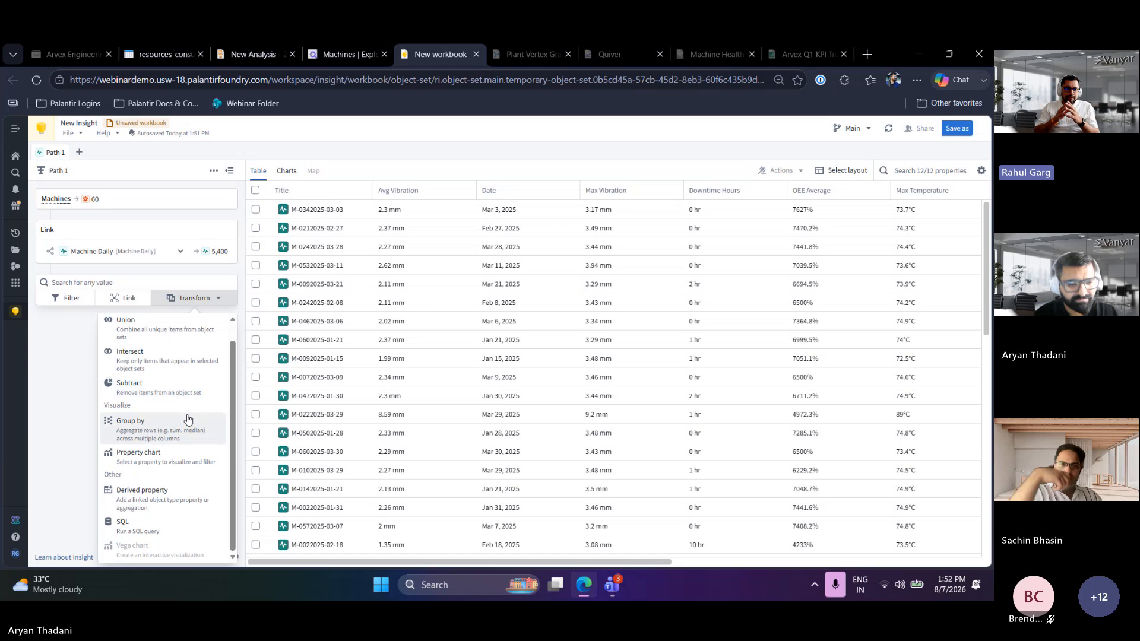
scroll(182, 455, up, 1)
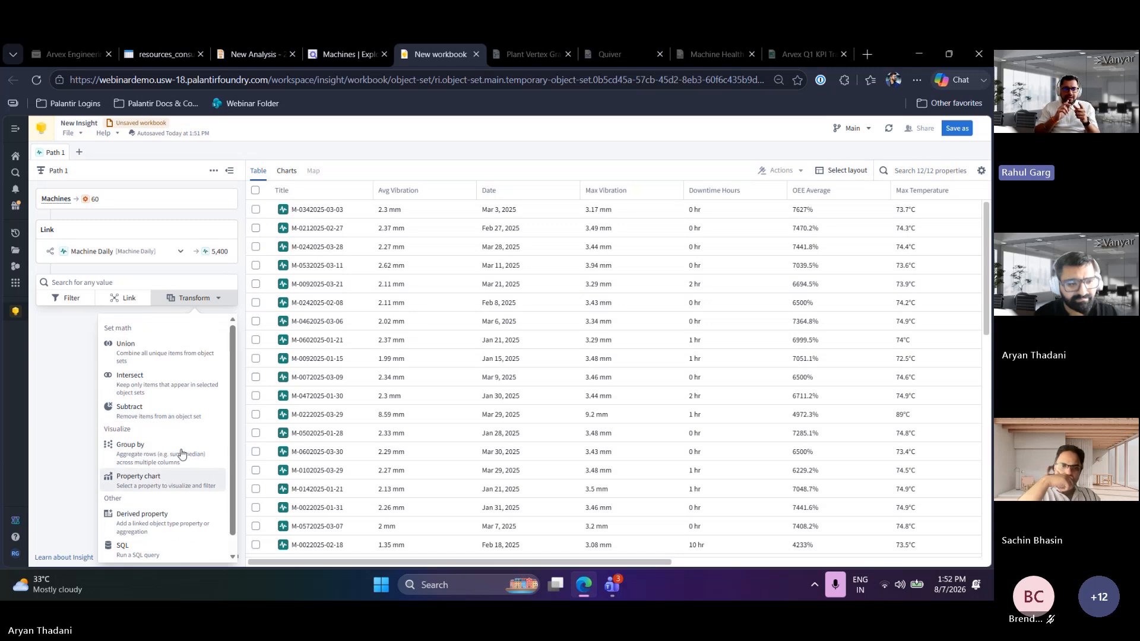
scroll(182, 455, down, 1)
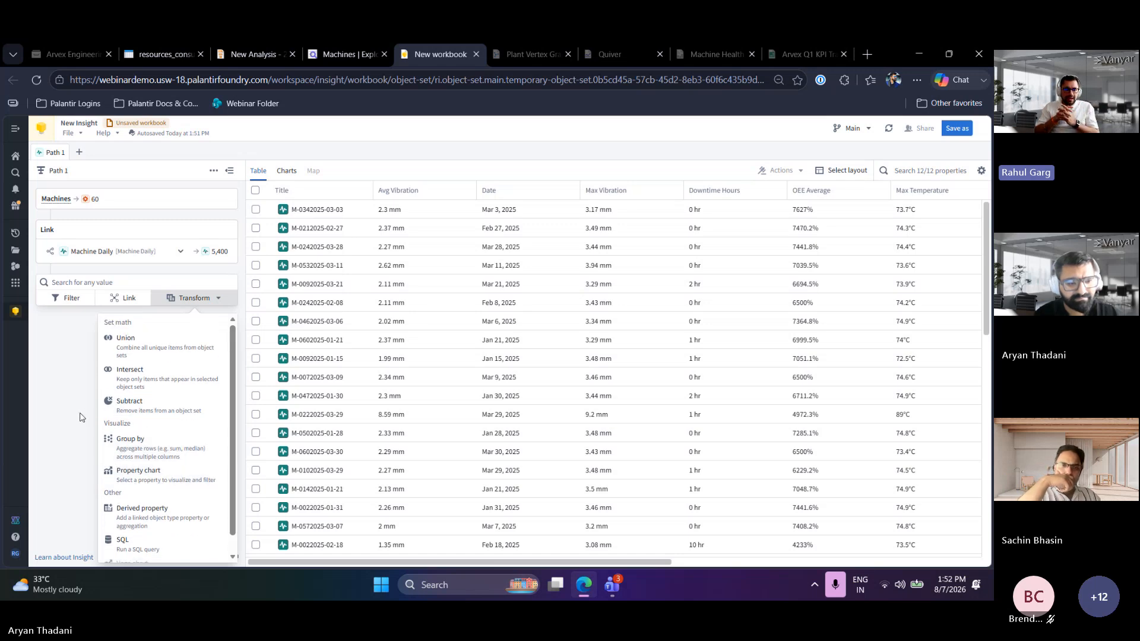
scroll(129, 429, down, 1)
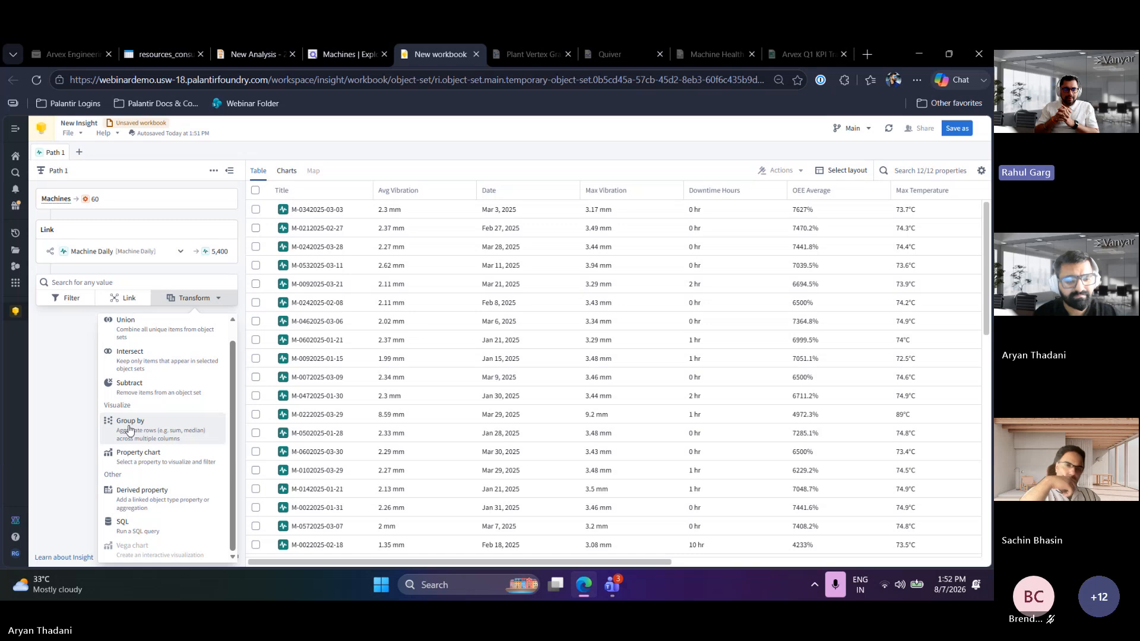
click(84, 436)
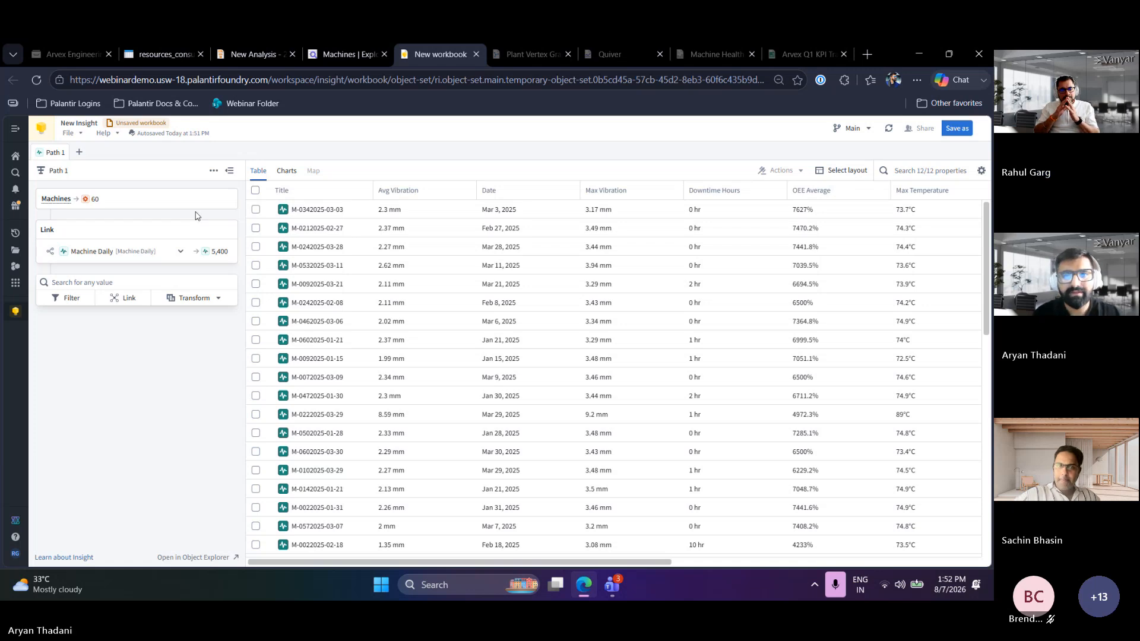
Switch to the Plant Vertex Graph, move the three production line nodes outside the purchase order ring, and show an Alloy Steel Bar order's properties
click(514, 57)
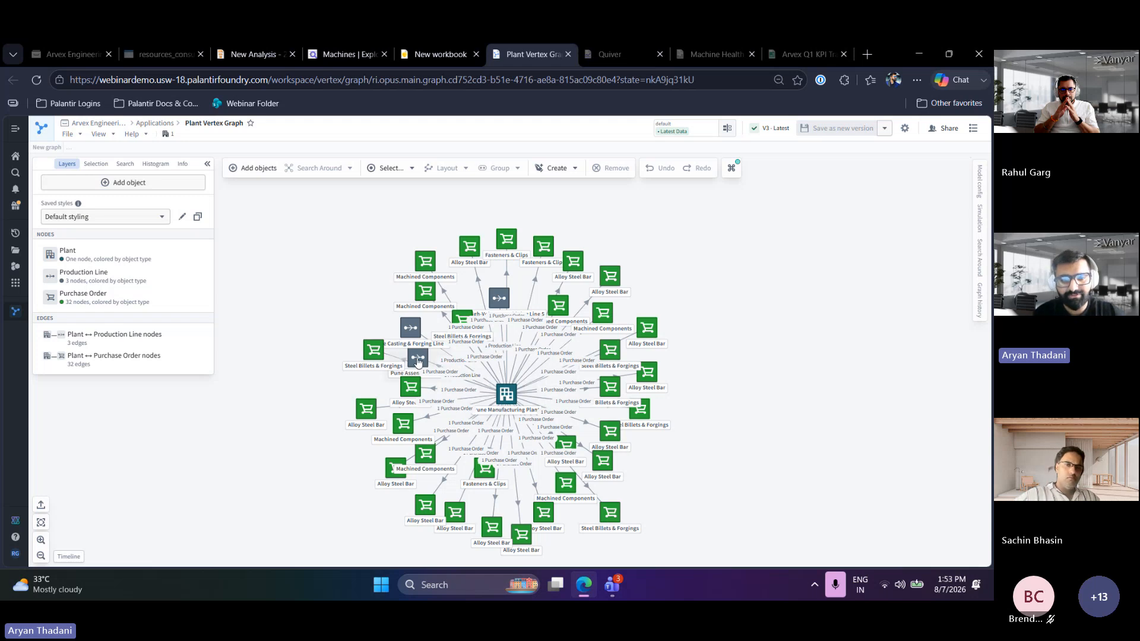
drag(417, 357, 322, 293)
drag(411, 327, 373, 231)
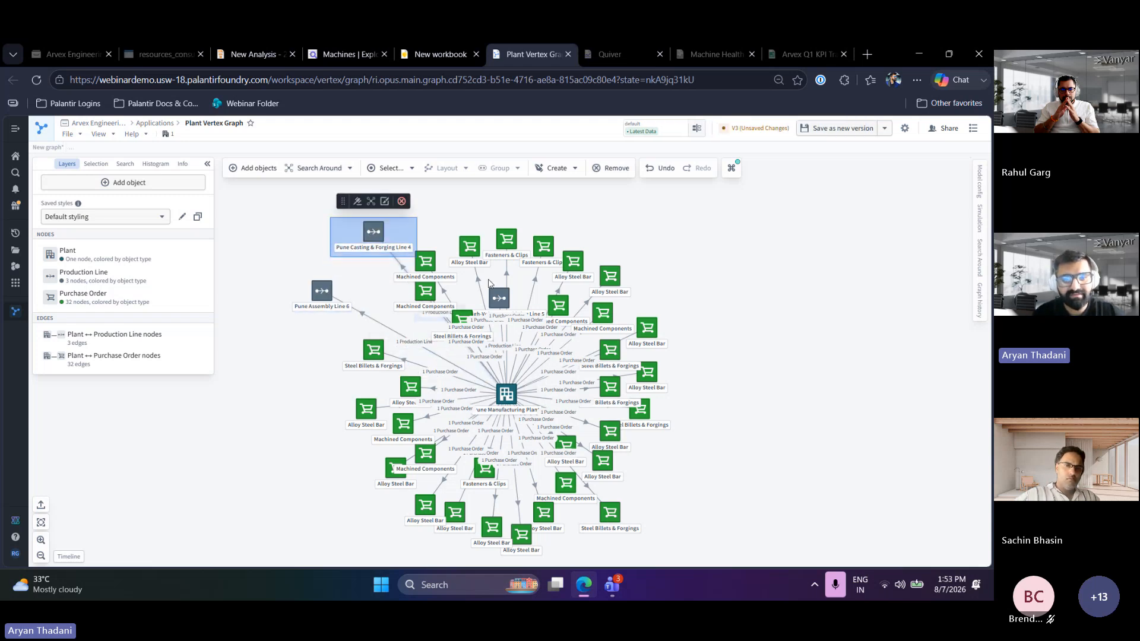
drag(500, 298, 633, 215)
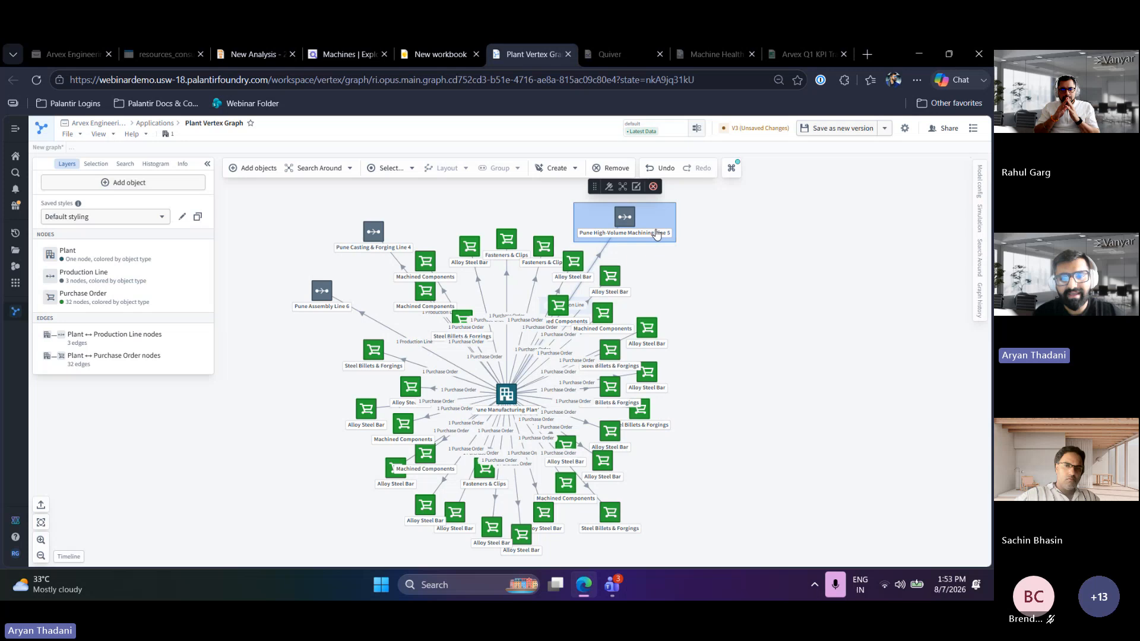
click(610, 277)
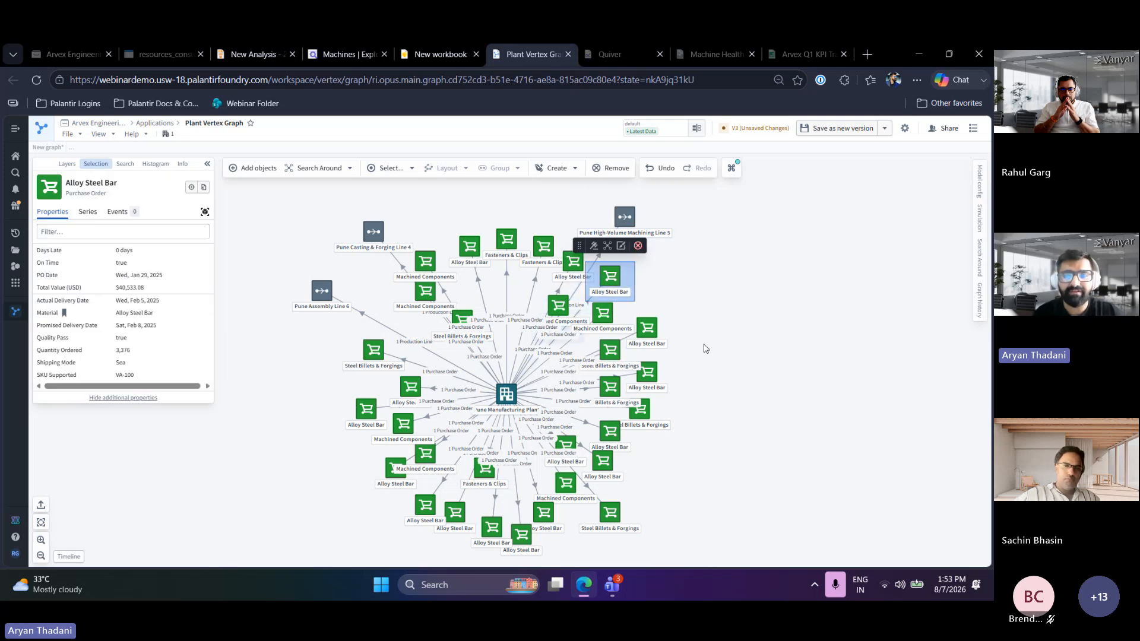
Search around Pune High-Volume Machining Line 5 for its linked Machine objects and place them beside the line on the graph
click(622, 216)
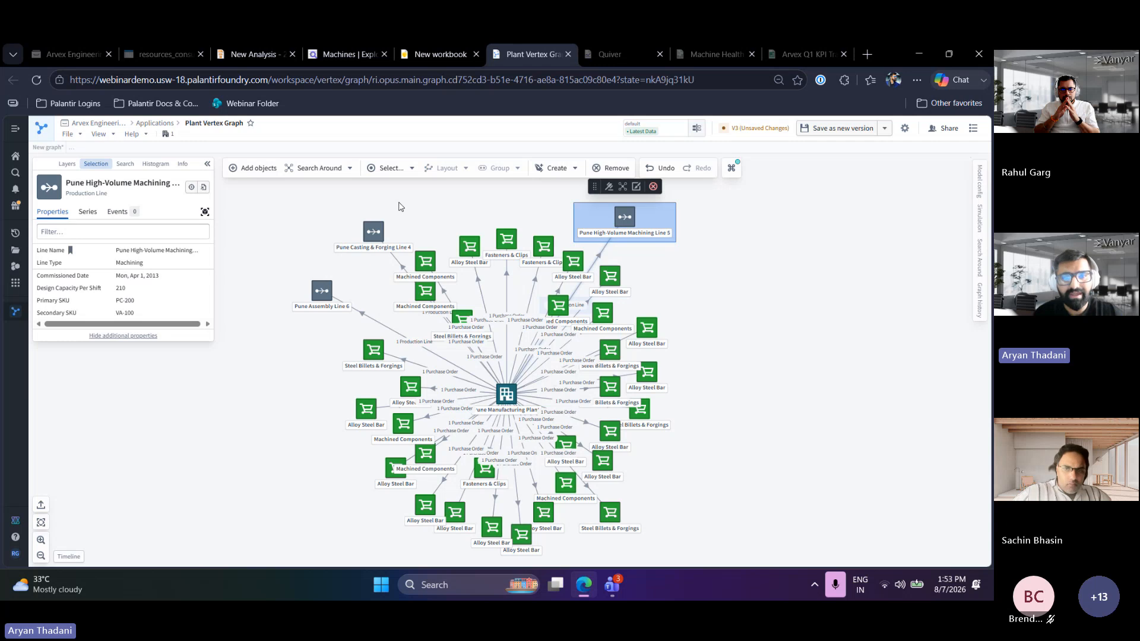
click(324, 169)
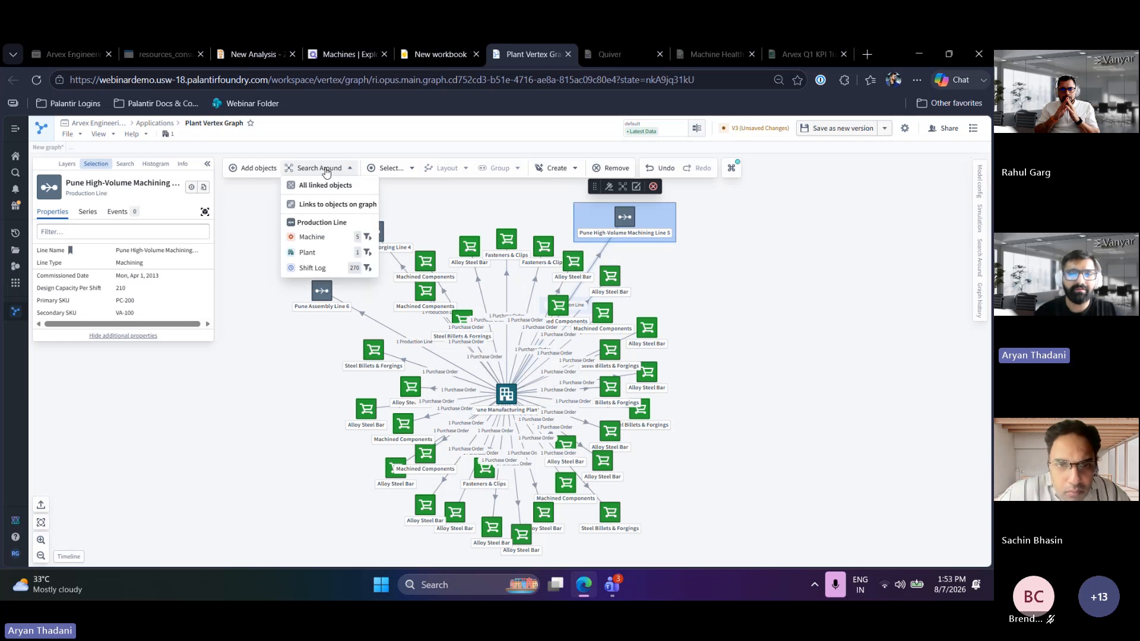
click(334, 240)
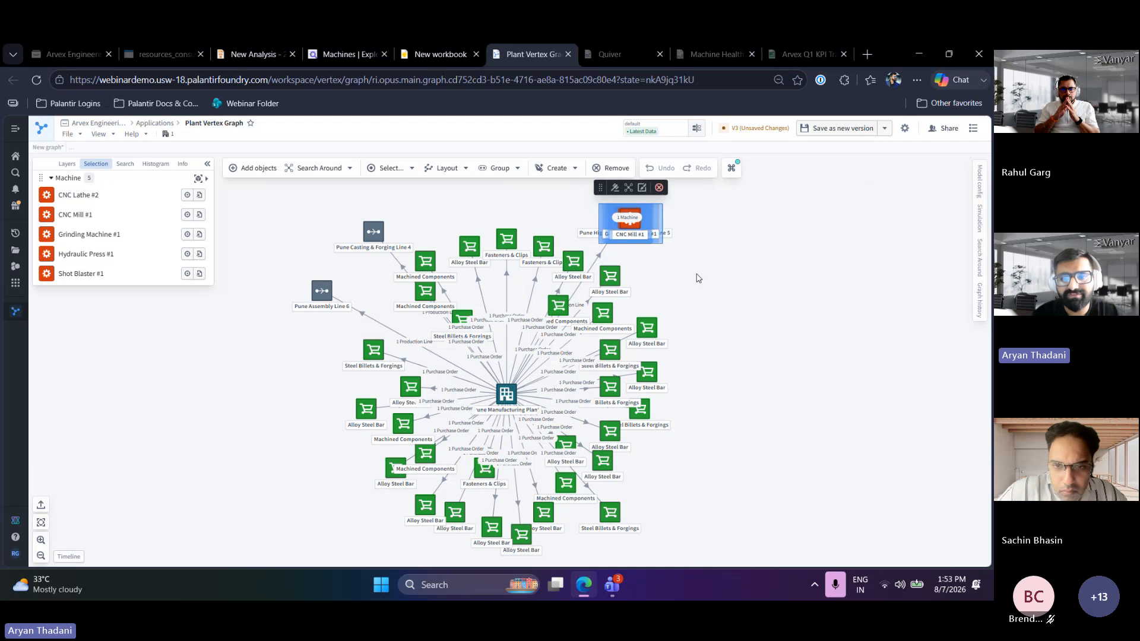
click(638, 297)
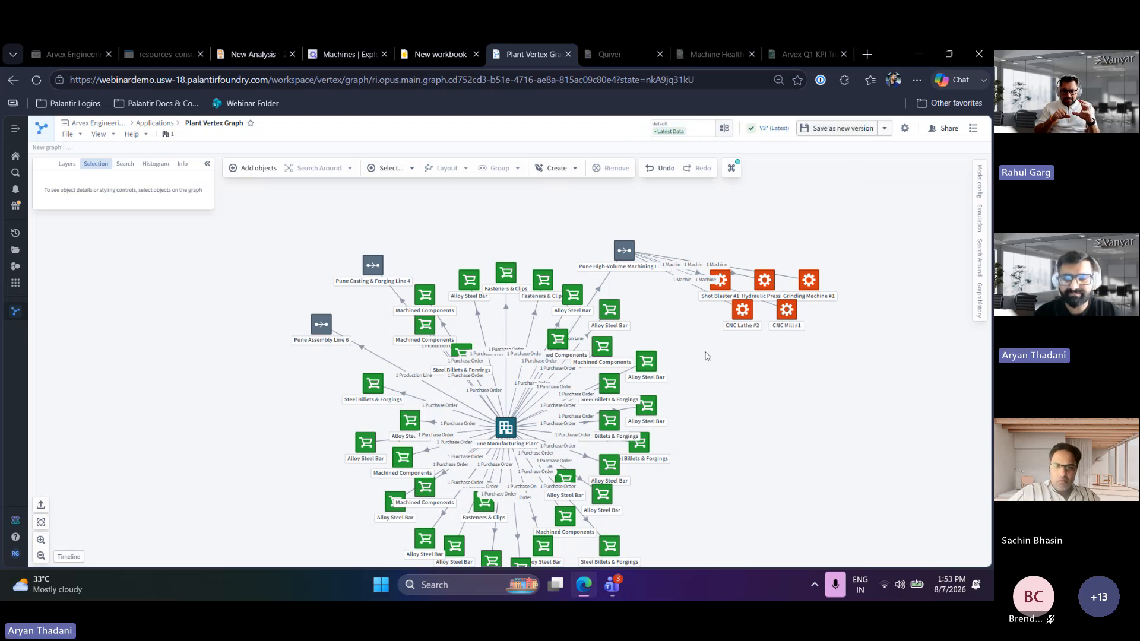
Review the properties of the Pune Manufacturing Plant and of two linked Alloy Steel Bar purchase orders
click(507, 429)
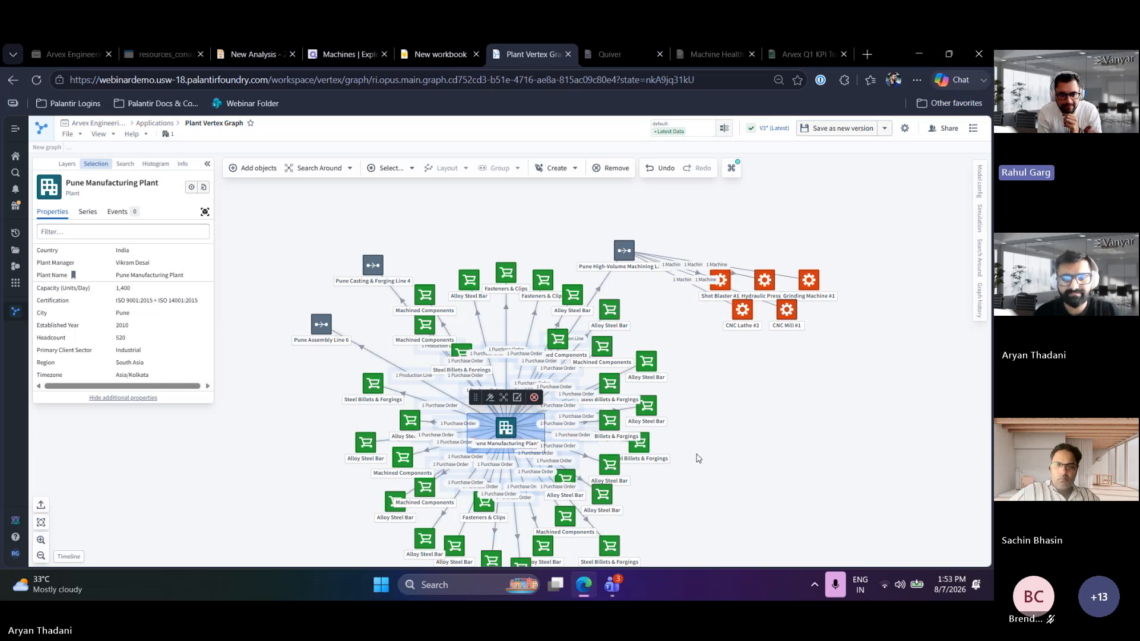
drag(703, 470, 722, 429)
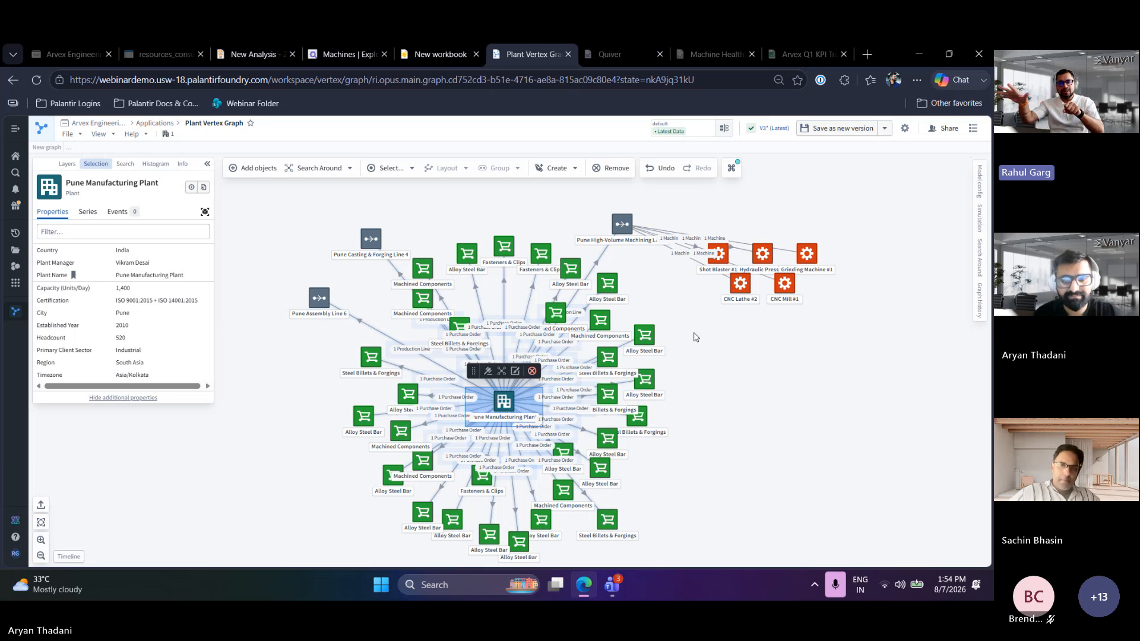
click(651, 381)
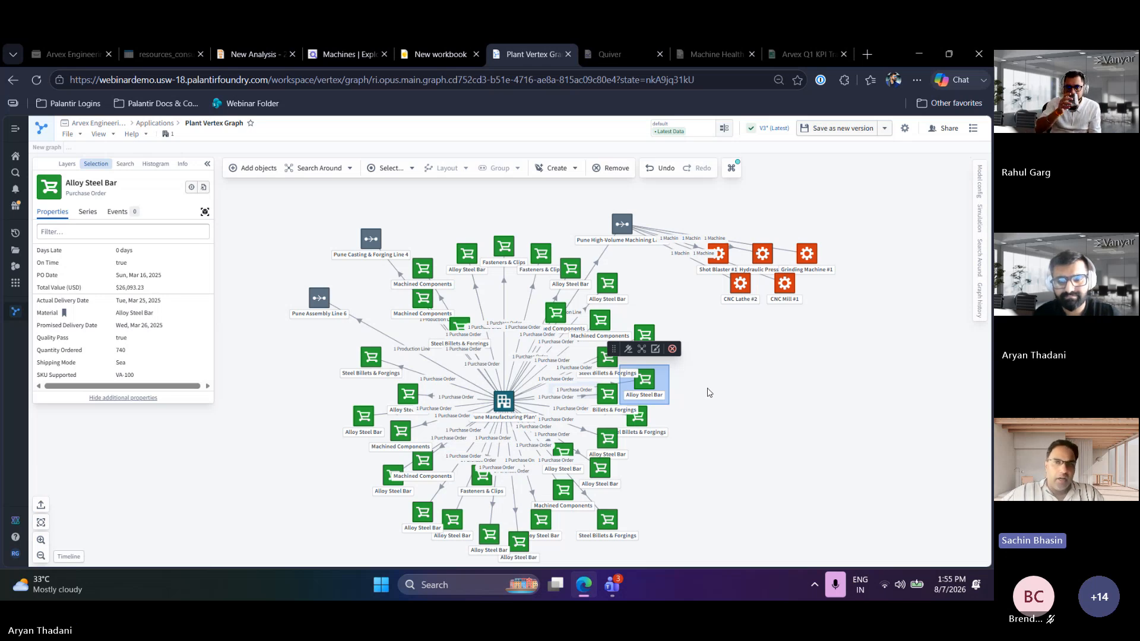
click(699, 404)
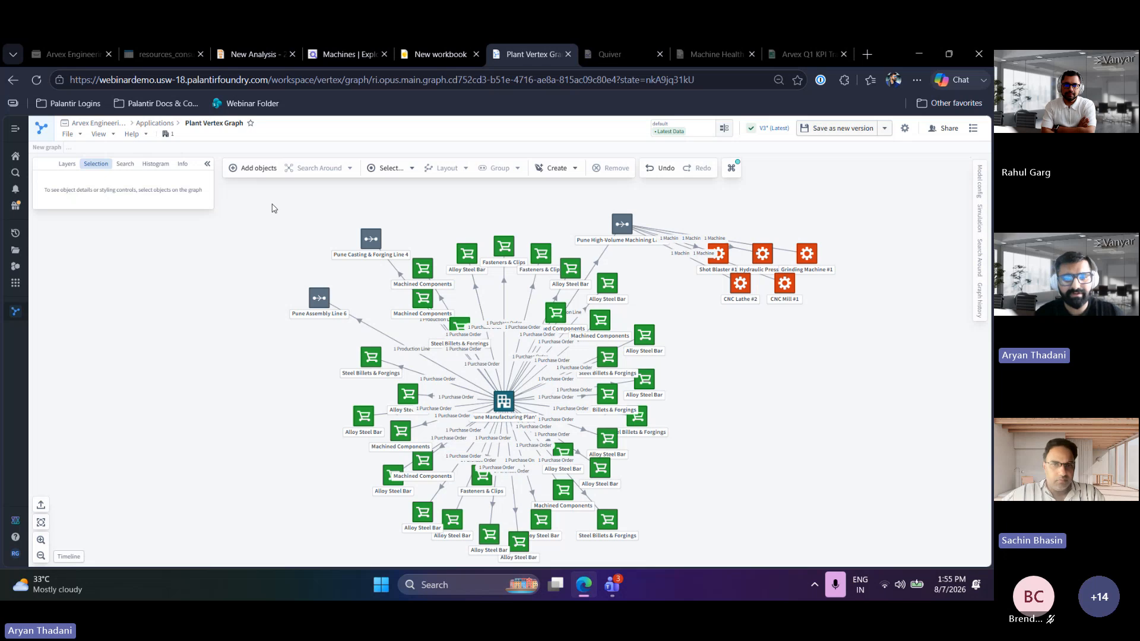
mouse_move(701, 408)
mouse_down()
mouse_move(665, 382)
mouse_move(683, 396)
mouse_up()
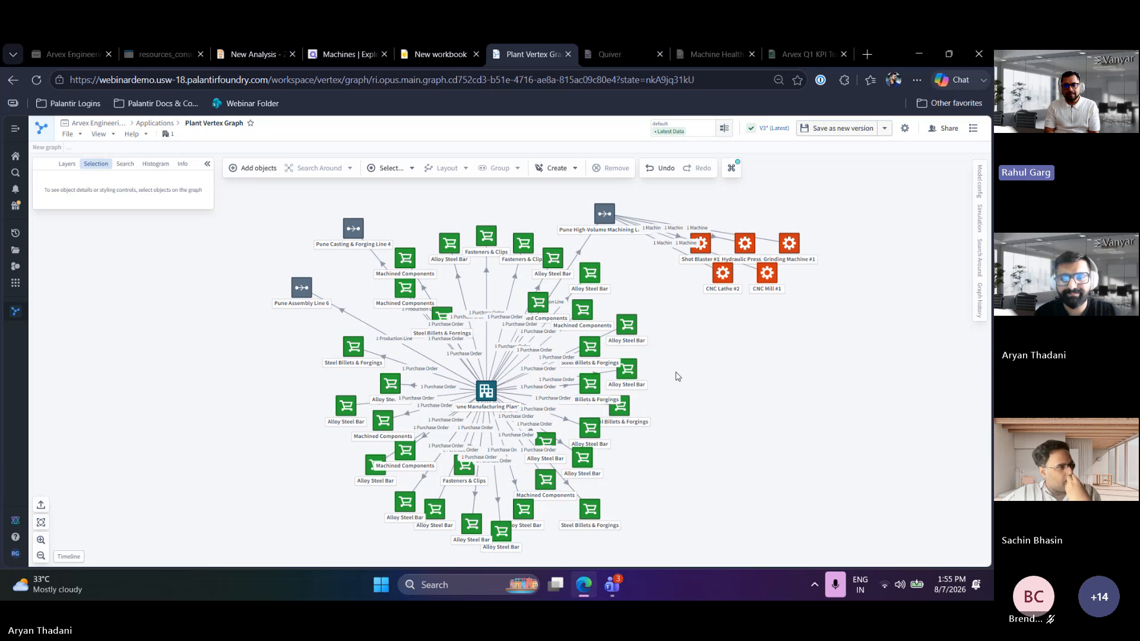
drag(687, 406, 723, 396)
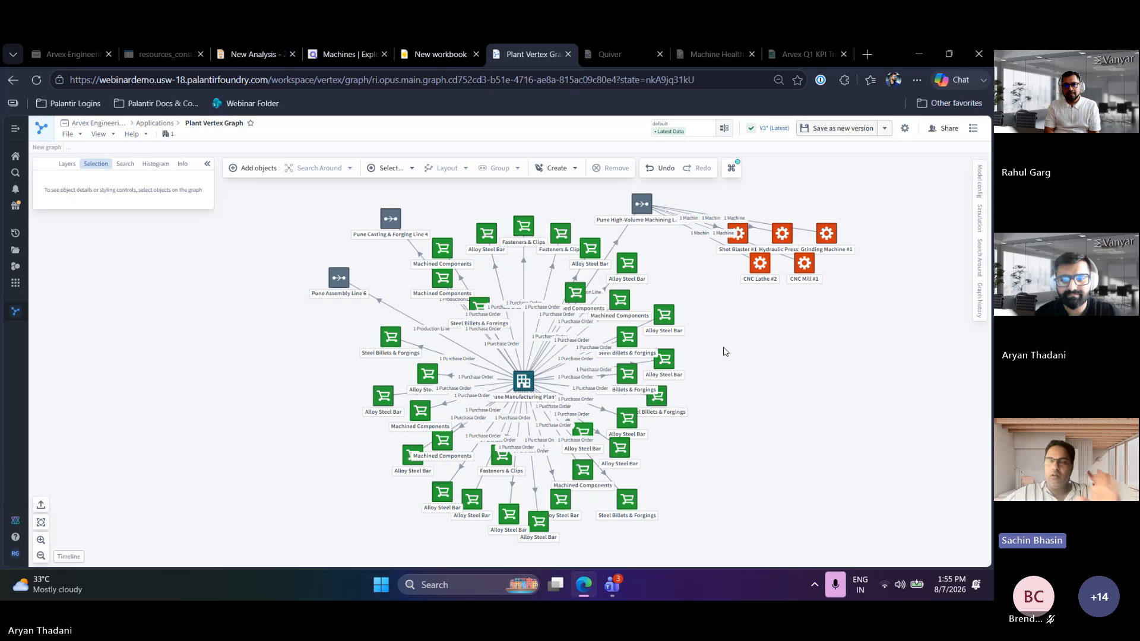
drag(717, 353, 679, 369)
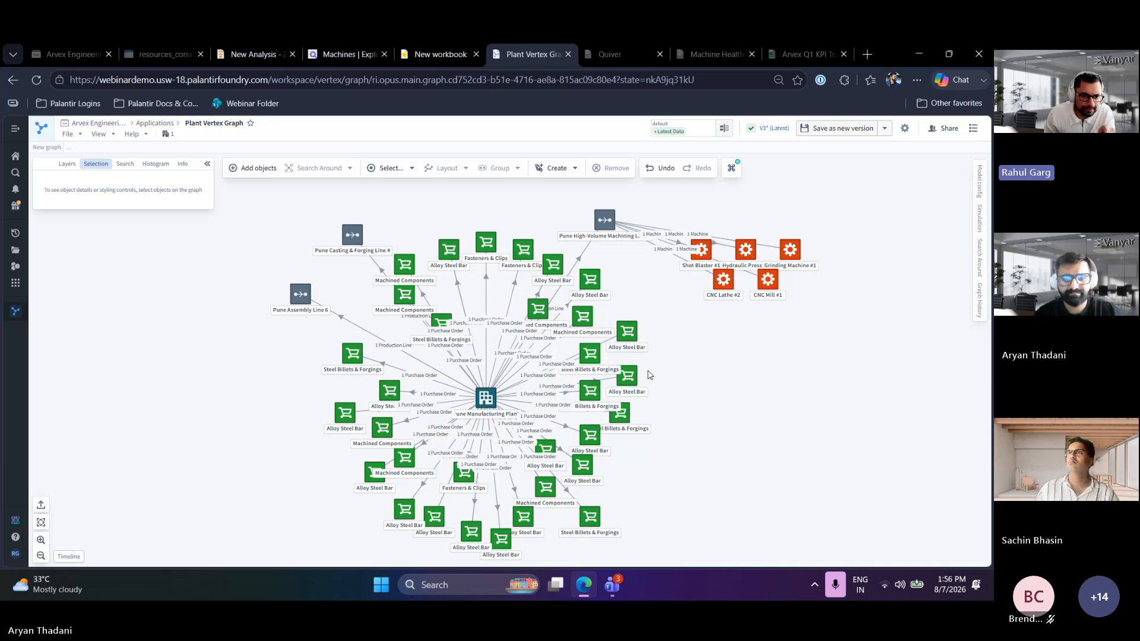
click(633, 345)
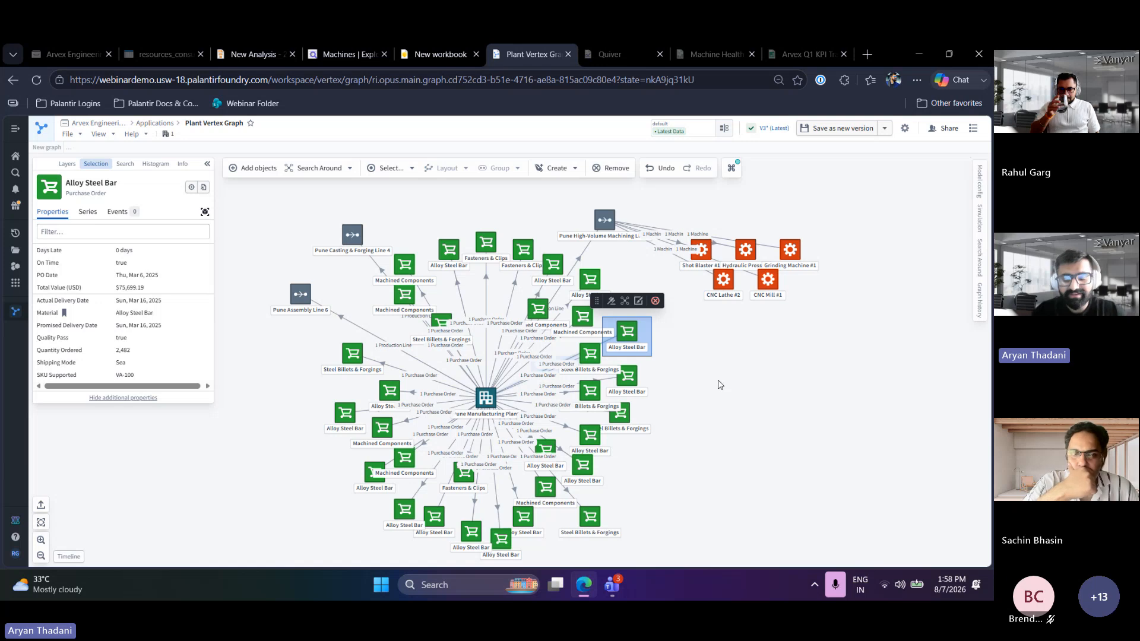
Switch to Quiver and create a new analysis of type Quiver Analysis in the Session 4 folder under the default name
click(616, 52)
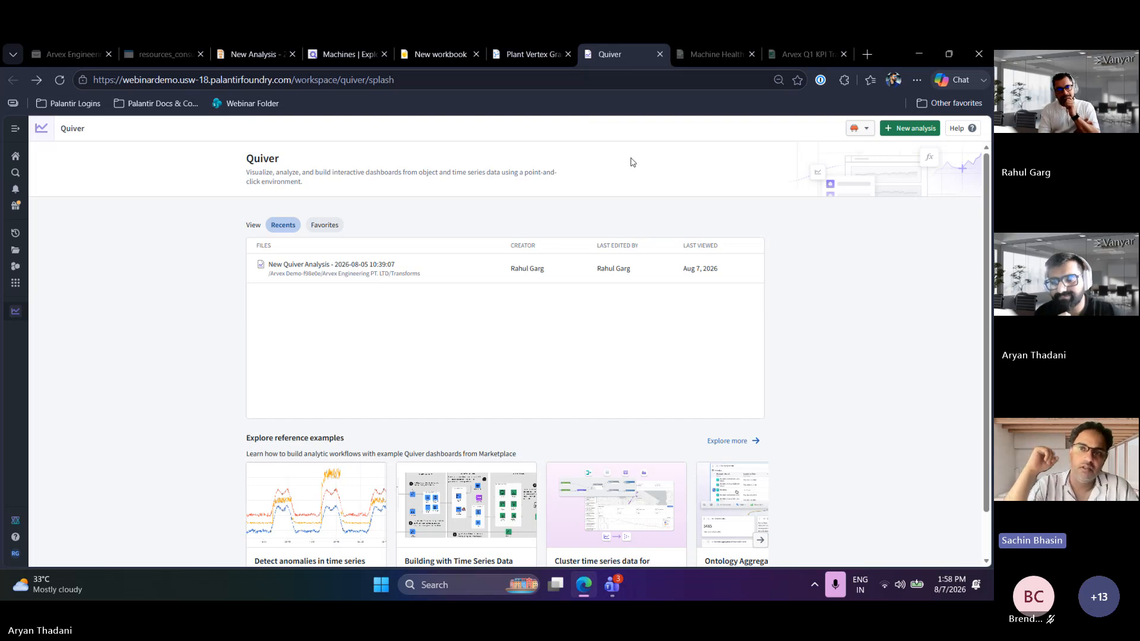
click(534, 54)
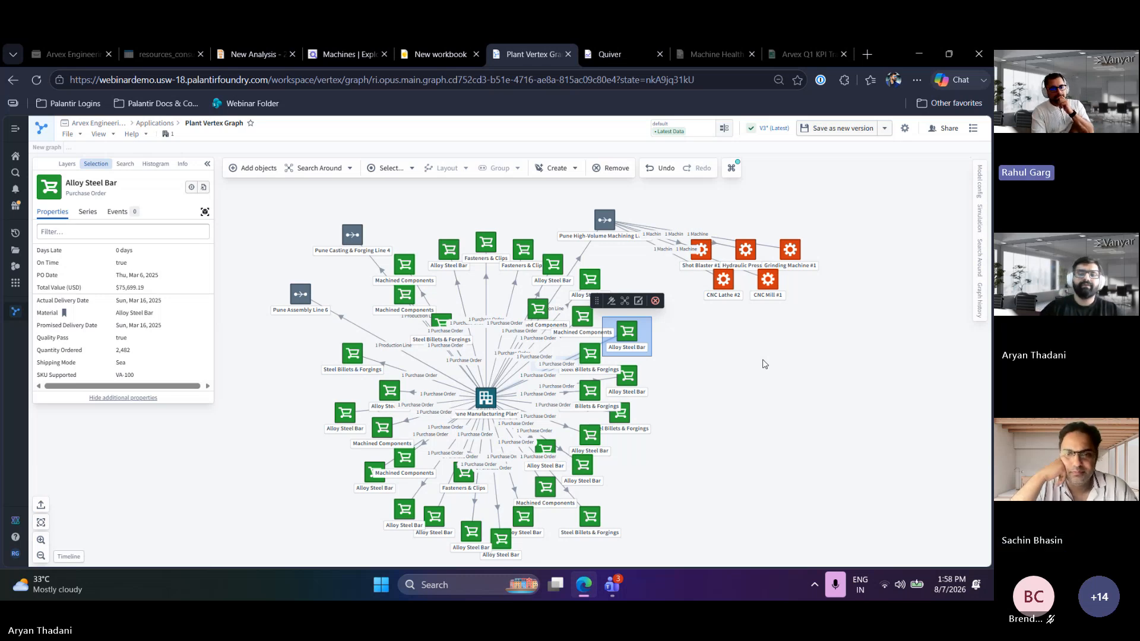
click(630, 45)
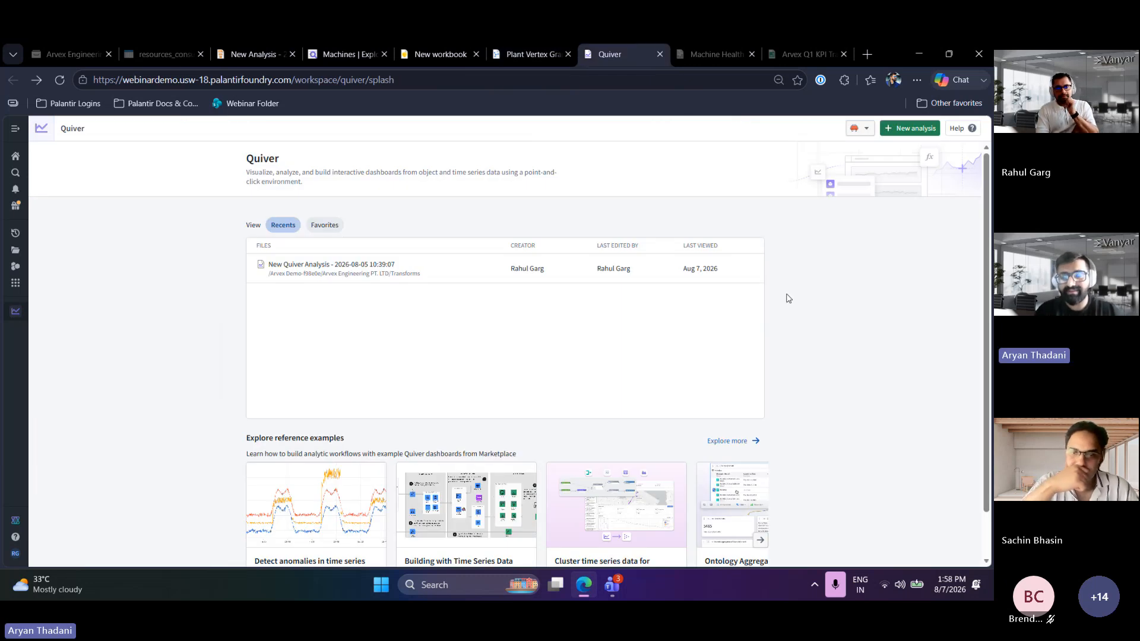
click(899, 128)
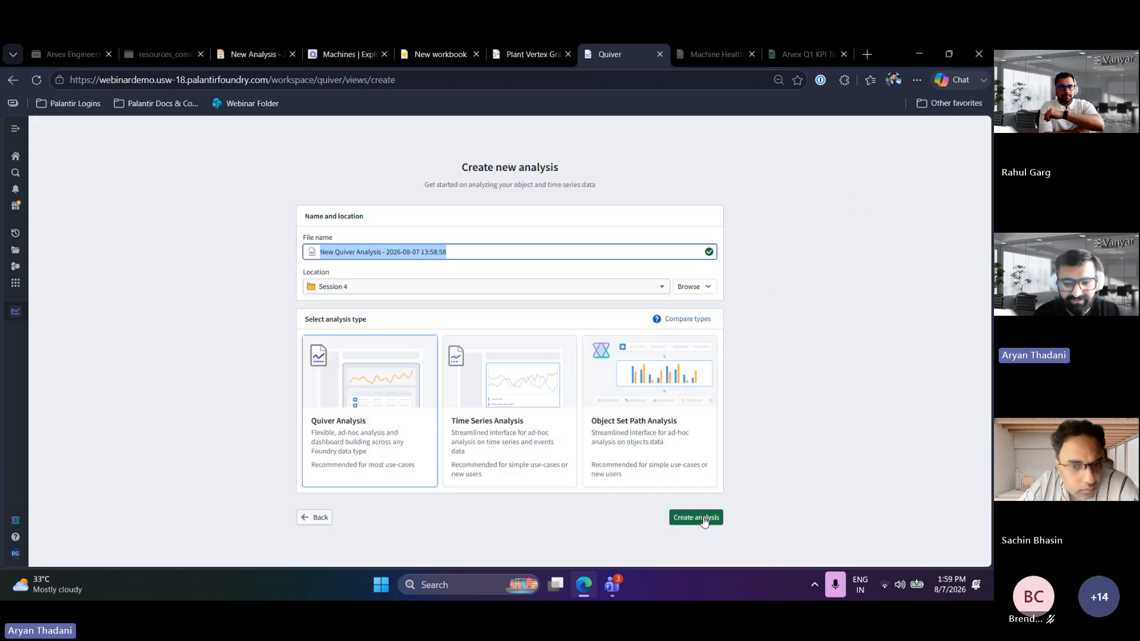
click(705, 518)
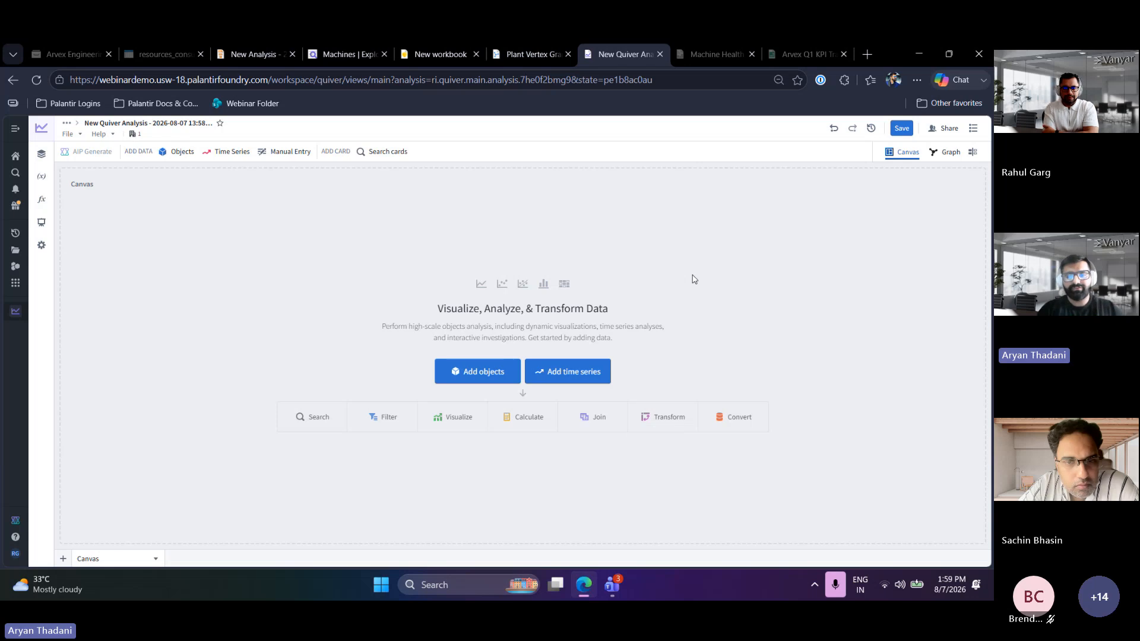
Add the Machine object set to the new Quiver analysis from the object types list
click(468, 376)
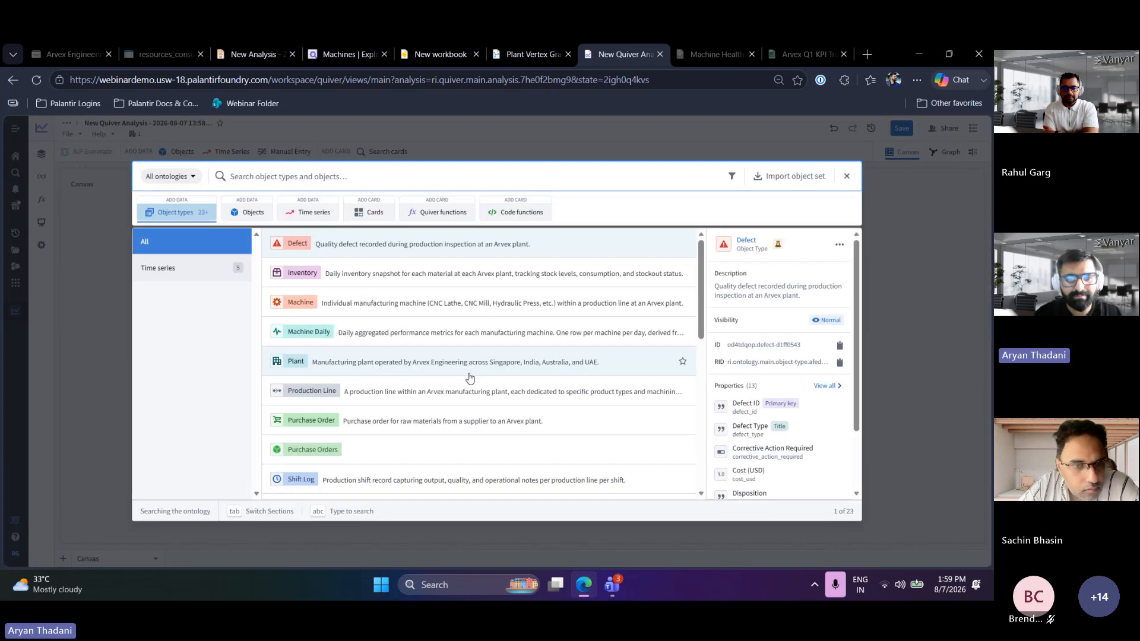
click(666, 302)
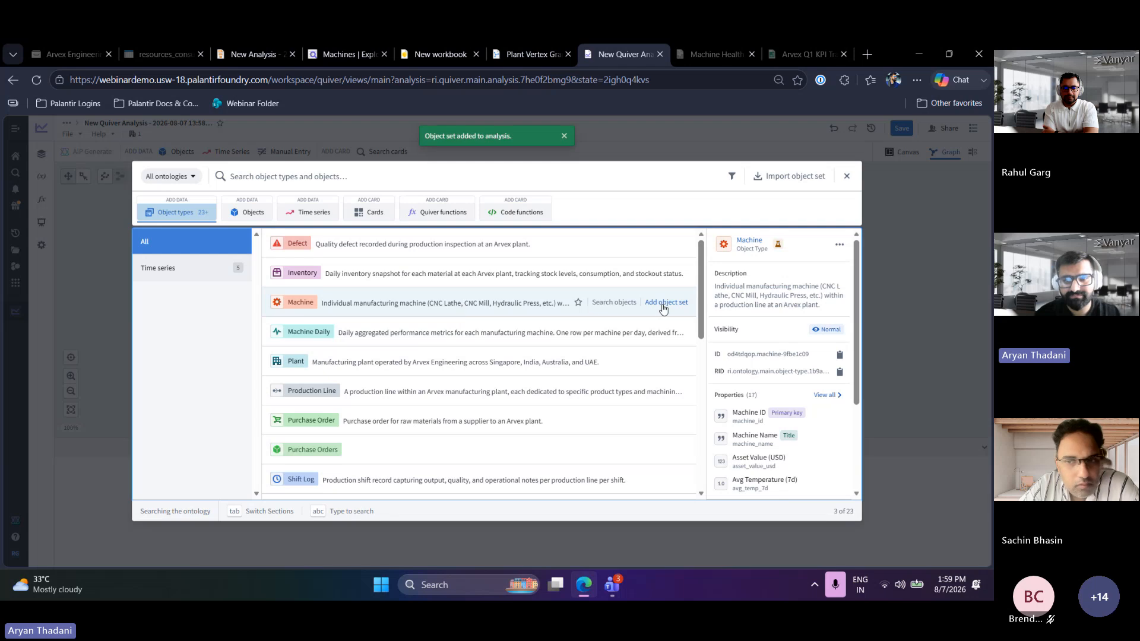
click(666, 273)
click(848, 177)
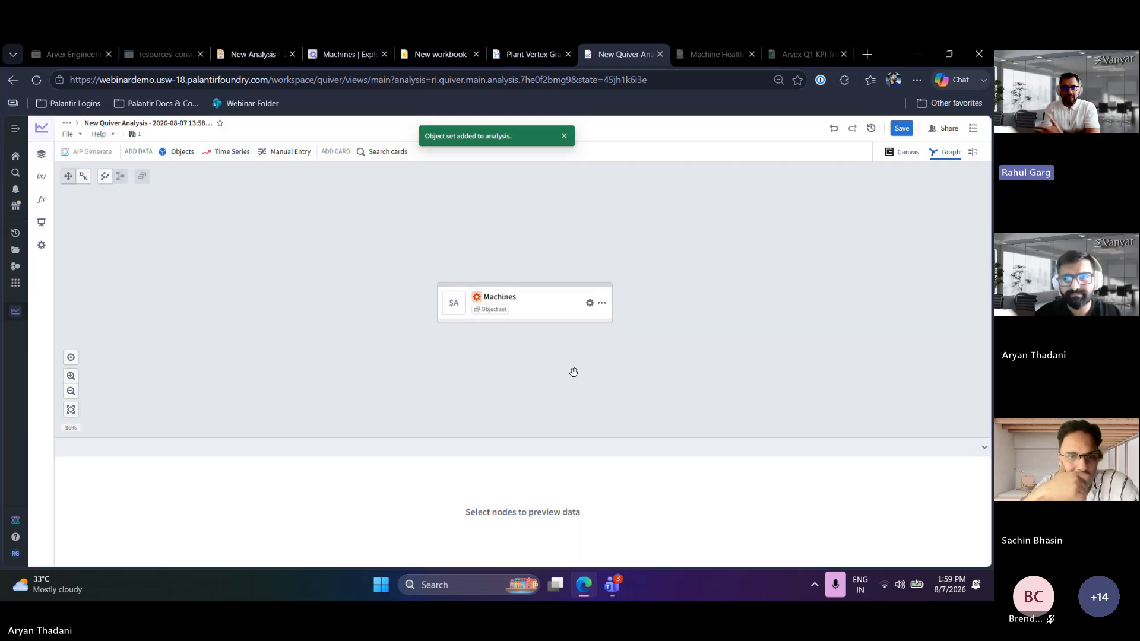
Return to the empty canvas and add the Machine object set there as a table card
click(902, 152)
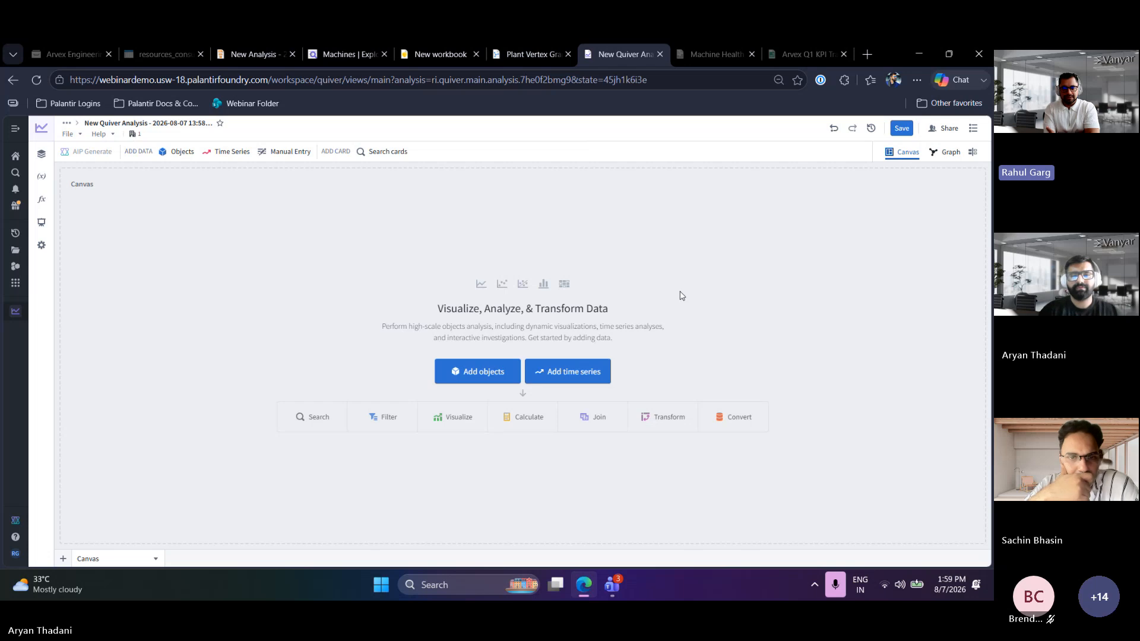
click(468, 372)
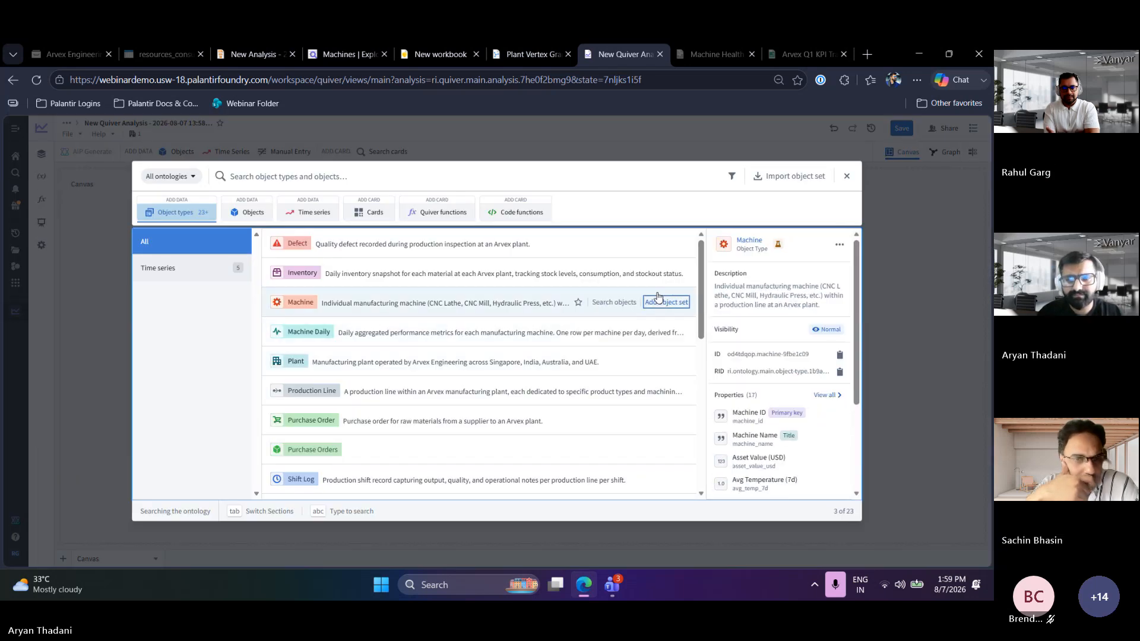
click(666, 303)
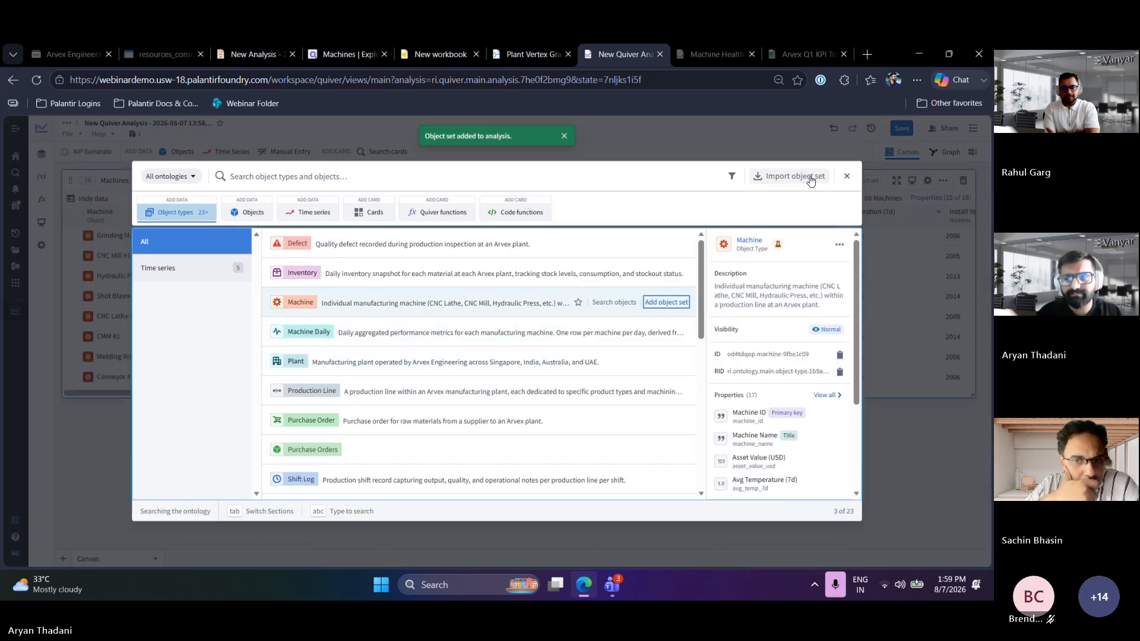
click(847, 176)
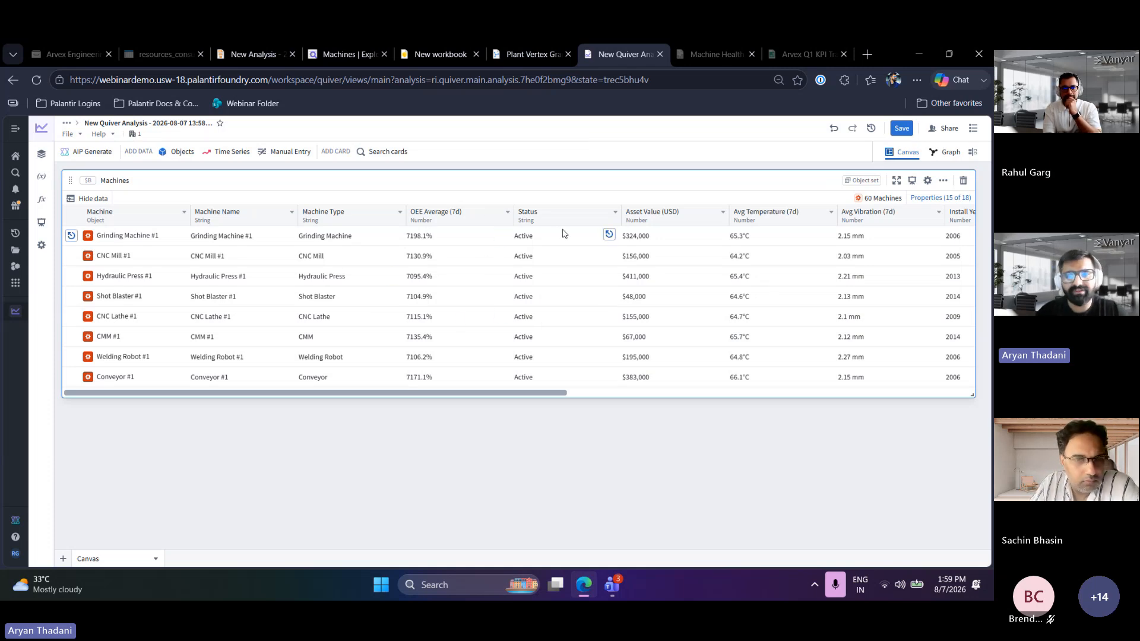
Sort the Machines table by OEE Average (7d) in ascending order and look through its rows
scroll(689, 262, right, 10)
scroll(690, 267, left, 10)
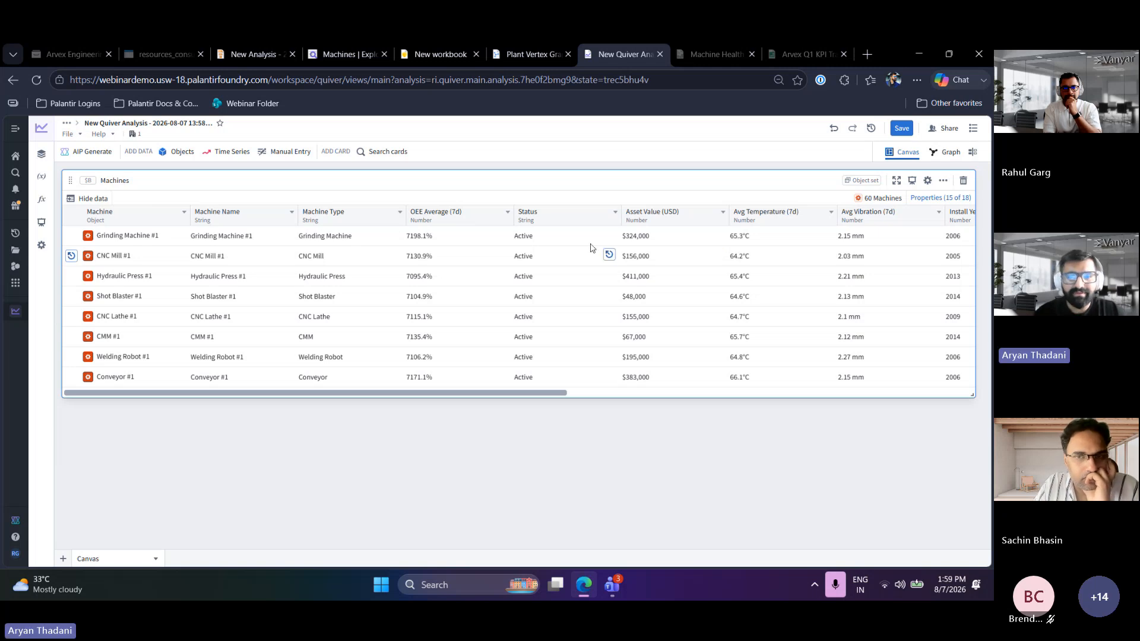
click(508, 213)
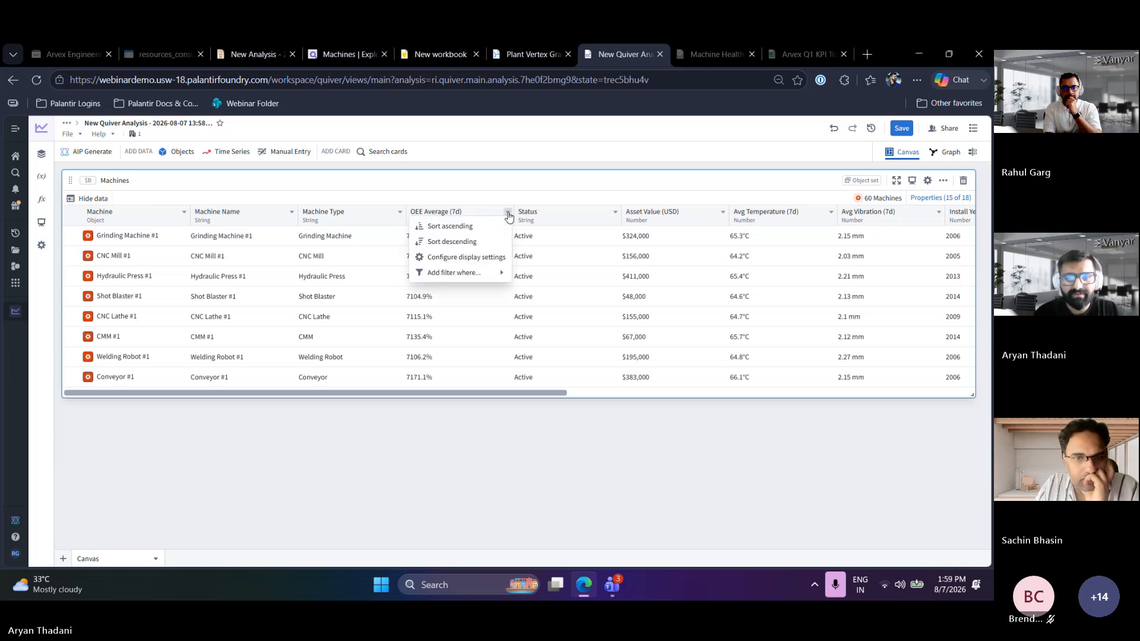
click(474, 230)
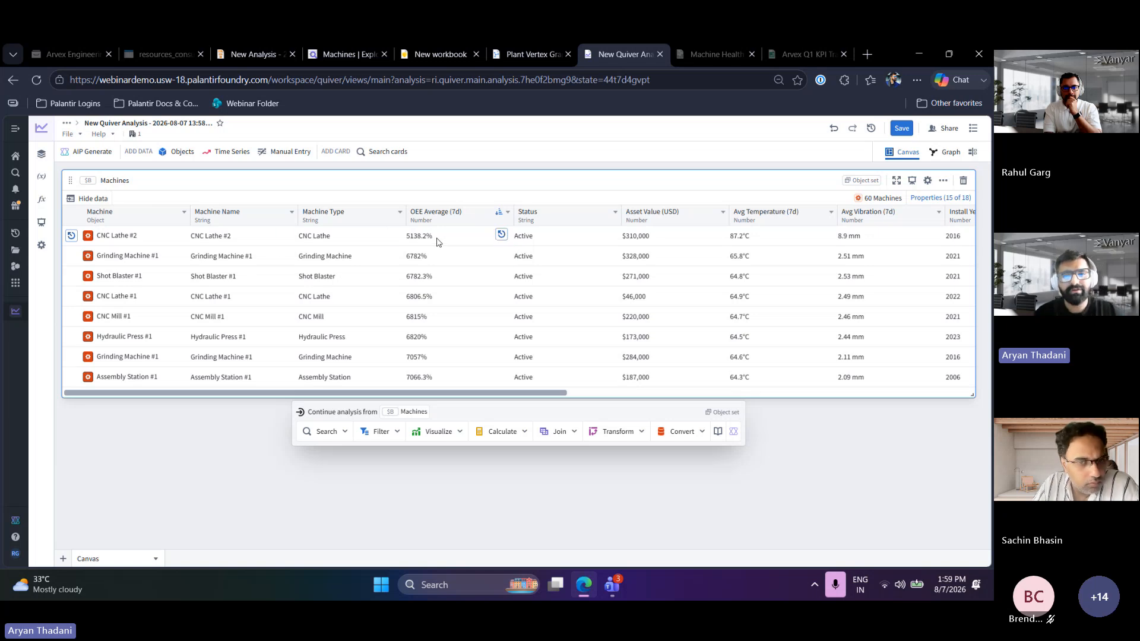
scroll(457, 303, down, 1)
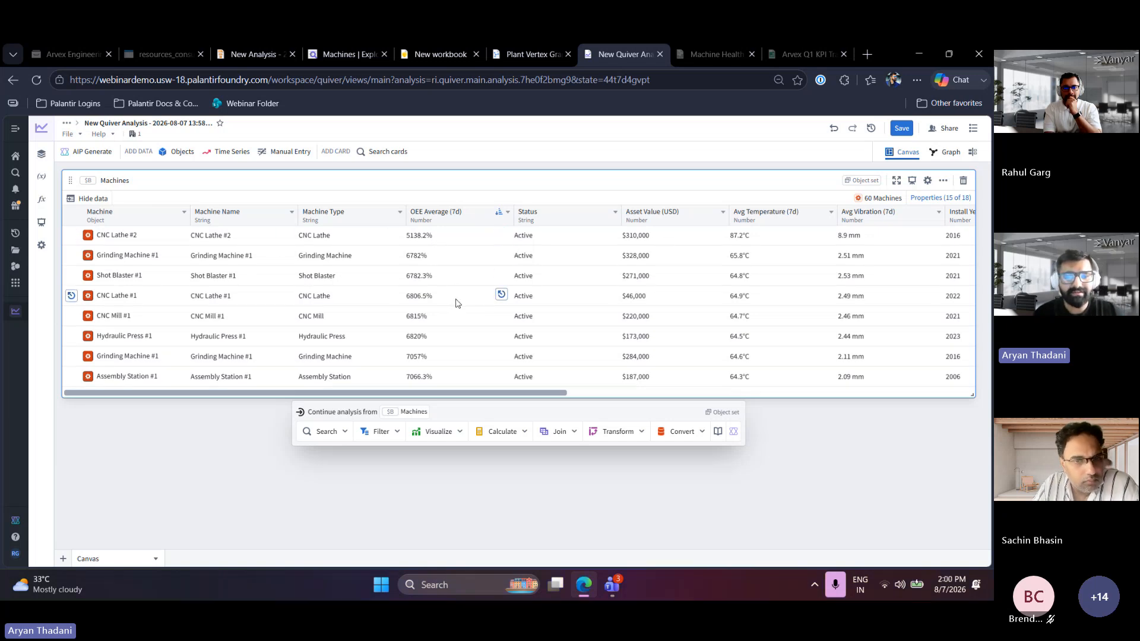
scroll(457, 304, up, 1)
scroll(457, 303, down, 3)
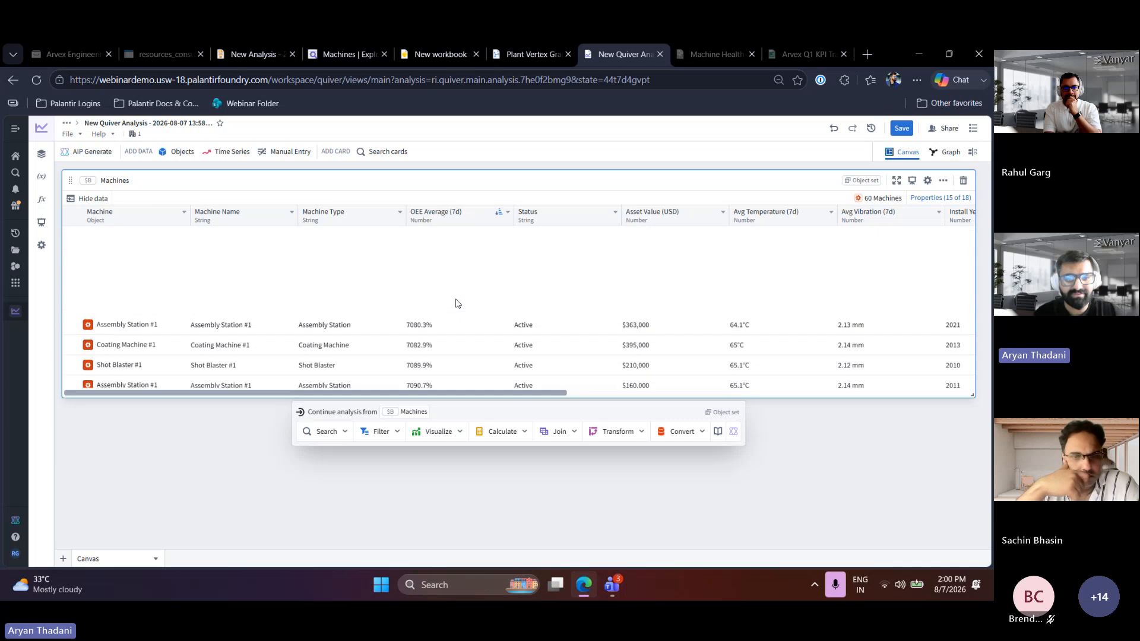
scroll(441, 272, up, 1)
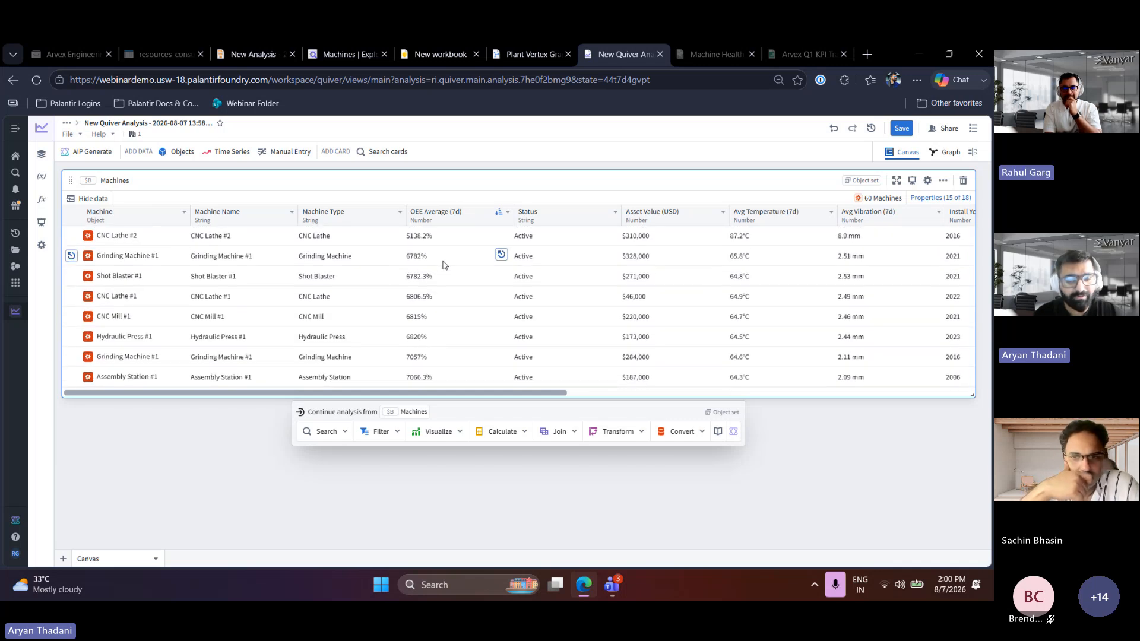
scroll(465, 290, down, 1)
scroll(466, 291, up, 1)
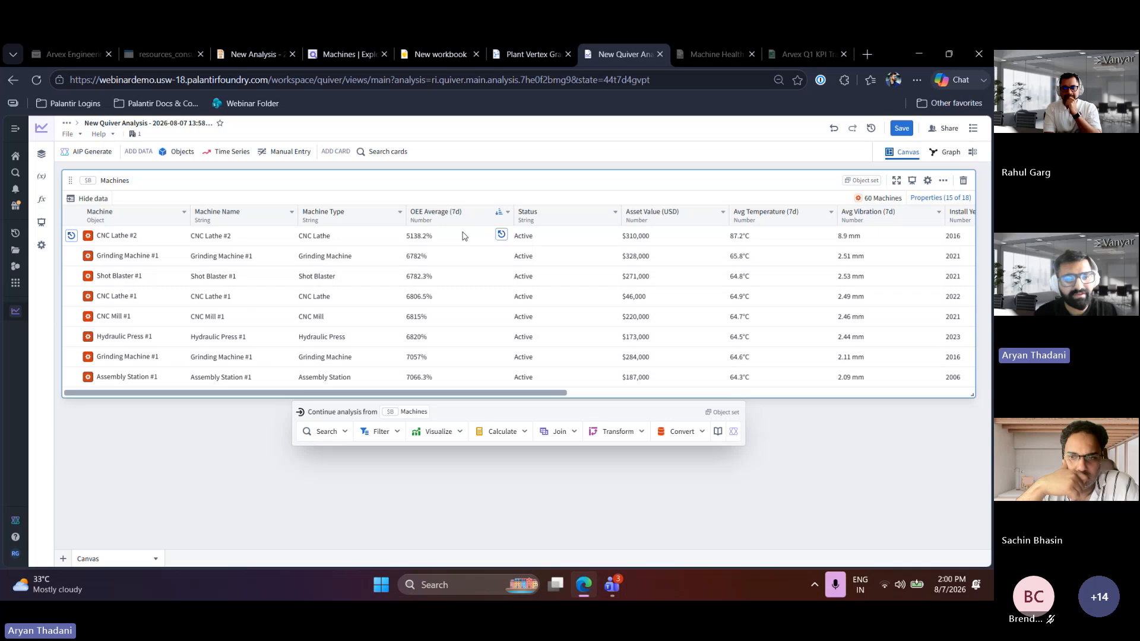
Preview the details of CNC Lathe #2 in the Machines table and select its name in the preview
mouse_move(128, 236)
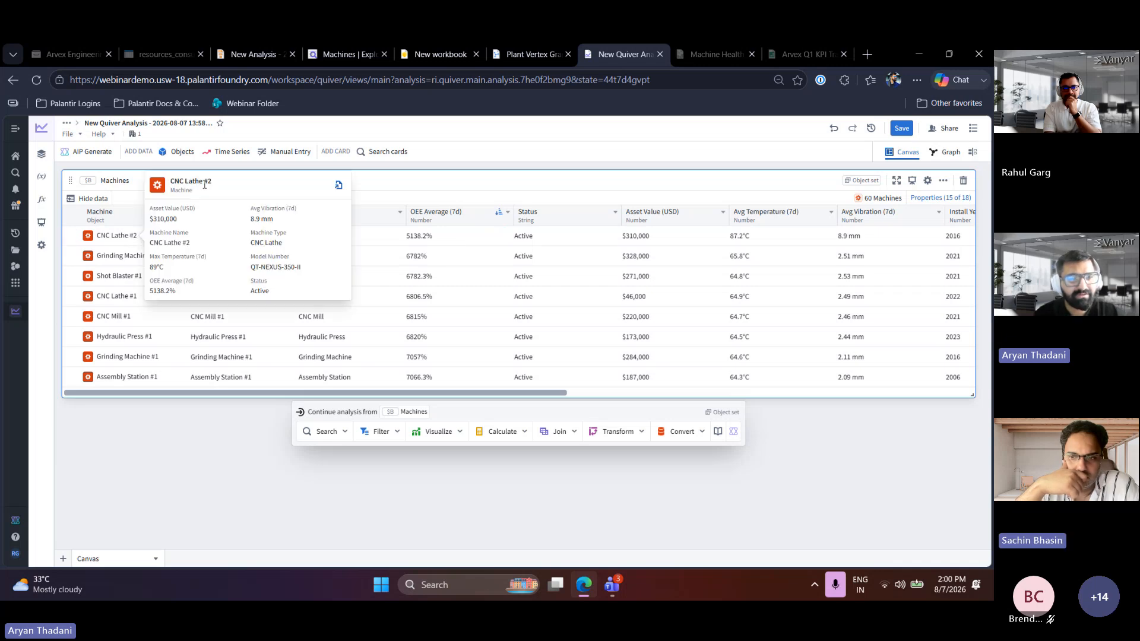
triple_click(171, 182)
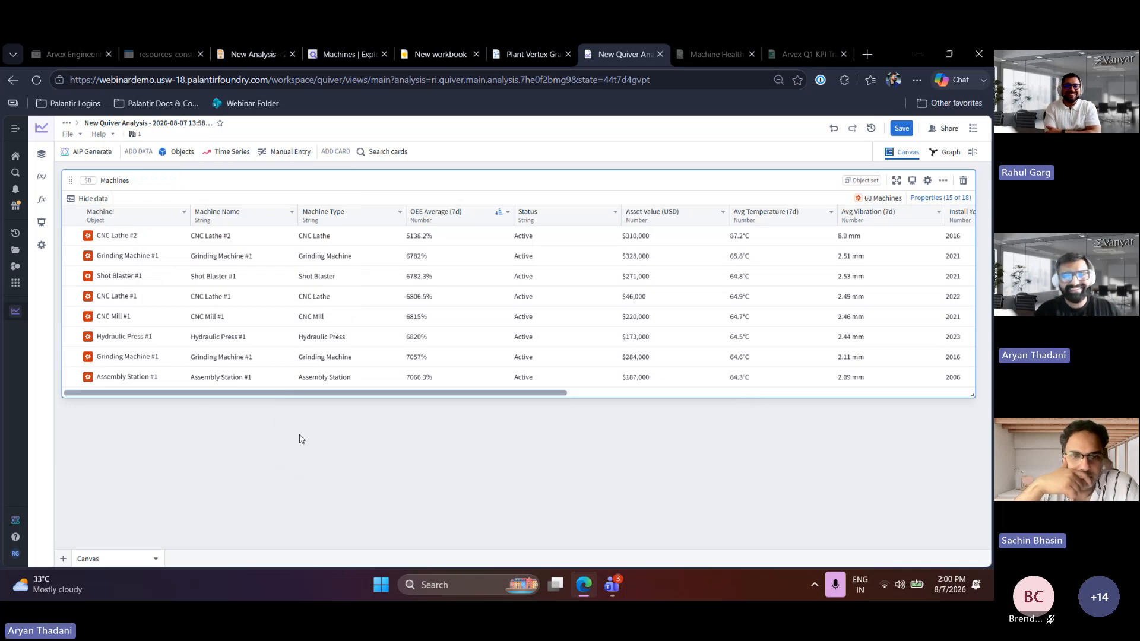
Look through the filter, join and transform cards available for continuing the analysis from Machines
mouse_move(488, 420)
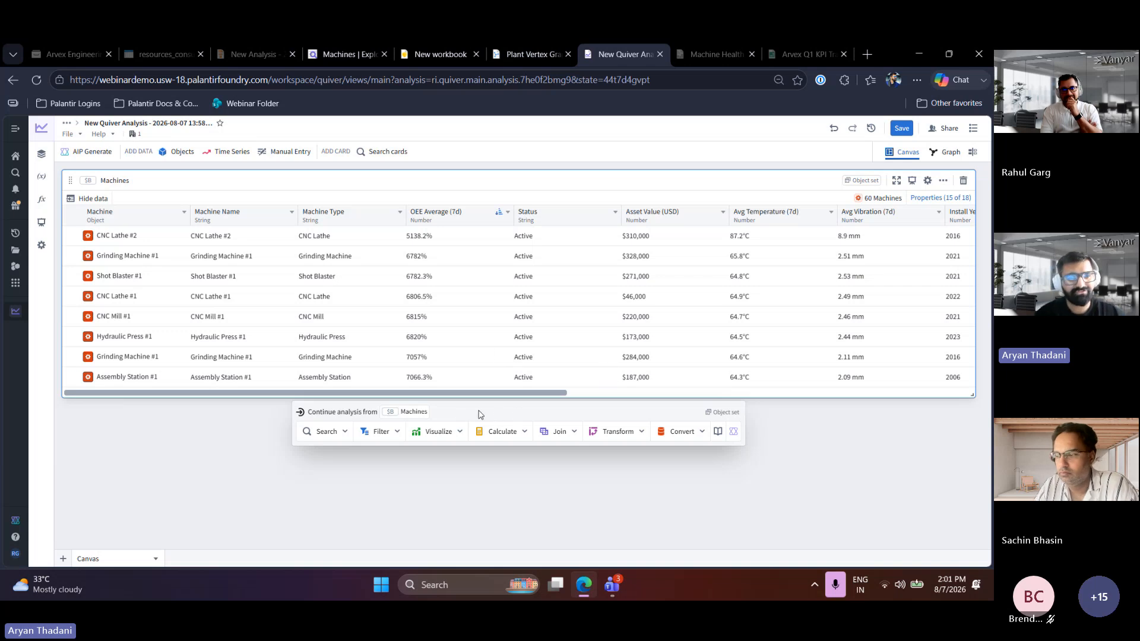
click(451, 436)
click(381, 435)
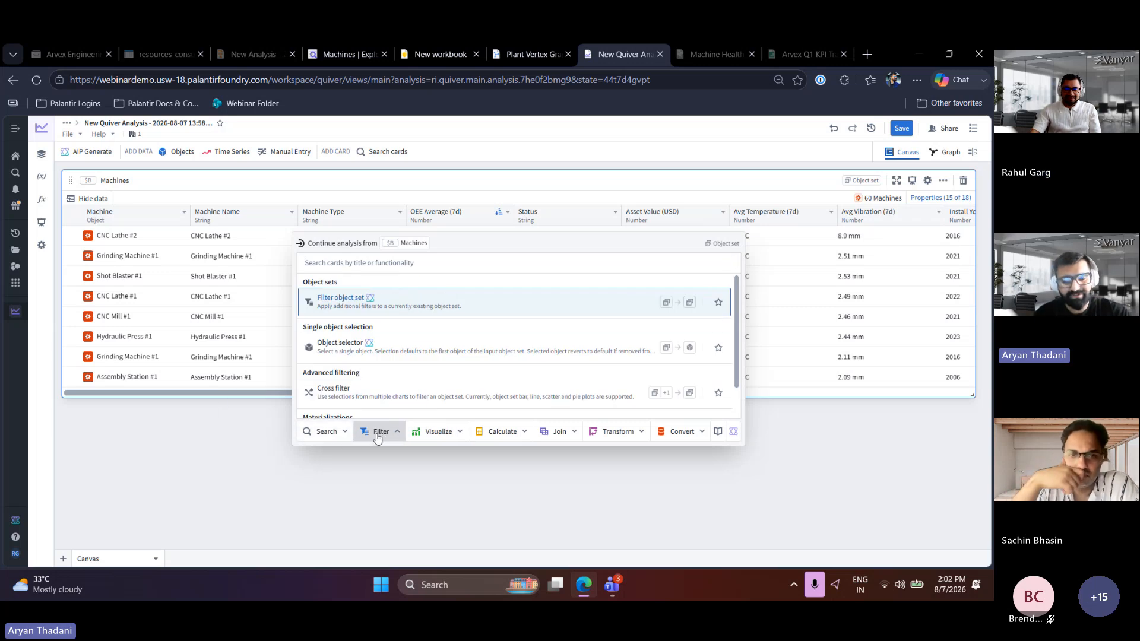
click(556, 438)
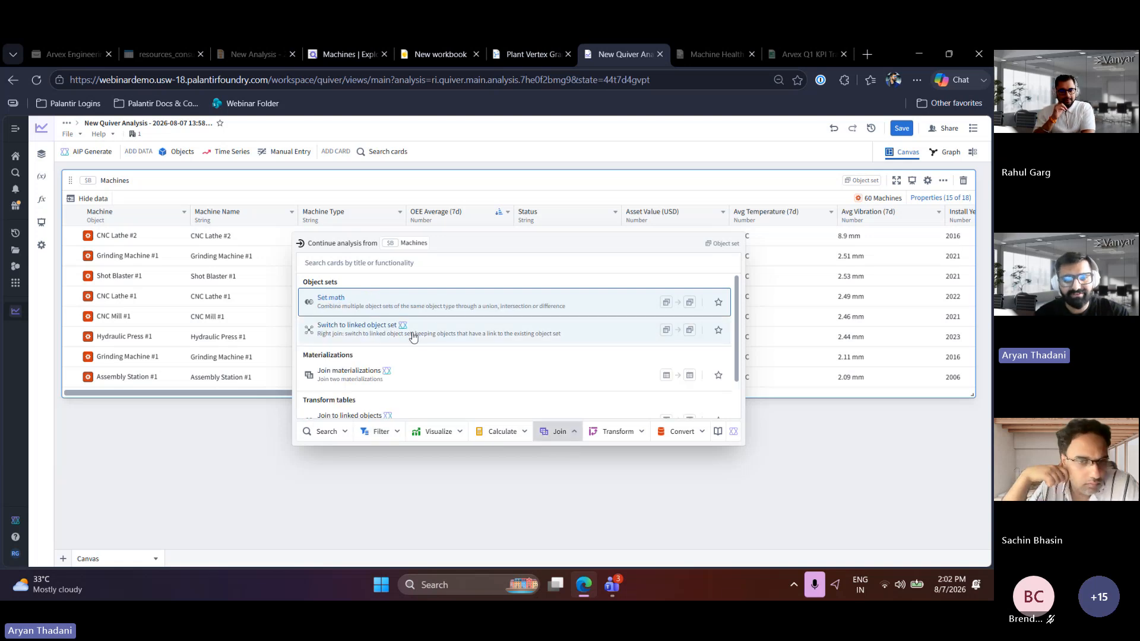
click(618, 432)
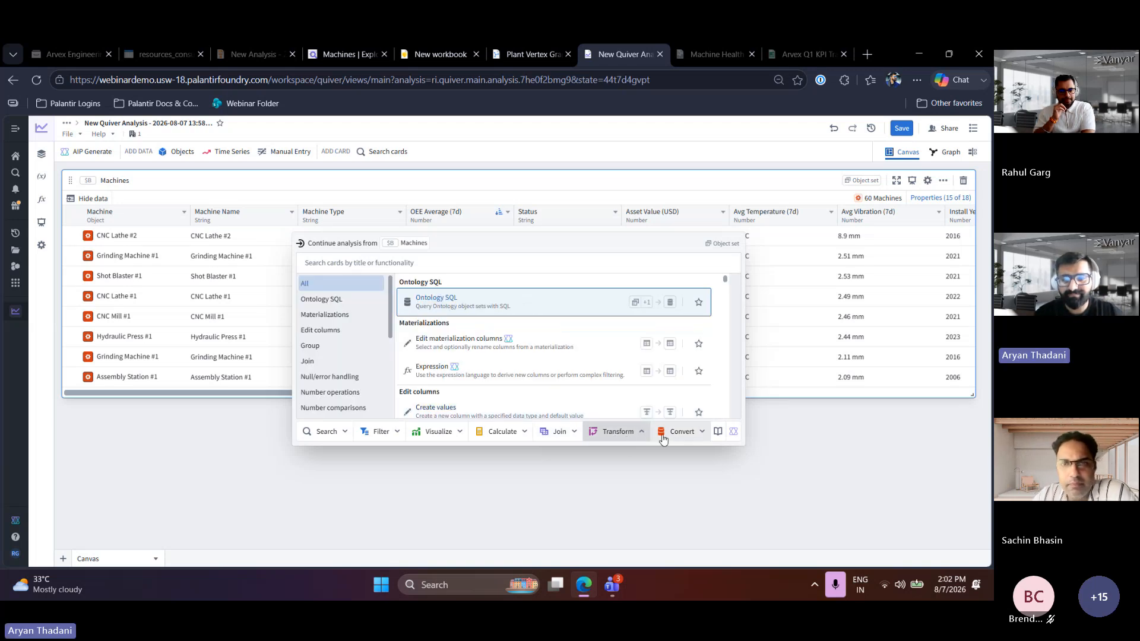
scroll(520, 364, down, 3)
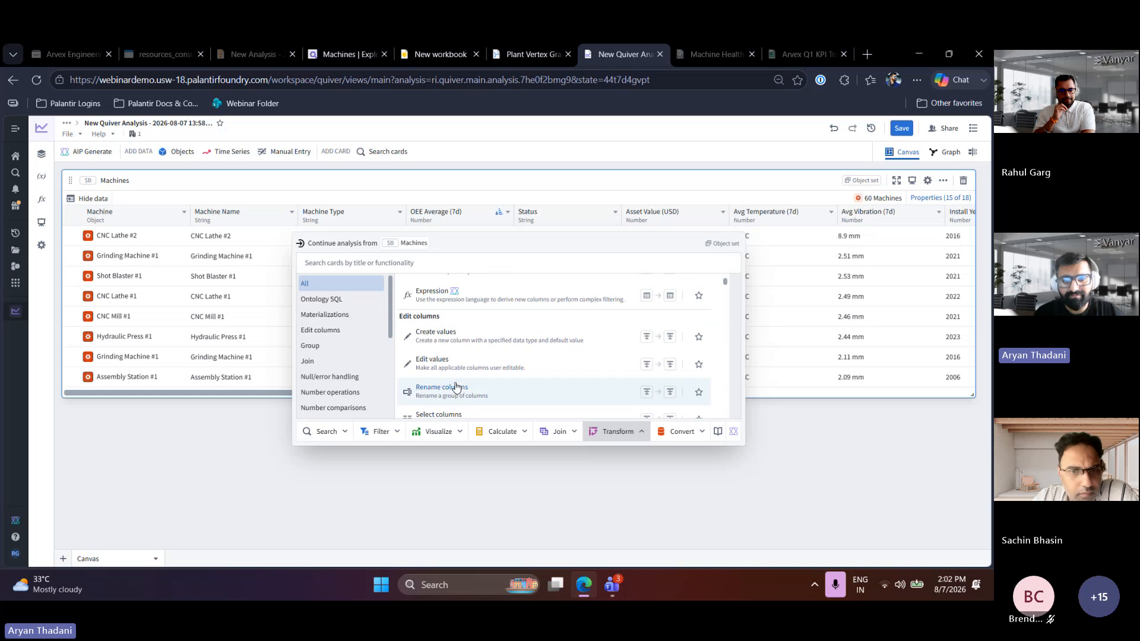
scroll(498, 330, up, 3)
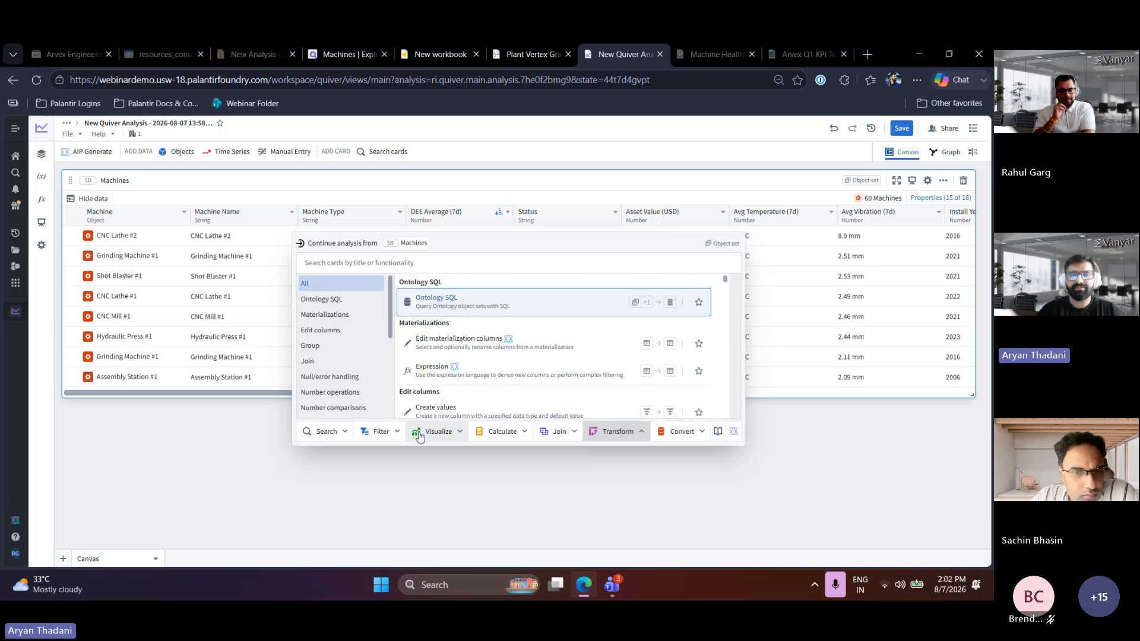
Add a Filter object set card based on Machines to the canvas
click(380, 432)
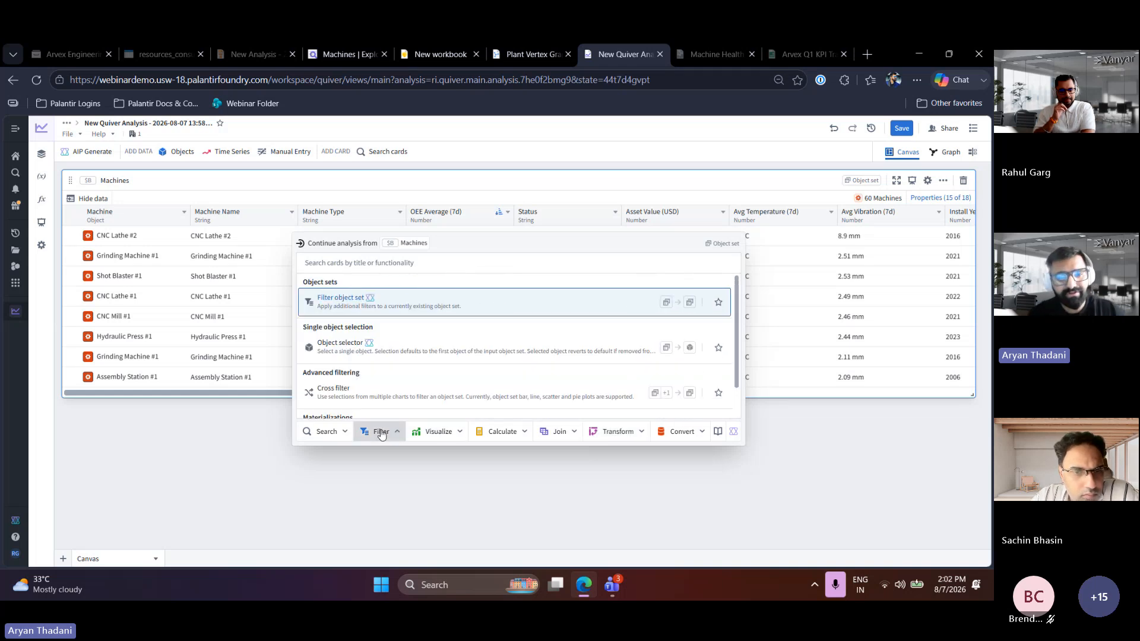
click(401, 304)
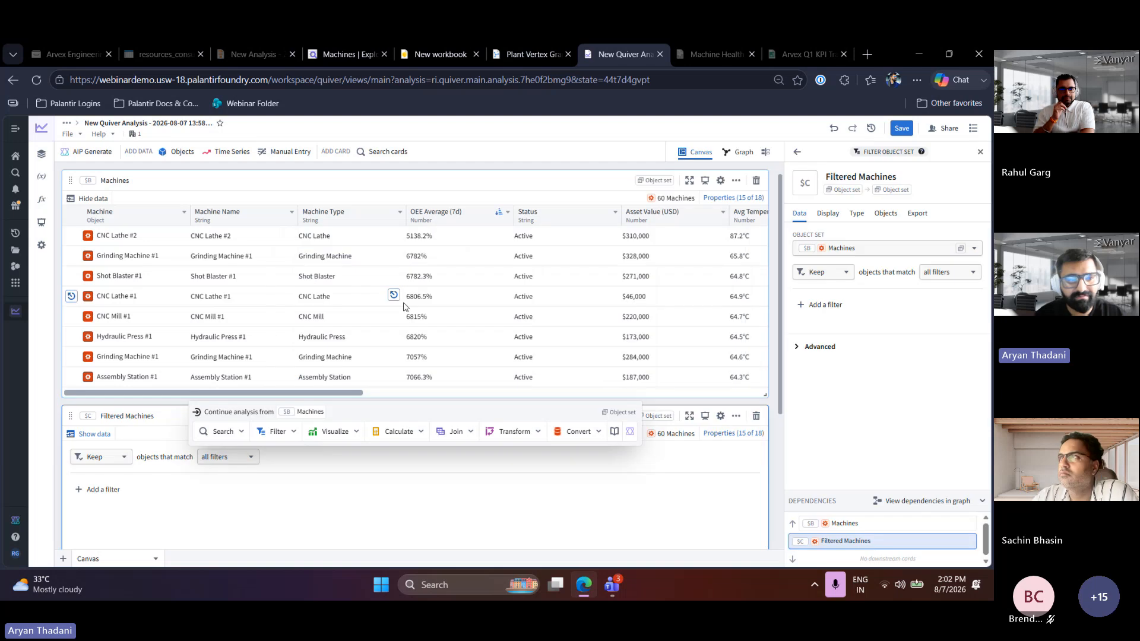
scroll(199, 374, up, 5)
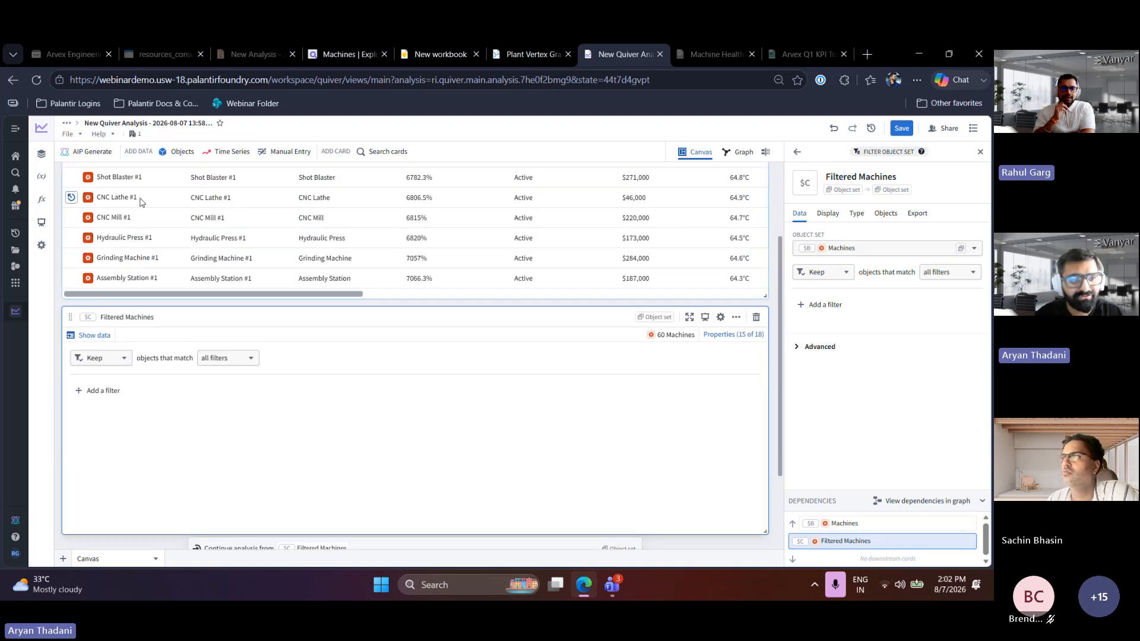
scroll(156, 229, down, 2)
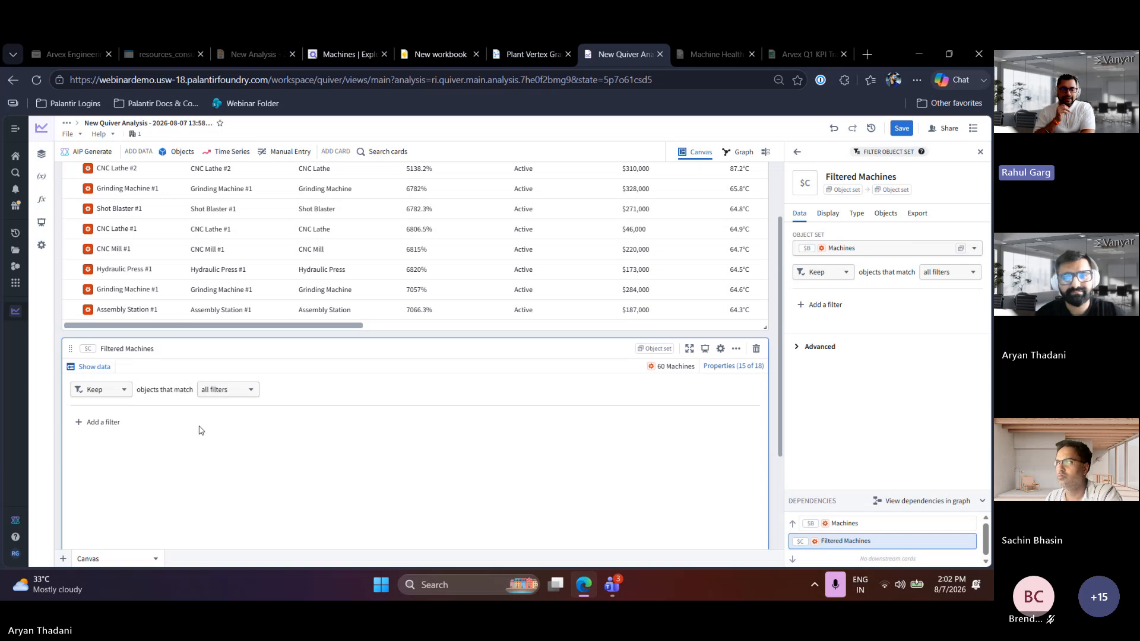
scroll(202, 430, up, 2)
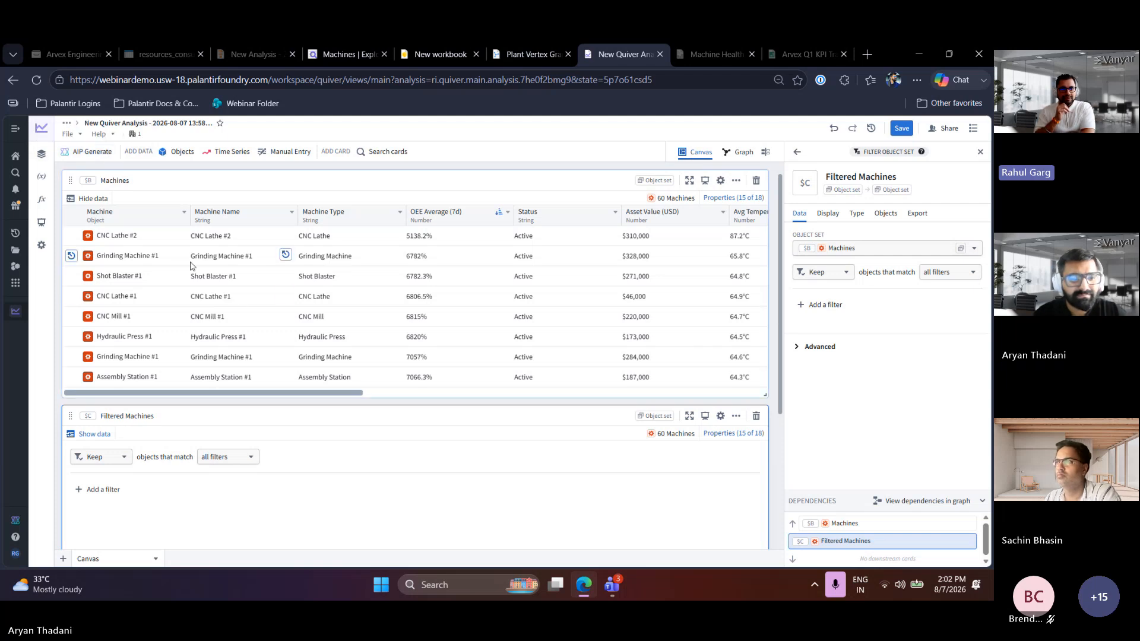
Prompt AIP Generate on the Filtered Machines card with "i want to filter this by plant name = CNC Lathe #2"
mouse_move(287, 419)
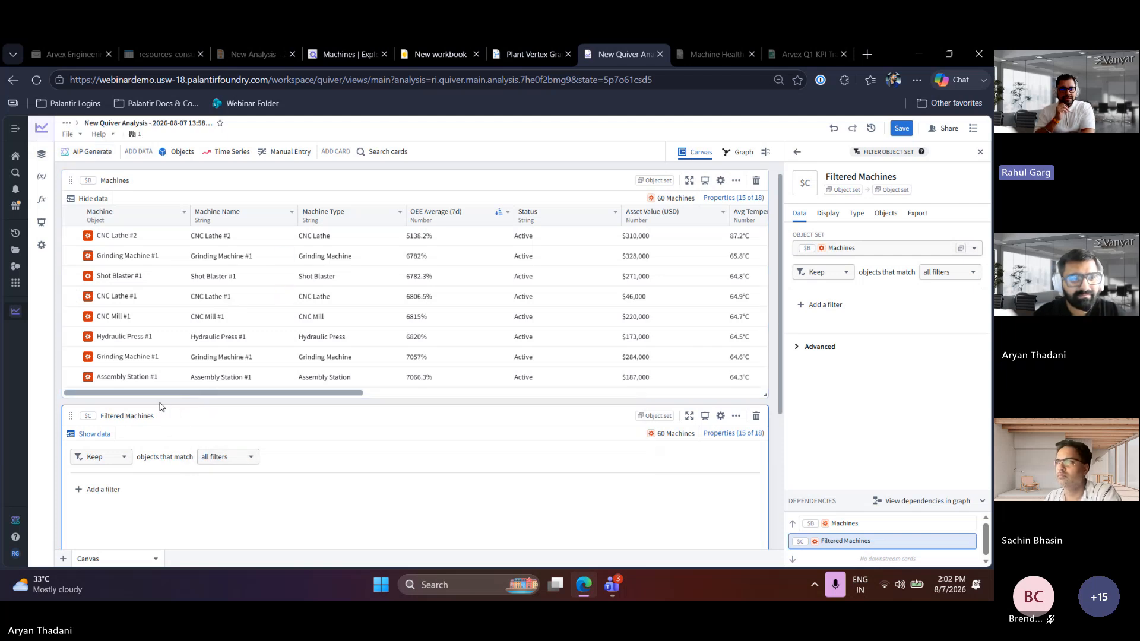
click(101, 156)
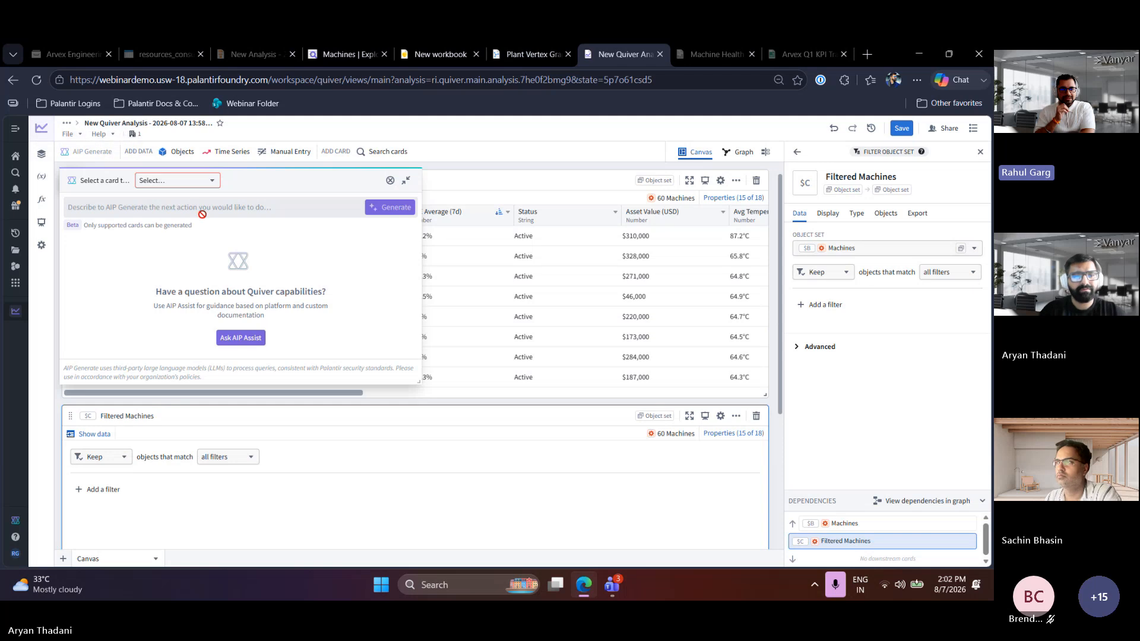
click(178, 181)
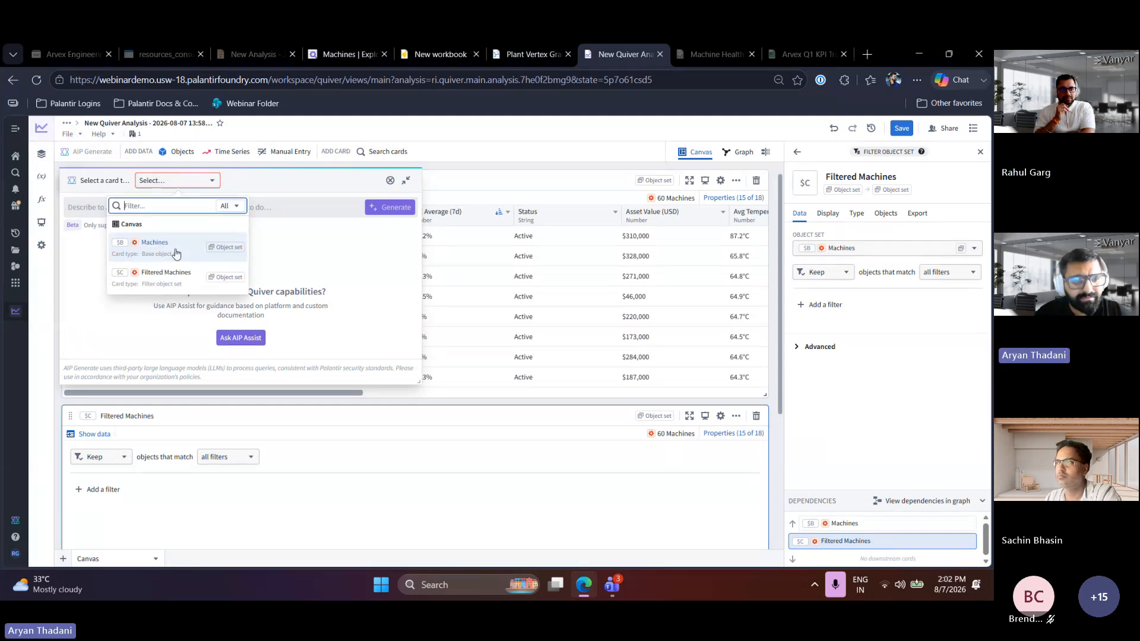
click(169, 275)
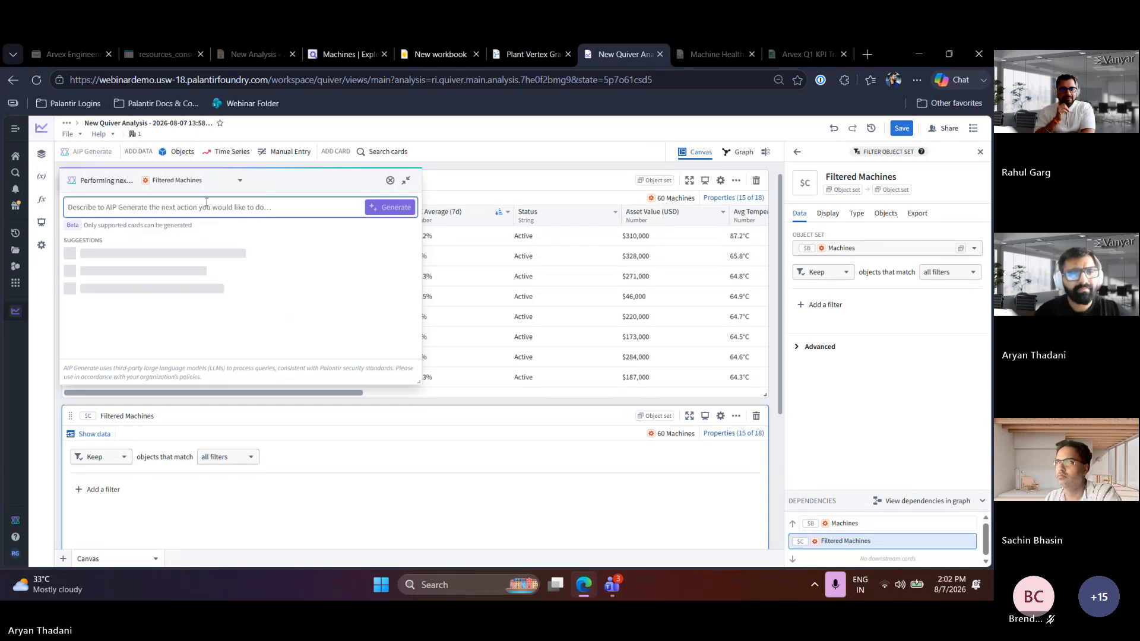
text(i want to)
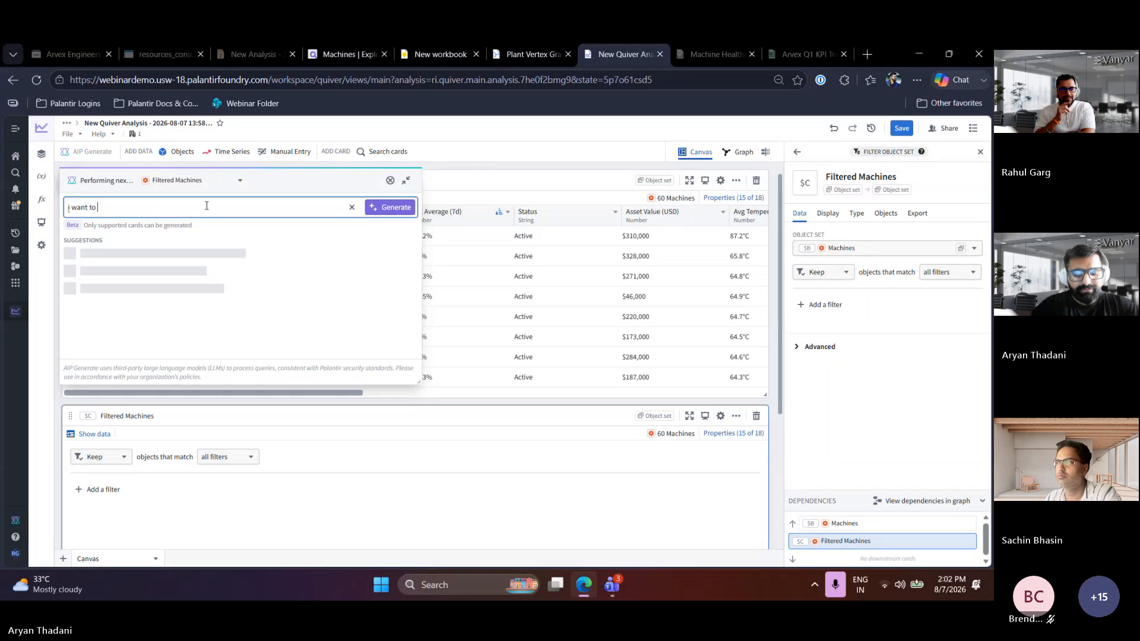
text( filter)
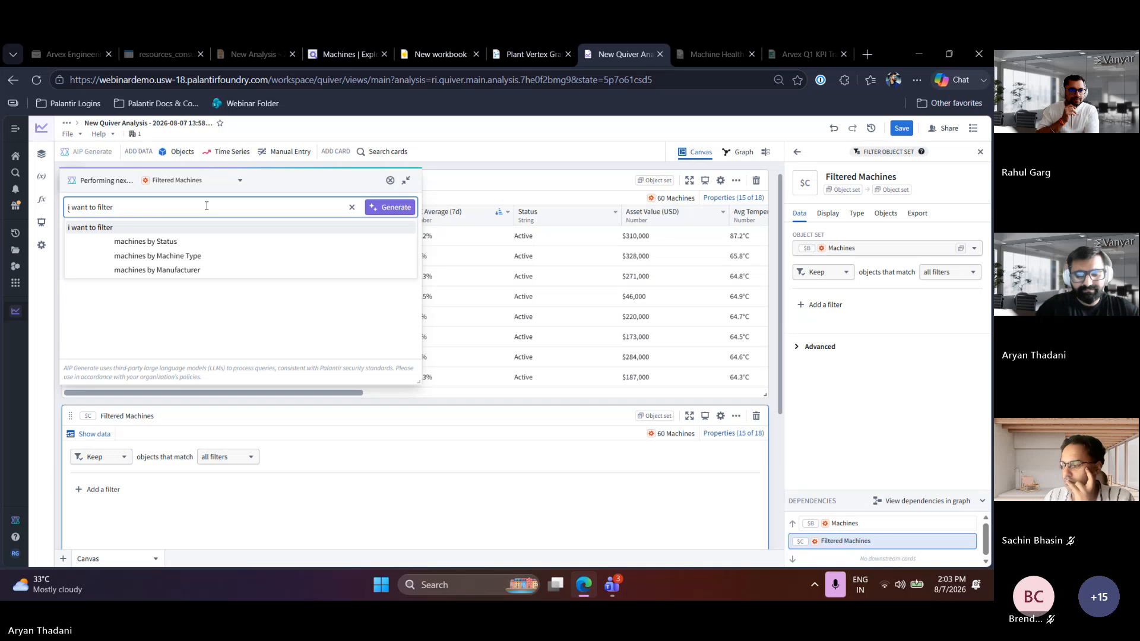
text(plant name =)
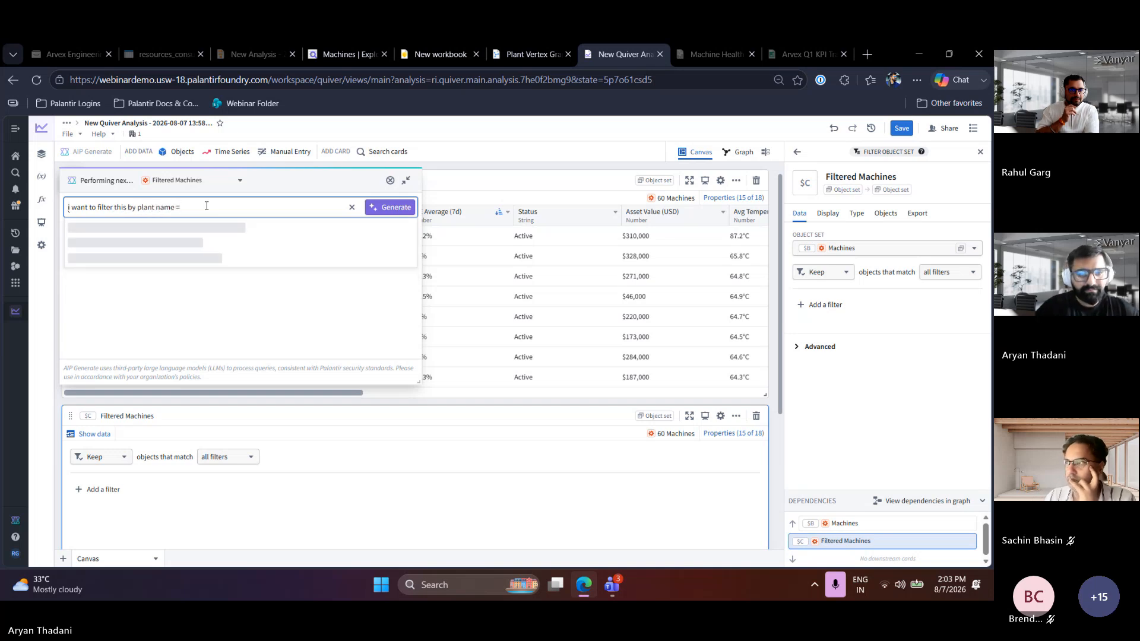
text( CNC Lathe #2)
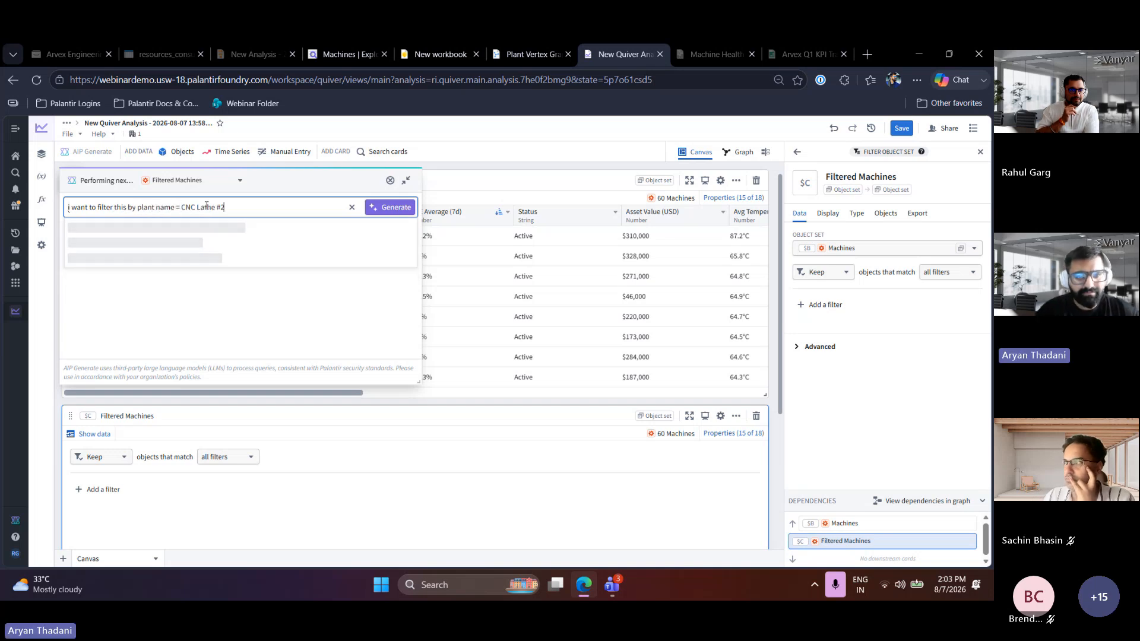
click(402, 209)
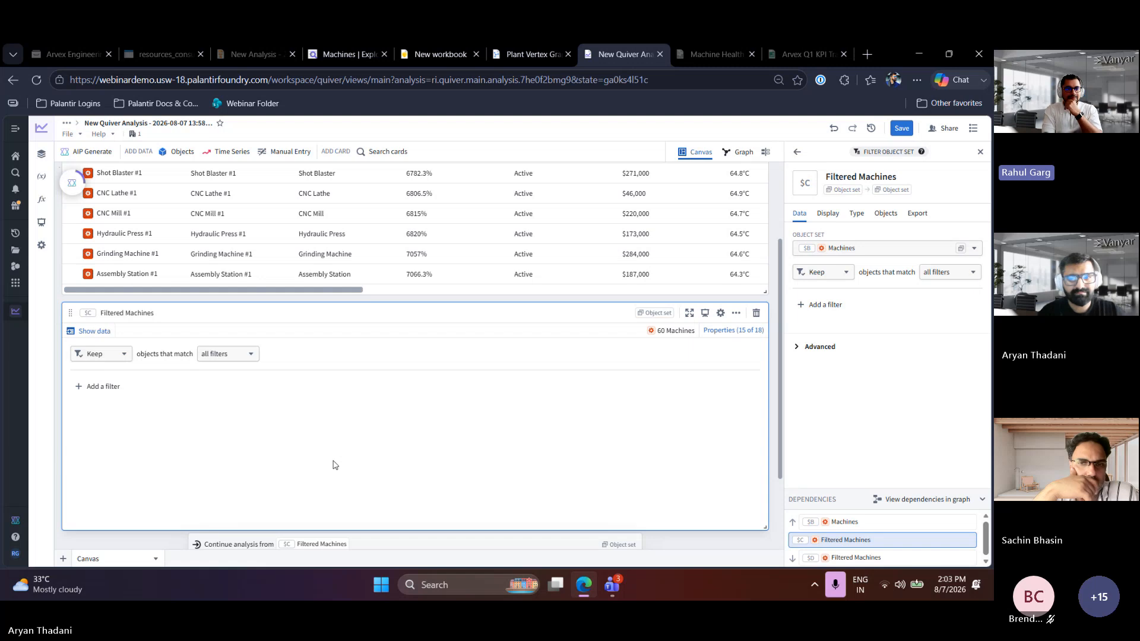
Preview the card configuration from AIP Generate and add the generated filter card to the canvas
click(73, 182)
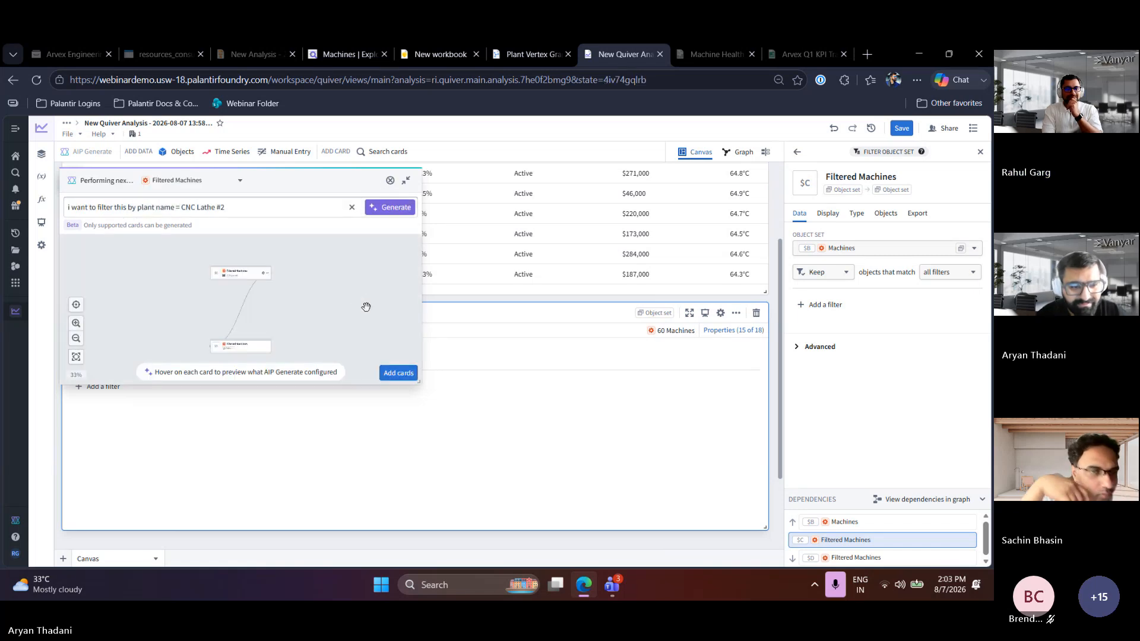
mouse_move(260, 355)
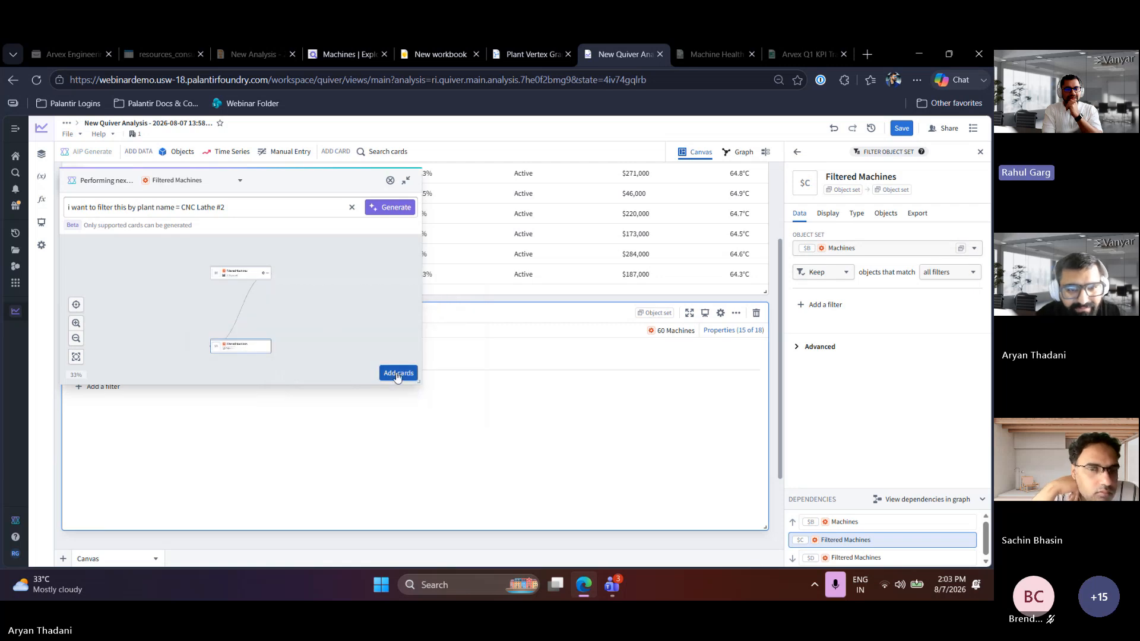
click(398, 375)
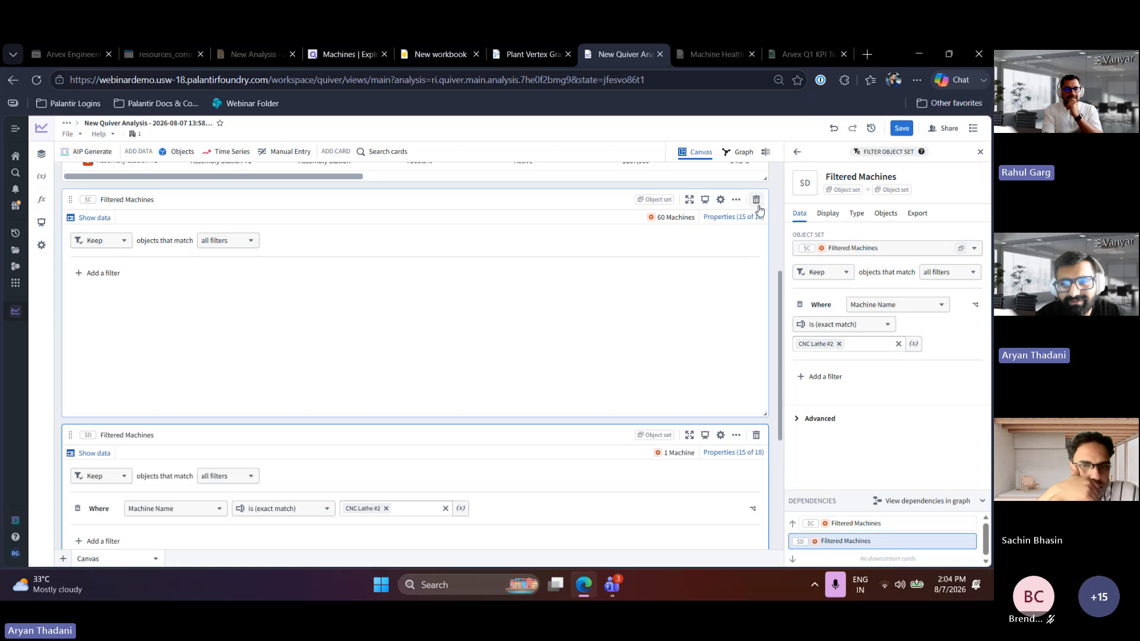
Delete the empty Filtered Machines card, and undo the deletion and the AIP-generated filter card
click(756, 200)
click(600, 439)
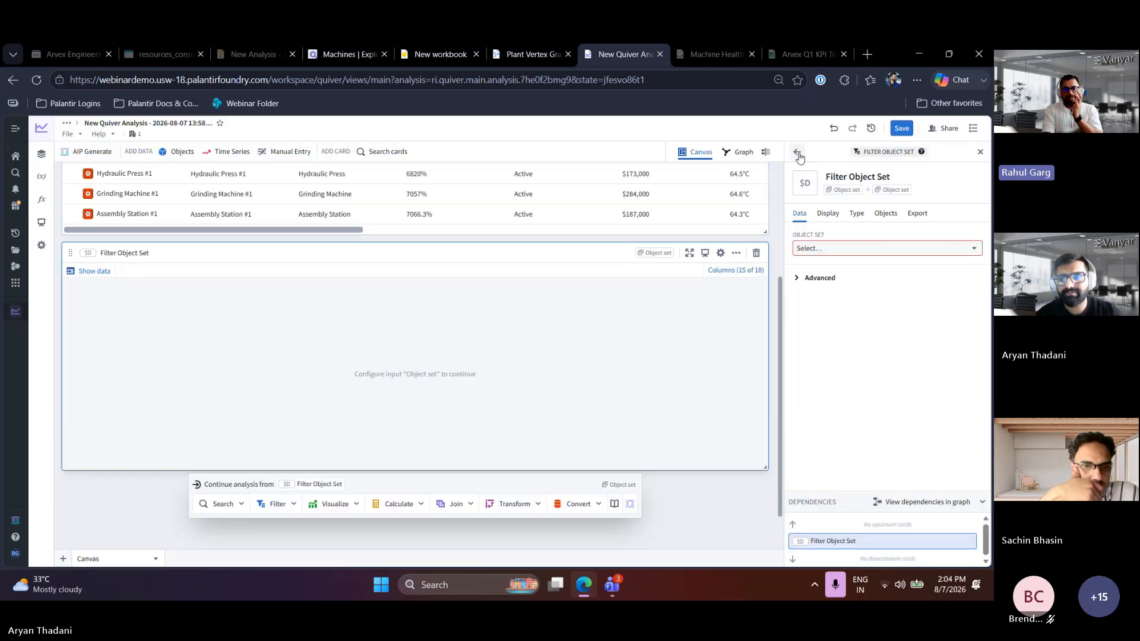
click(832, 130)
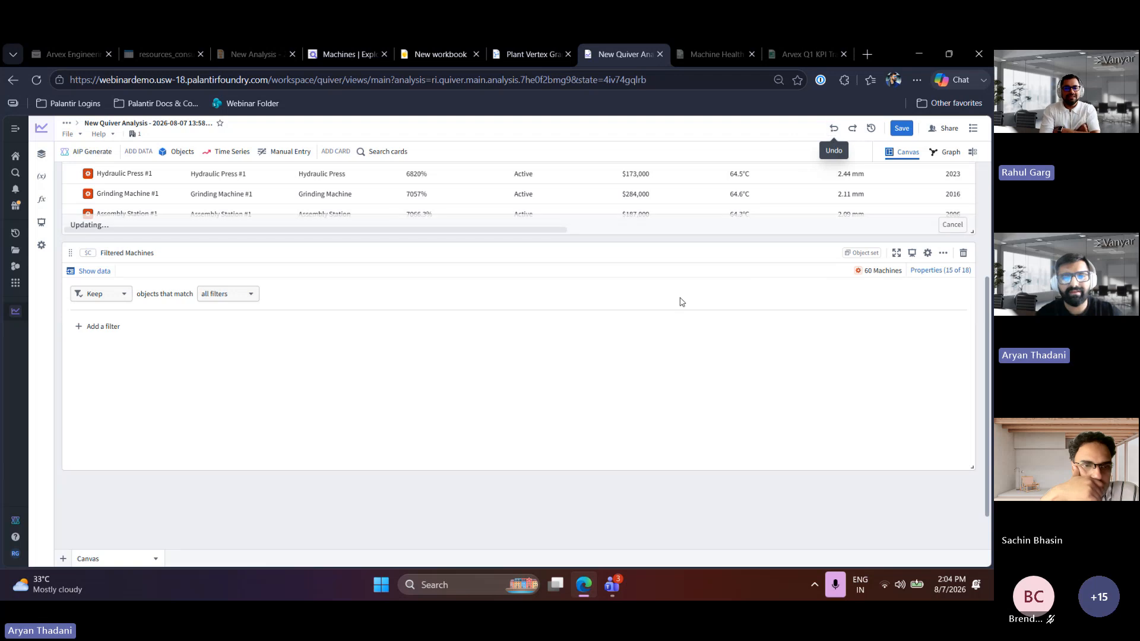
click(833, 128)
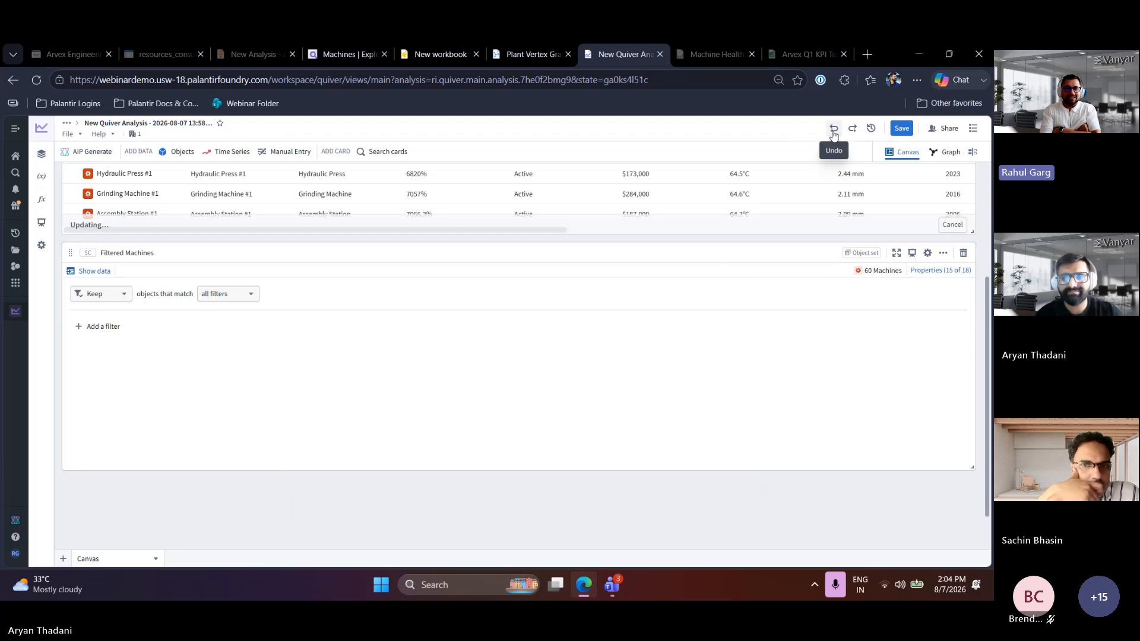
scroll(675, 358, down, 1)
scroll(675, 358, up, 1)
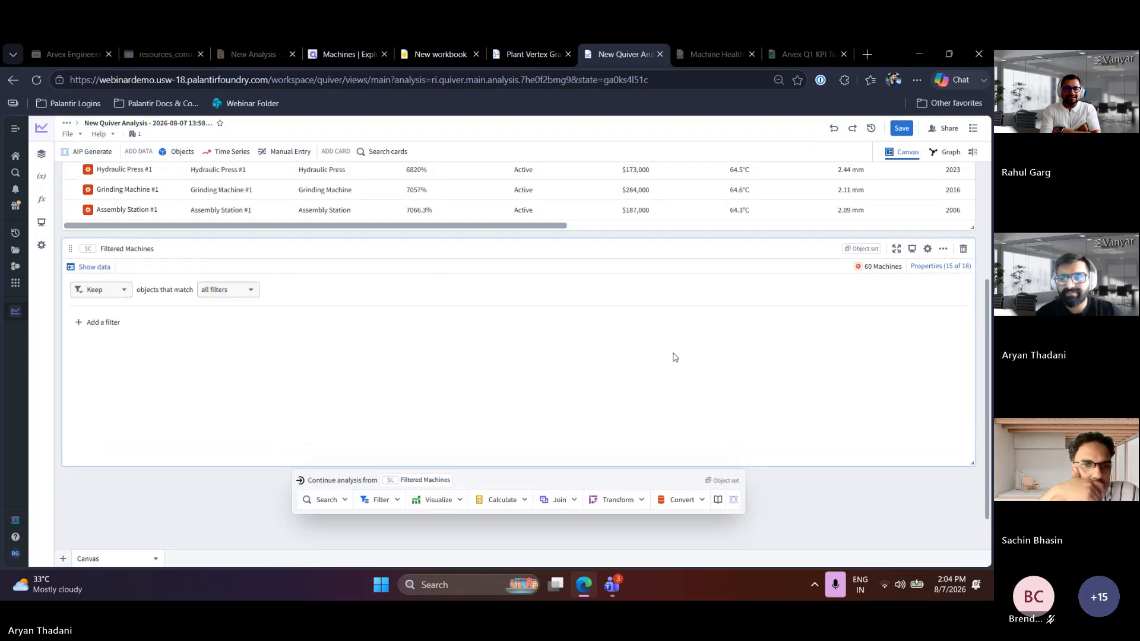
click(832, 132)
click(834, 132)
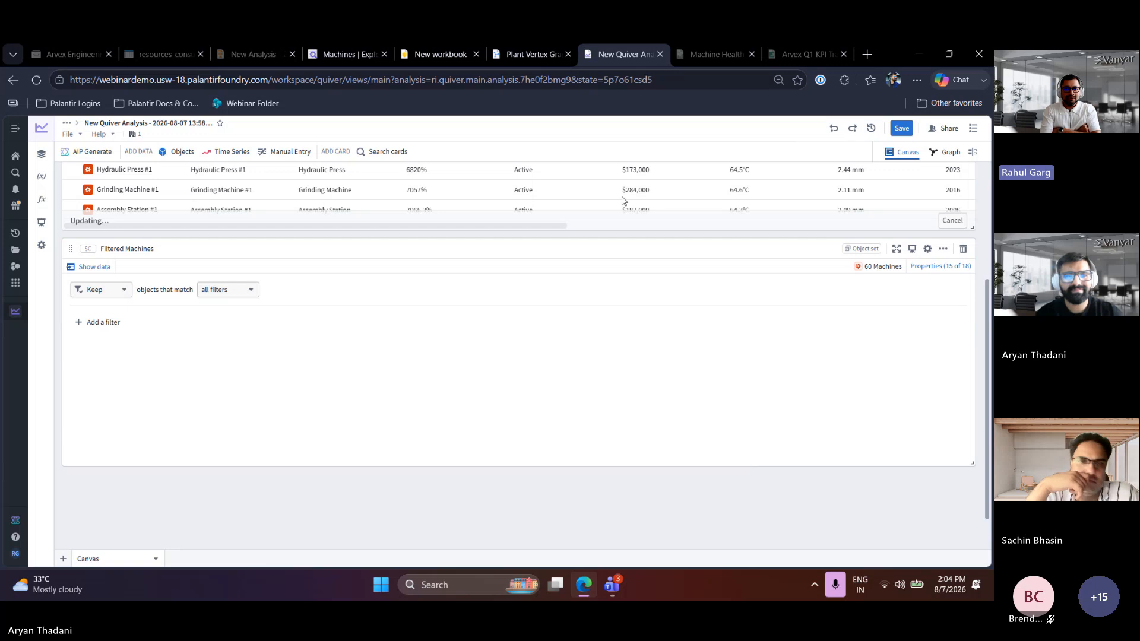
Add an exact-match filter condition on Status to the Filtered Machines card
click(119, 327)
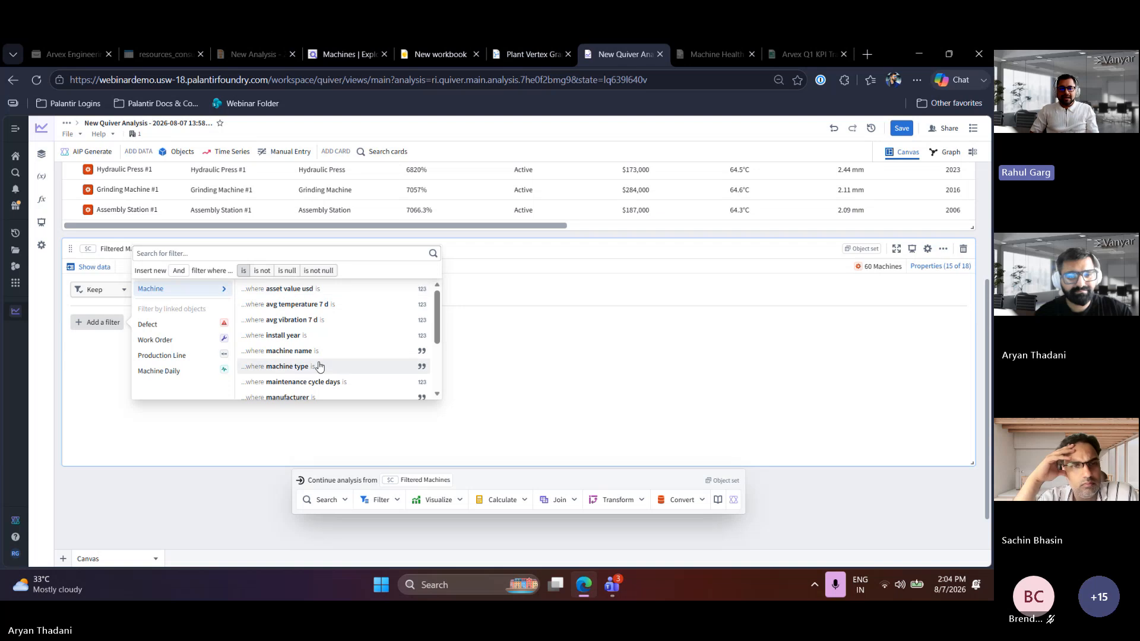
scroll(297, 383, down, 2)
click(297, 389)
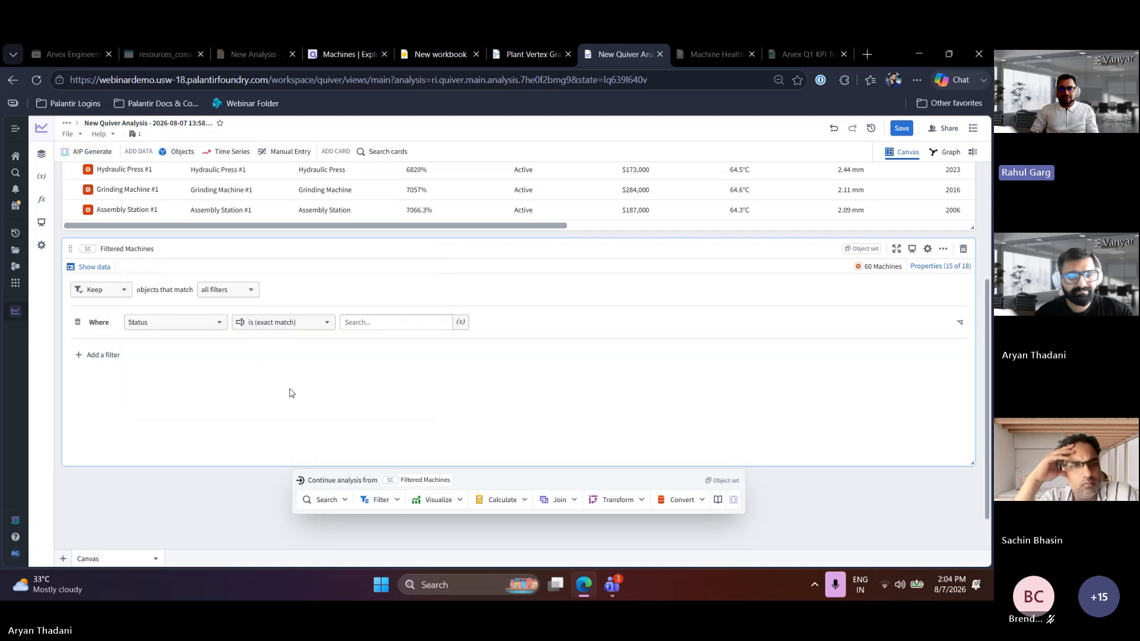
Change the property of the Filtered Machines card's exact-match condition to Machine Name and list its available values
click(194, 326)
text(plant)
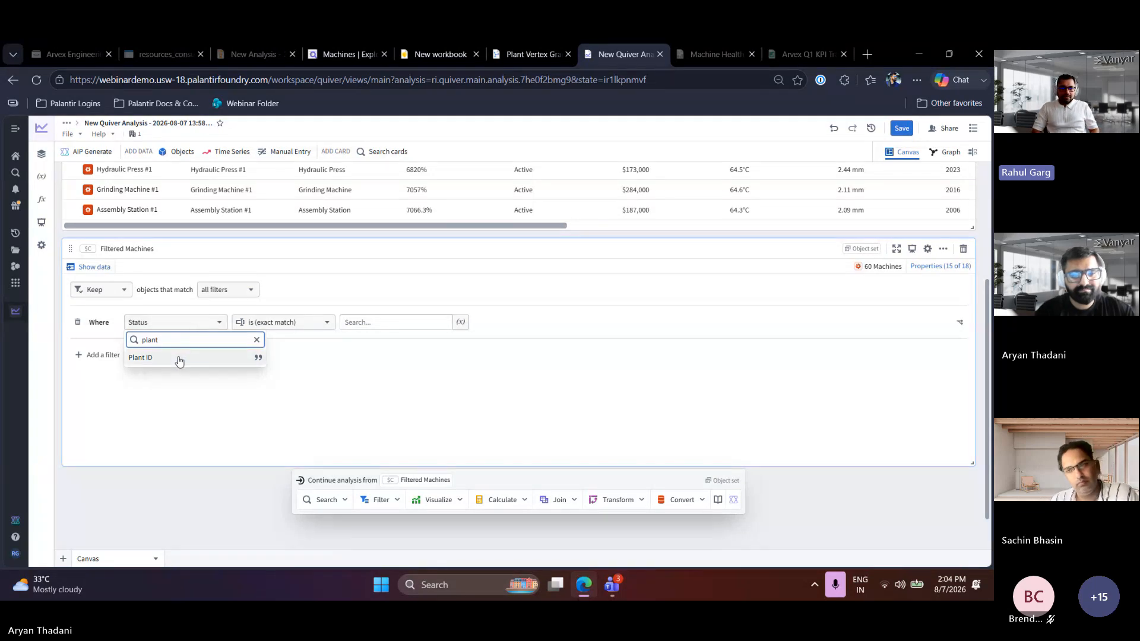
scroll(285, 365, up, 2)
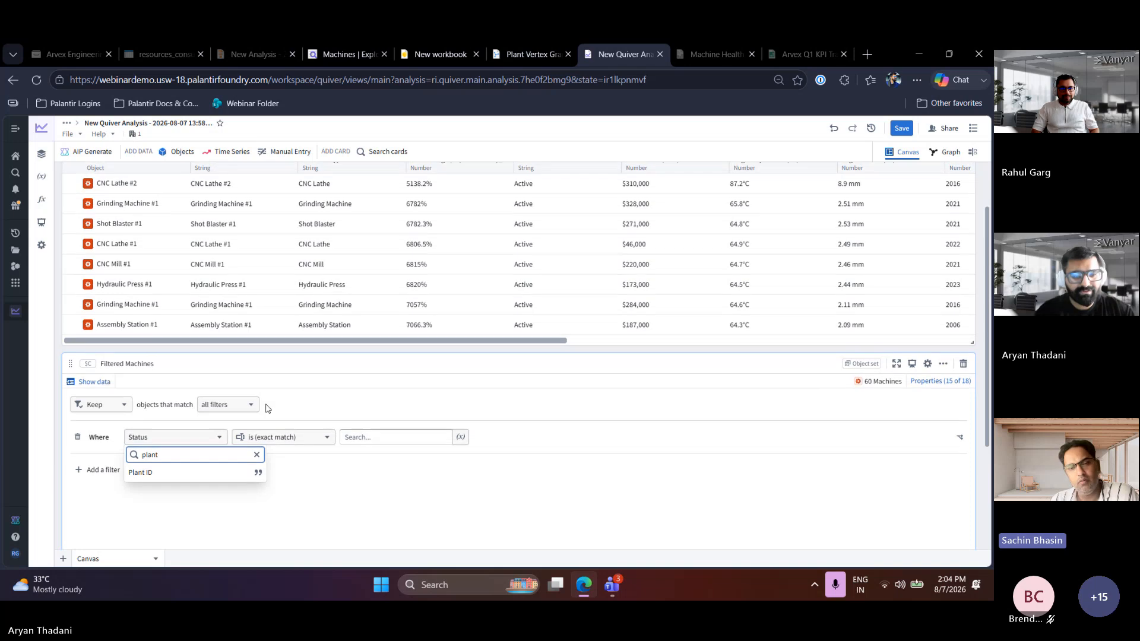
click(208, 437)
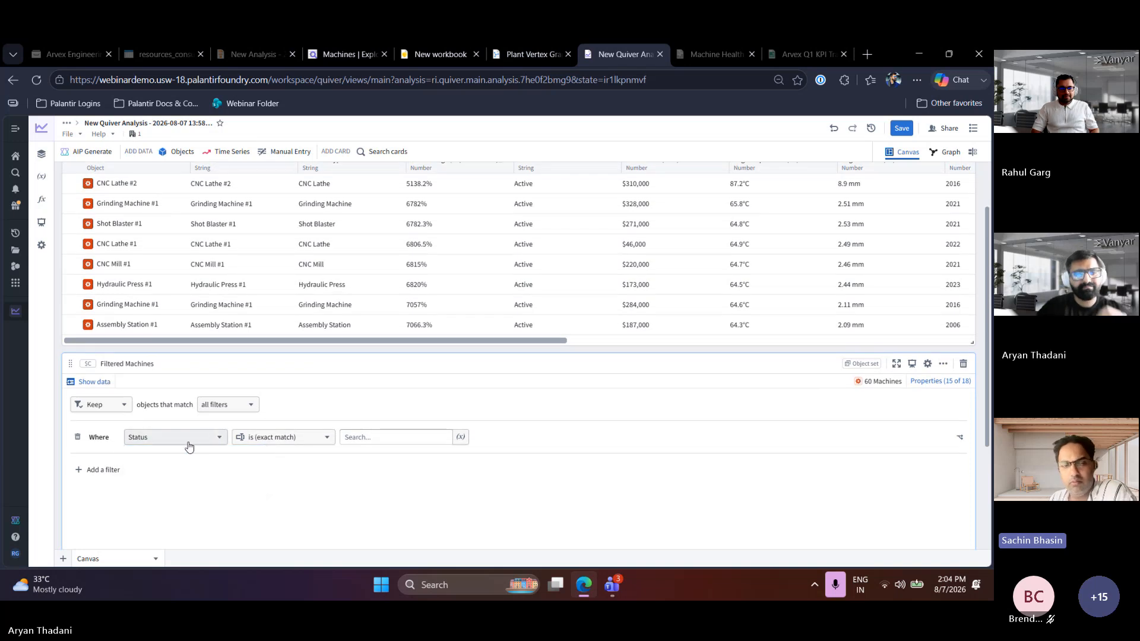
click(186, 442)
text(plant)
click(257, 454)
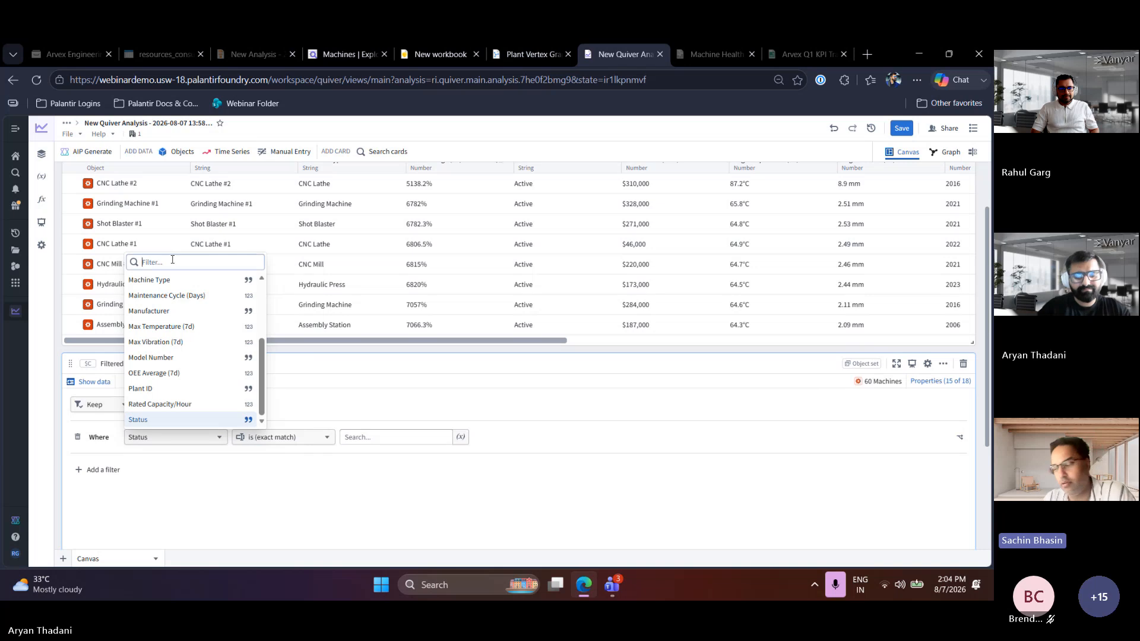
text(mach)
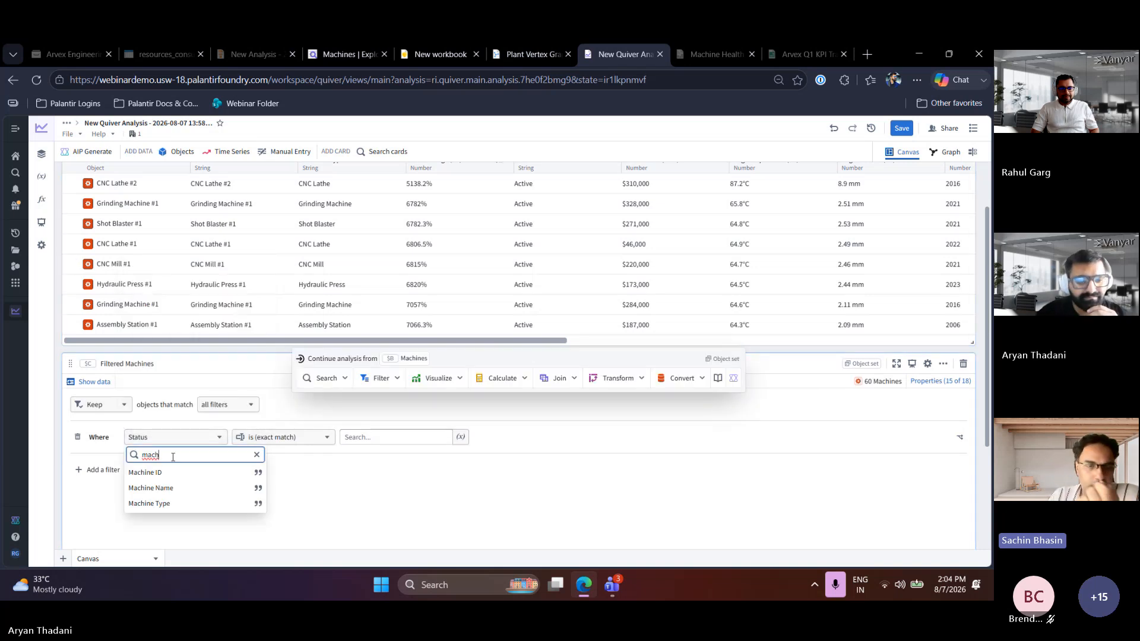
click(155, 488)
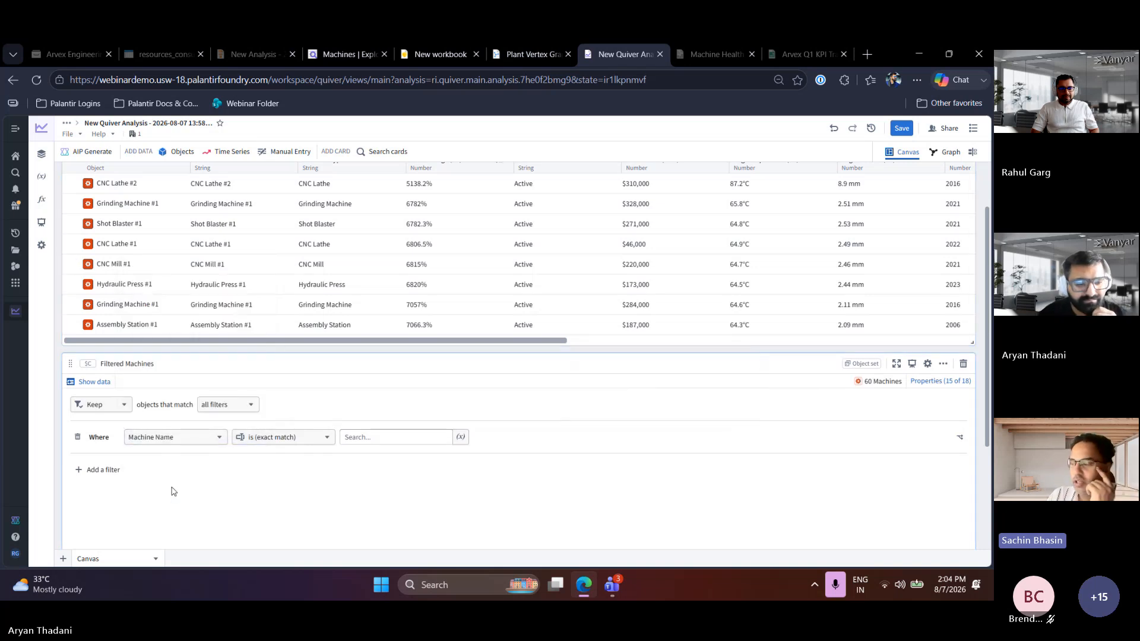
click(358, 439)
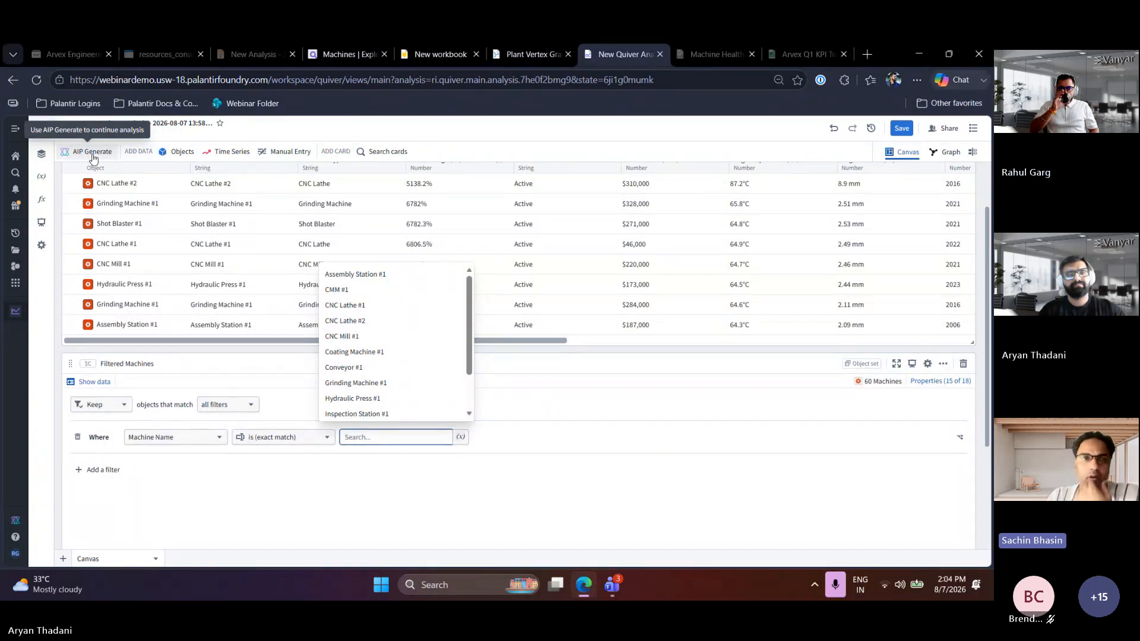
Open AIP Generate, then open the AIP assistant in Developer Assist mode and check its other available modes
click(93, 153)
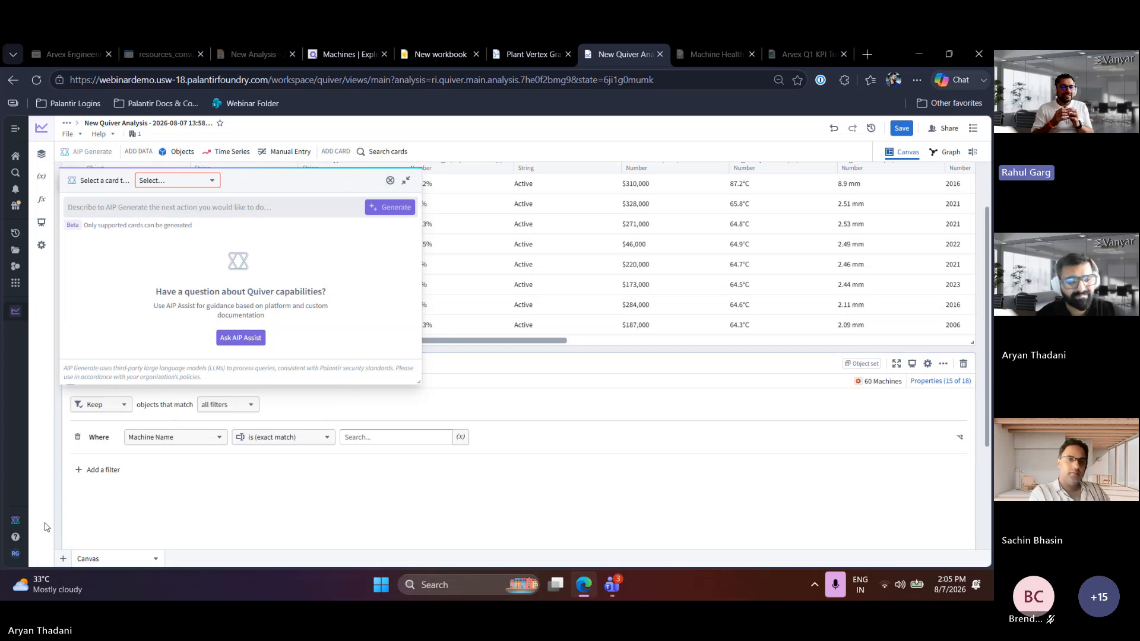
click(17, 526)
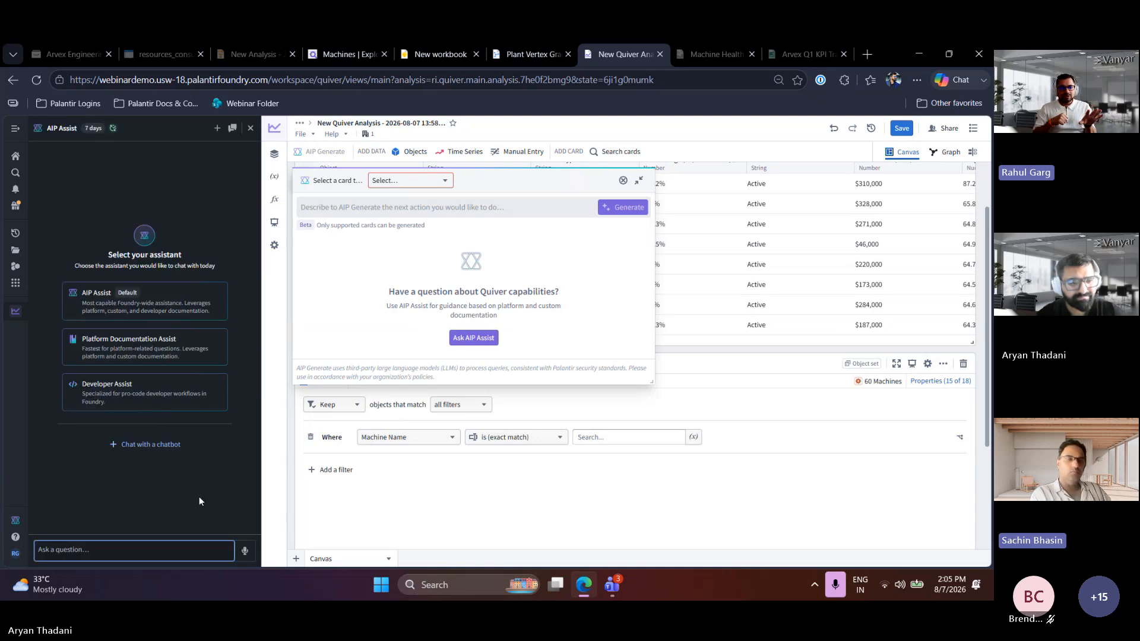
click(176, 395)
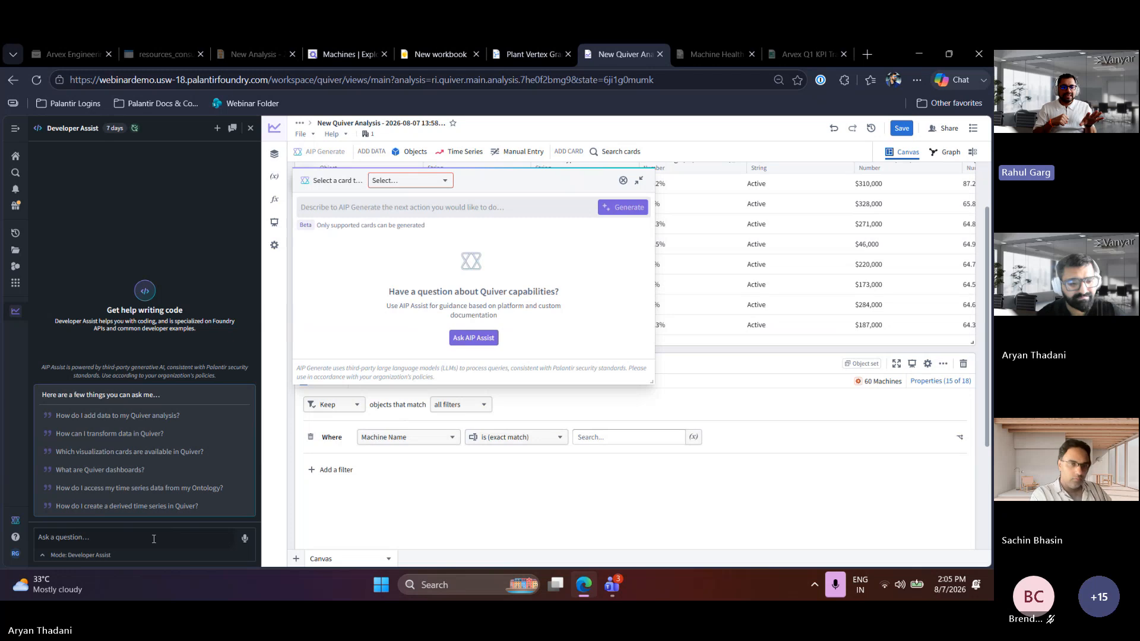
click(59, 555)
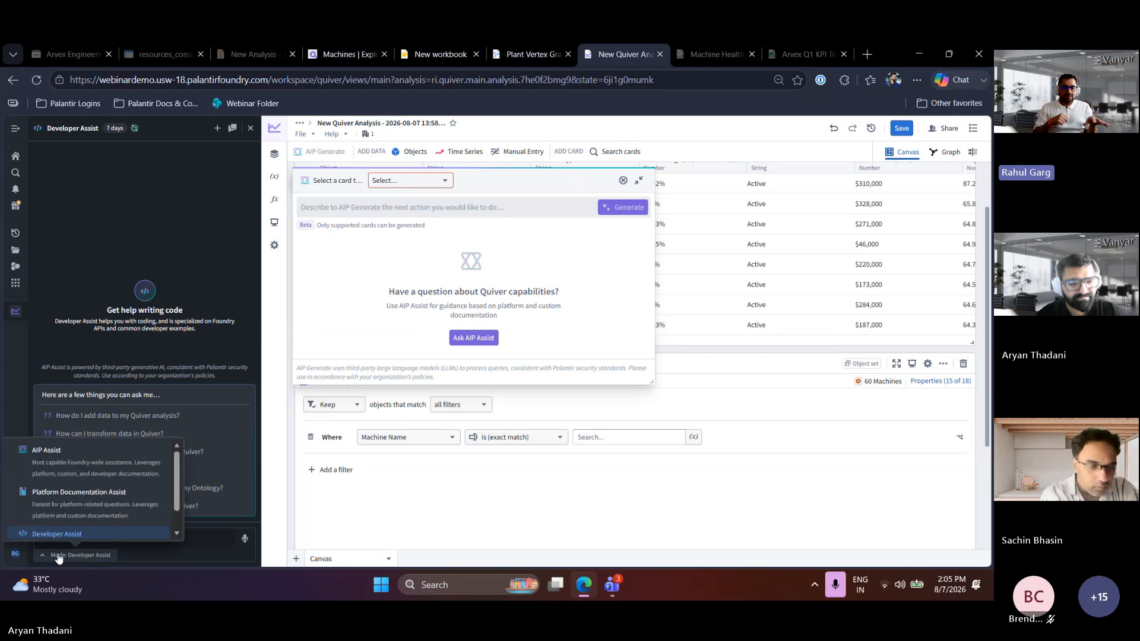
click(148, 554)
click(135, 541)
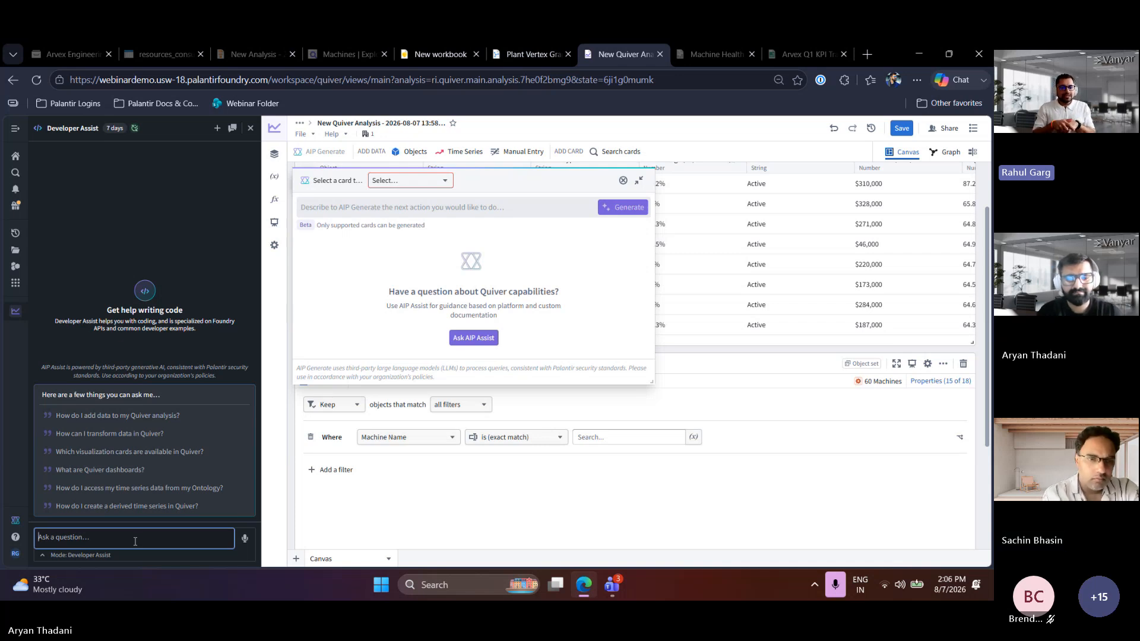
Ask Developer Assist "How do I add data to my Quiver analysis?", read through its answer, and close the assistant
click(130, 414)
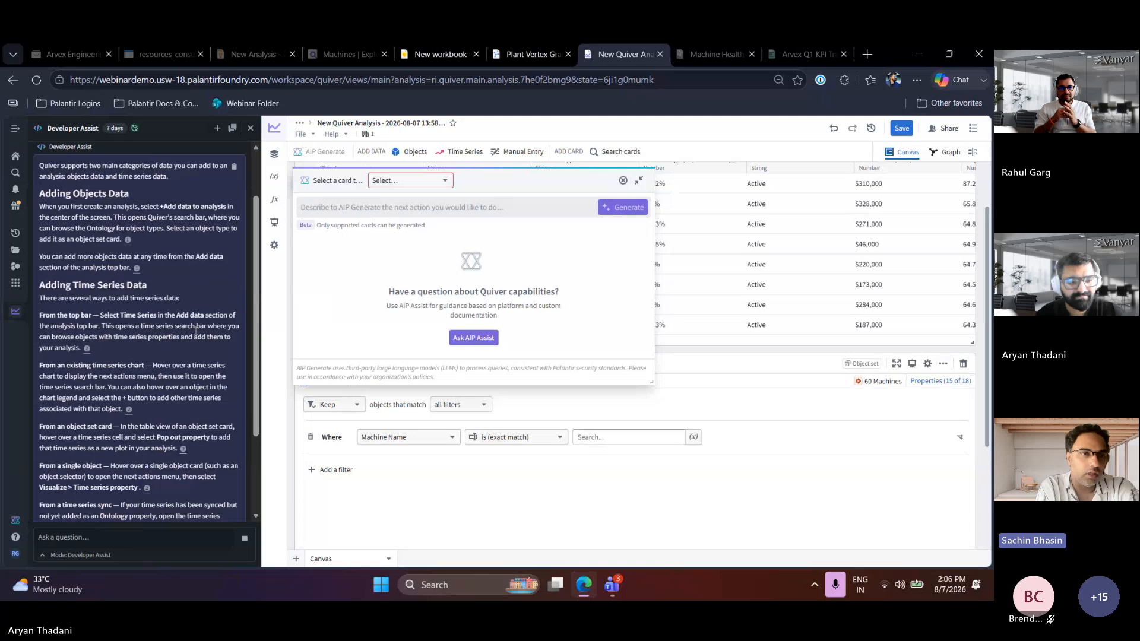
scroll(196, 330, up, 5)
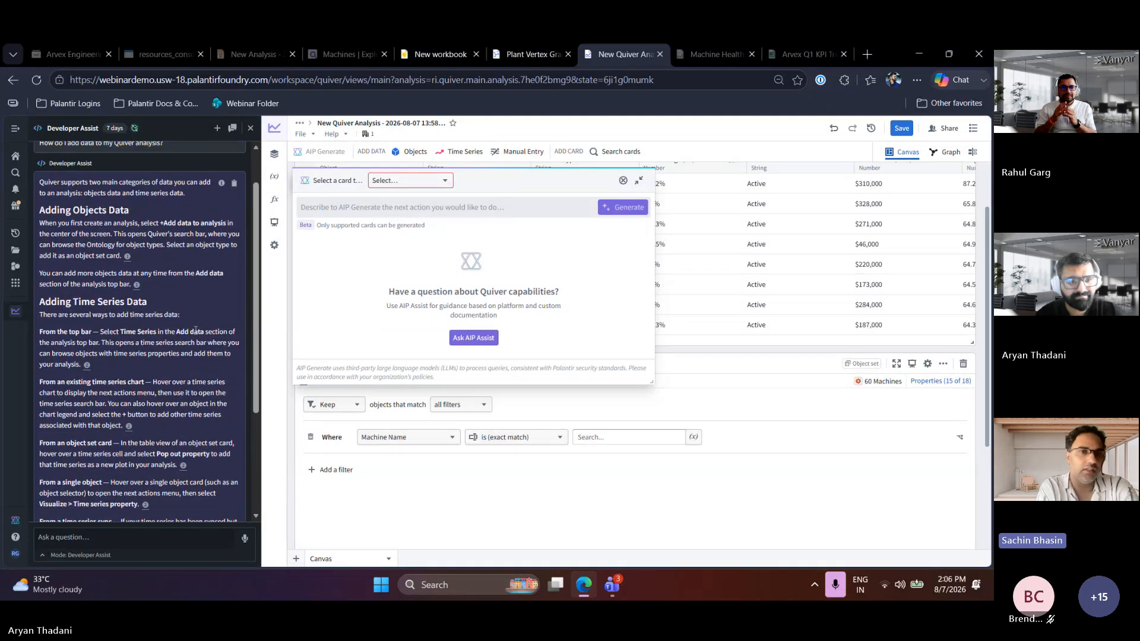
scroll(195, 330, up, 1)
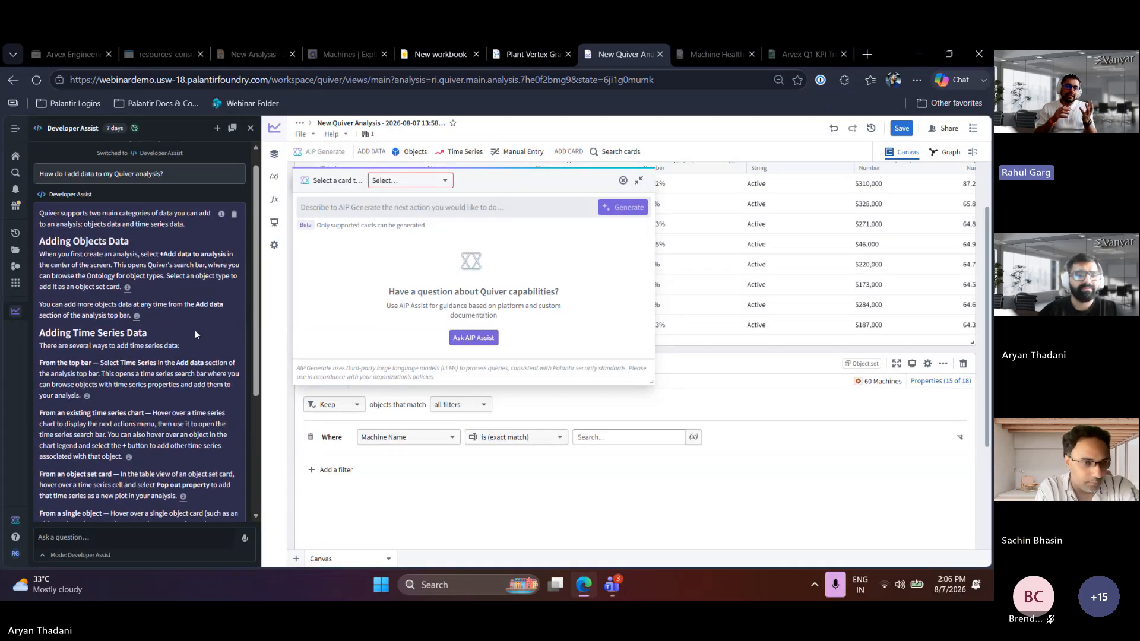
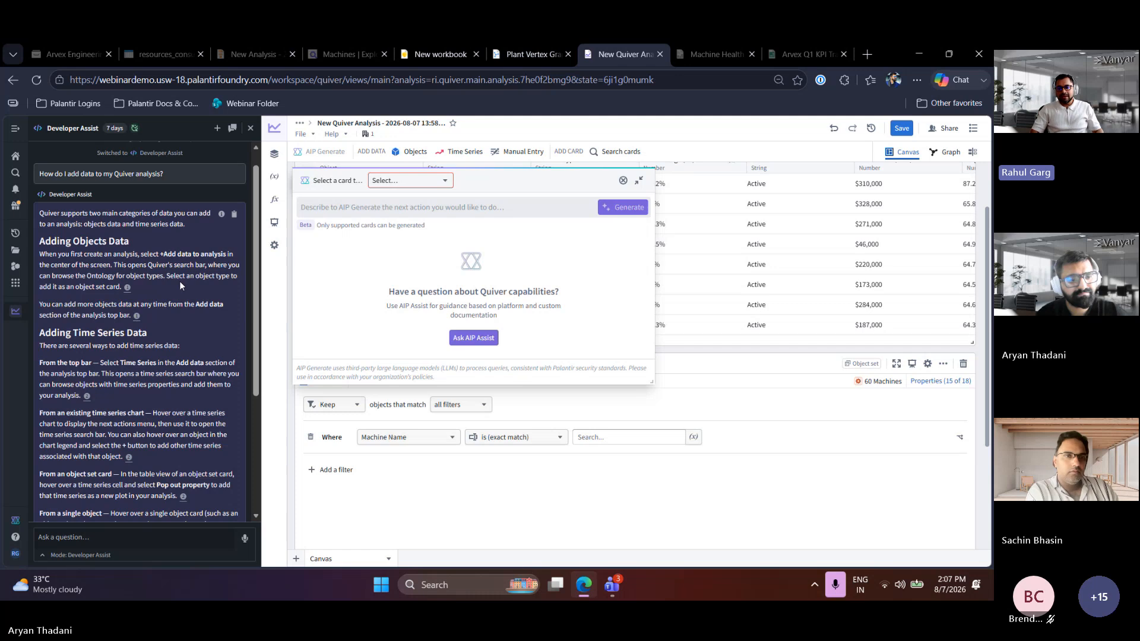
scroll(180, 280, down, 2)
scroll(180, 285, down, 1)
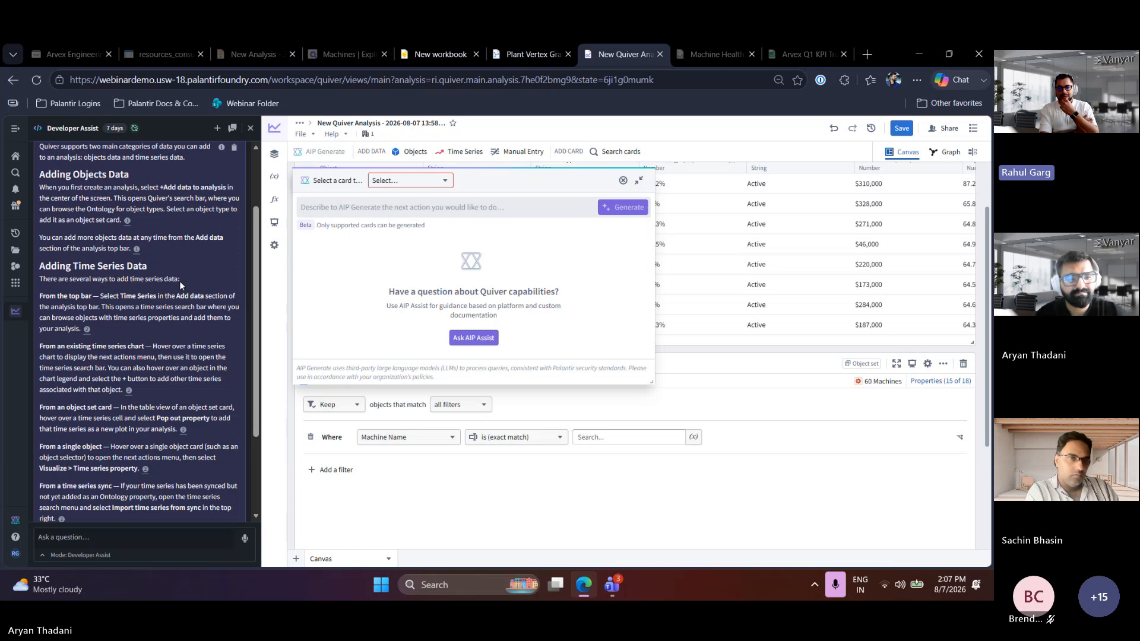
scroll(180, 280, down, 4)
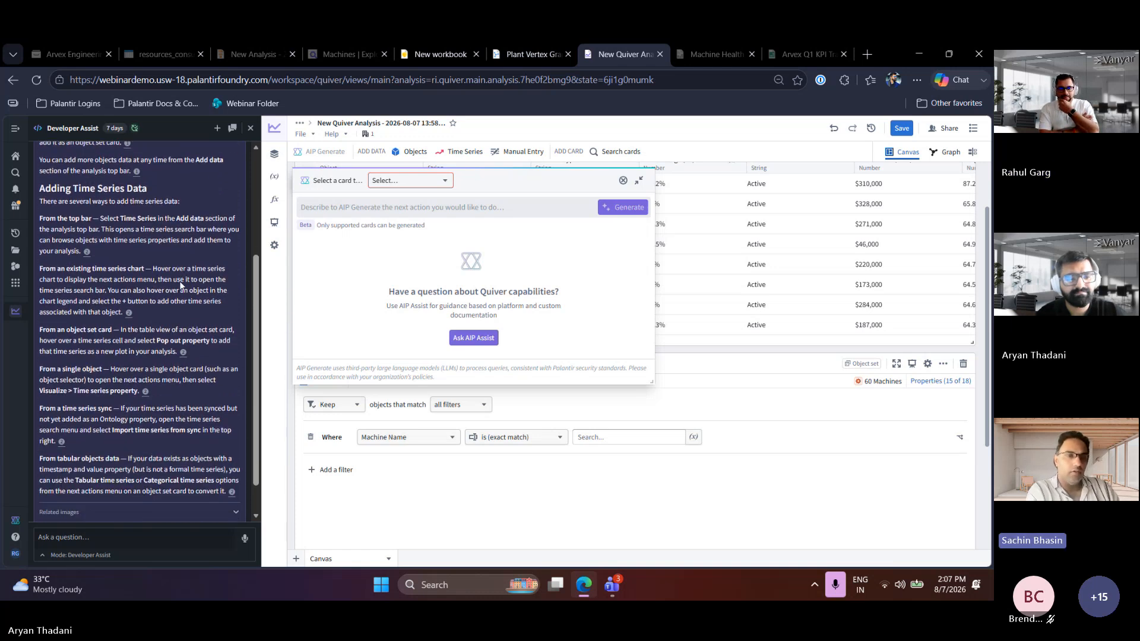
scroll(180, 285, down, 2)
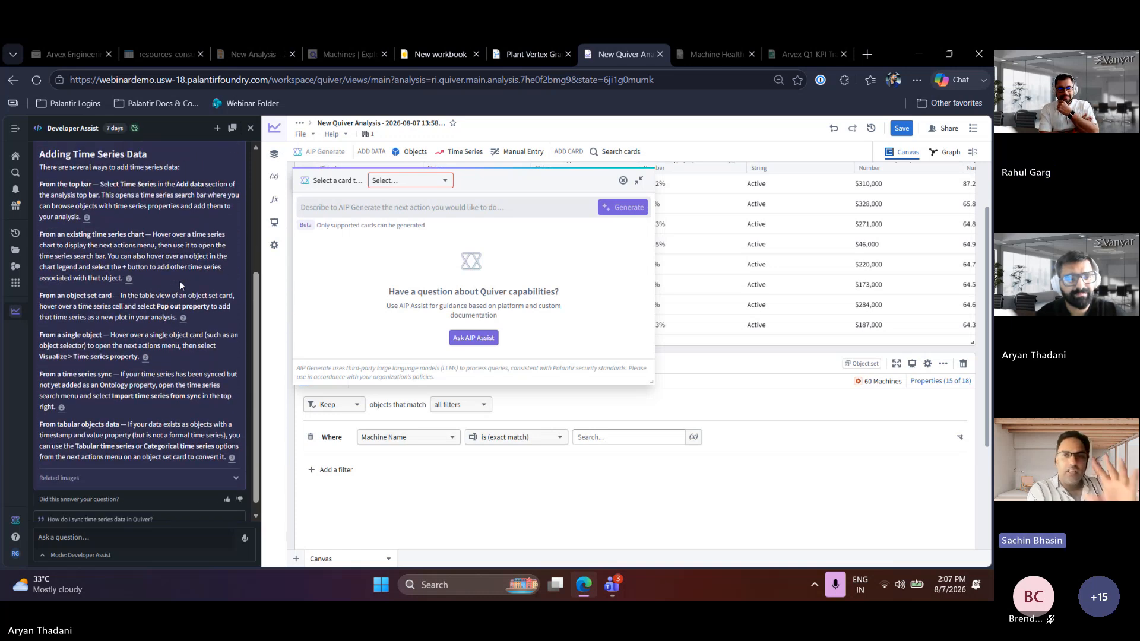
scroll(179, 280, up, 1)
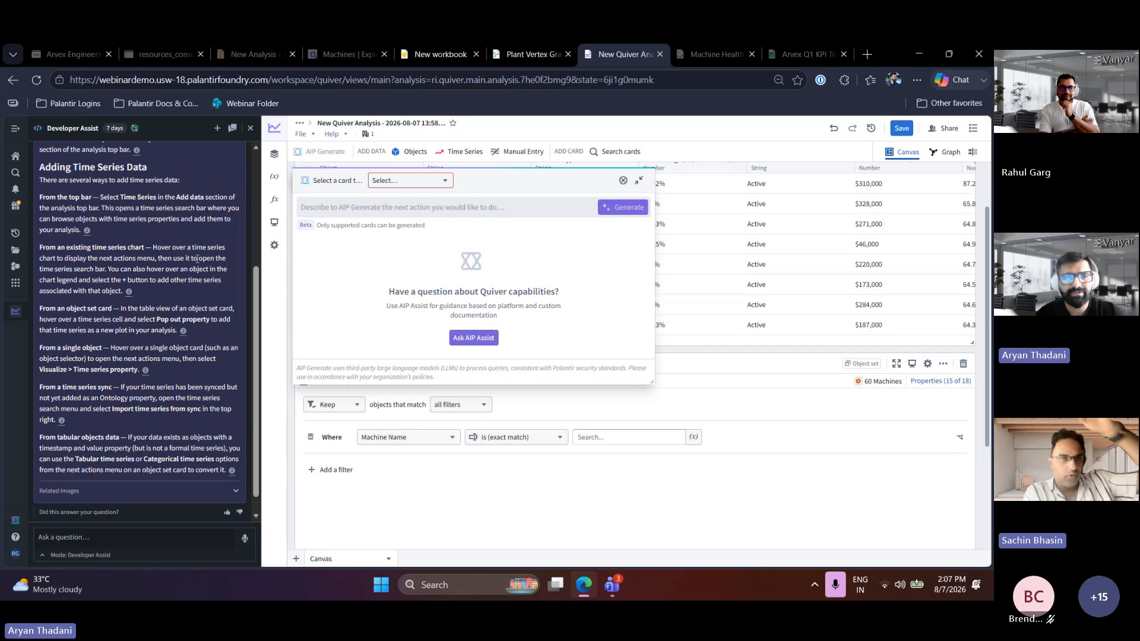
scroll(197, 259, up, 2)
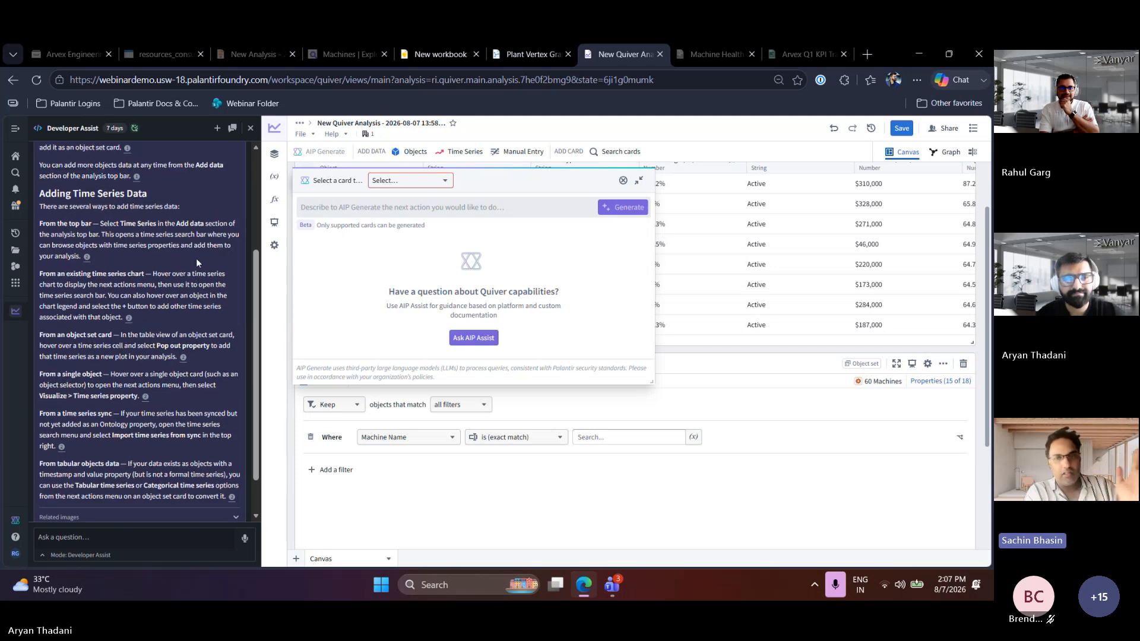
scroll(197, 259, up, 3)
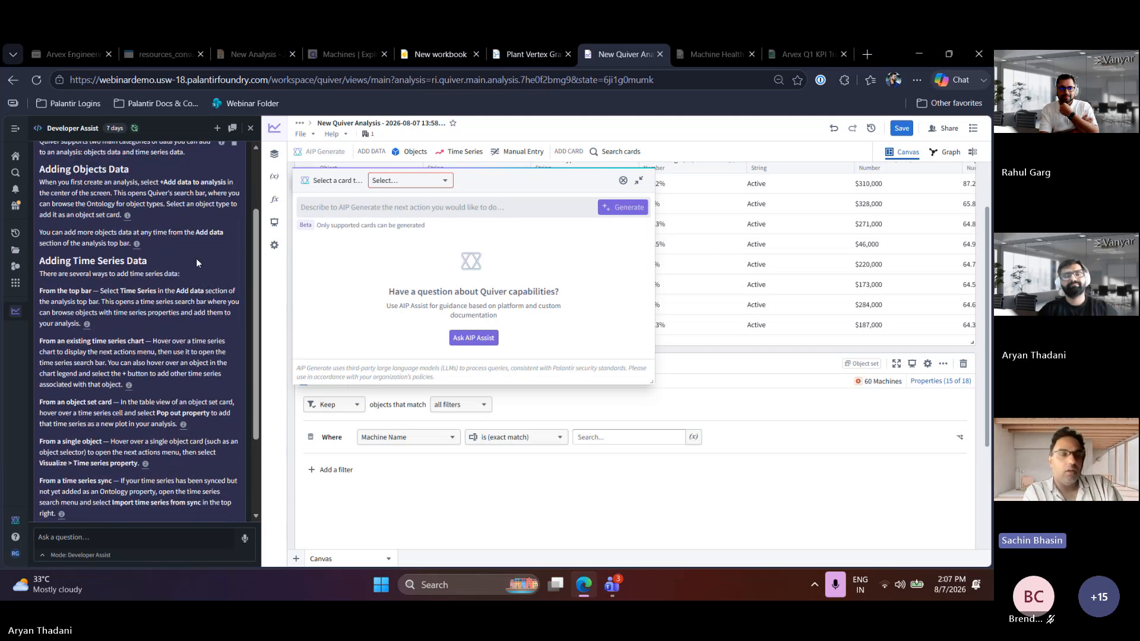
scroll(197, 258, up, 3)
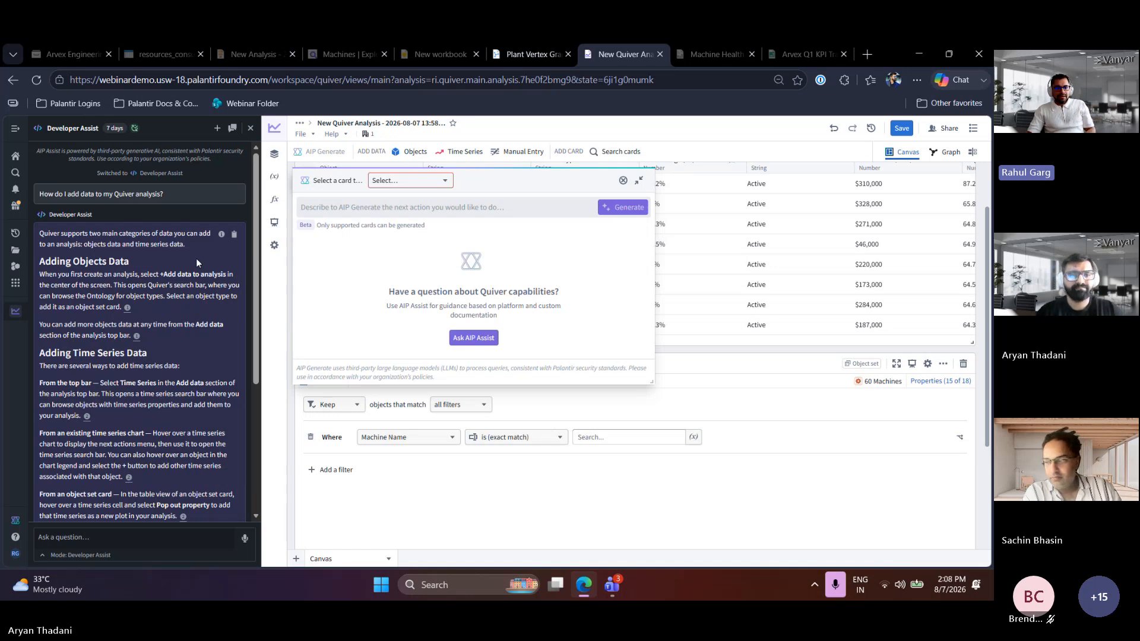
click(250, 128)
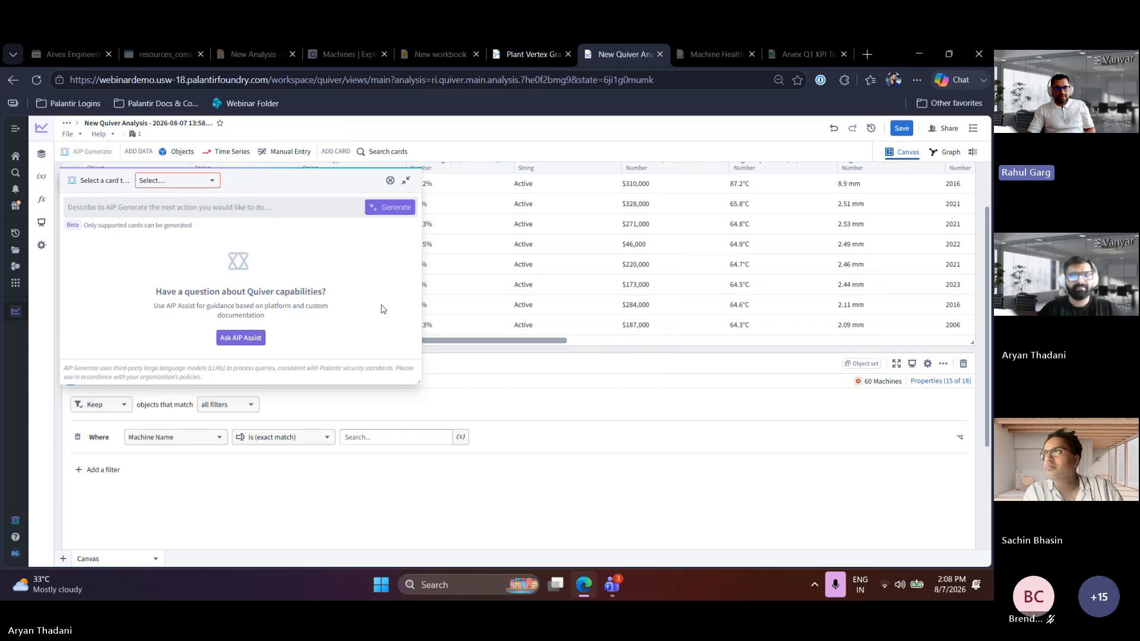
Set the Machine Name condition's value to CNC Lathe #2 and dismiss AIP Generate
click(400, 439)
text(CNC Lathe #2)
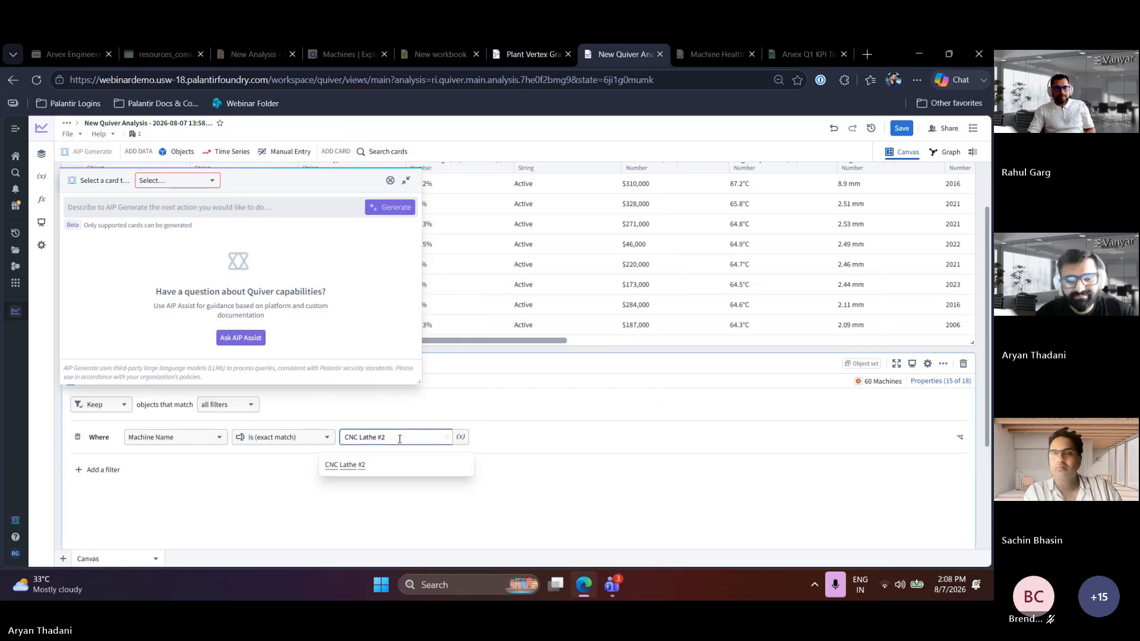
key(Return)
click(464, 489)
scroll(465, 489, down, 1)
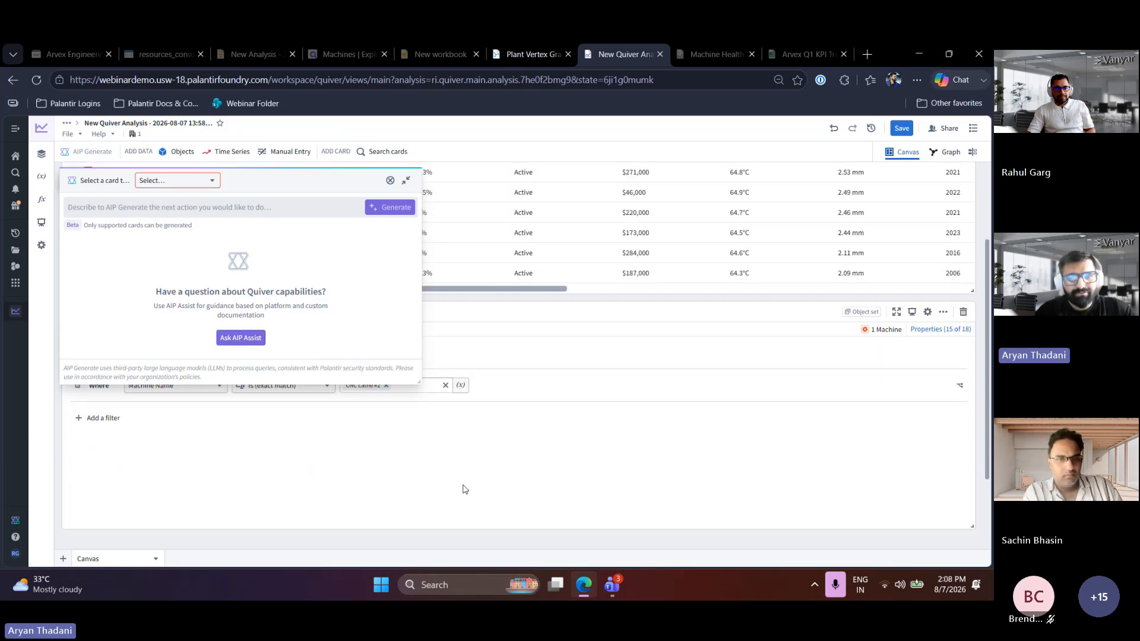
click(407, 186)
scroll(247, 491, down, 1)
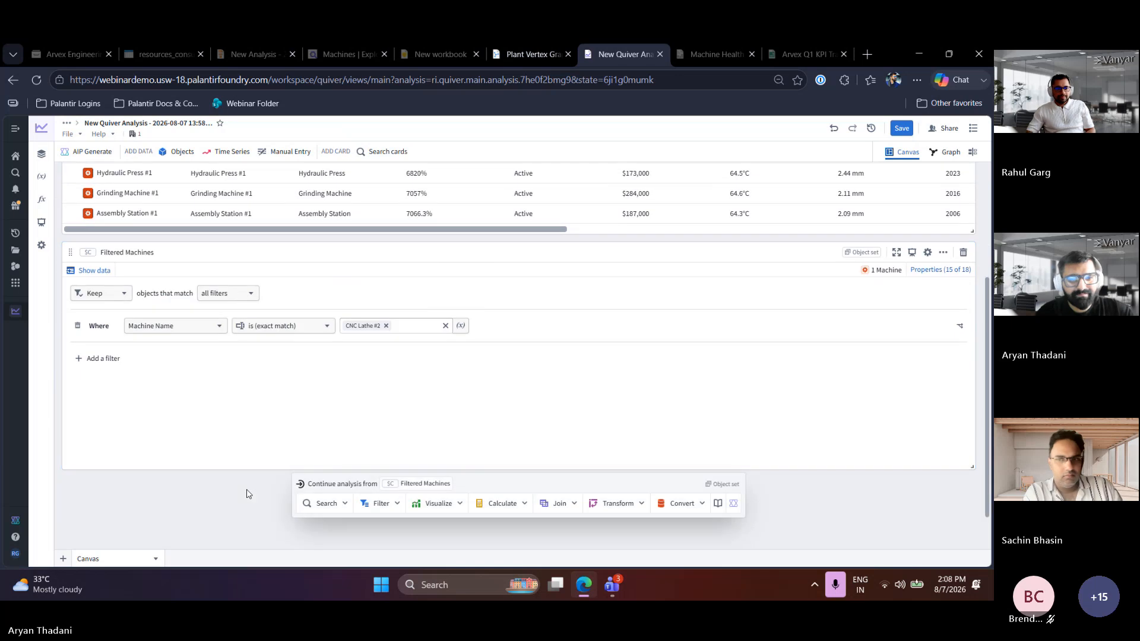
Examine the Filtered Machines card's data table, and return the card to its filter settings
scroll(219, 367, up, 1)
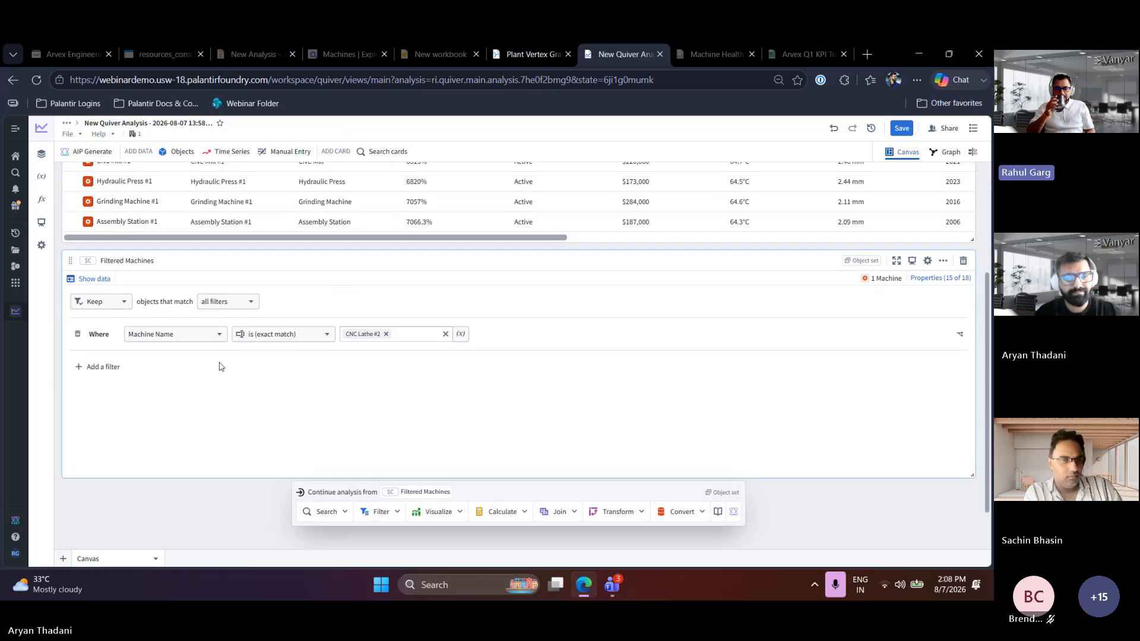
click(86, 297)
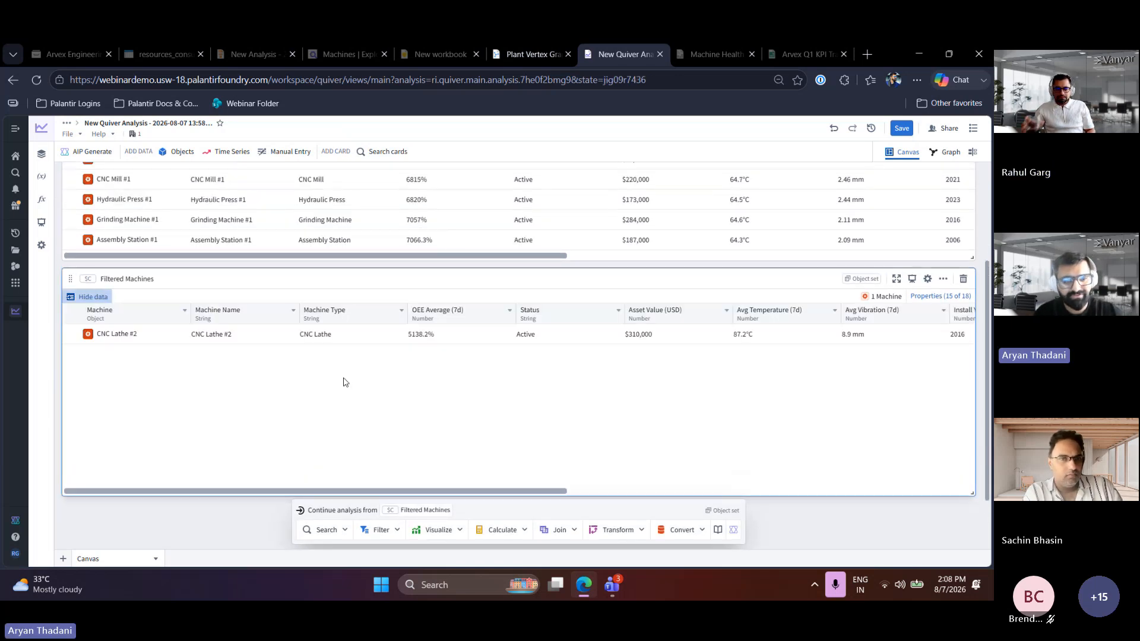
click(86, 297)
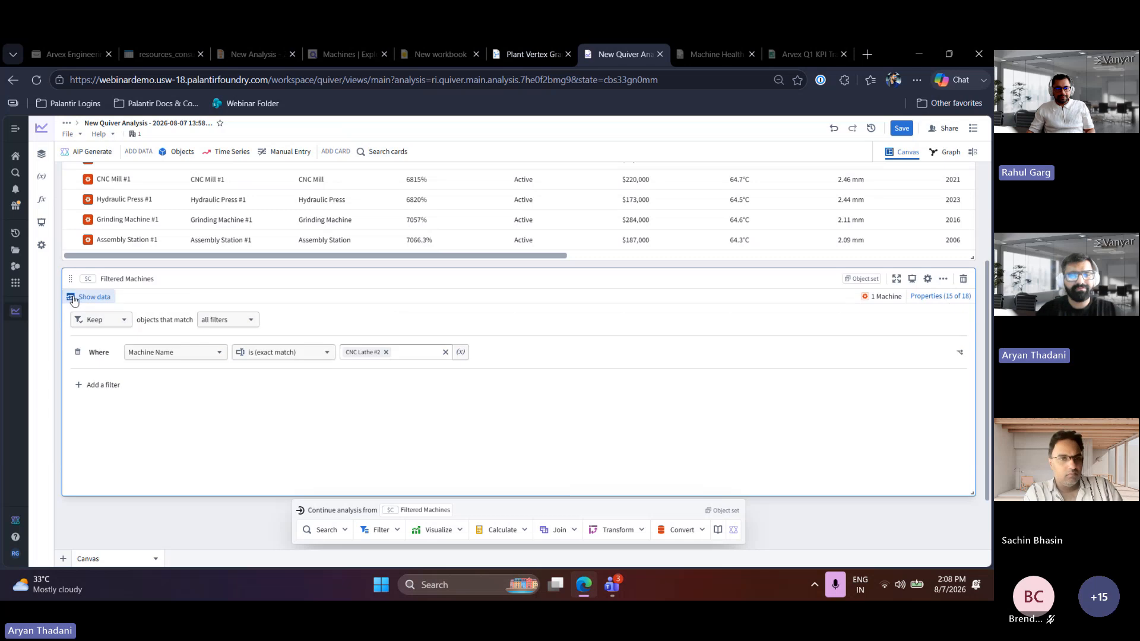
Continue from Filtered Machines with a Switch to linked object set card using the Machine Daily relation type
scroll(208, 423, down, 2)
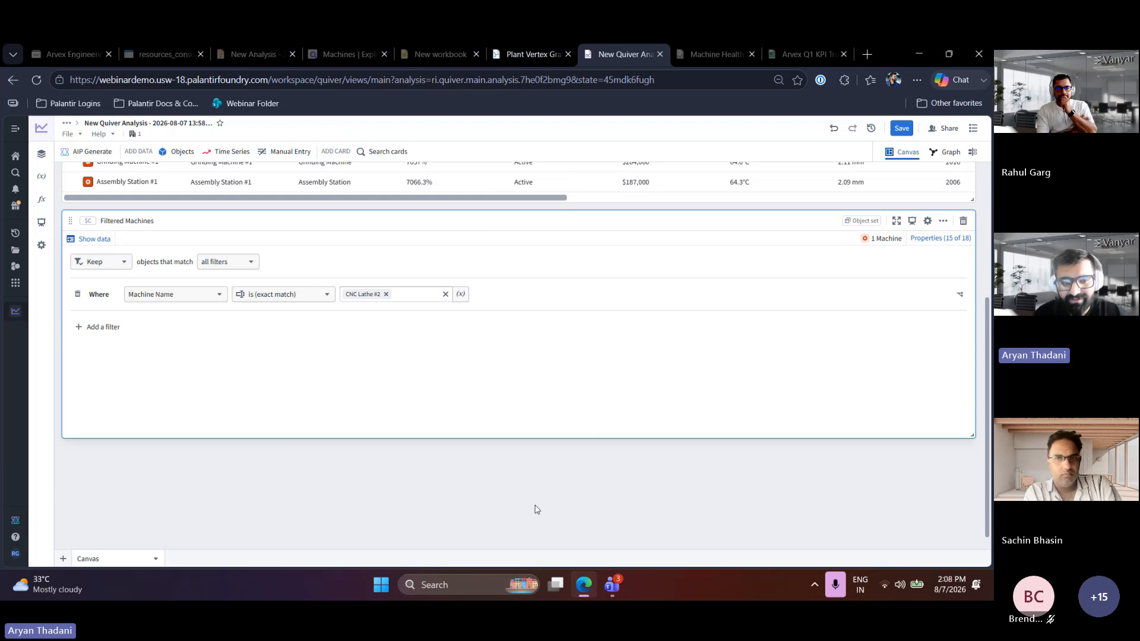
mouse_move(497, 390)
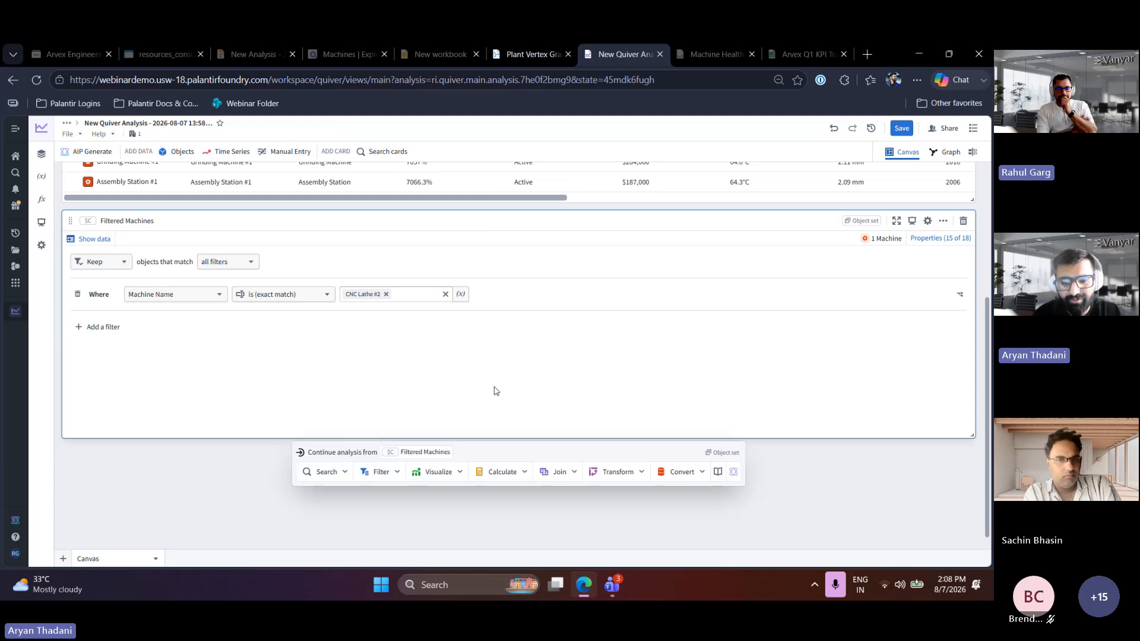
click(572, 473)
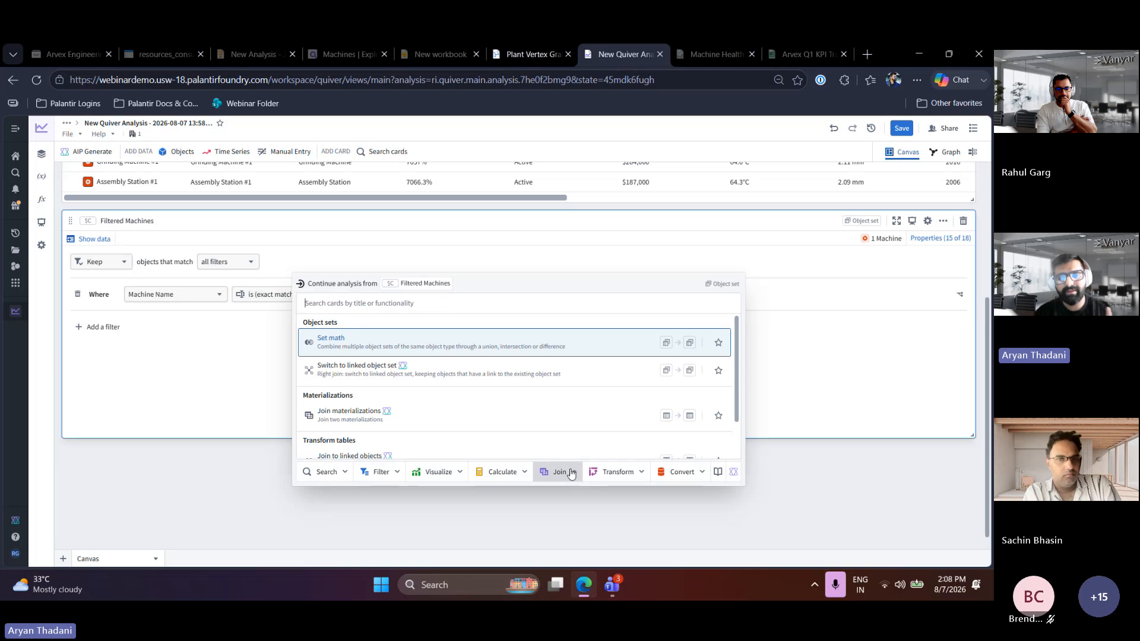
click(499, 378)
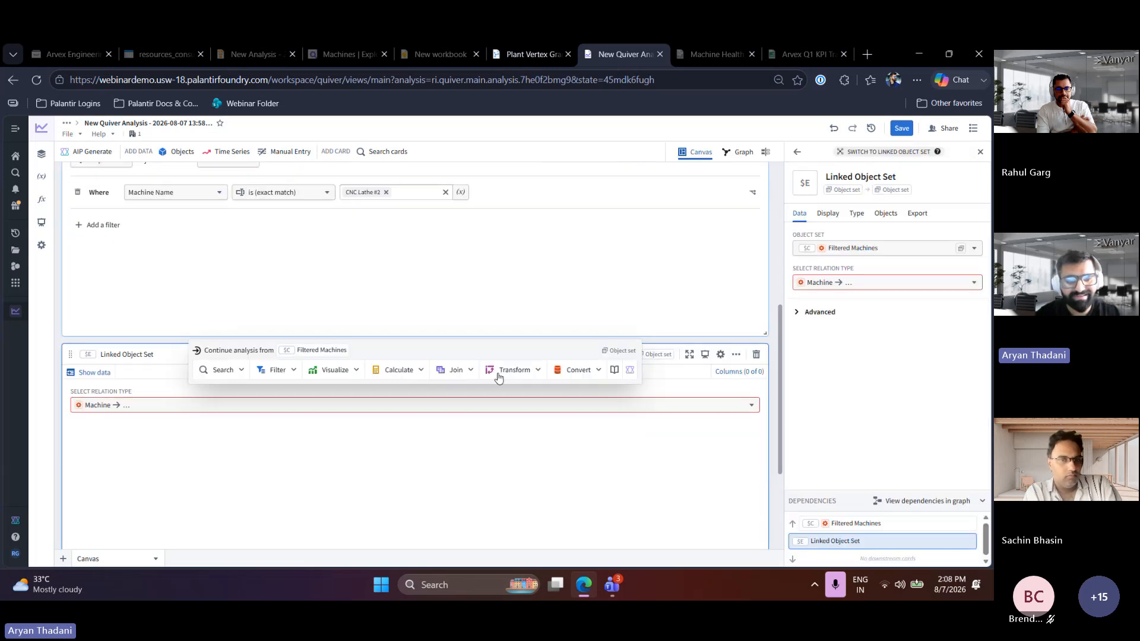
click(298, 402)
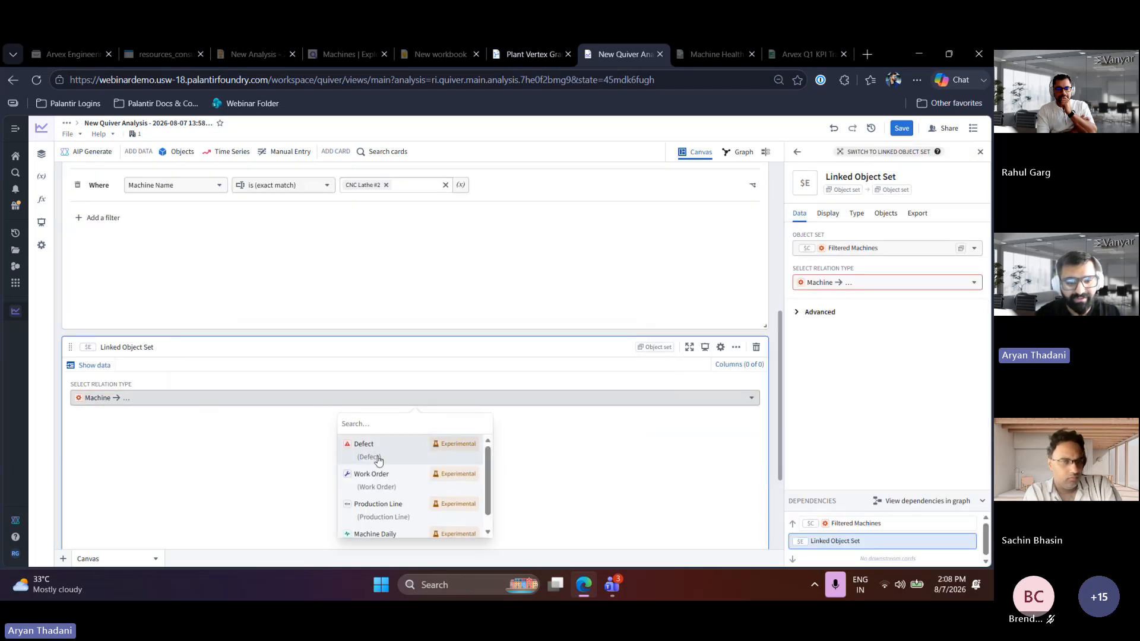
scroll(380, 469, down, 1)
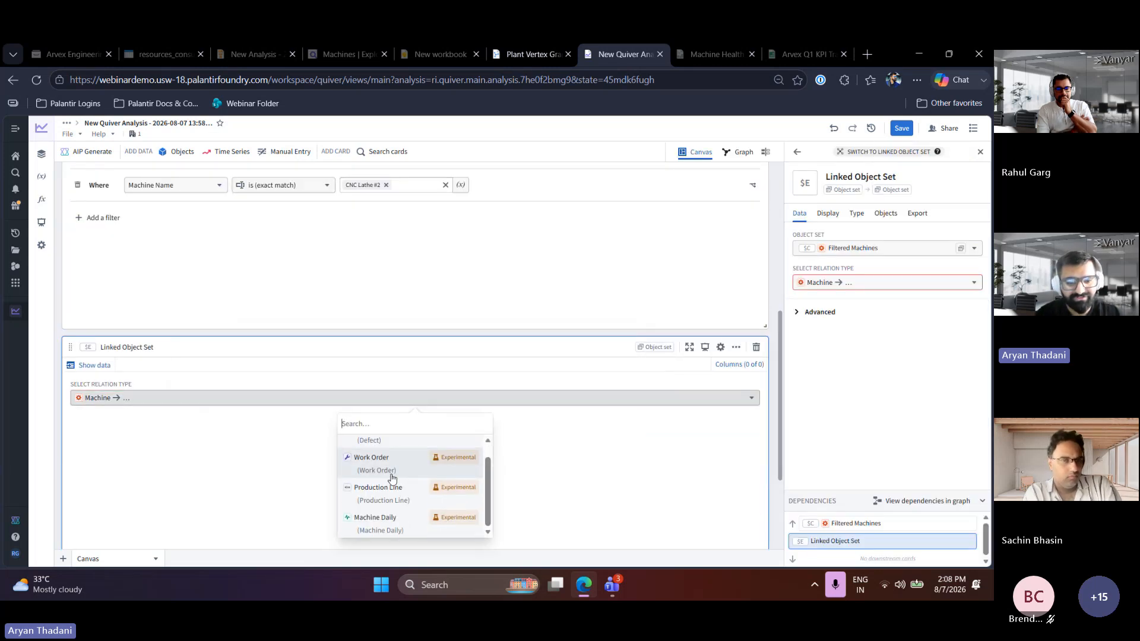
click(386, 524)
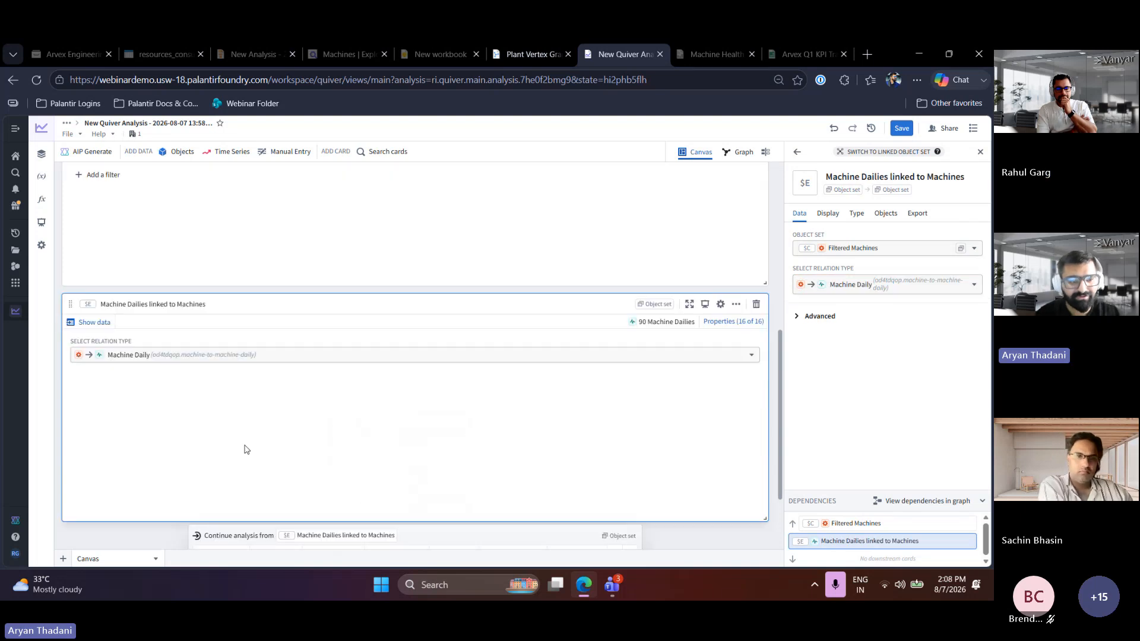
Examine the daily records in the Machine Dailies card's data table, and return the card to its relation settings
click(98, 322)
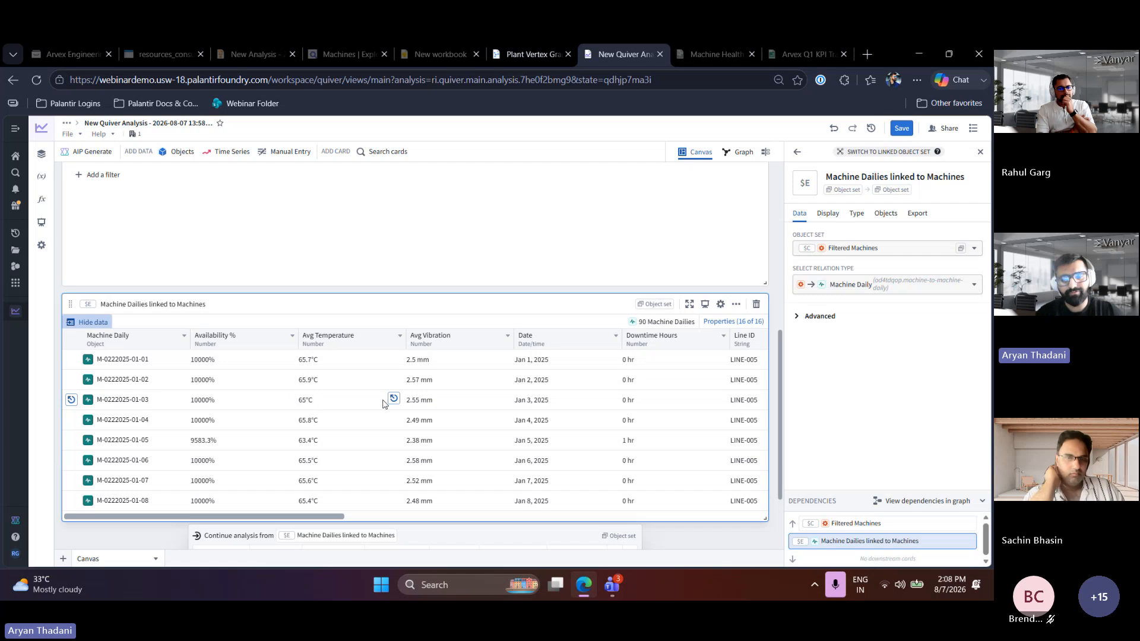
scroll(383, 404, up, 1)
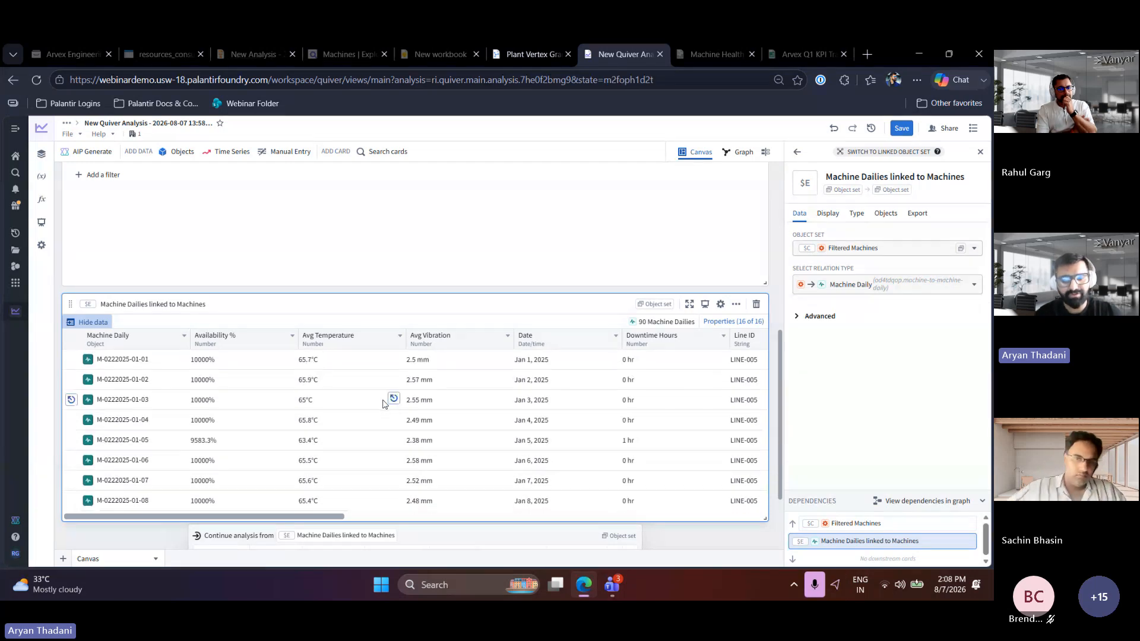
scroll(461, 410, down, 3)
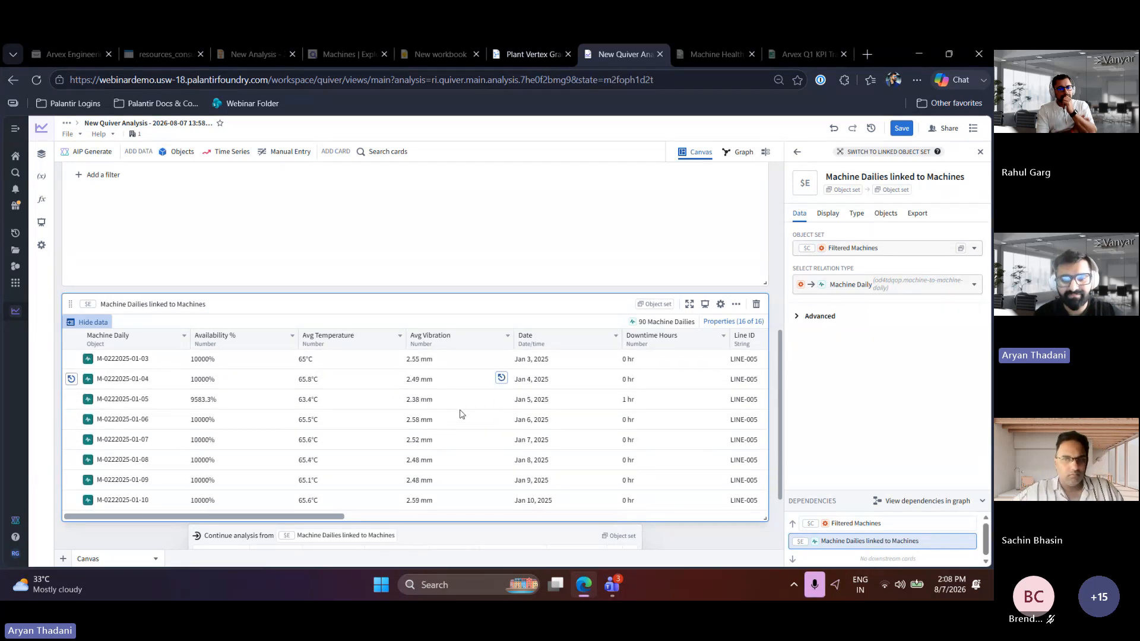
scroll(461, 414, down, 3)
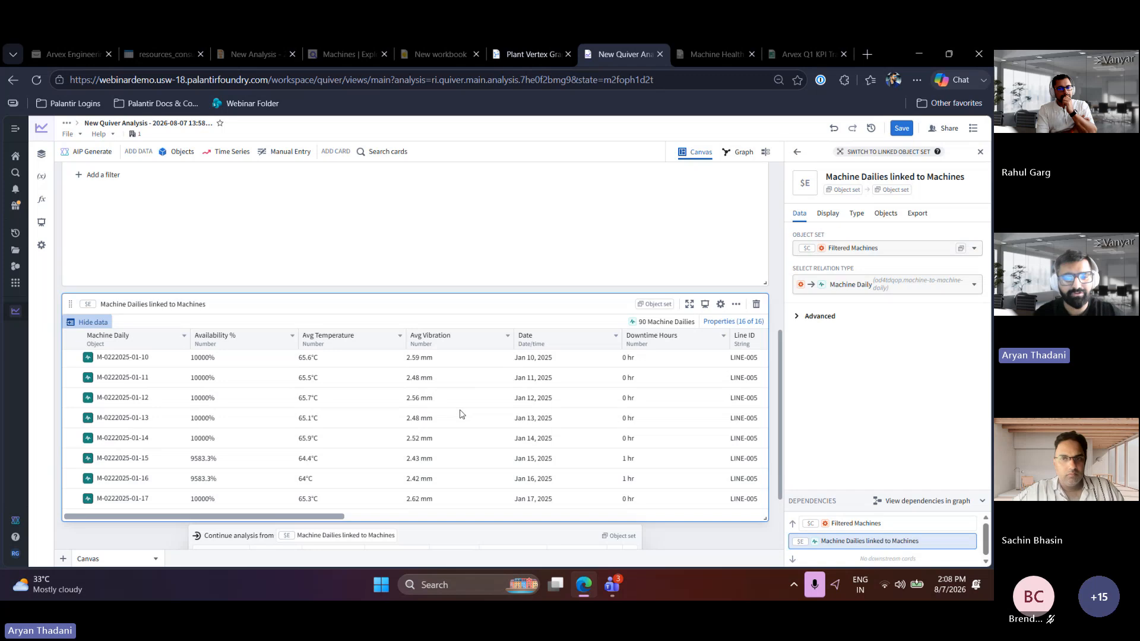
scroll(460, 414, up, 6)
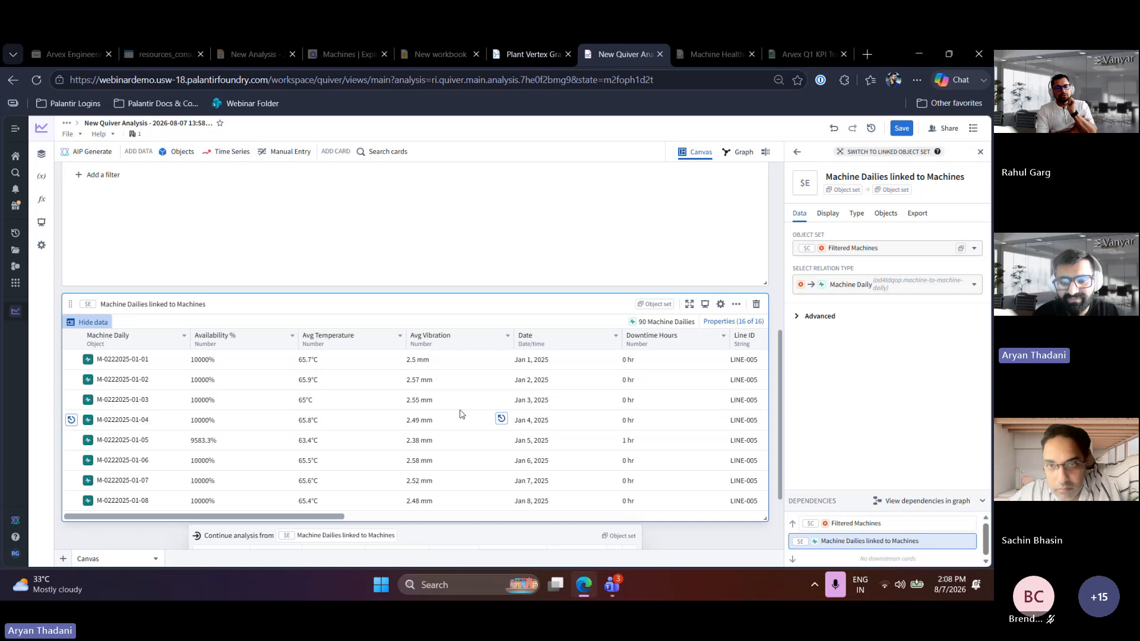
scroll(615, 440, right, 3)
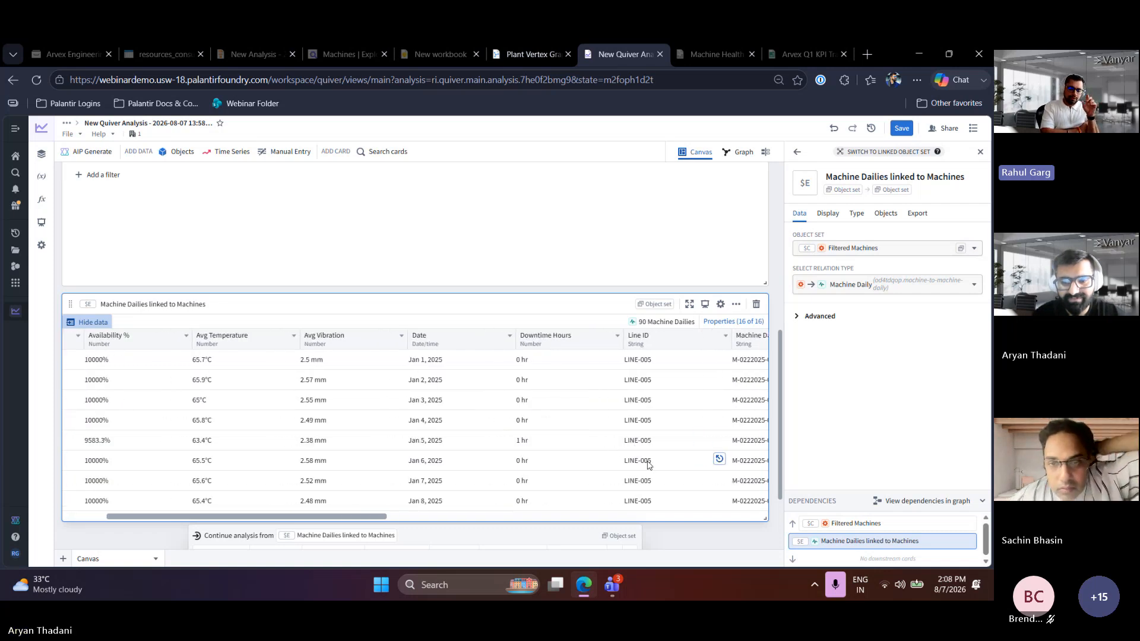
scroll(649, 465, left, 3)
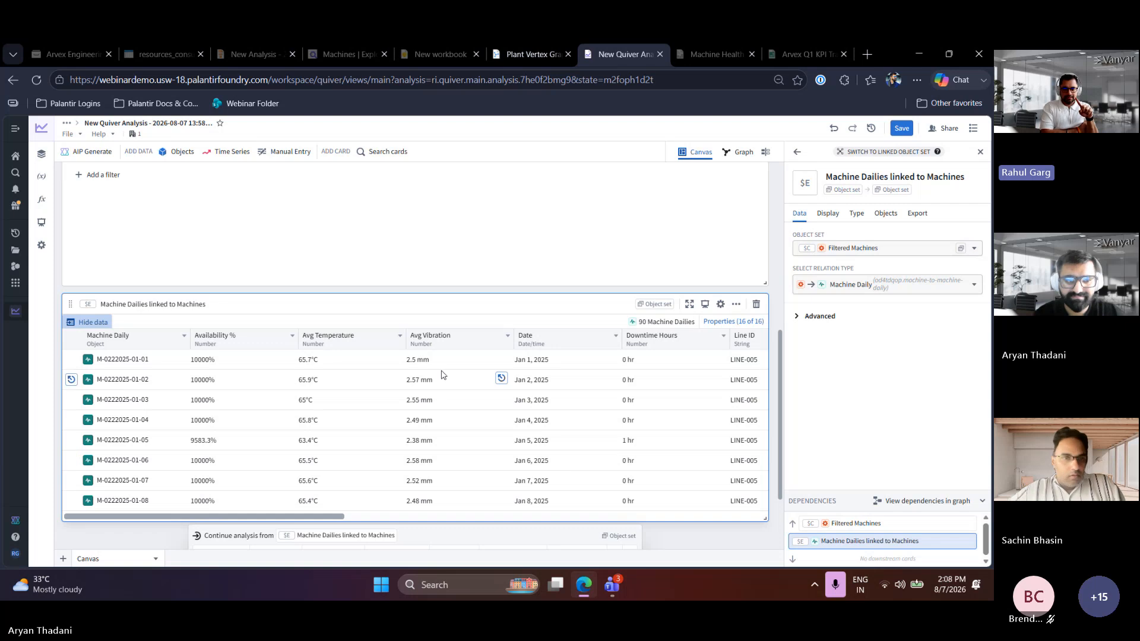
scroll(410, 362, up, 1)
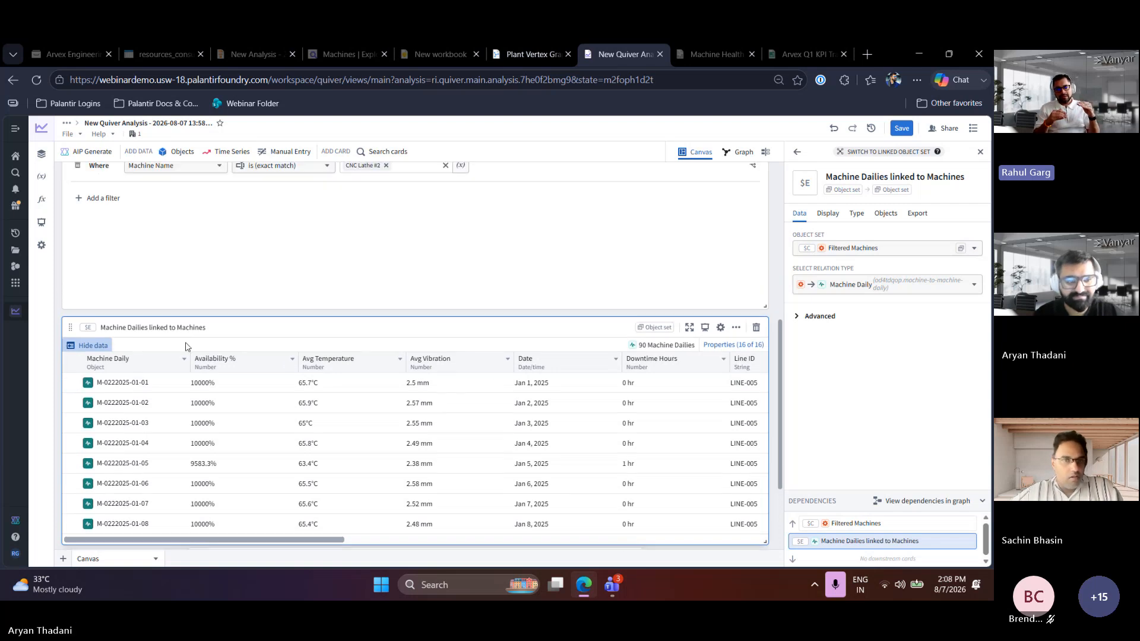
click(95, 346)
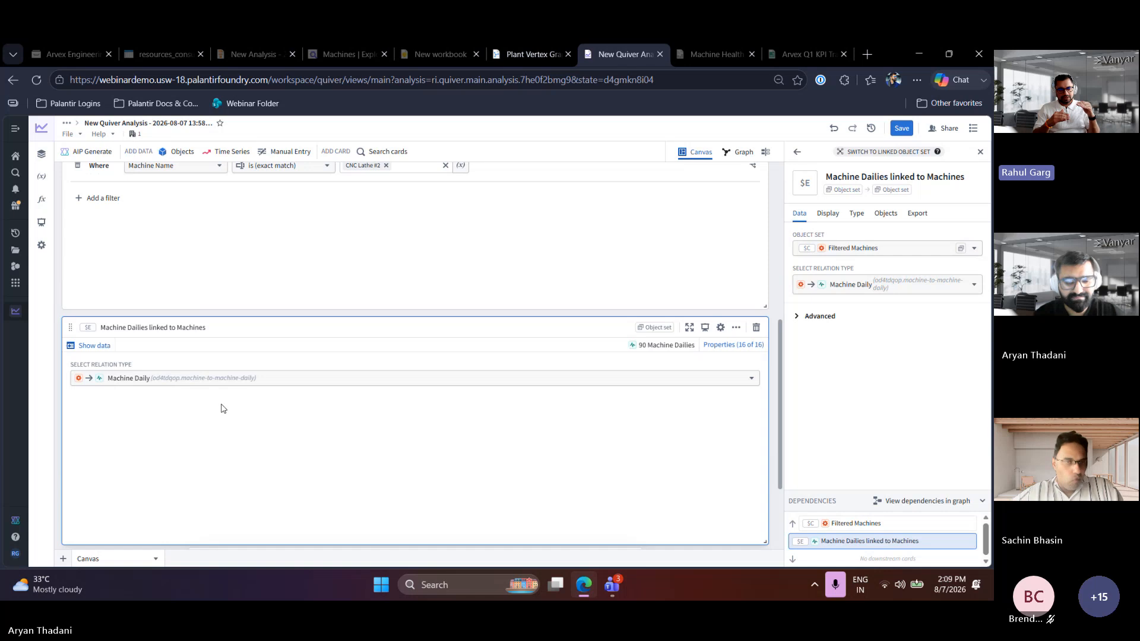
Add a Tabular time series visualization that continues from the Machine Dailies linked to Machines card
scroll(223, 408, down, 3)
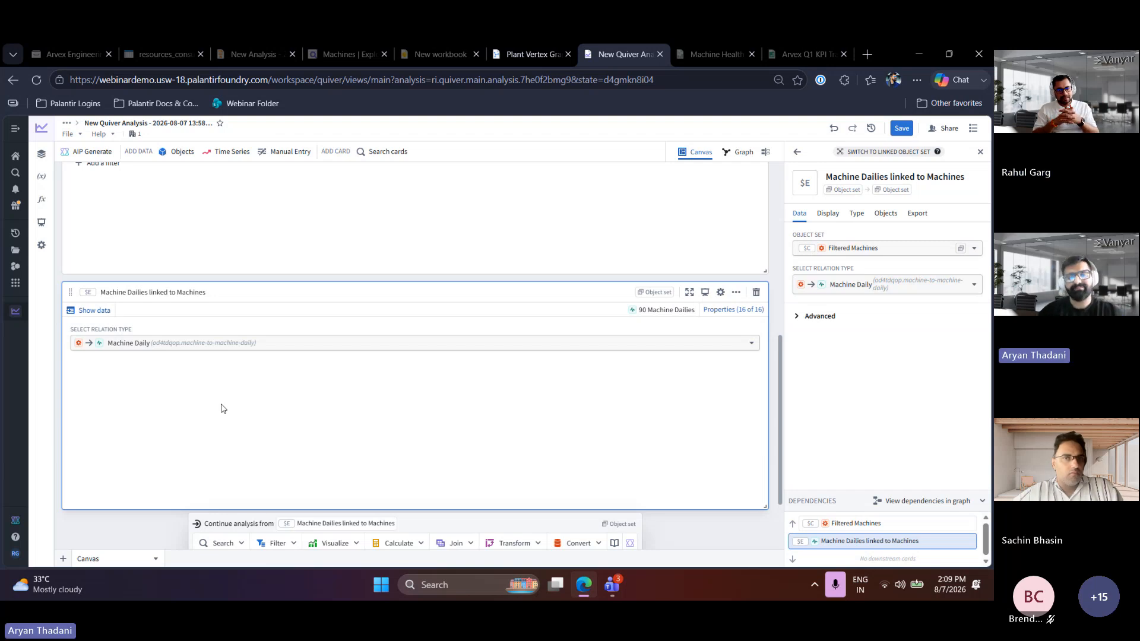
scroll(427, 420, down, 1)
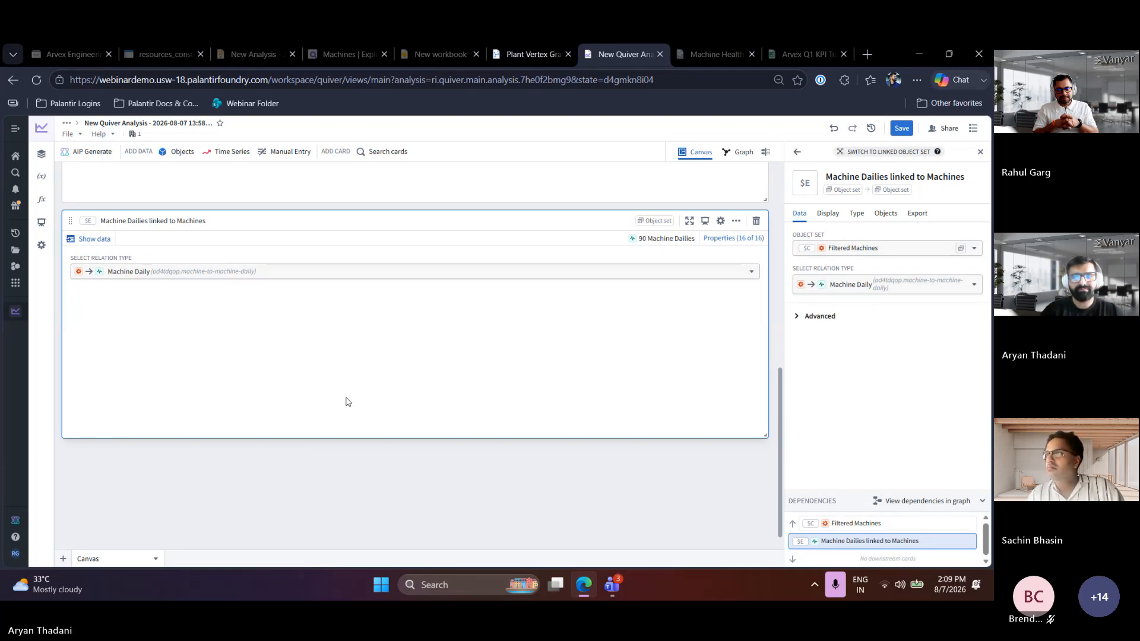
mouse_move(382, 302)
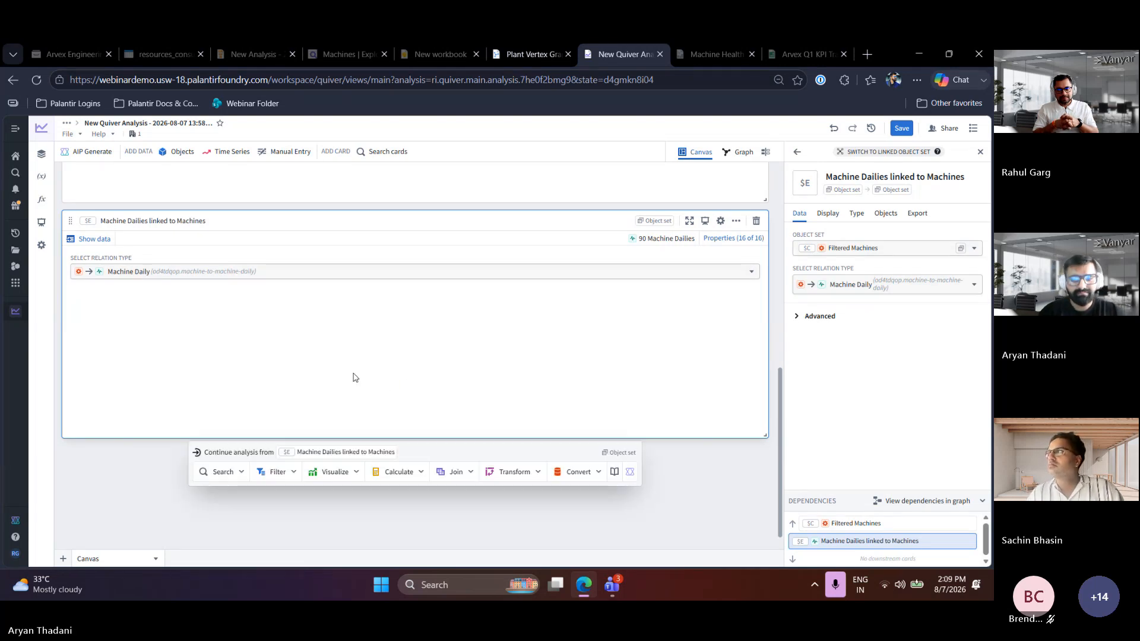
click(331, 472)
click(254, 405)
click(240, 417)
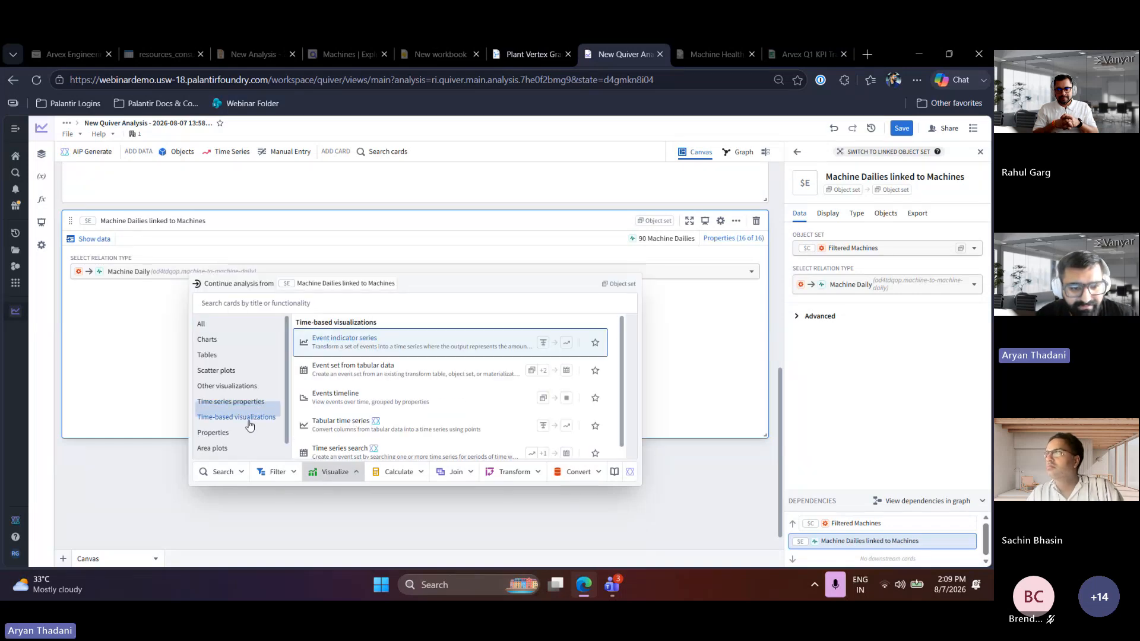
click(394, 422)
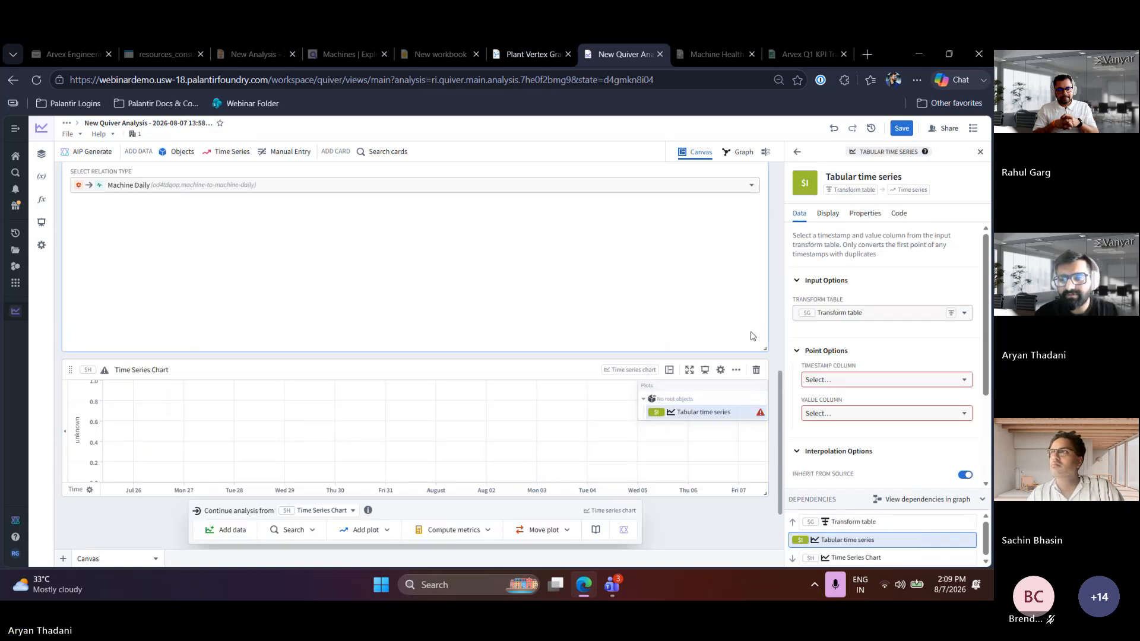
Set the tabular time series to use Date as the timestamp column and OEE Average as the value column
scroll(851, 349, down, 1)
click(851, 349)
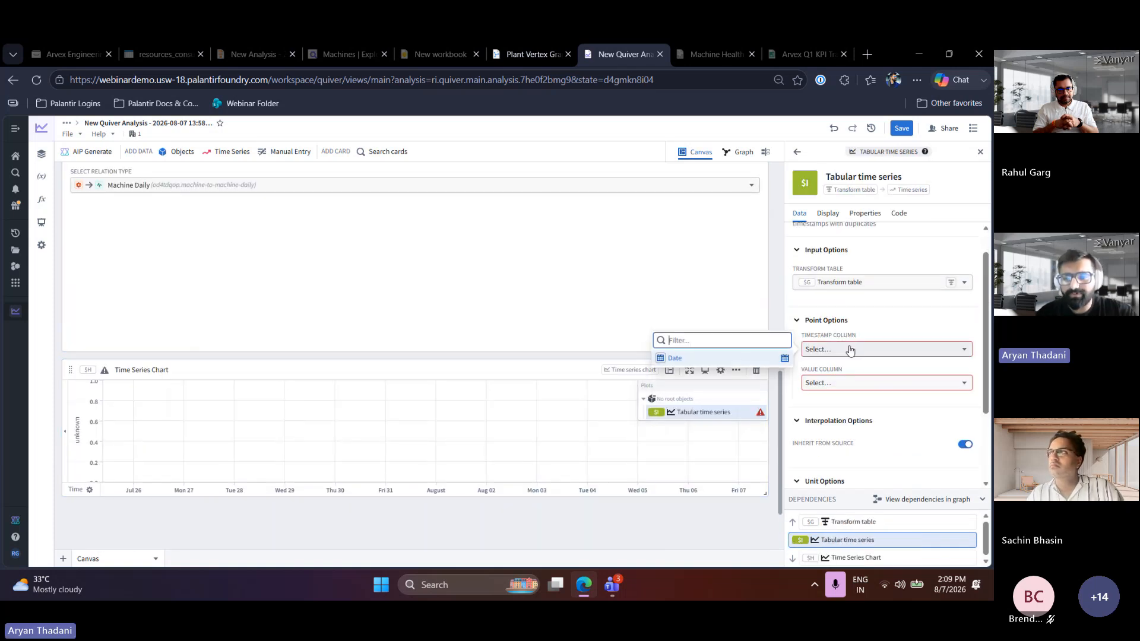
click(739, 359)
scroll(865, 334, down, 1)
click(855, 342)
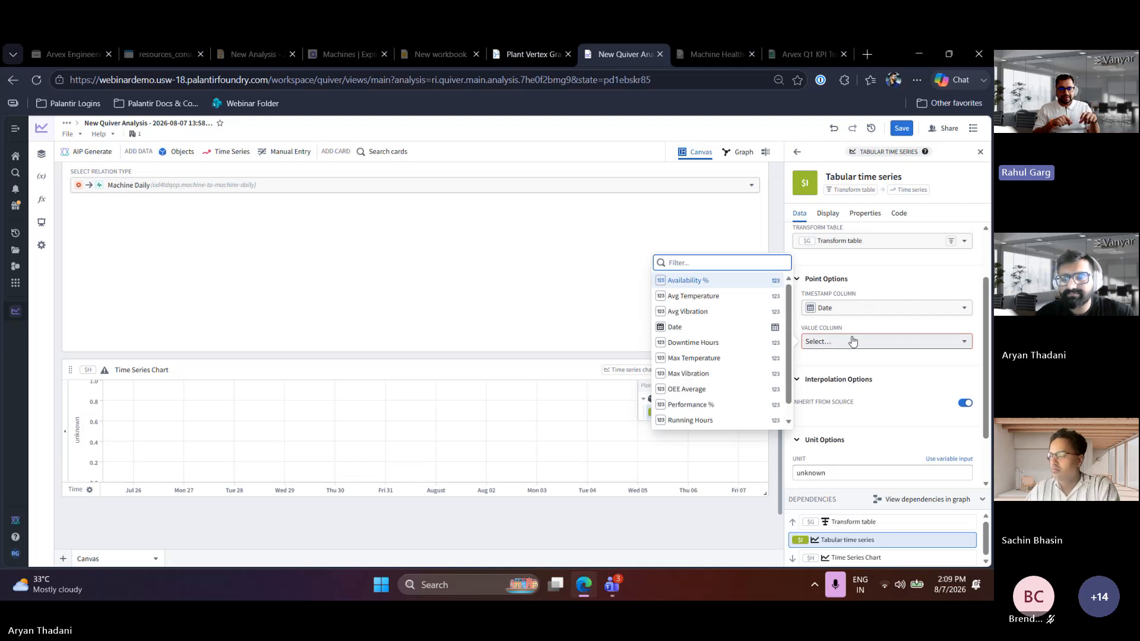
click(724, 395)
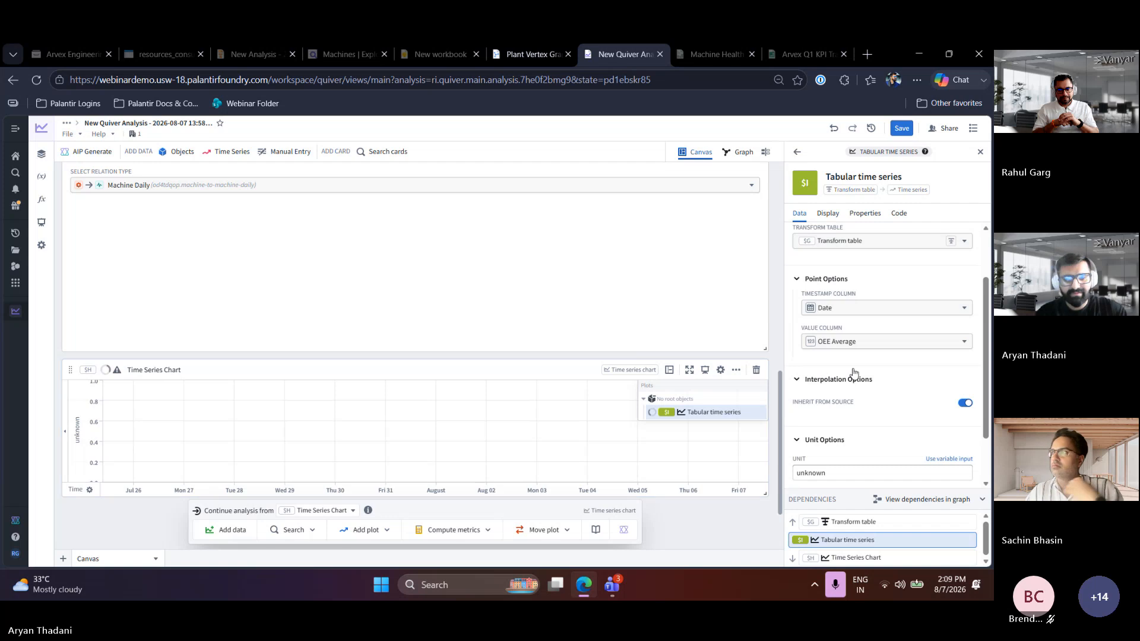
Set the start date of the chart's shared time axis range to January 1, 2025
click(89, 490)
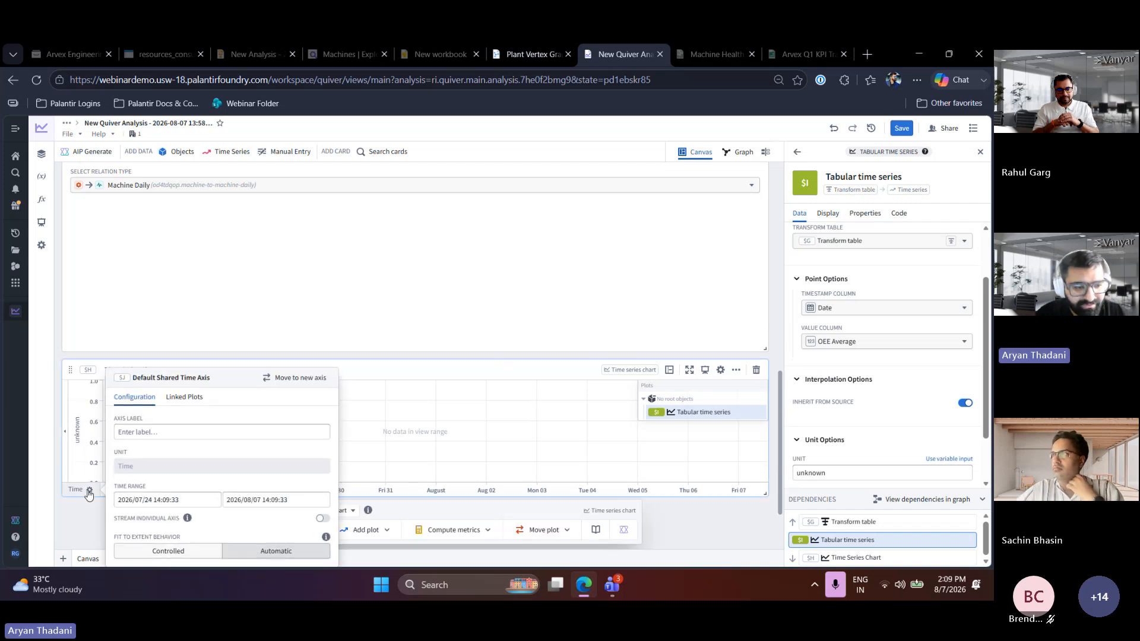
click(189, 502)
click(213, 341)
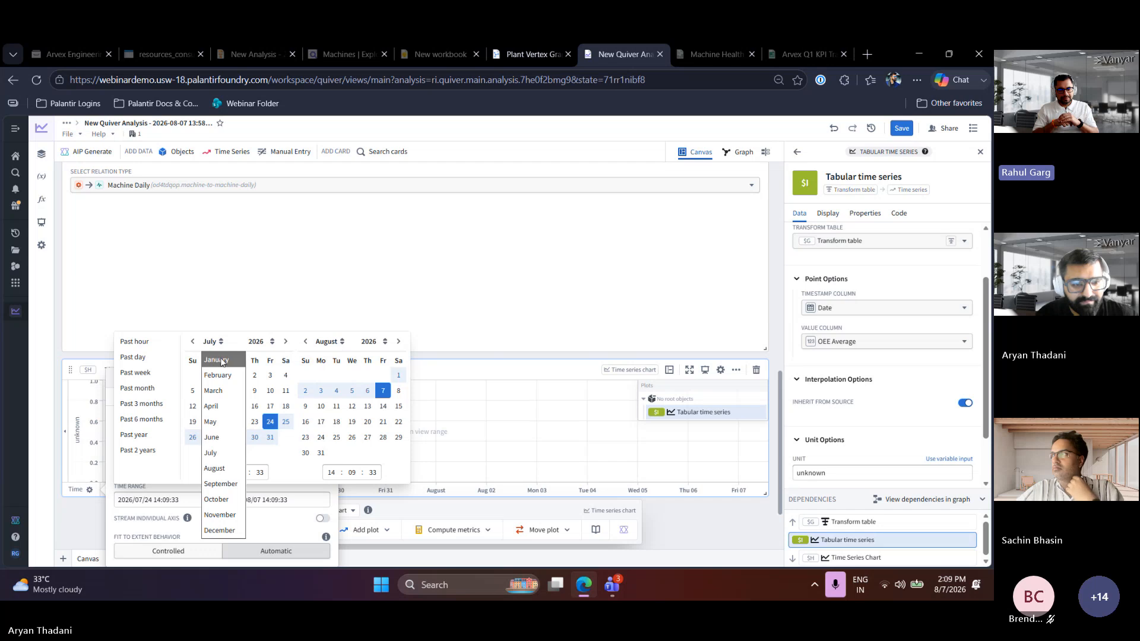
click(219, 361)
click(259, 342)
click(259, 310)
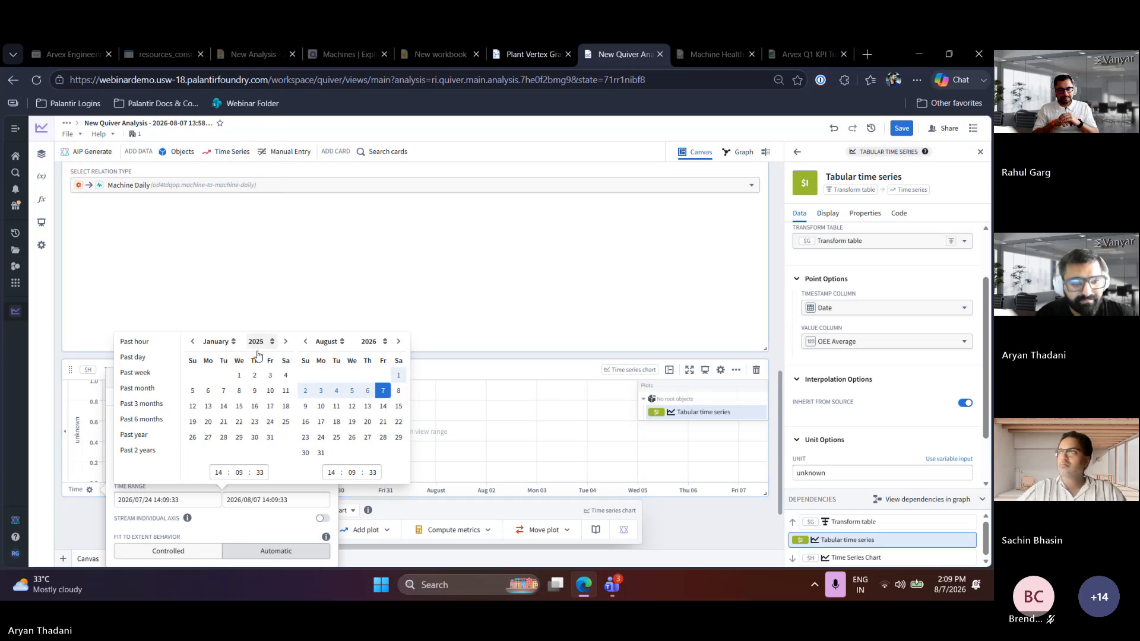
click(238, 375)
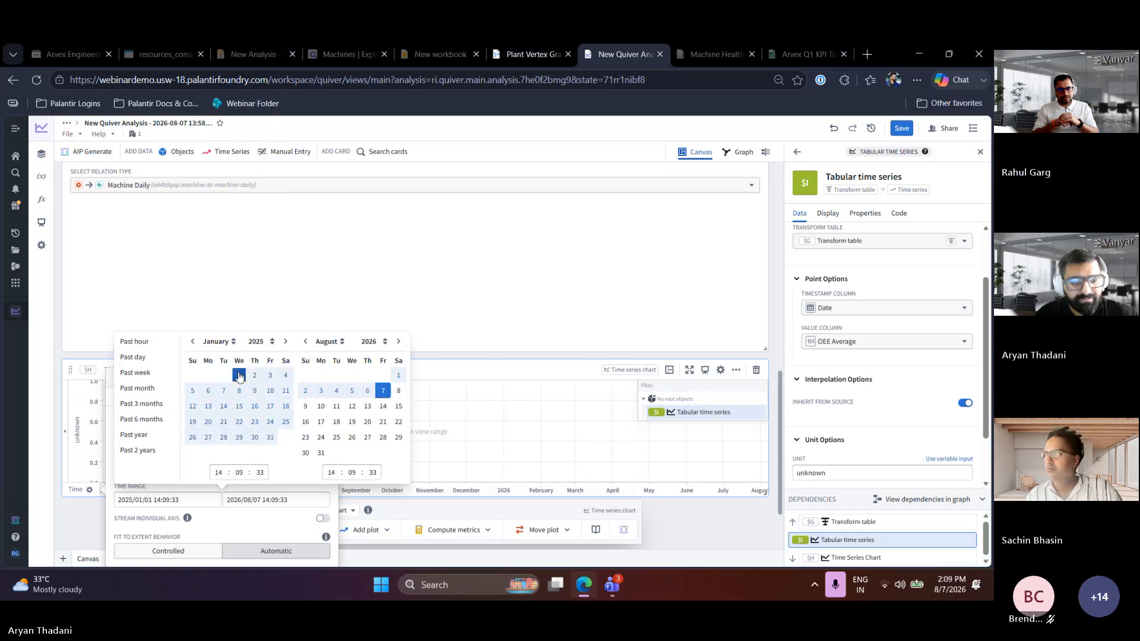
Set the time axis range's end date to March 31, 2025, leave axis streaming off, and close the axis configuration
click(242, 519)
click(293, 498)
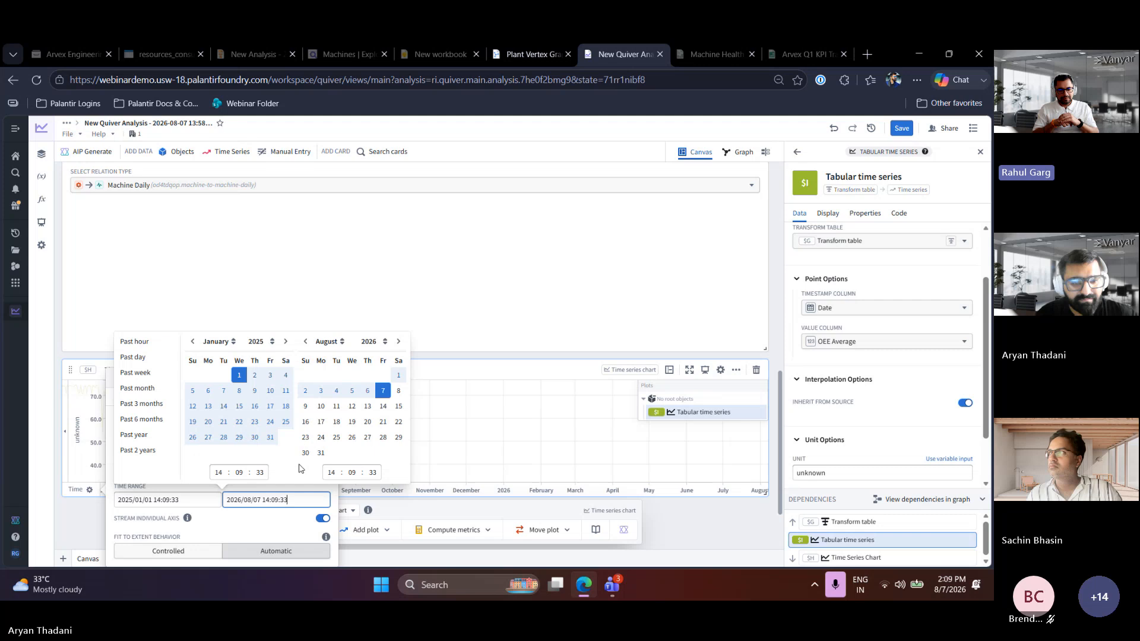
click(327, 342)
click(331, 390)
click(372, 341)
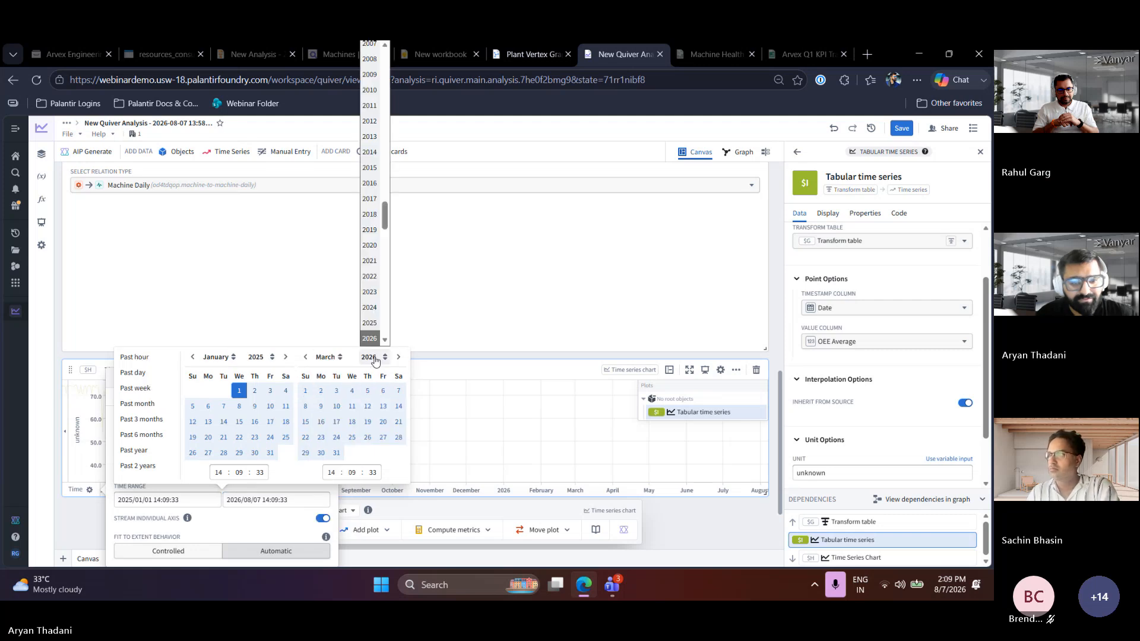
click(371, 332)
click(338, 437)
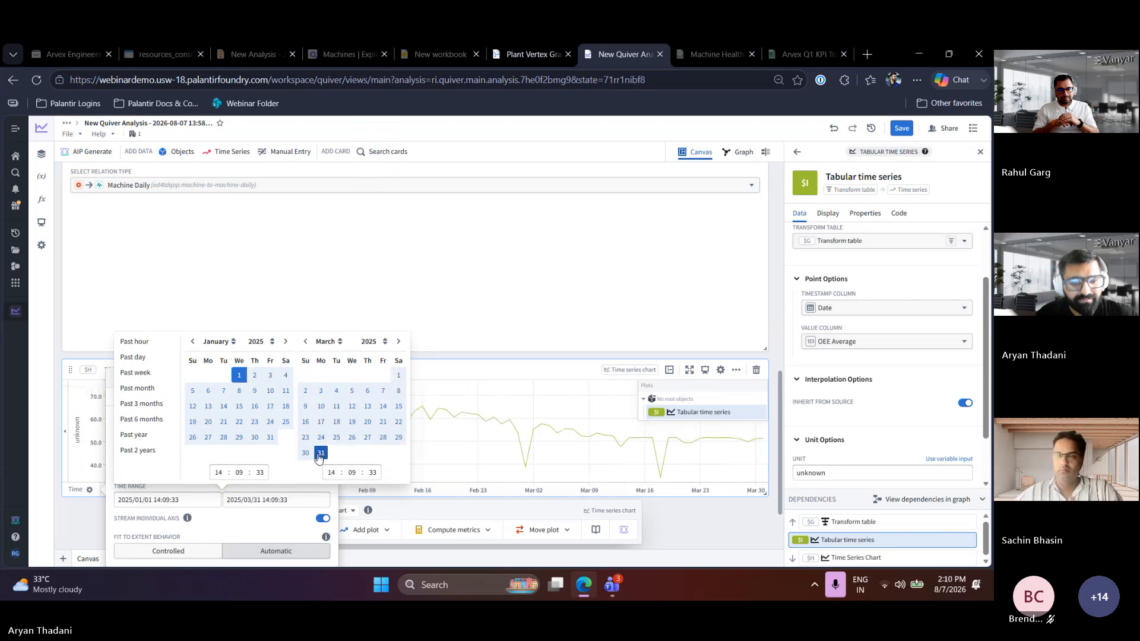
click(321, 453)
click(276, 522)
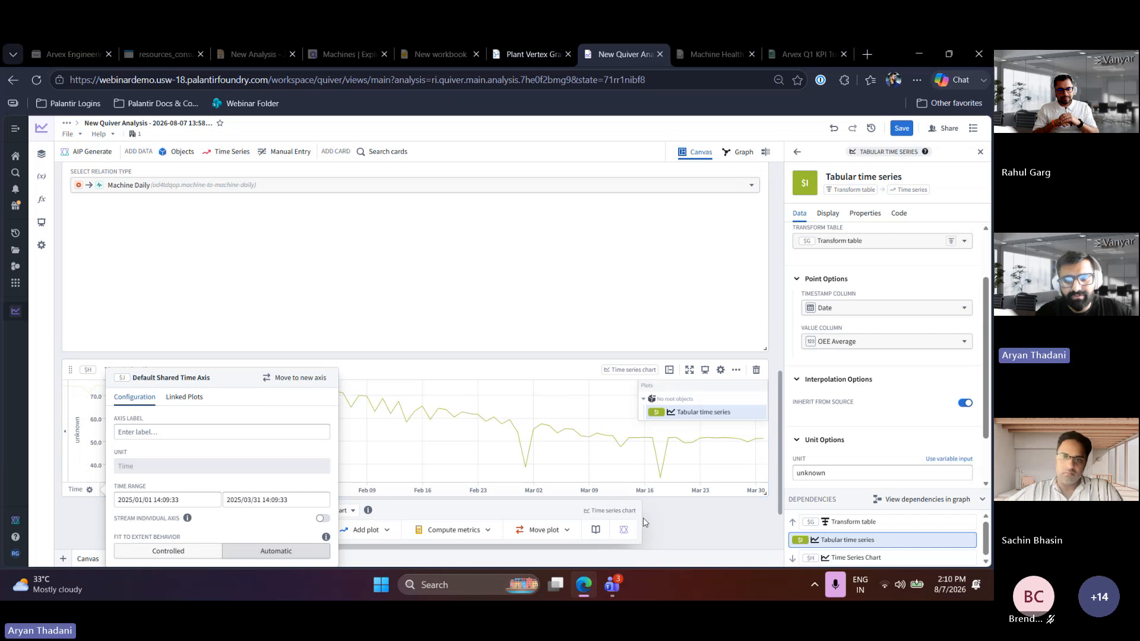
click(672, 516)
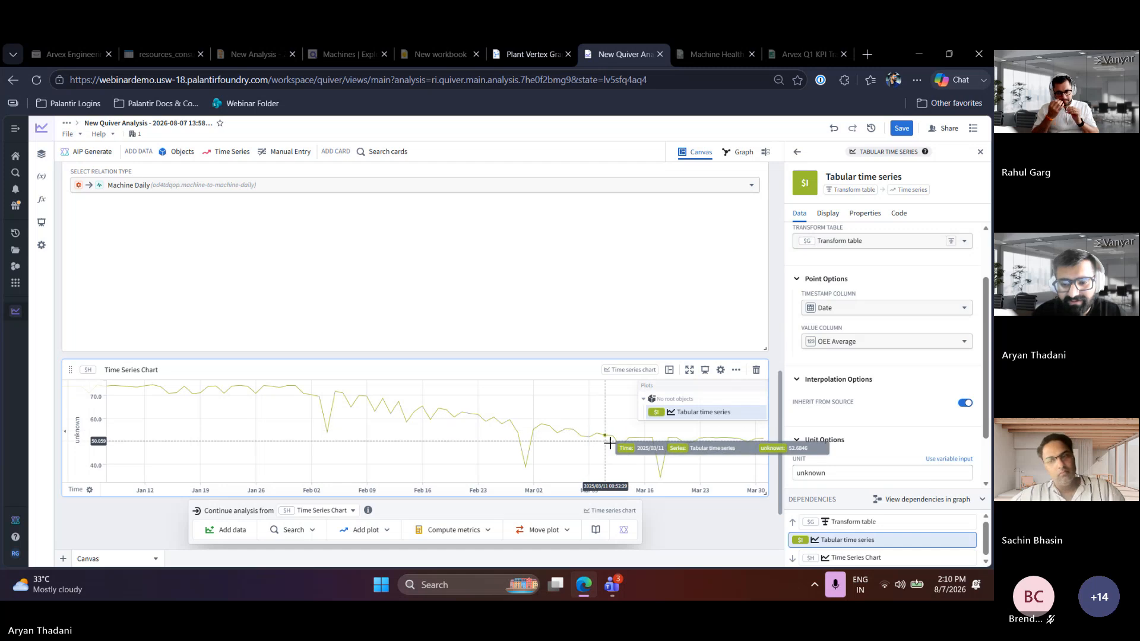
Add a second Tabular time series plot to the Time Series Chart, using Transform table as its input
scroll(656, 489, down, 1)
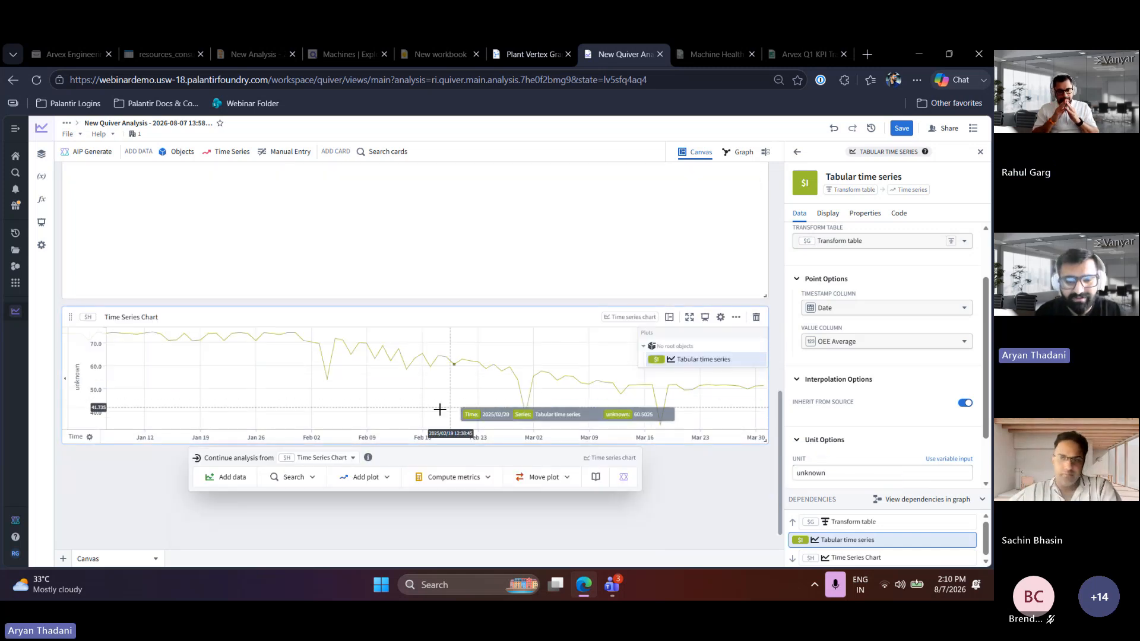
click(378, 479)
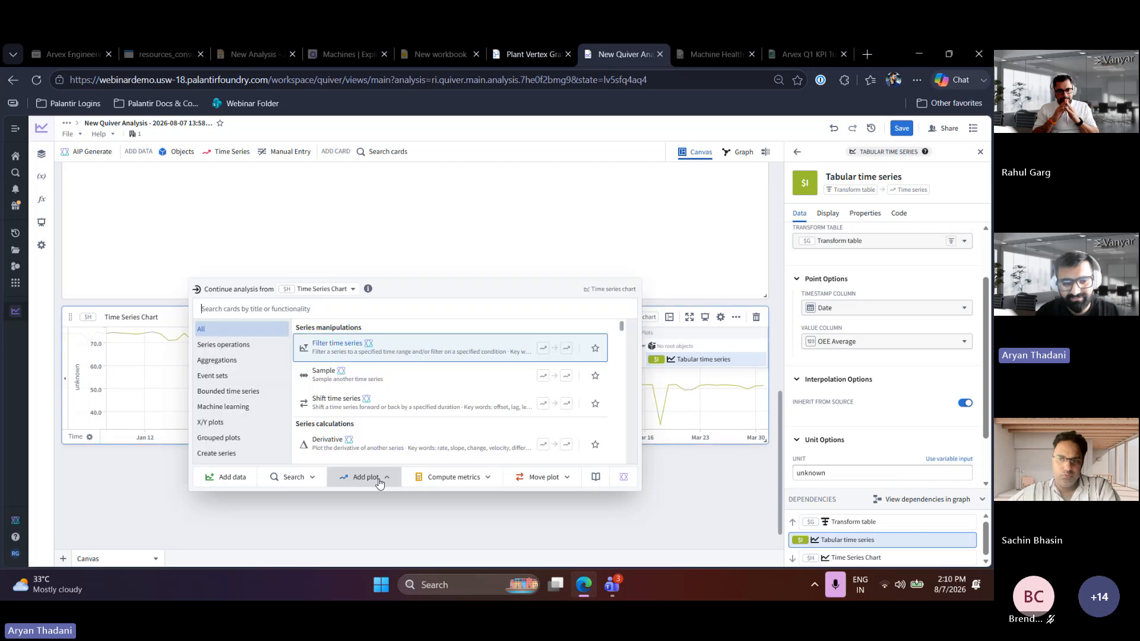
click(258, 457)
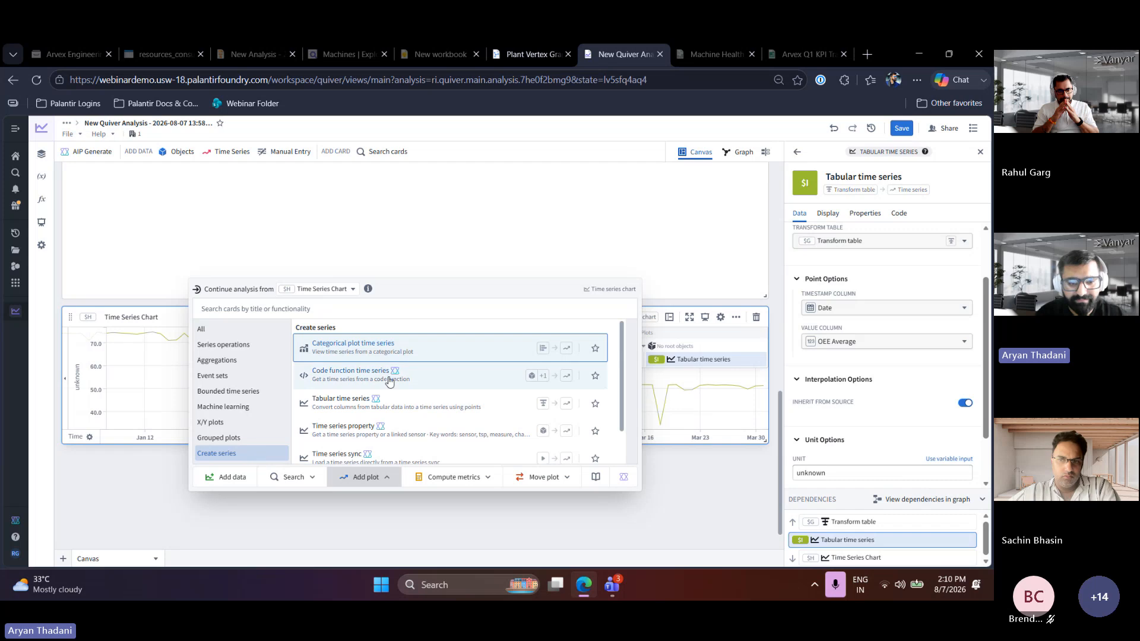
click(380, 401)
click(887, 316)
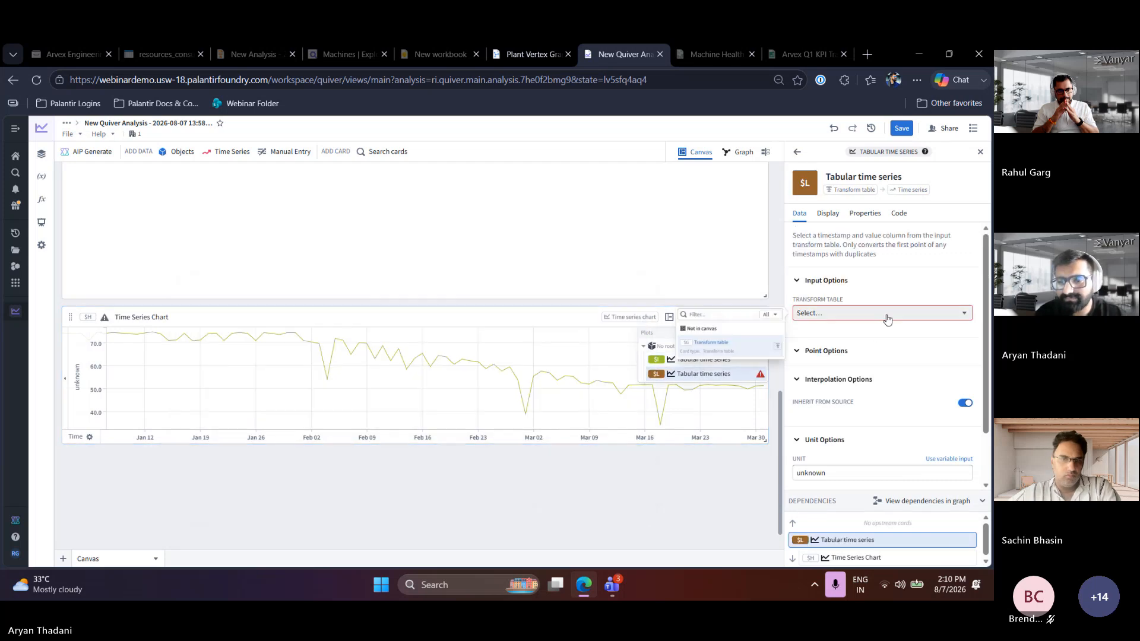
click(766, 353)
Set the new plot's timestamp column to Date and its value column to Max Vibration
click(873, 380)
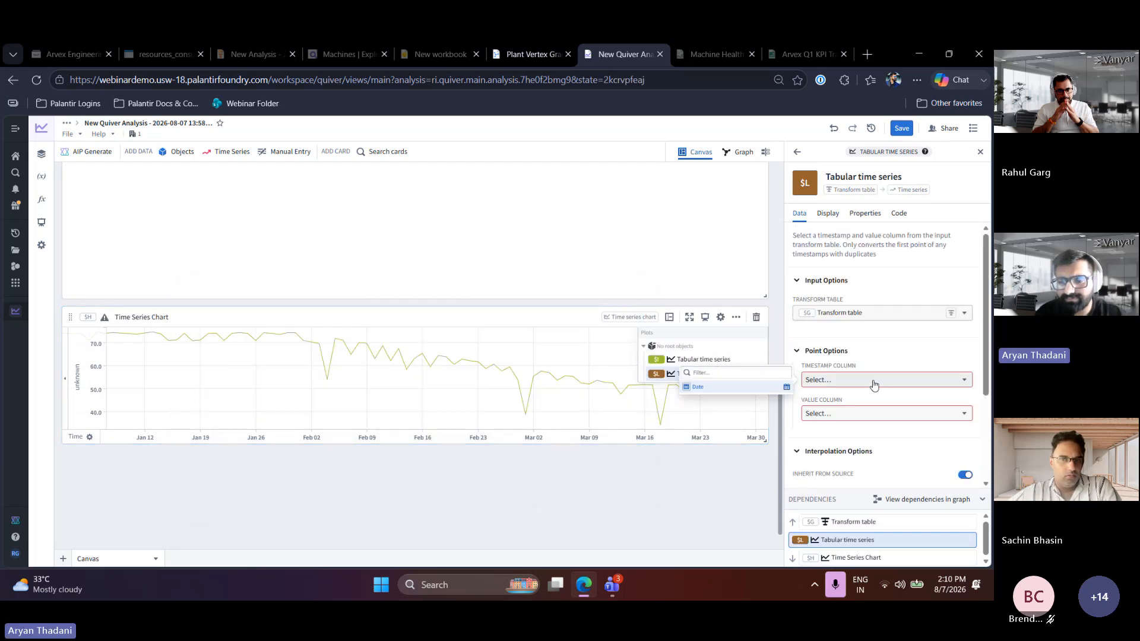
click(743, 390)
click(858, 414)
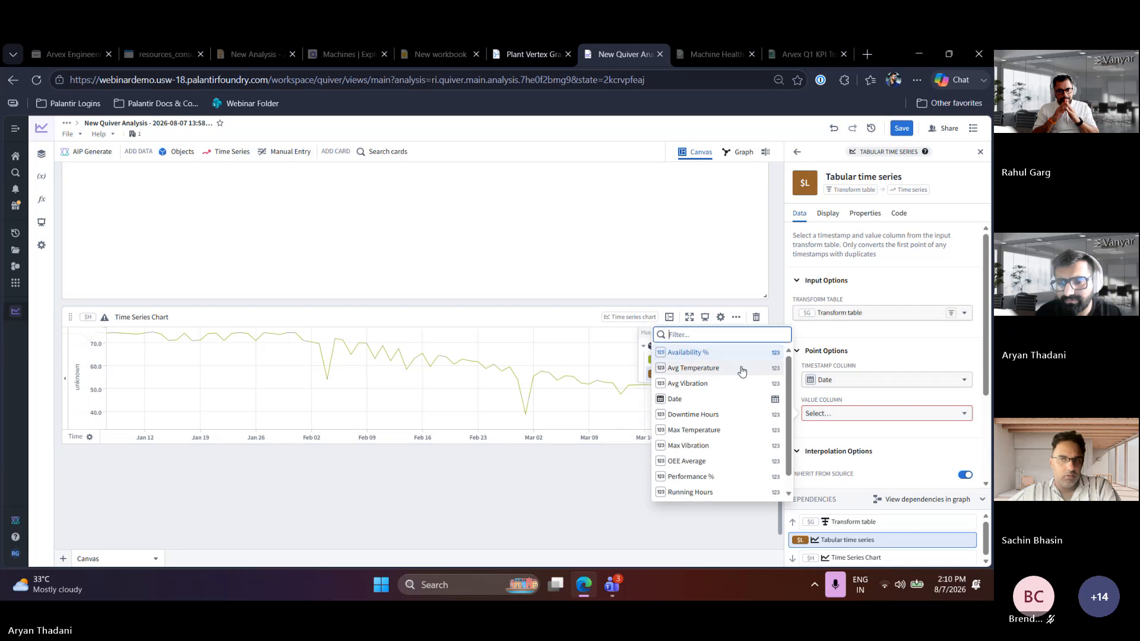
text(max)
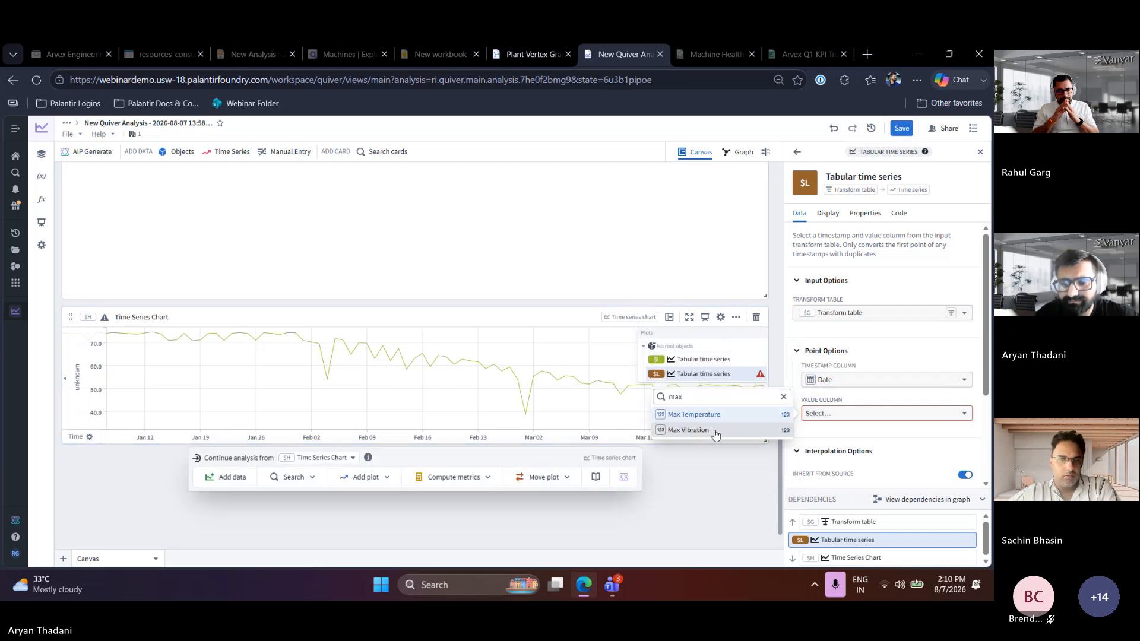
click(716, 432)
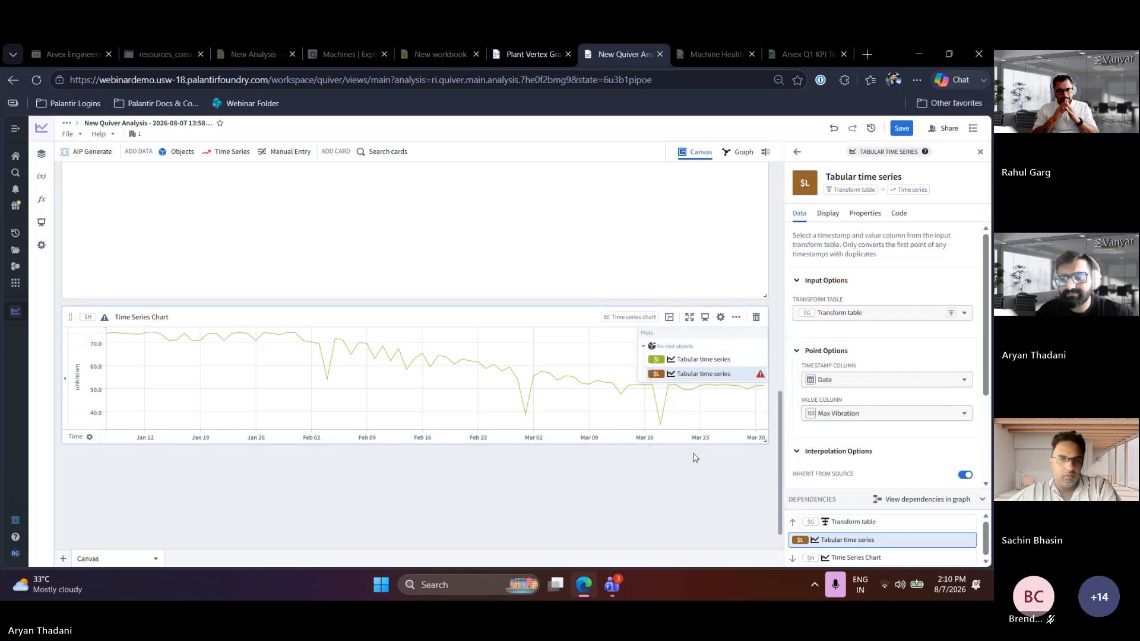
scroll(819, 448, down, 1)
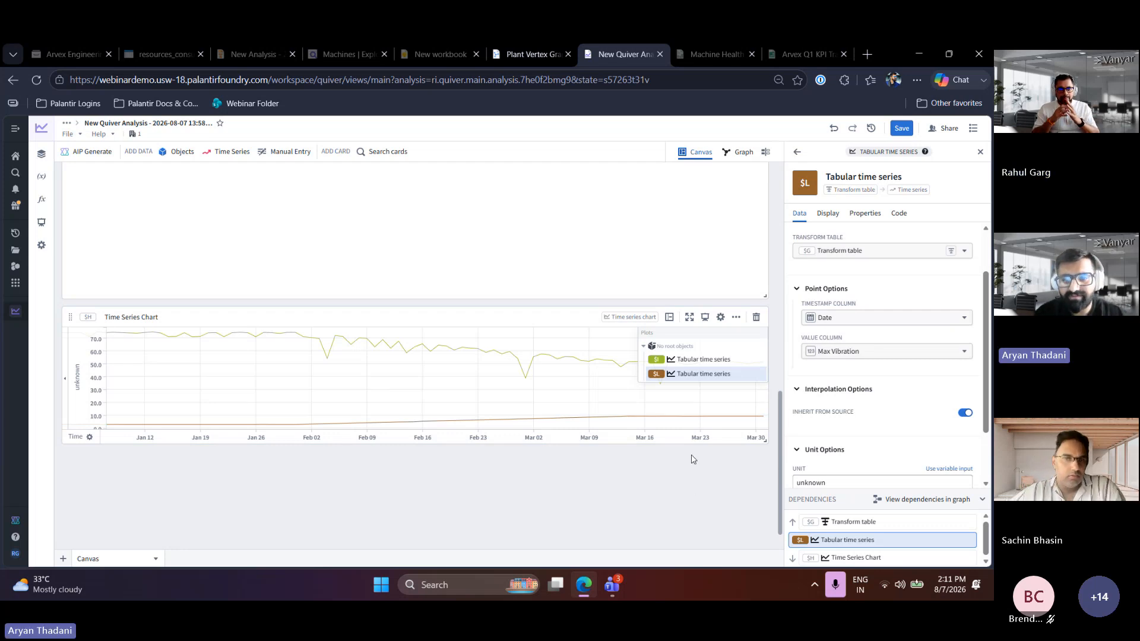
Add the Time Series Chart card to a dashboard and open that dashboard
scroll(540, 366, up, 5)
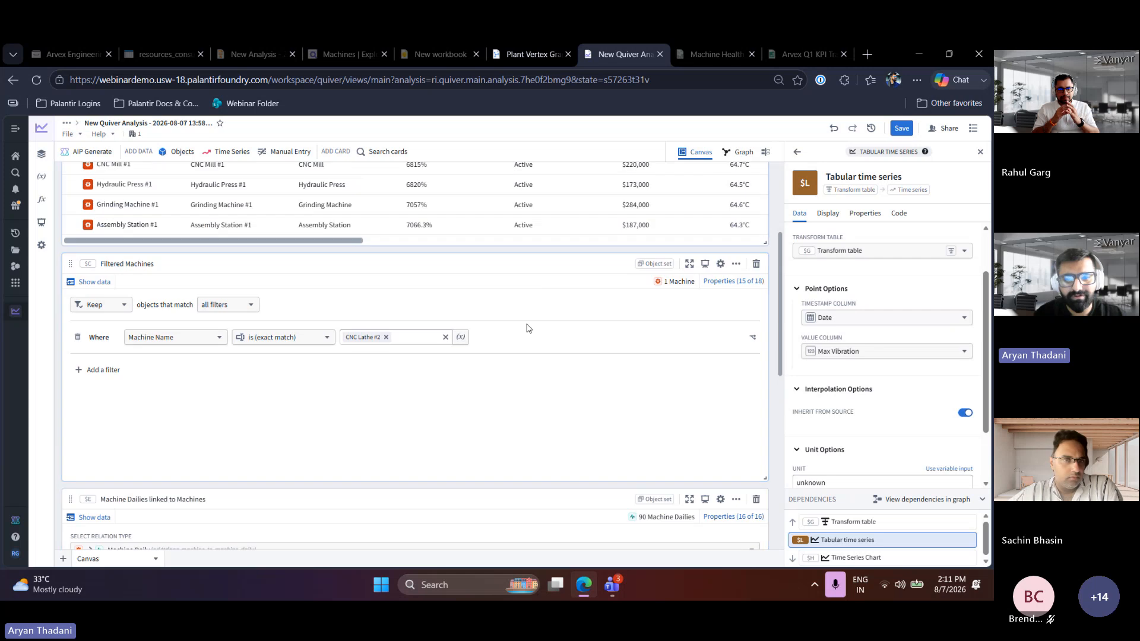
scroll(519, 364, down, 10)
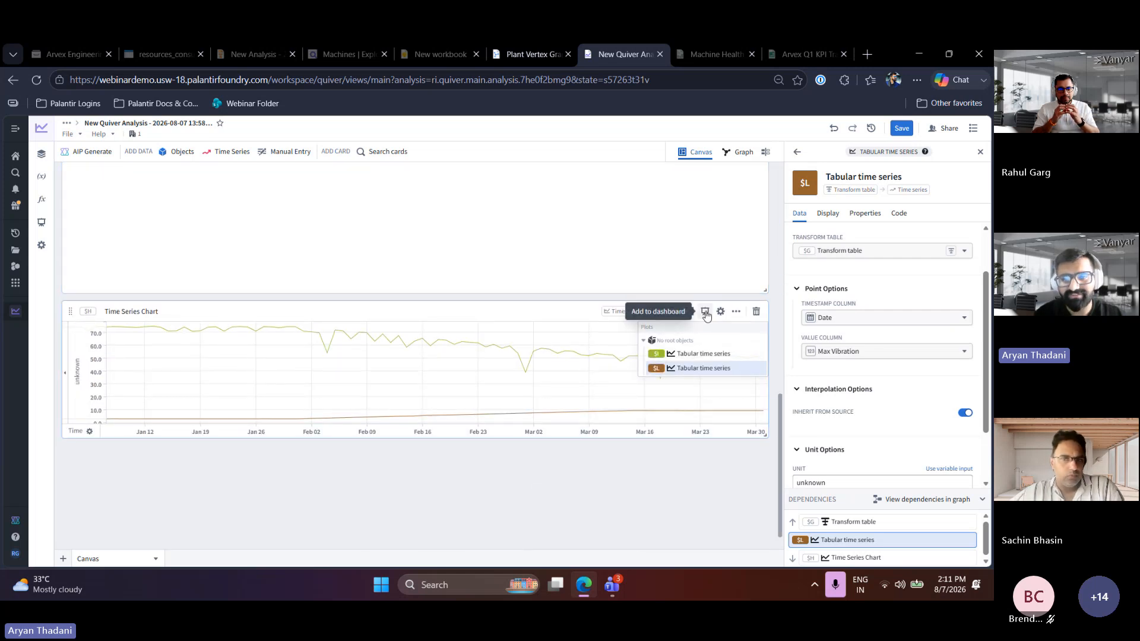
click(705, 311)
click(696, 340)
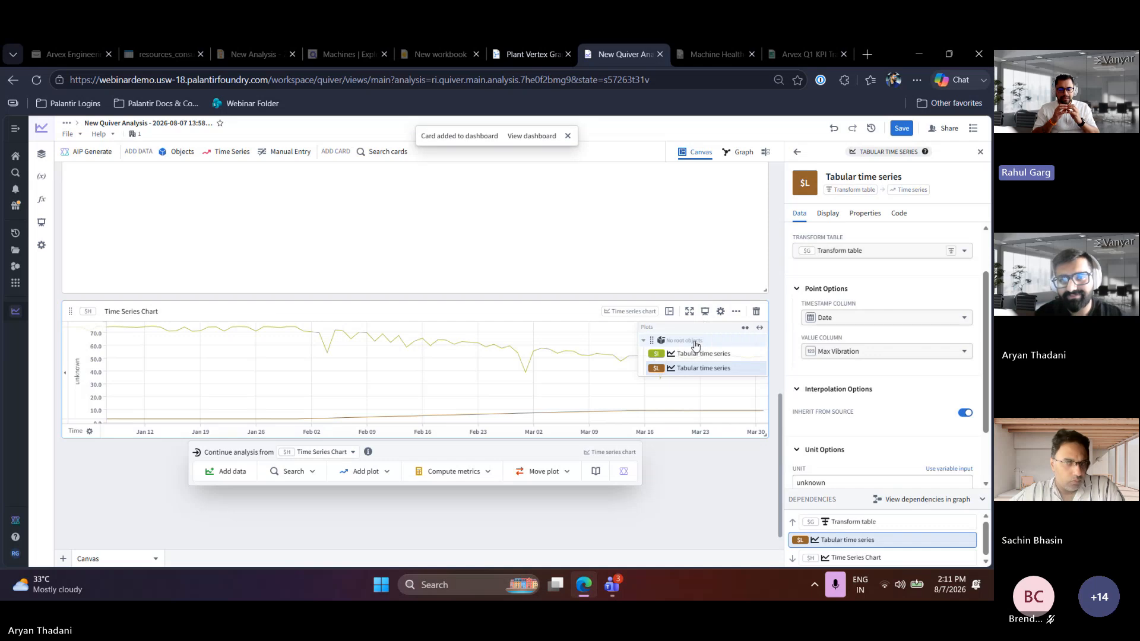
click(532, 136)
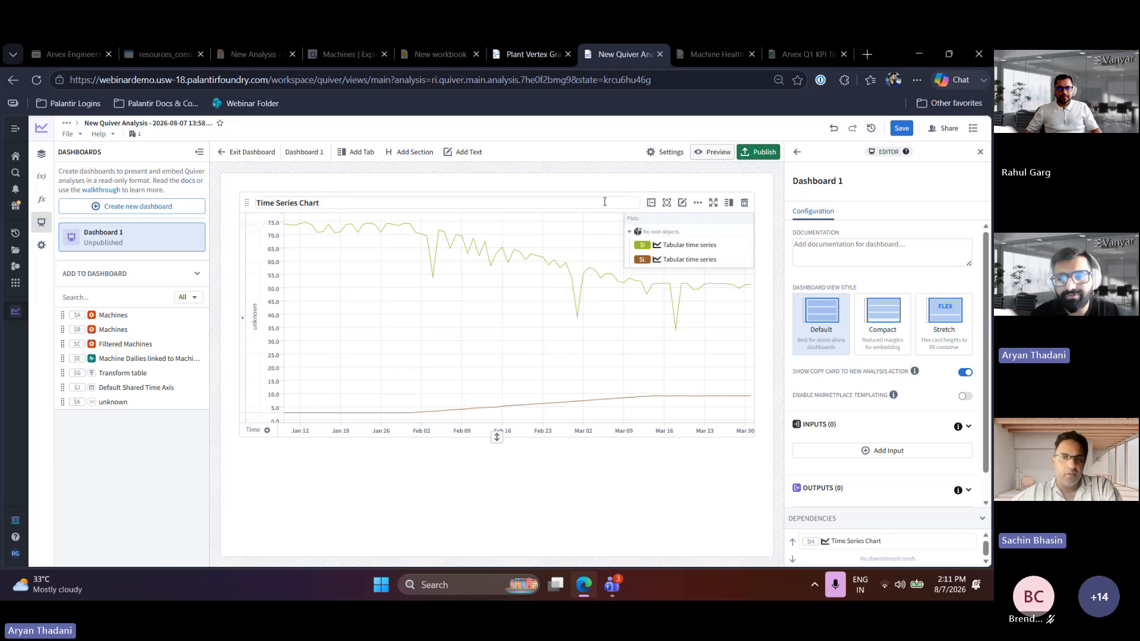
Copy the dashboard's Time Series Chart for Notepad and paste it into the Machine Health Investigation Report under the "Paste Quiver Time Series Chart Below" marker
click(696, 204)
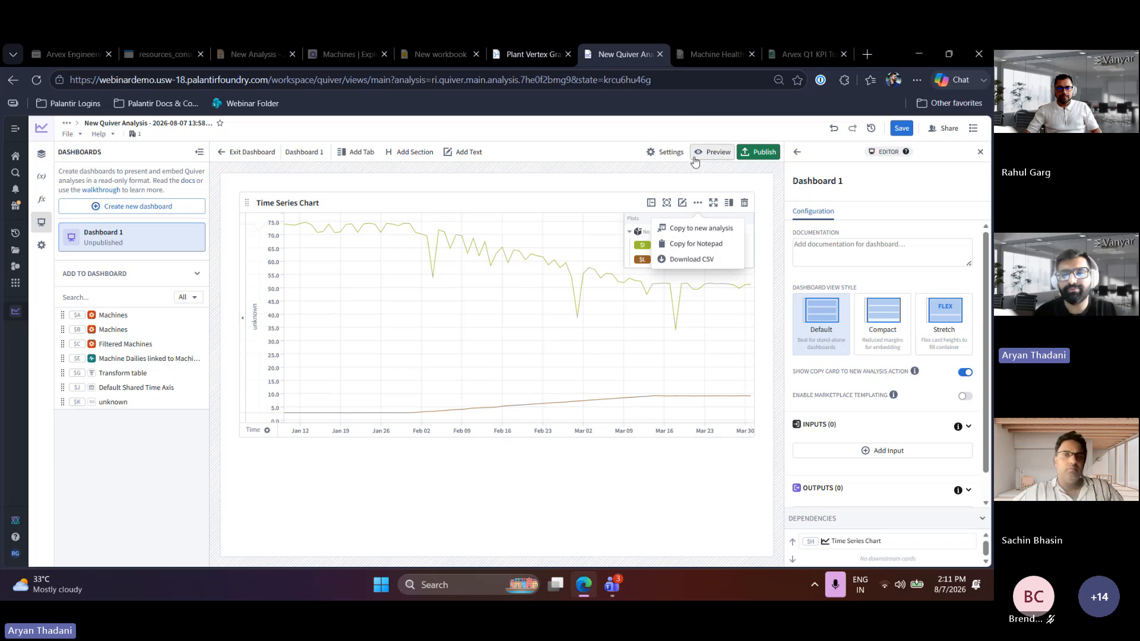
click(688, 246)
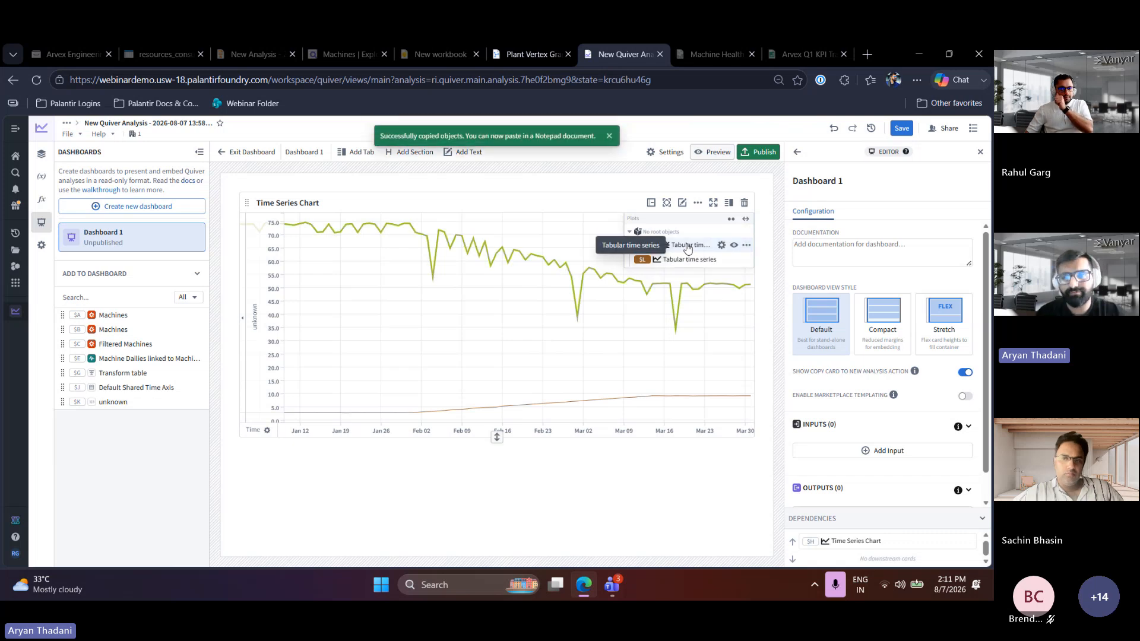
click(697, 52)
scroll(696, 328, up, 1)
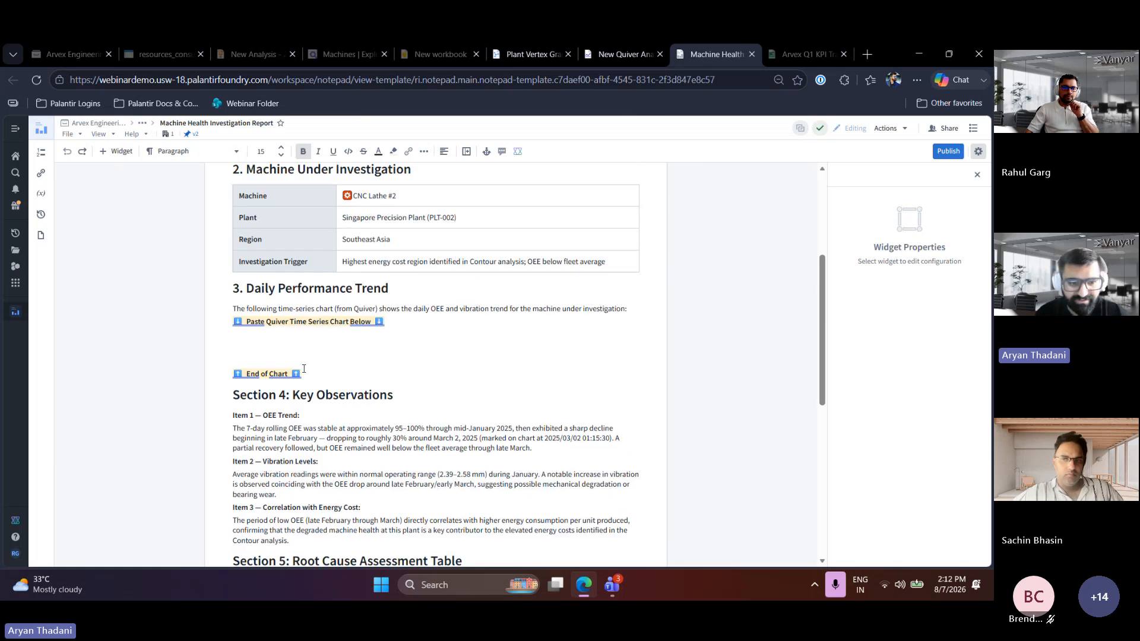
drag(302, 375, 235, 324)
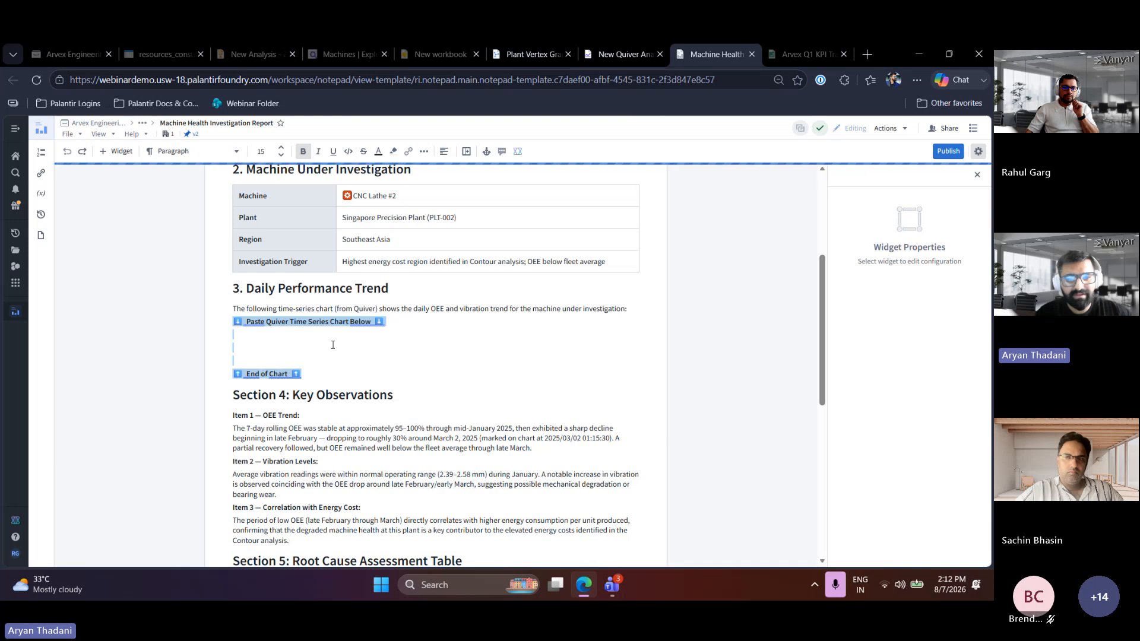
key(ctrl+v)
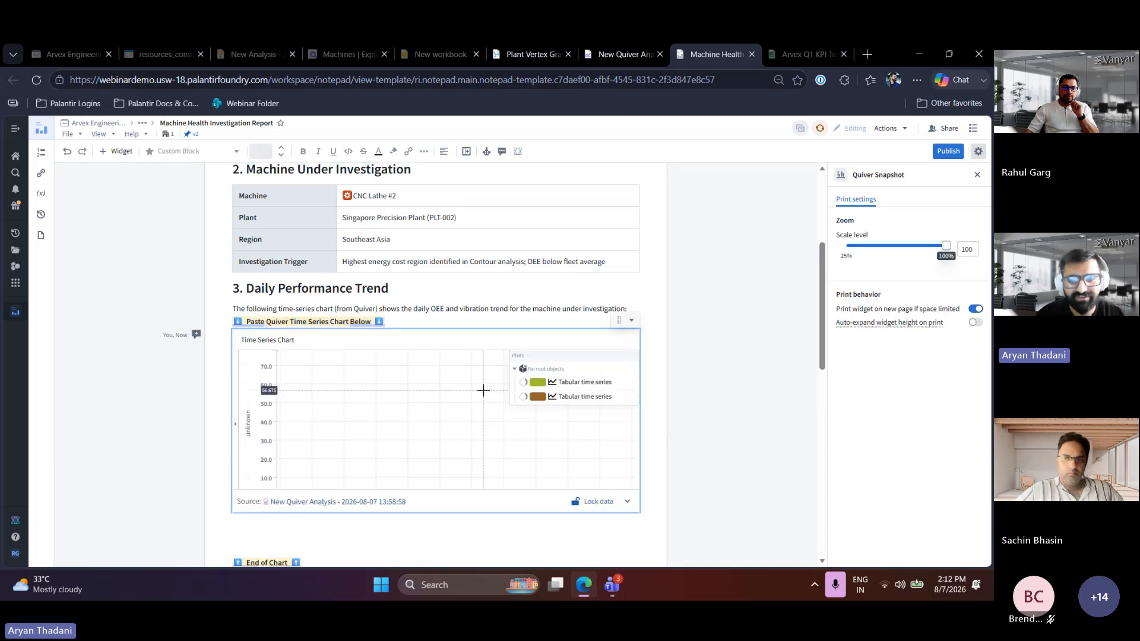
Revisit the Quiver dashboard to show the chart's Copy for Notepad option, and return to the Machine Health Investigation Report
scroll(678, 357, up, 5)
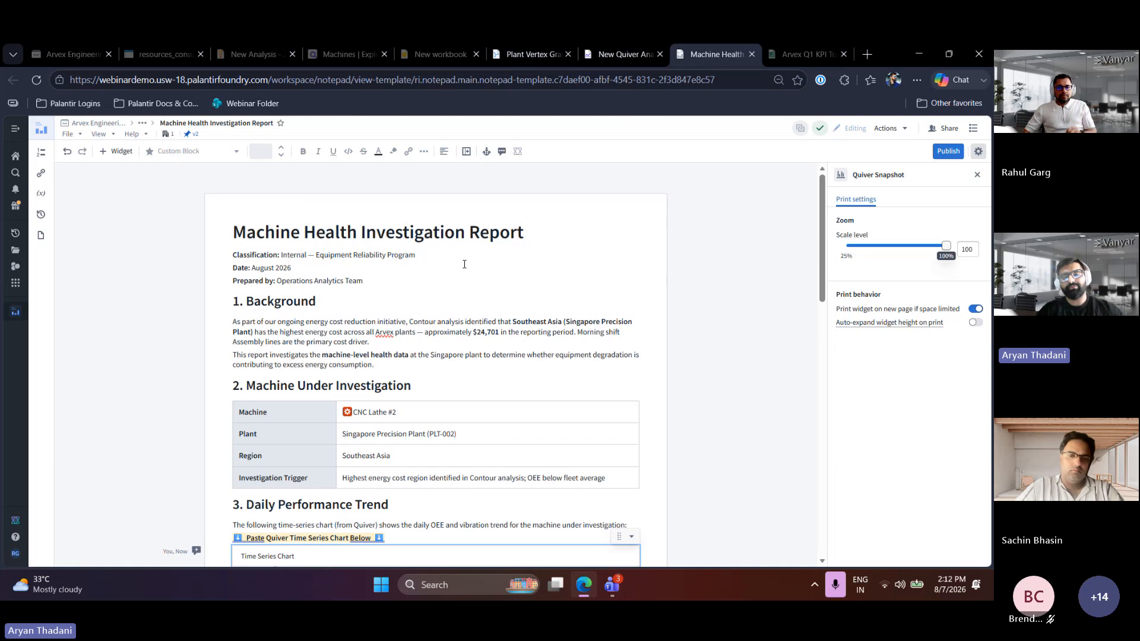
scroll(413, 268, down, 1)
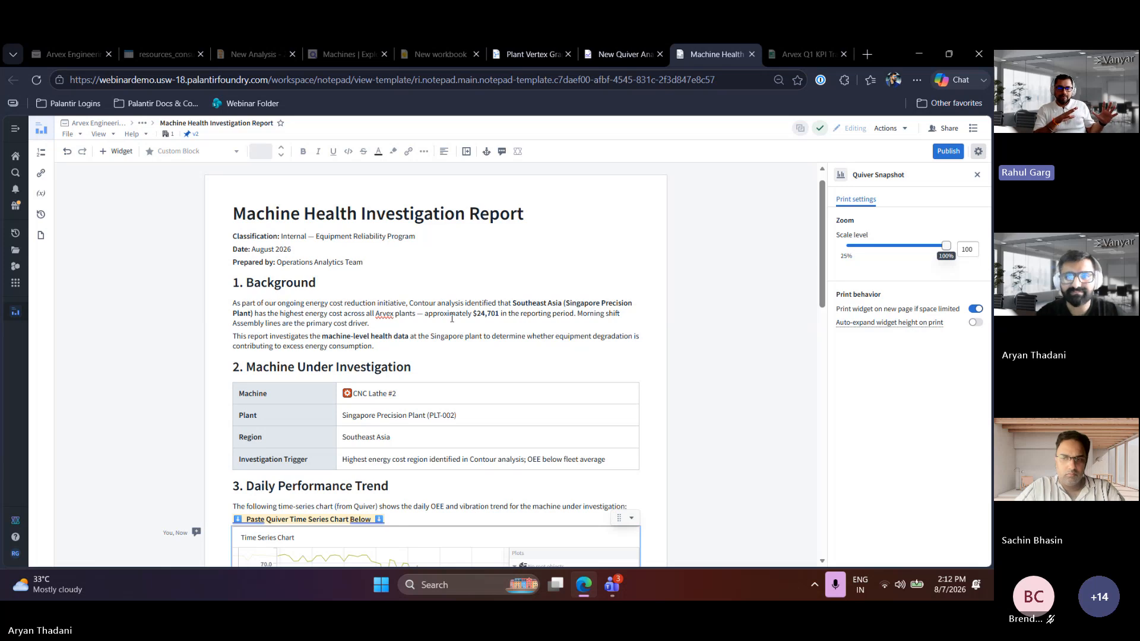
click(642, 50)
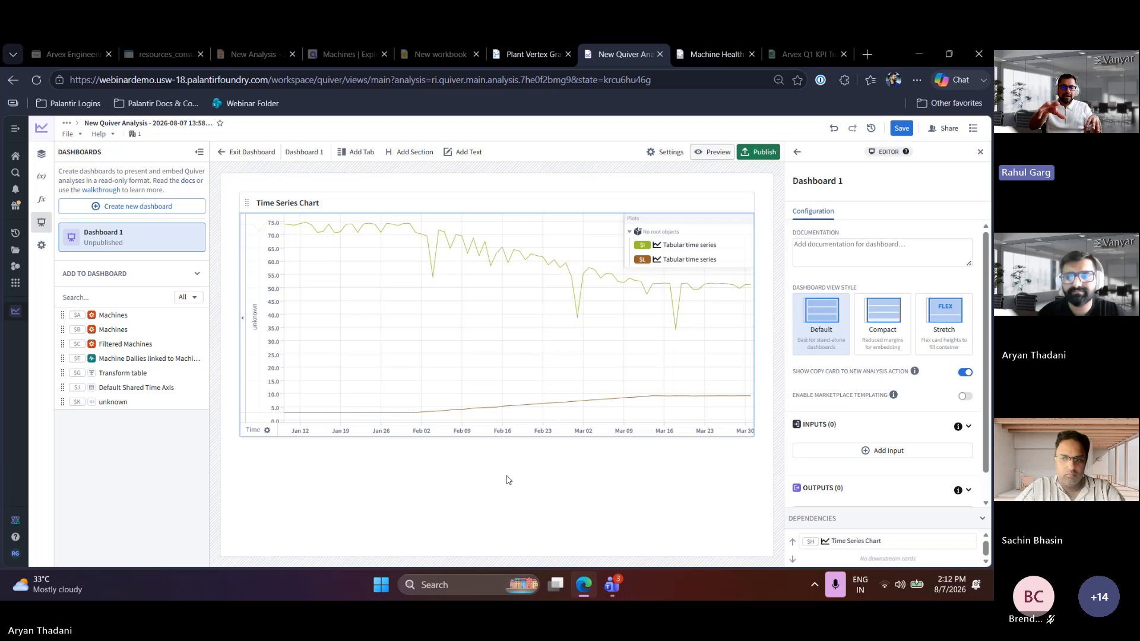
click(698, 202)
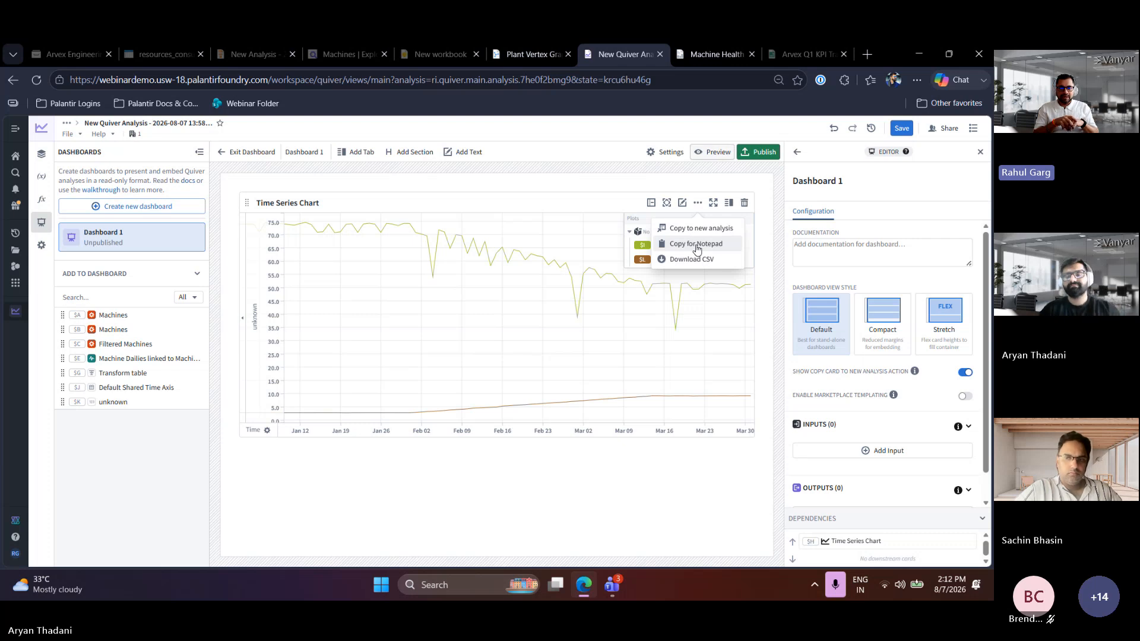
click(713, 54)
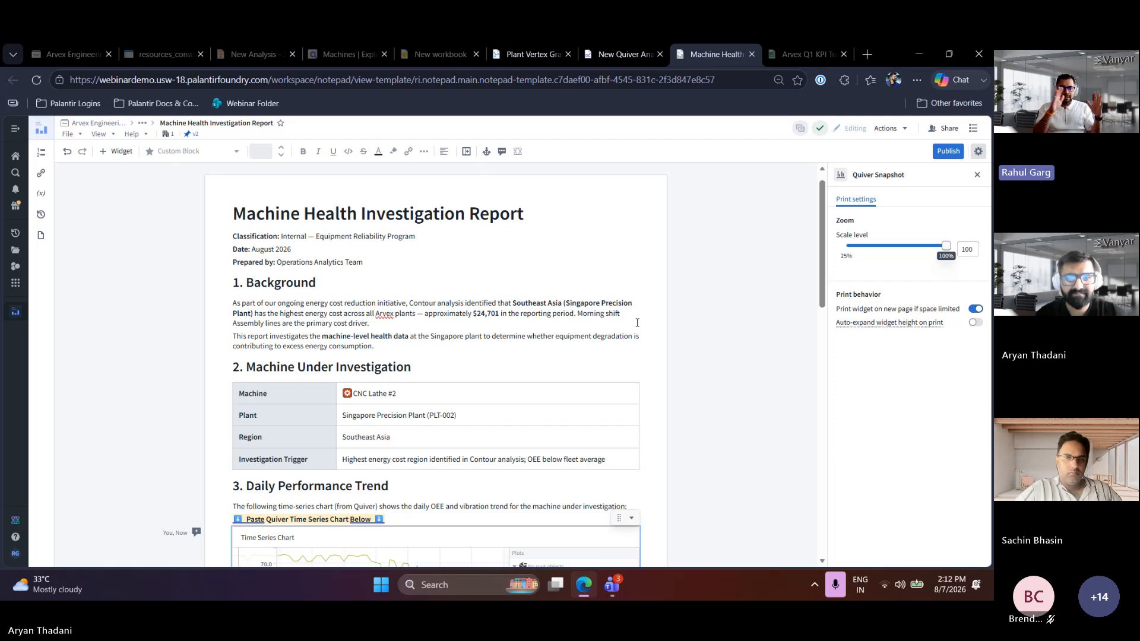
Review the report's Background, Machine Under Investigation and Daily Performance Trend sections, including the embedded time series chart
scroll(637, 323, down, 1)
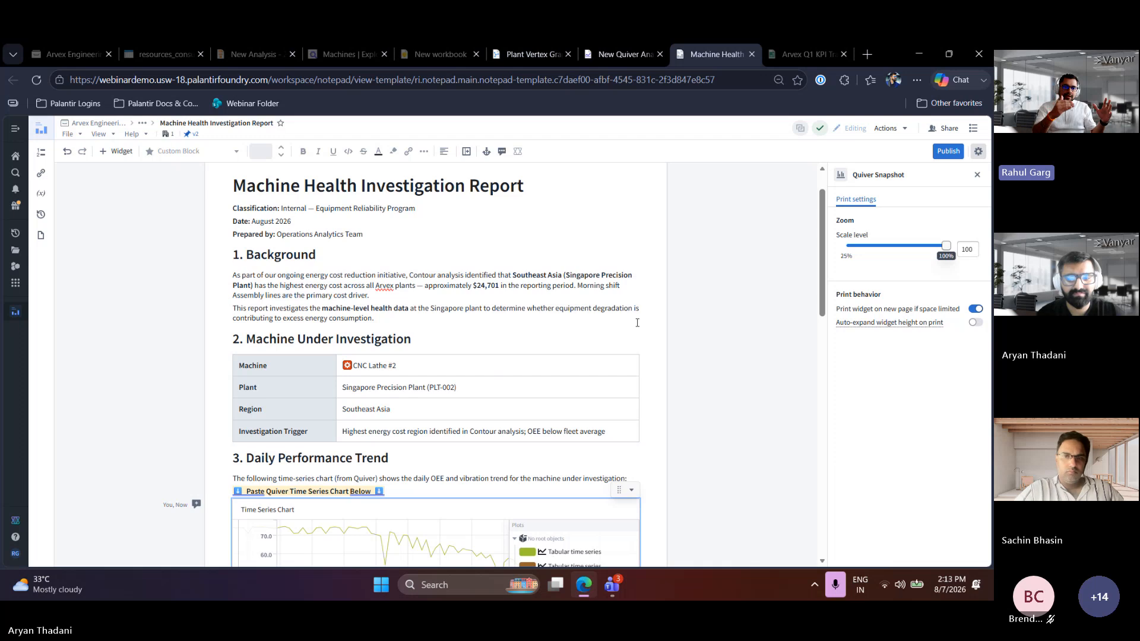
scroll(637, 322, down, 1)
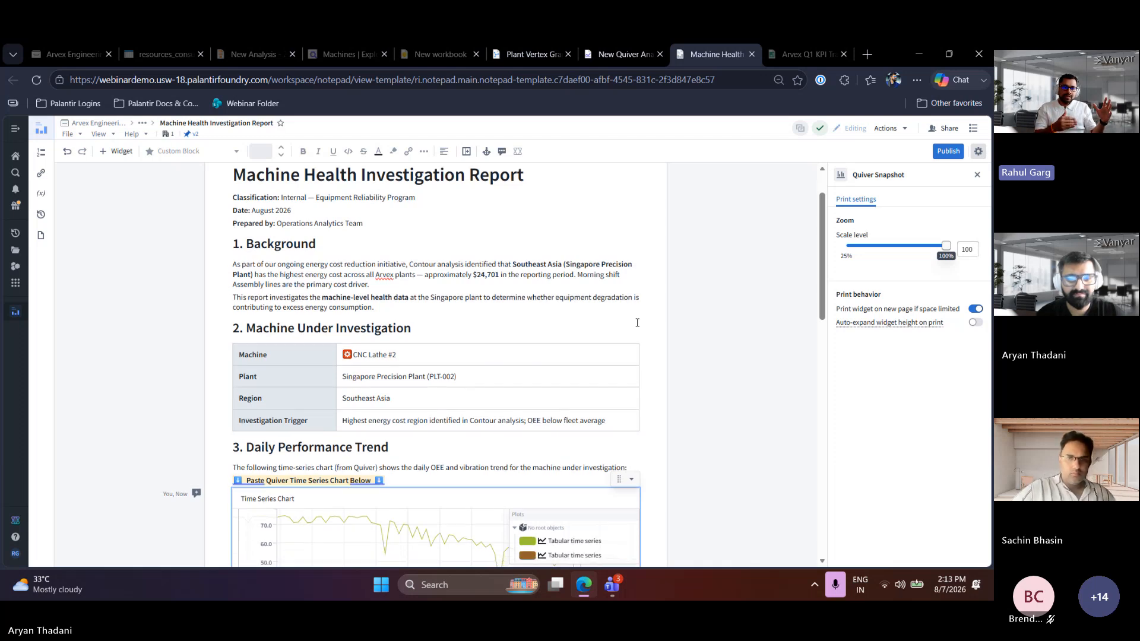
scroll(637, 322, down, 1)
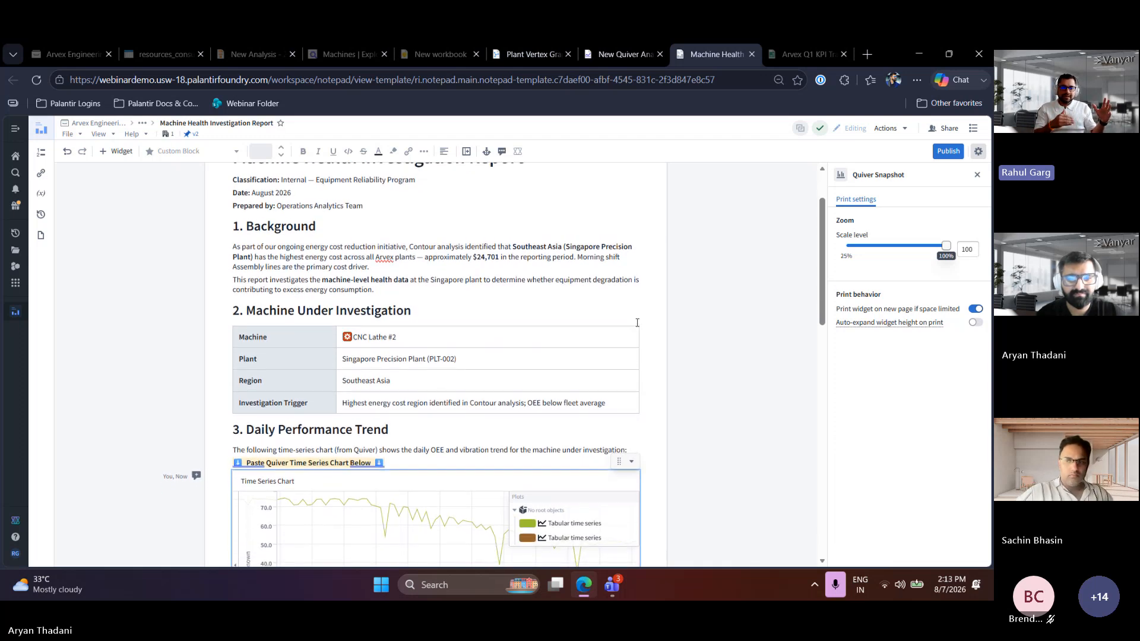
scroll(637, 322, up, 1)
scroll(637, 322, down, 5)
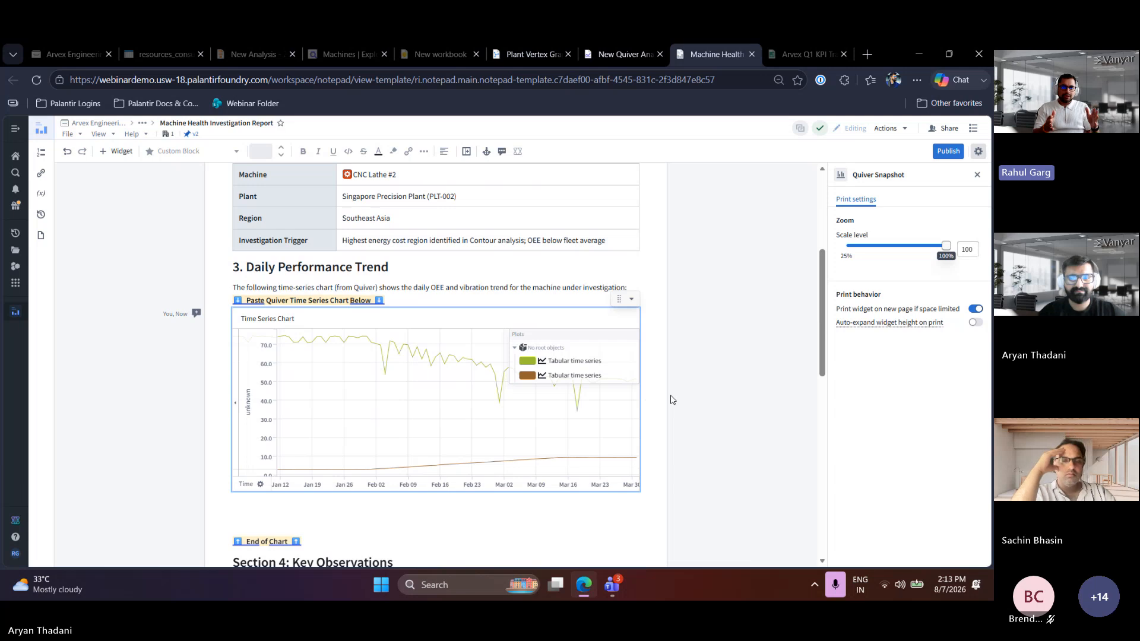
scroll(673, 400, up, 1)
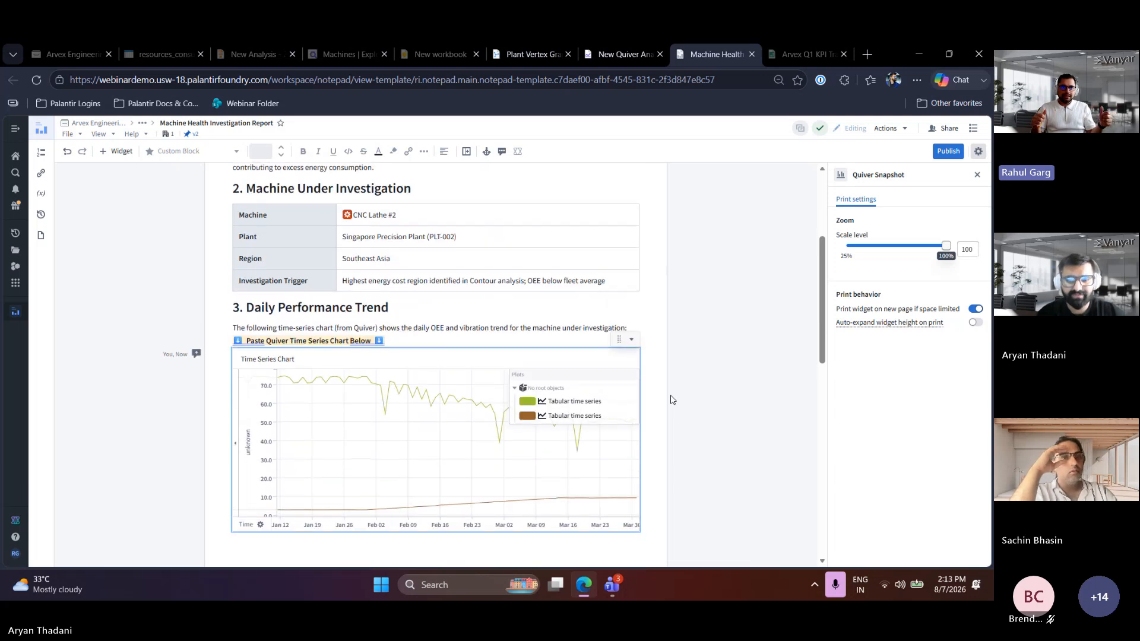
scroll(673, 400, down, 1)
scroll(672, 400, up, 1)
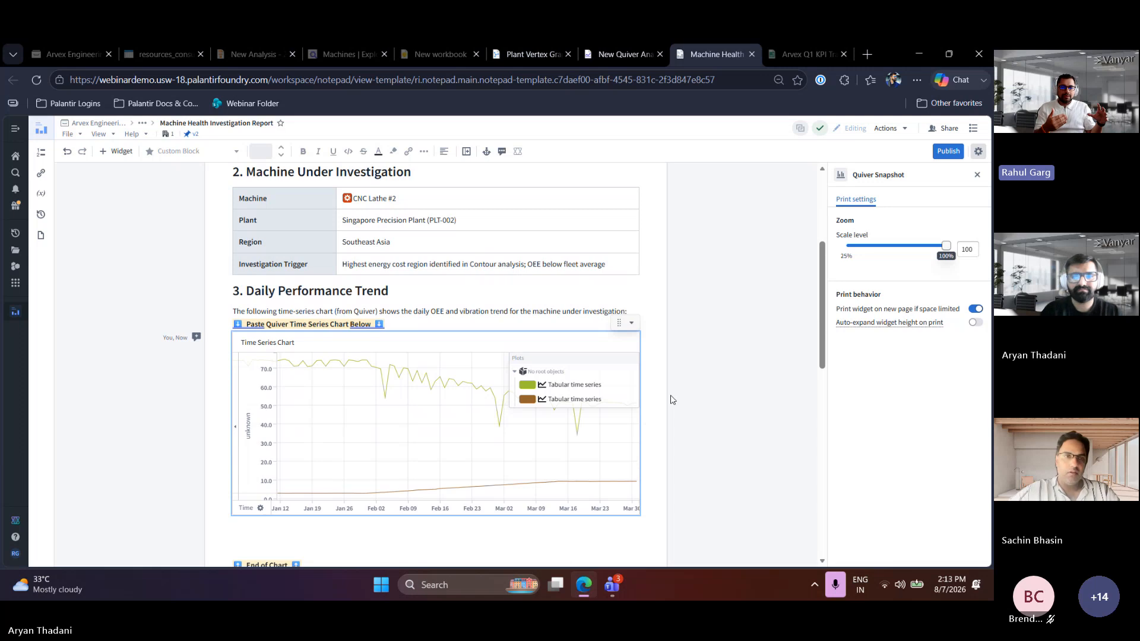
scroll(673, 399, up, 1)
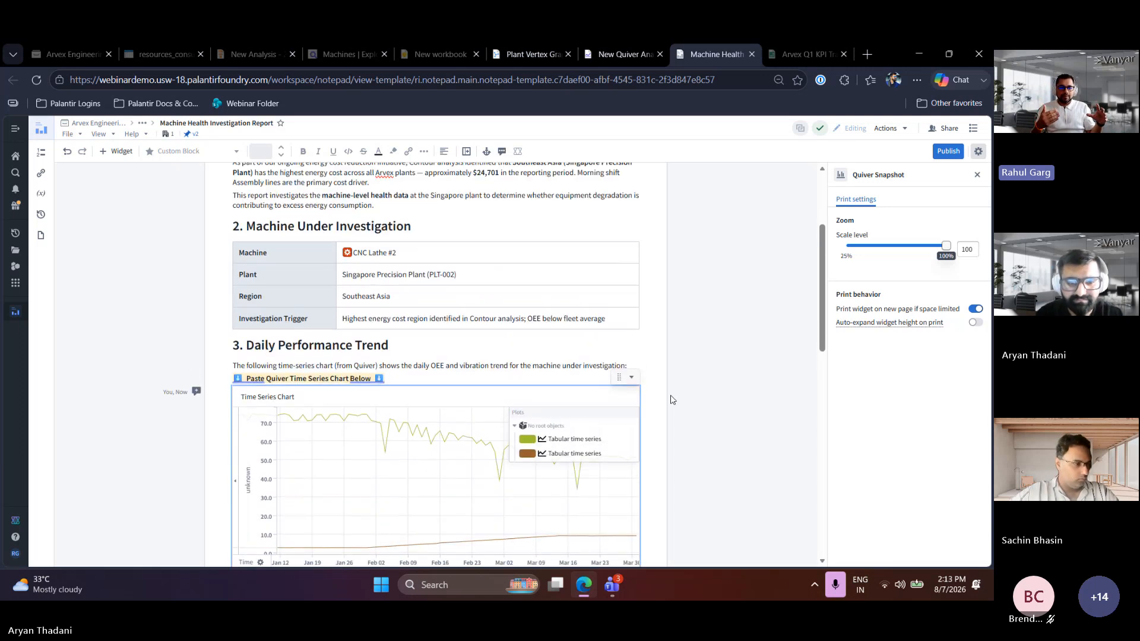
scroll(672, 400, up, 1)
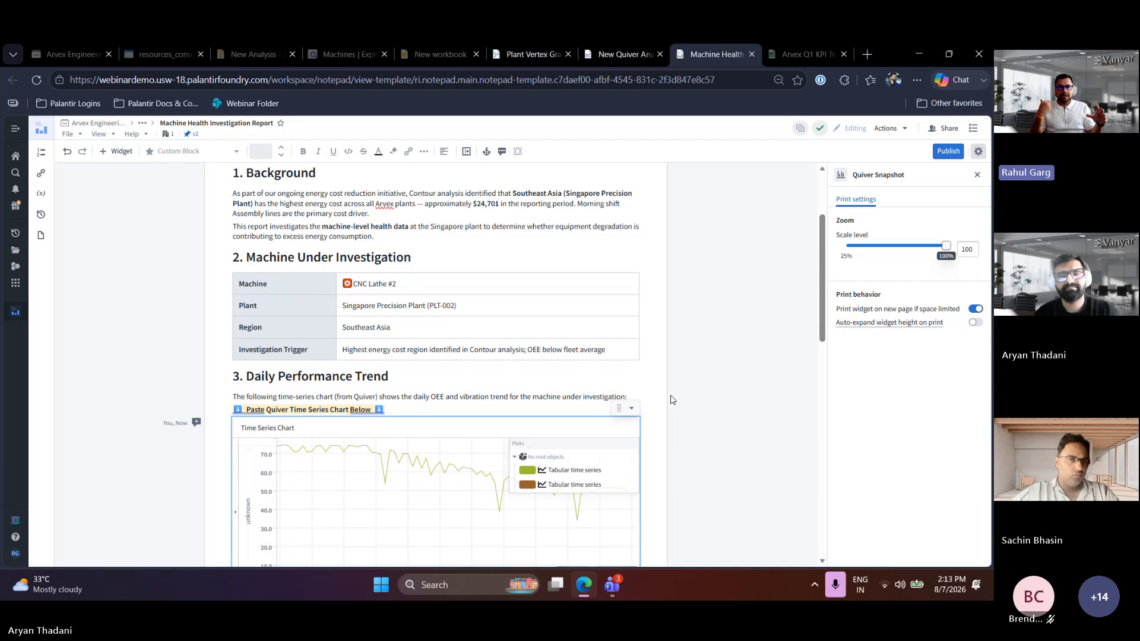
scroll(673, 400, down, 1)
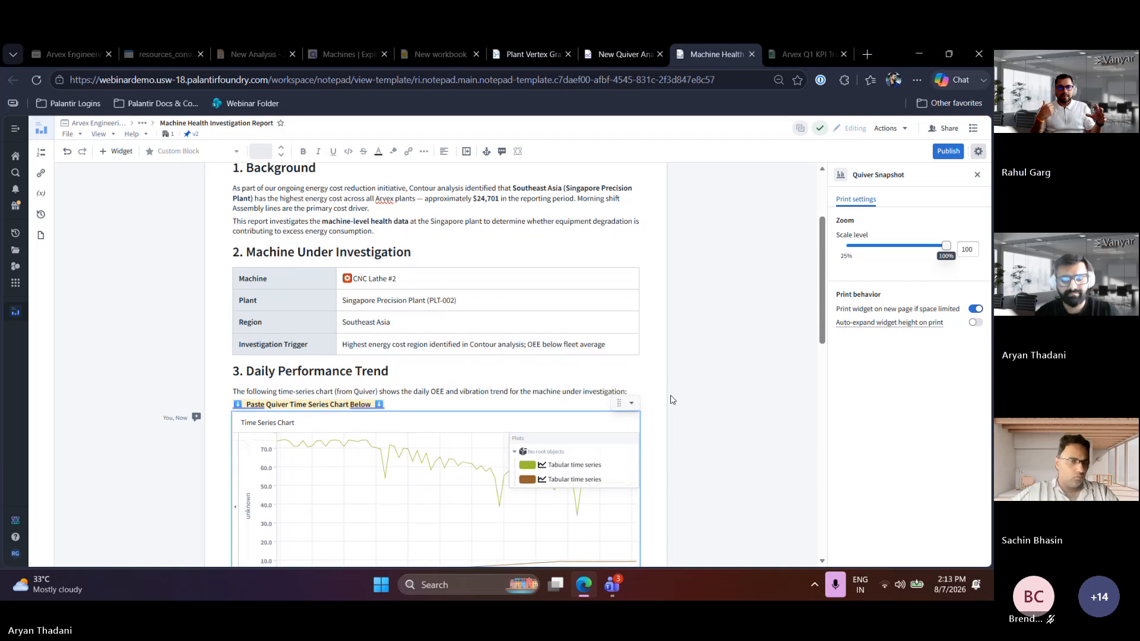
scroll(672, 400, down, 1)
scroll(673, 400, up, 1)
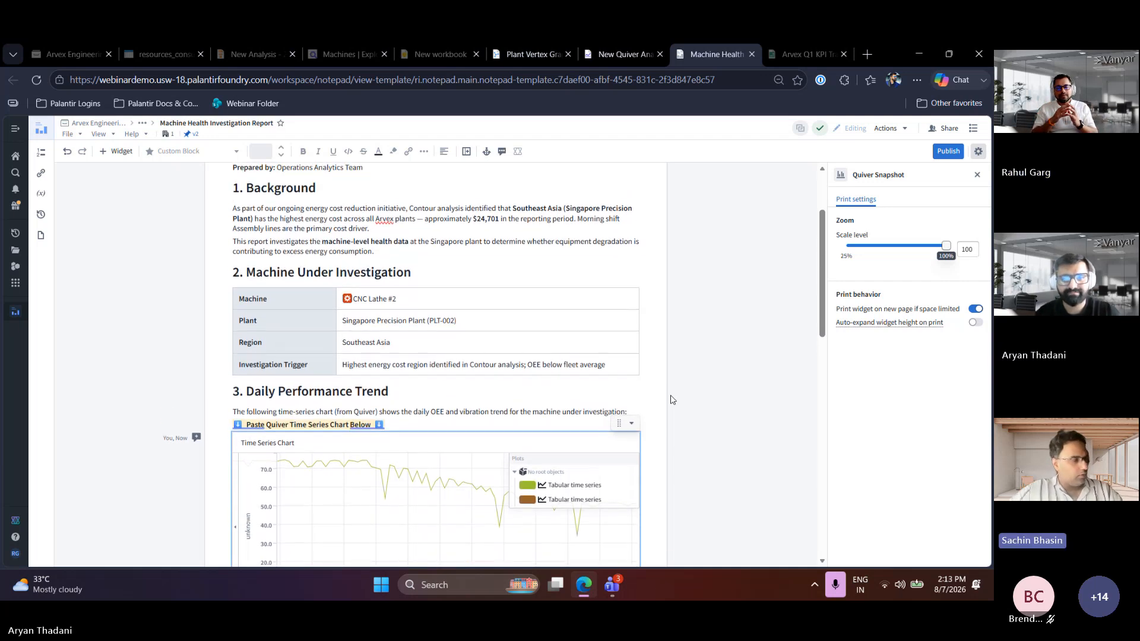
scroll(673, 400, down, 1)
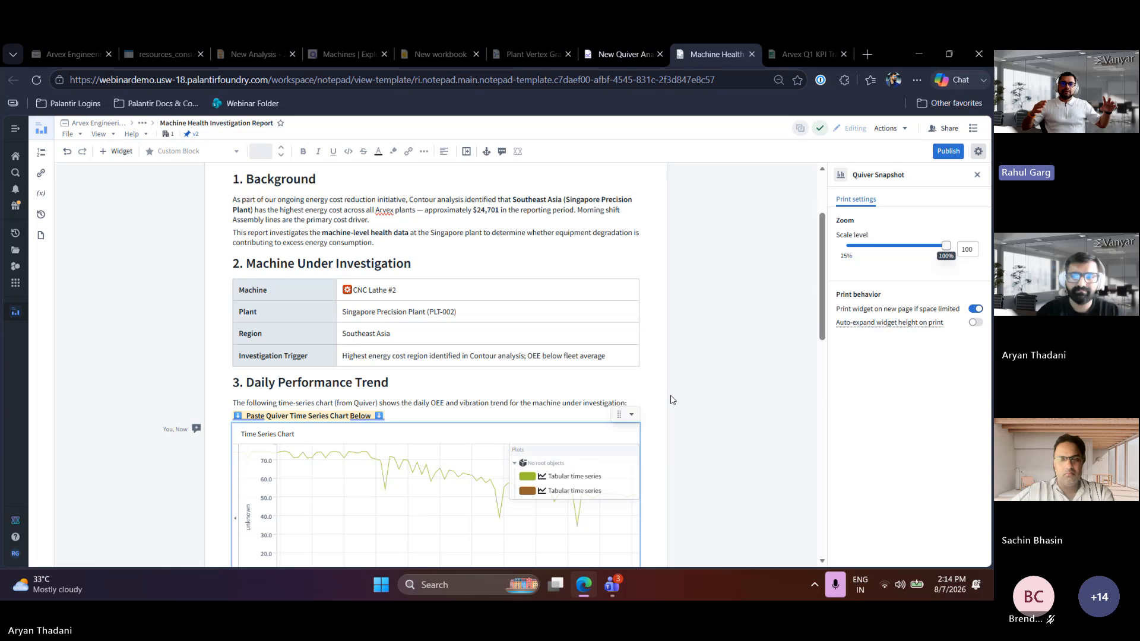
scroll(672, 400, down, 1)
scroll(673, 400, down, 1)
scroll(673, 399, up, 1)
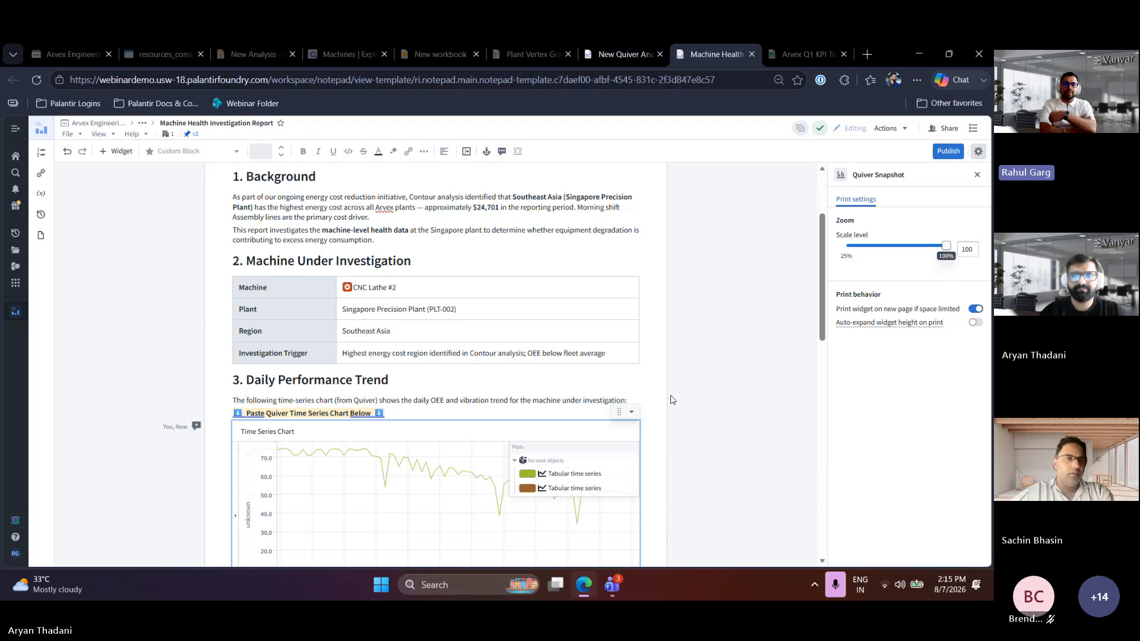
Exit the dashboard in the Quiver analysis and review the canvas cards from Machines through to the Time Series Chart
scroll(673, 400, up, 1)
click(593, 56)
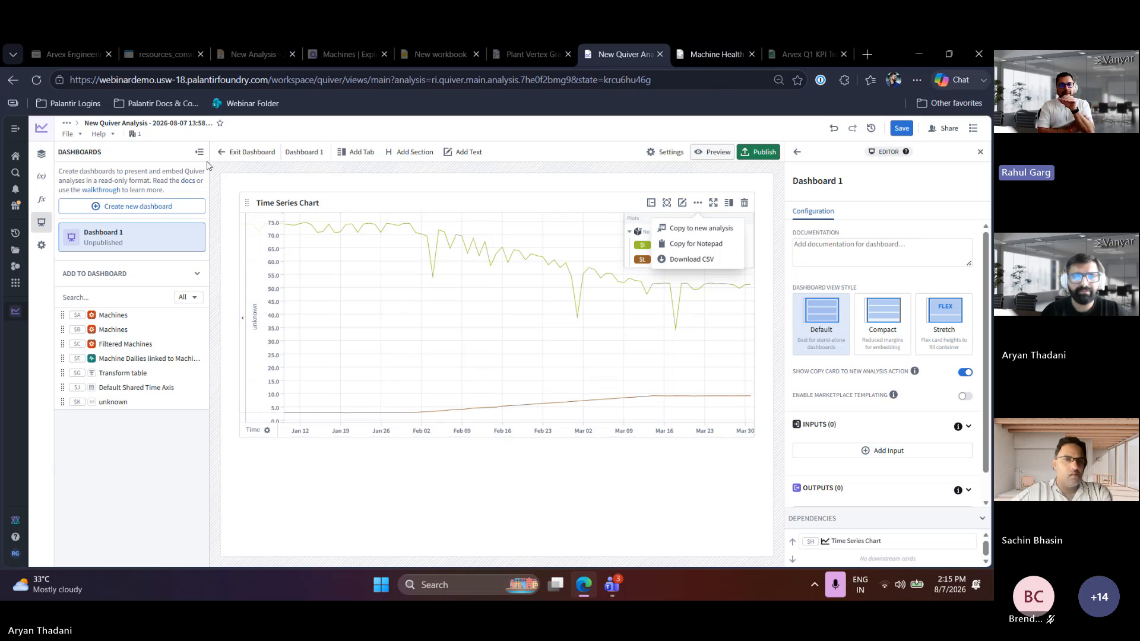
click(231, 161)
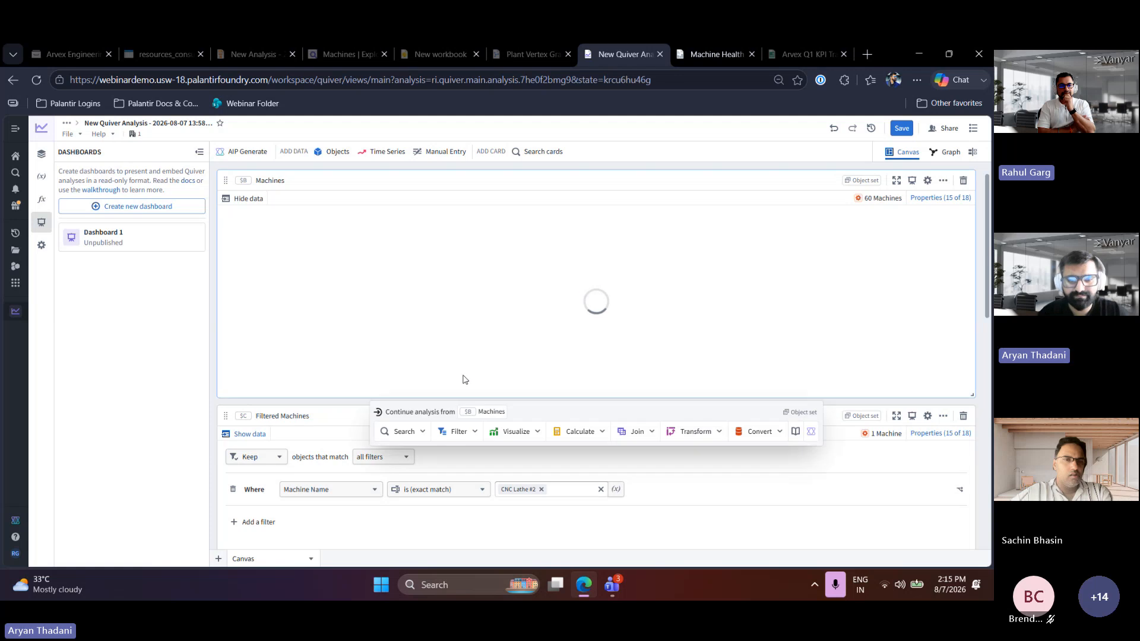
scroll(647, 492, down, 4)
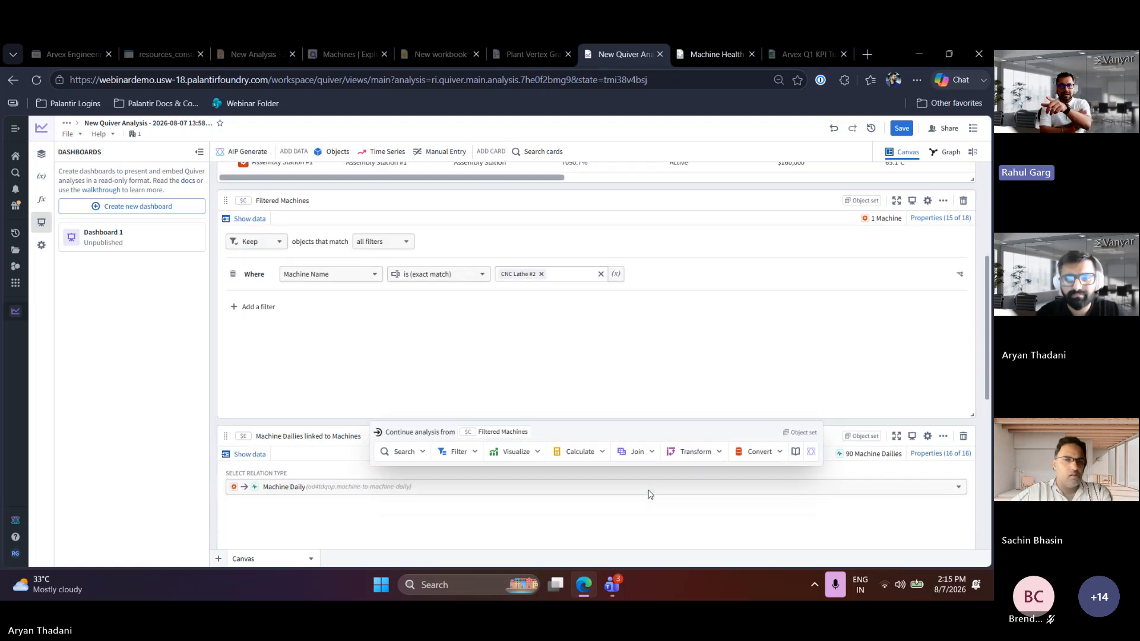
scroll(650, 495, down, 1)
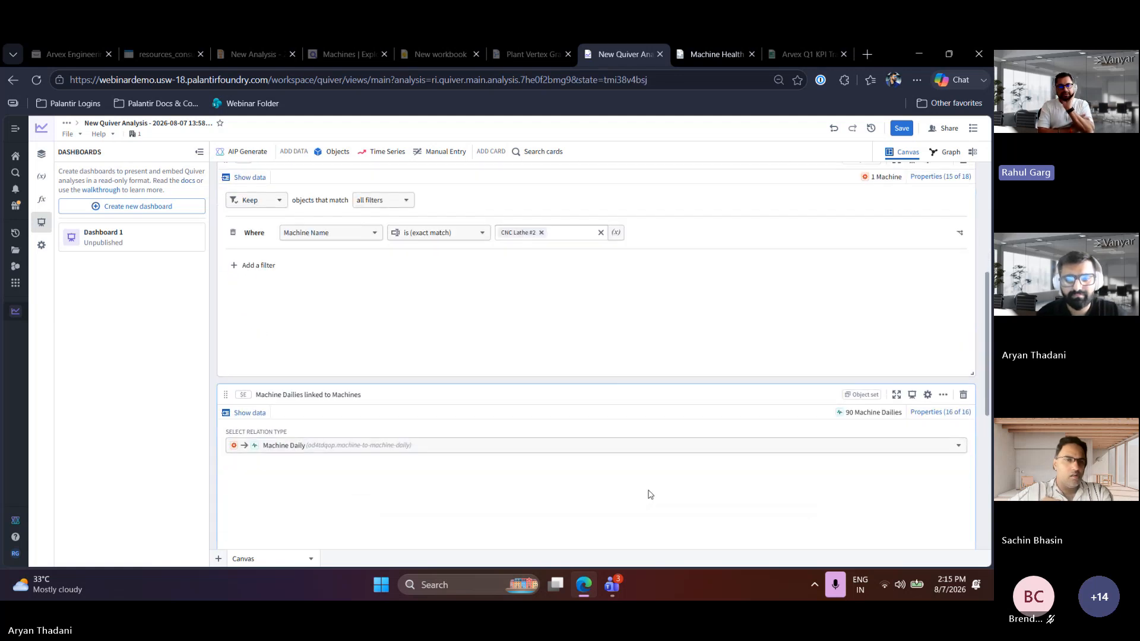
scroll(650, 495, down, 5)
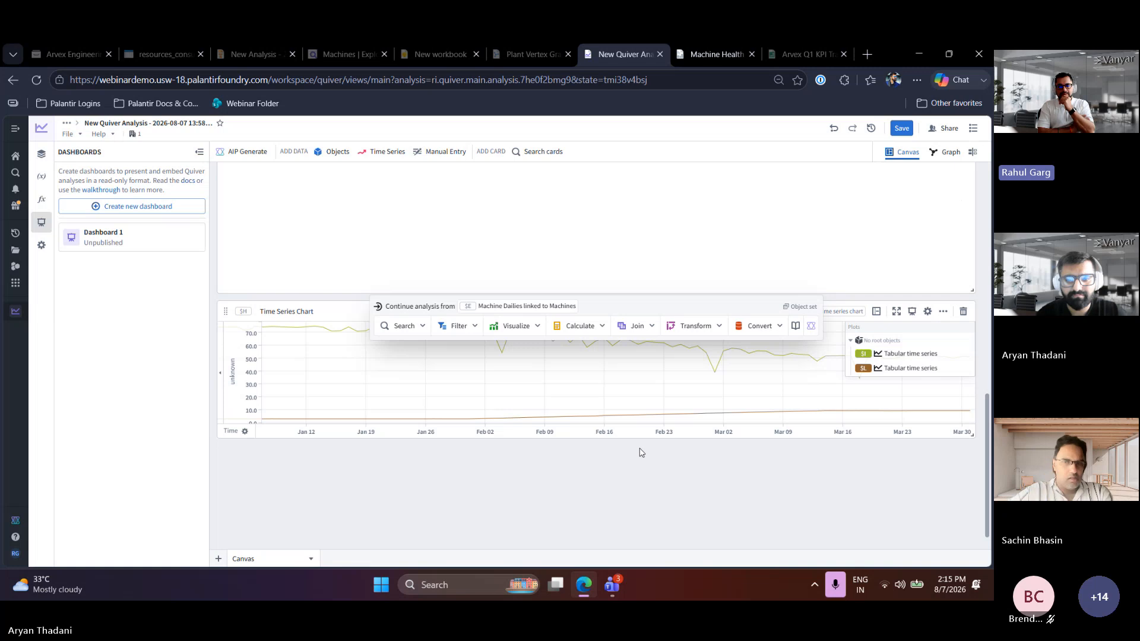
click(617, 392)
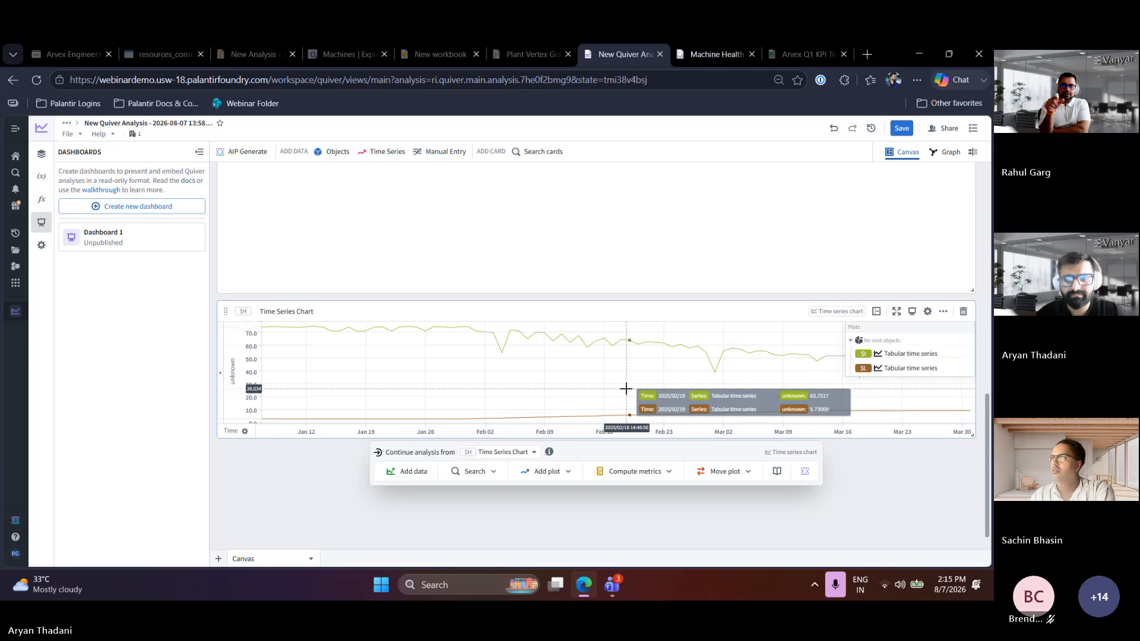
Show the Quiver analysis as a graph and examine how the nodes link from Machines through the Transform table to the Time Series Chart
click(944, 153)
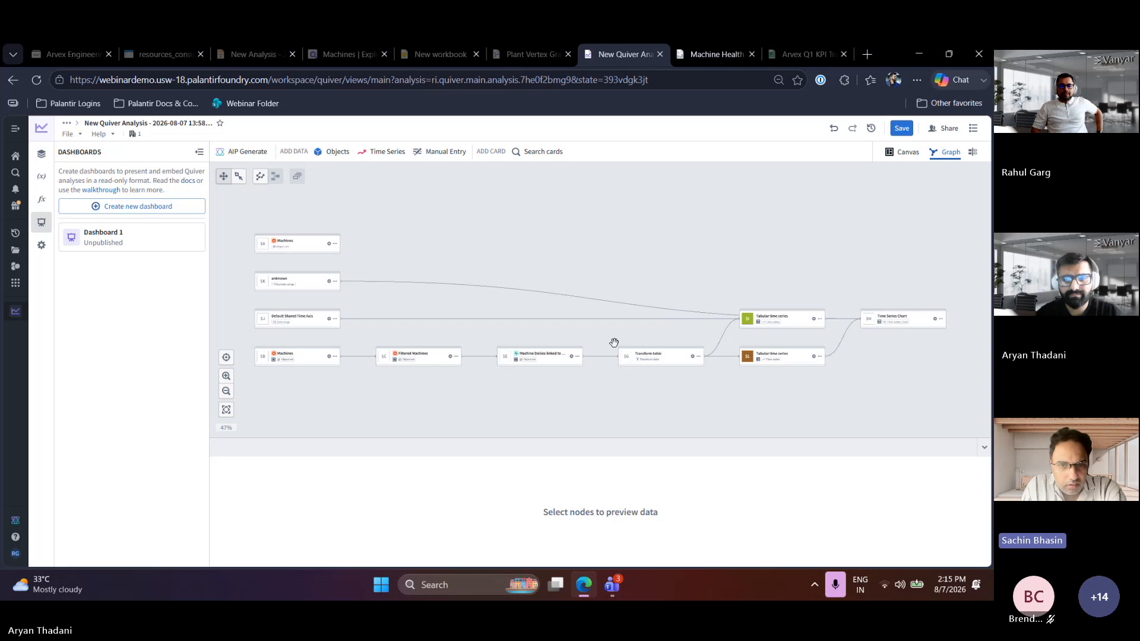
scroll(613, 339, up, 4)
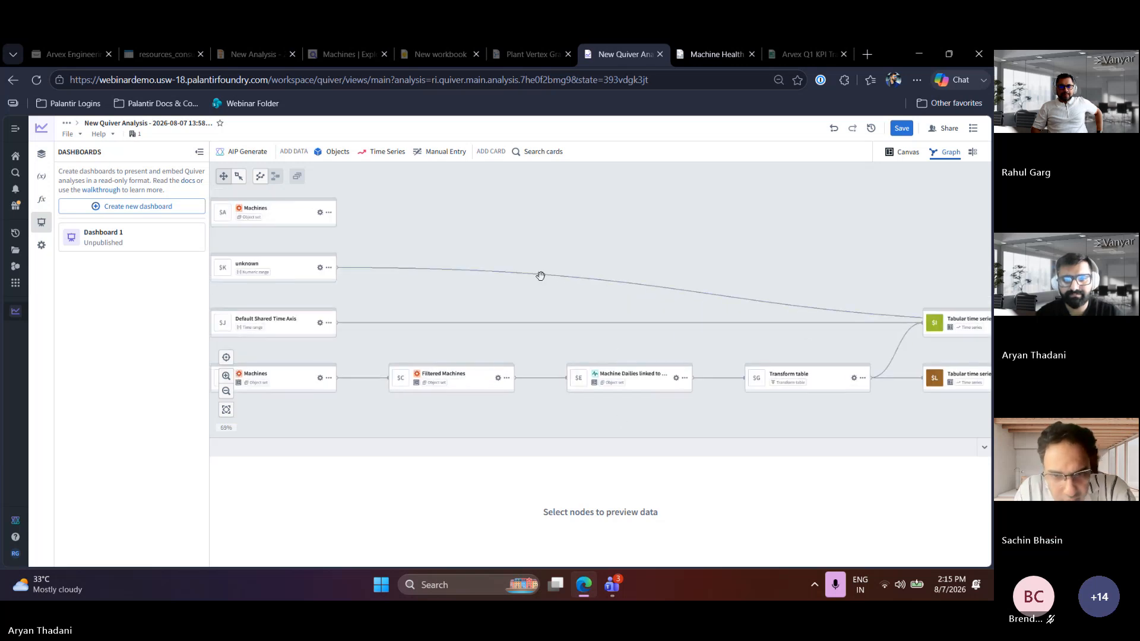
scroll(569, 291, left, 2)
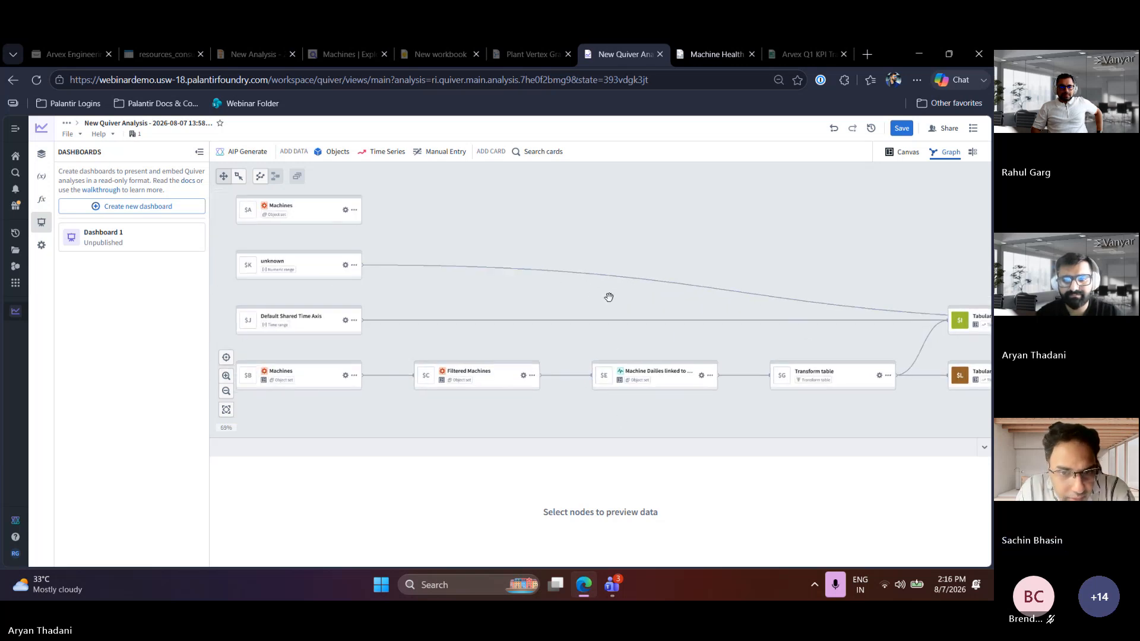
drag(628, 298, 514, 264)
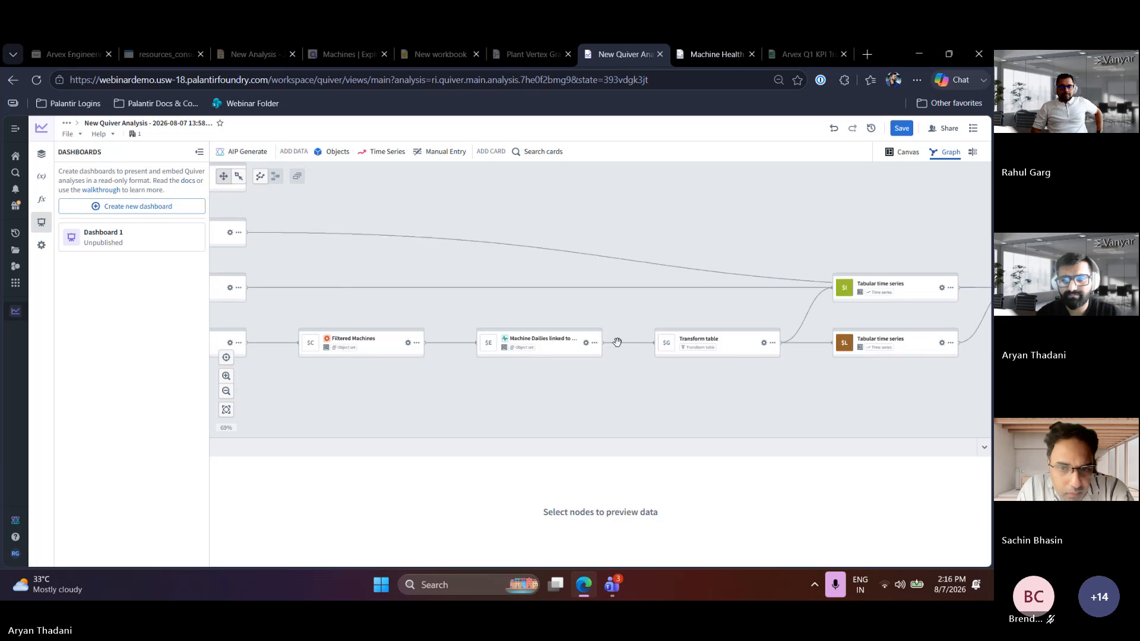
drag(689, 396, 470, 395)
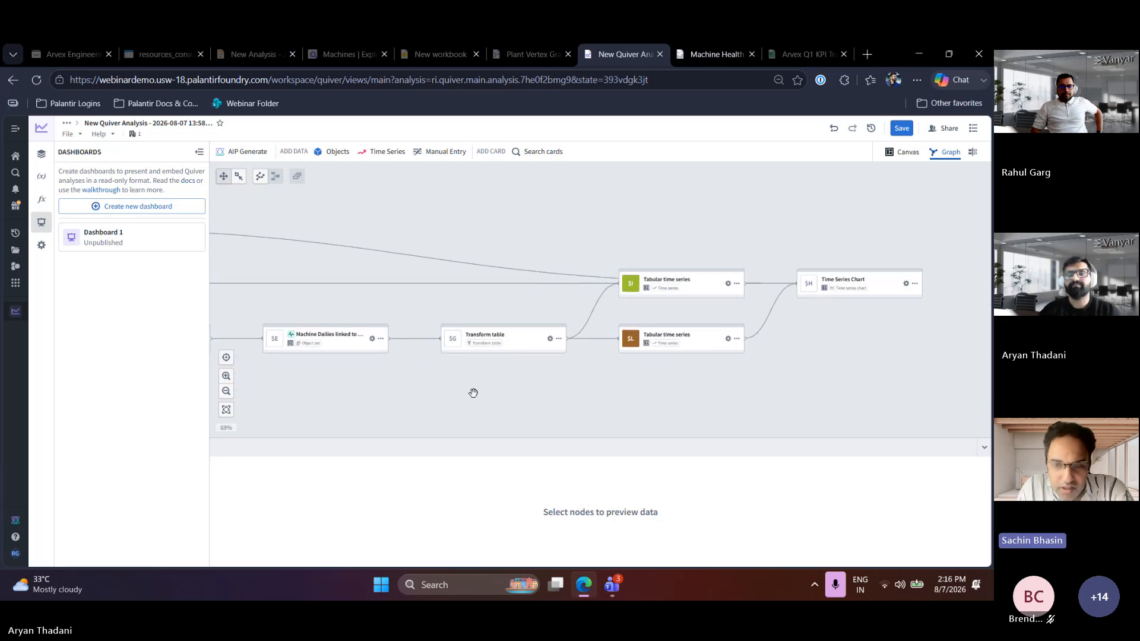
scroll(528, 381, down, 2)
scroll(552, 309, up, 3)
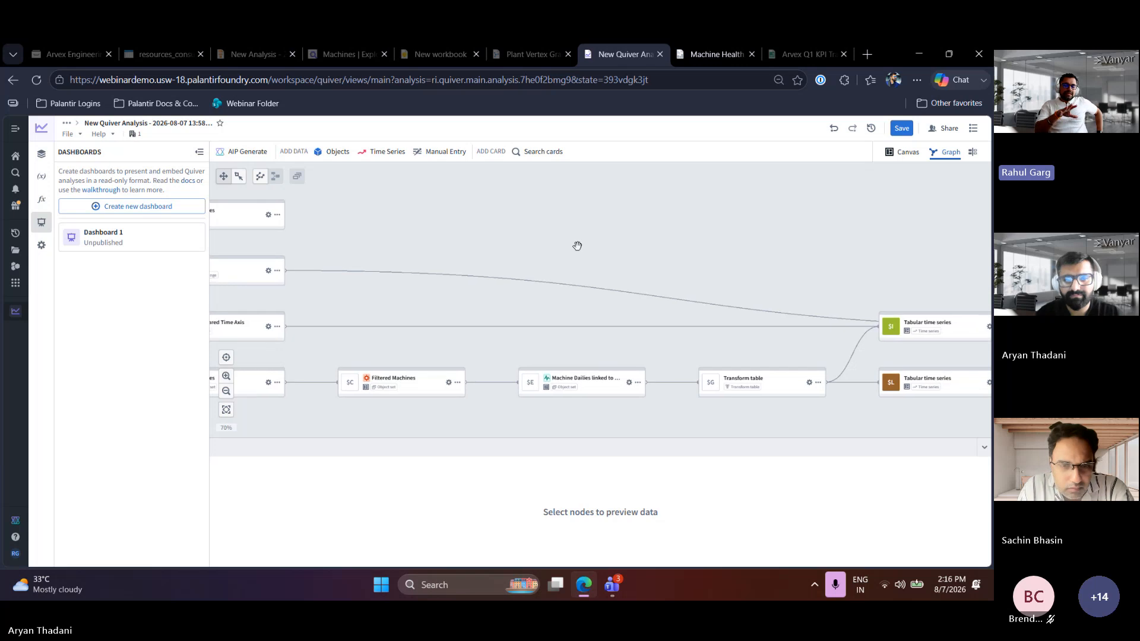
drag(578, 247, 669, 270)
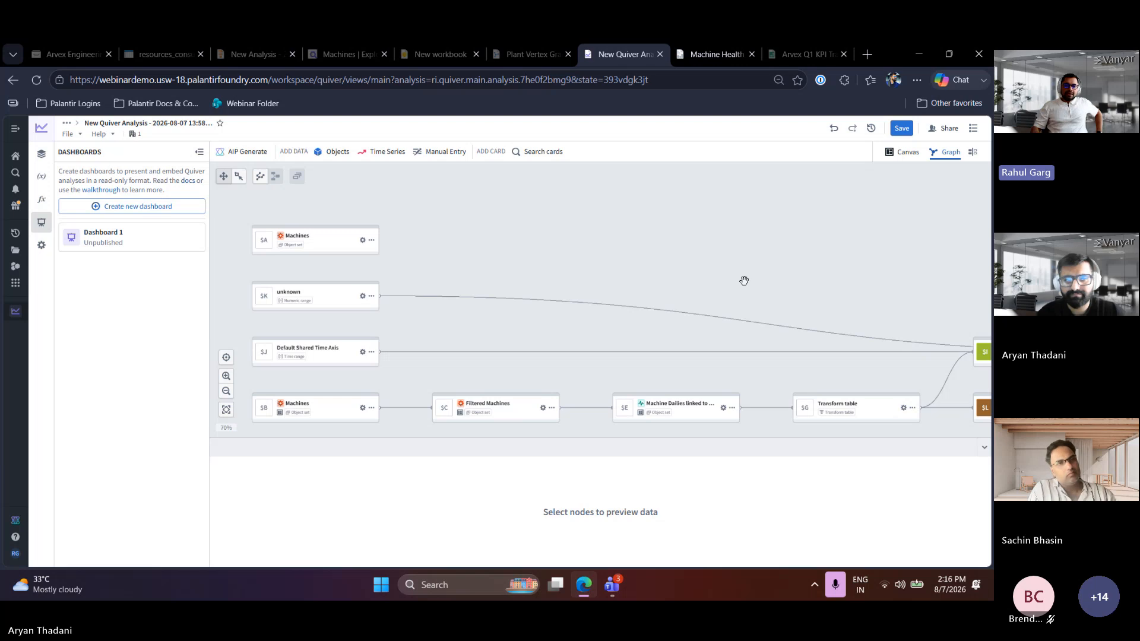
View the analysis parameters and the analysis contents list, and return to the canvas view with the Machines card selected
click(41, 180)
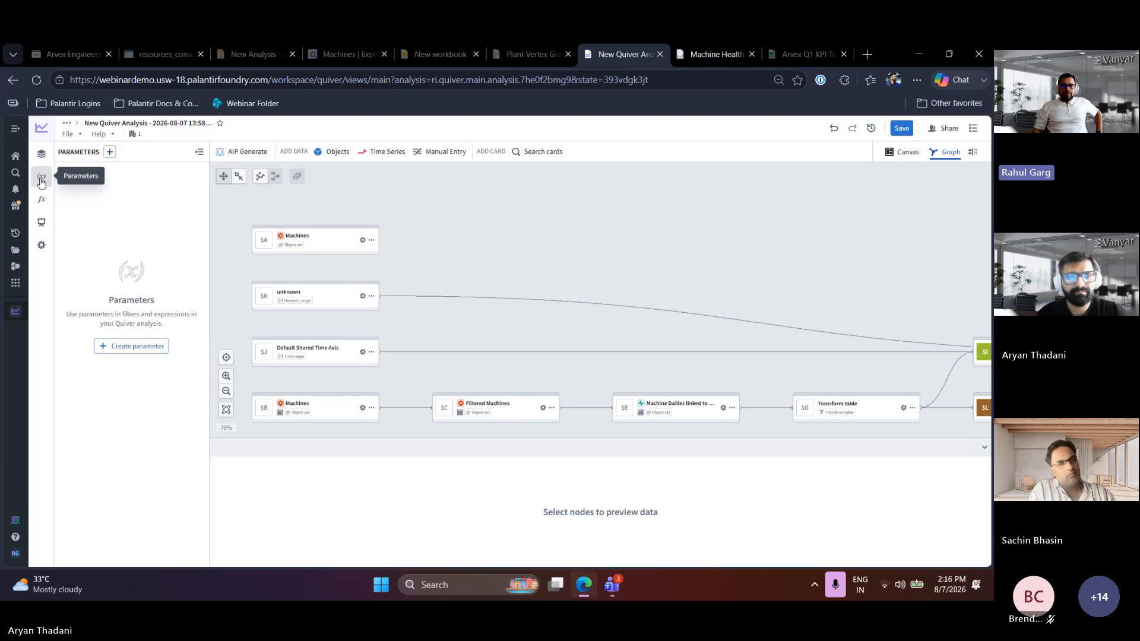
click(41, 153)
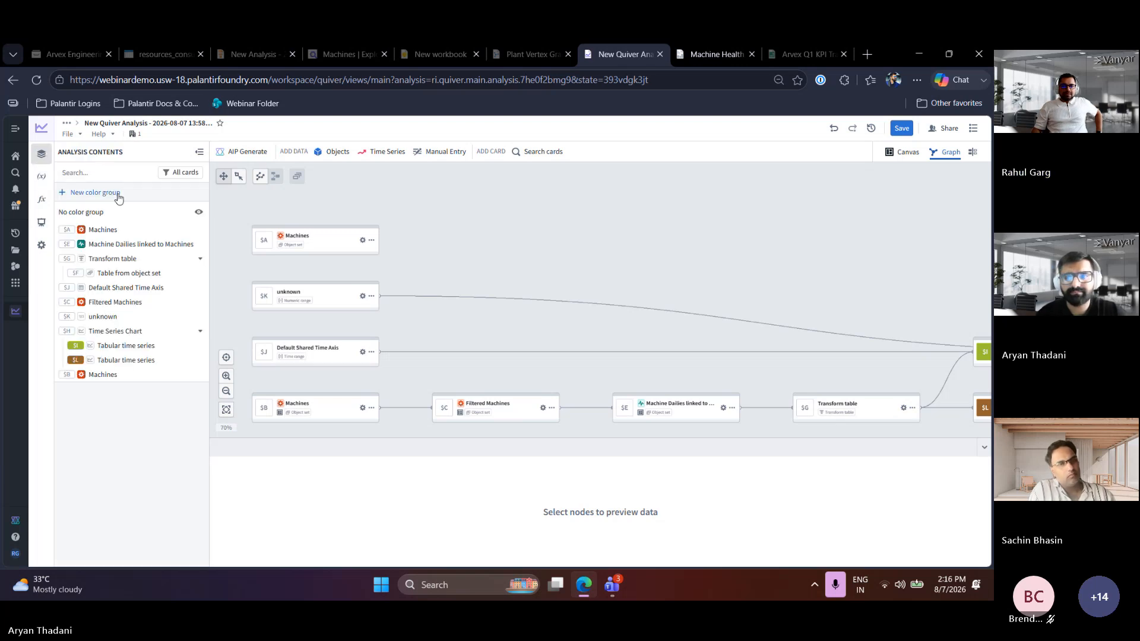
click(903, 152)
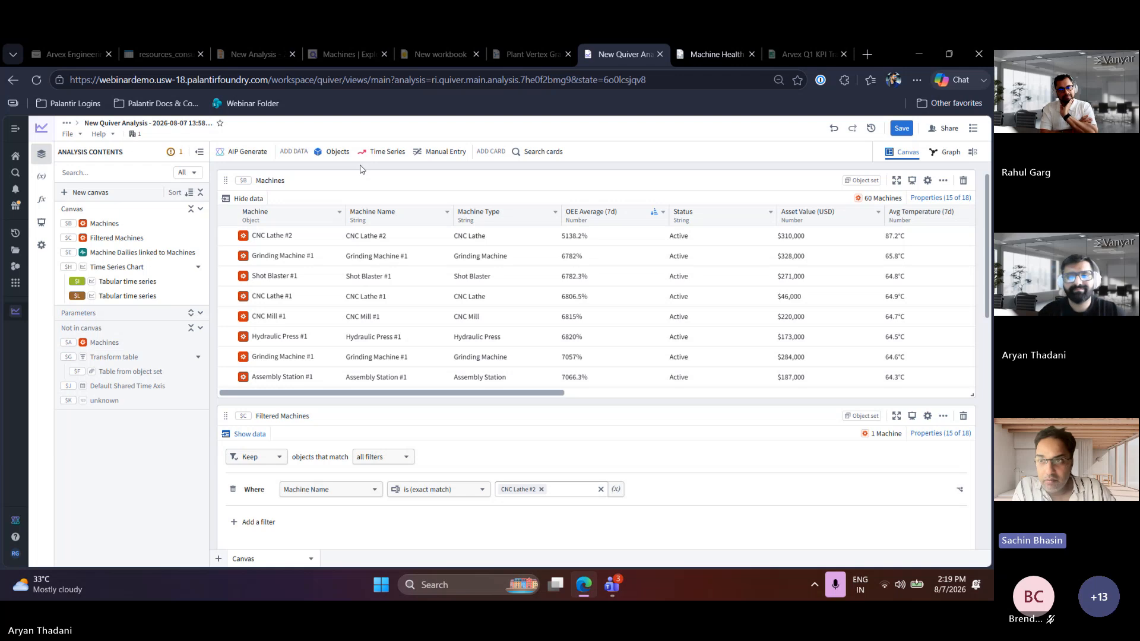
click(440, 176)
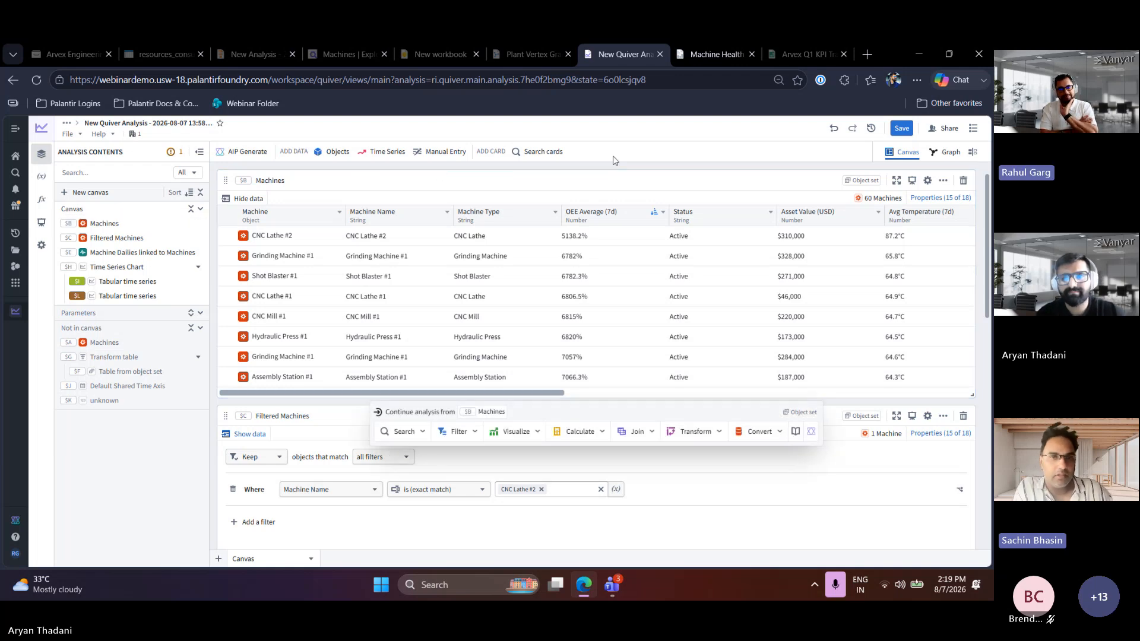
Return to the Machine Health Investigation Report and review its title block, Background and Machine Under Investigation sections
click(715, 44)
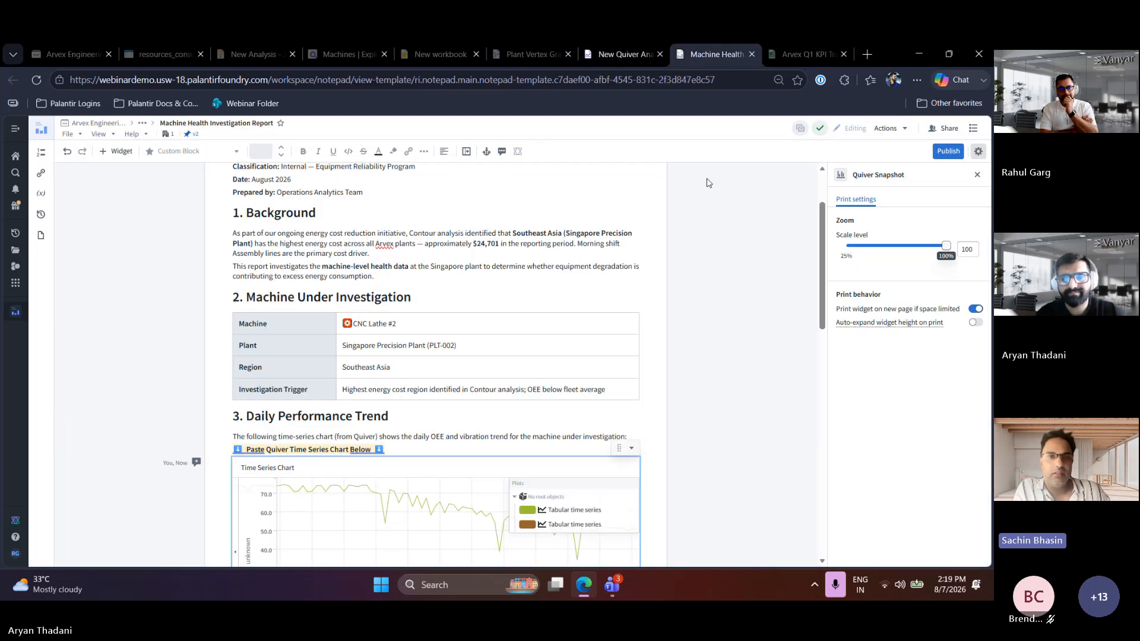
scroll(707, 248, up, 1)
scroll(708, 248, up, 2)
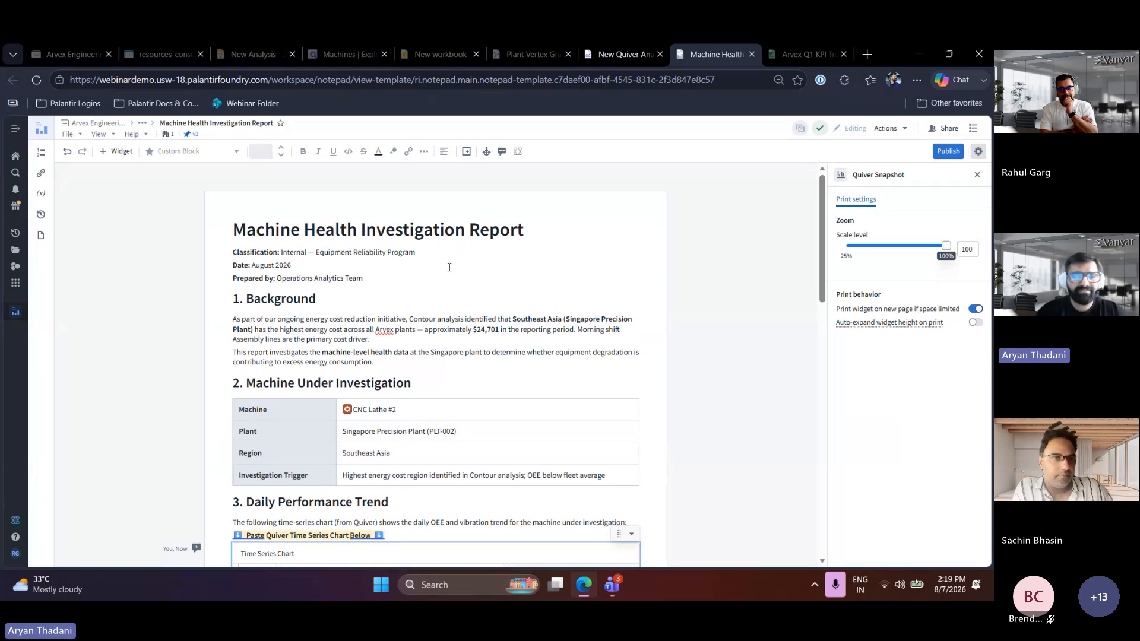
scroll(335, 269, down, 1)
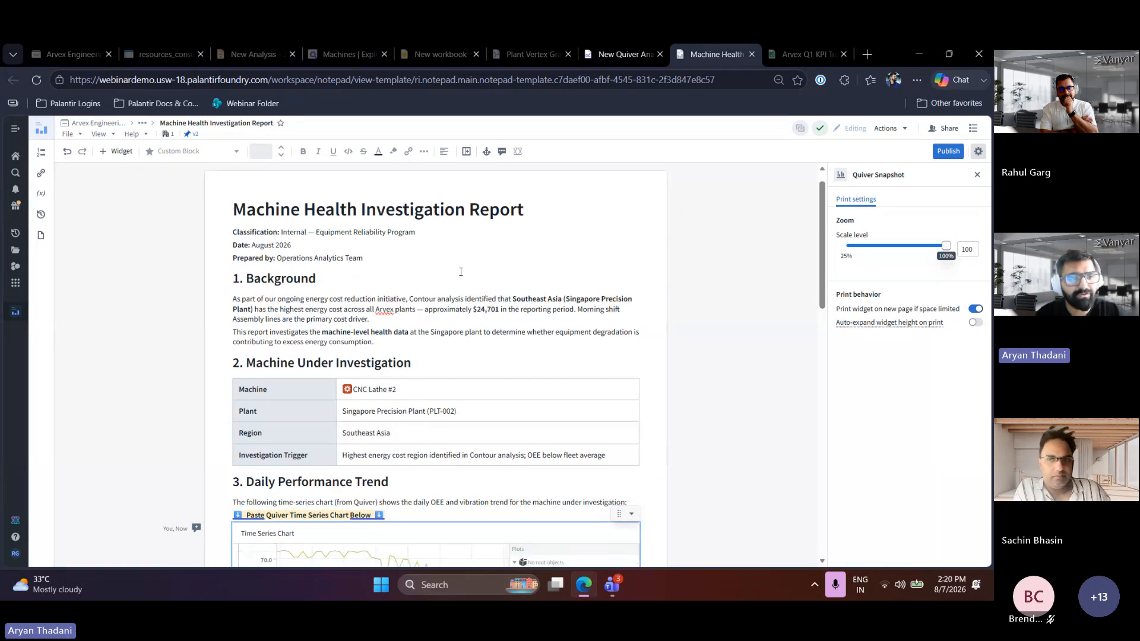
Browse the report's insertable widgets across the Inline Mention, Embed and Generator groups, and close the list without inserting any
click(118, 152)
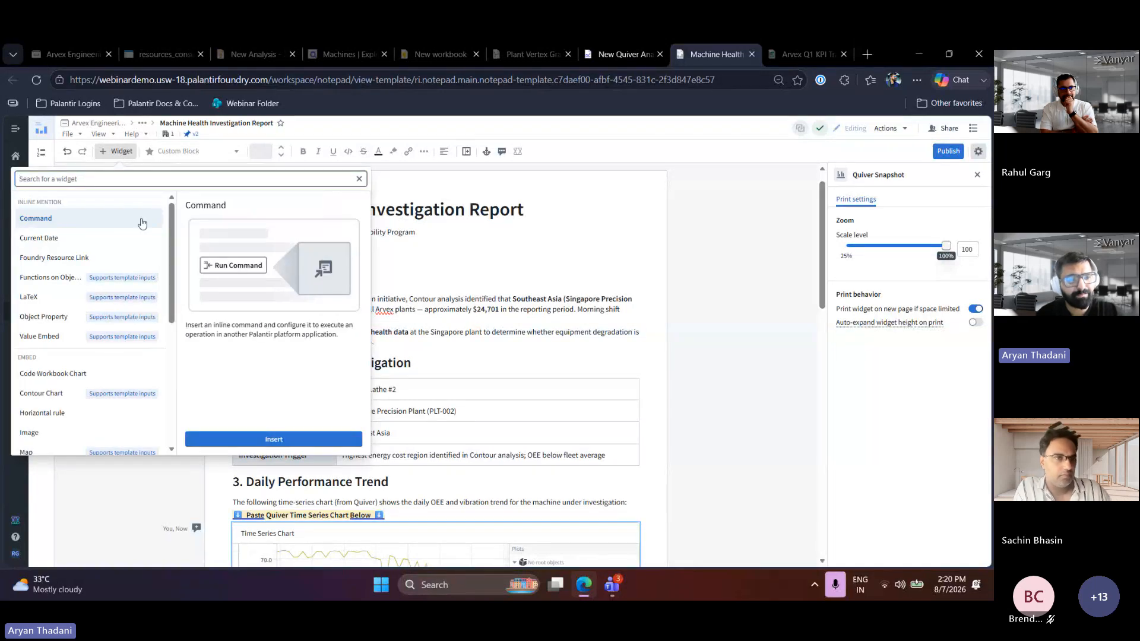
scroll(134, 224, down, 1)
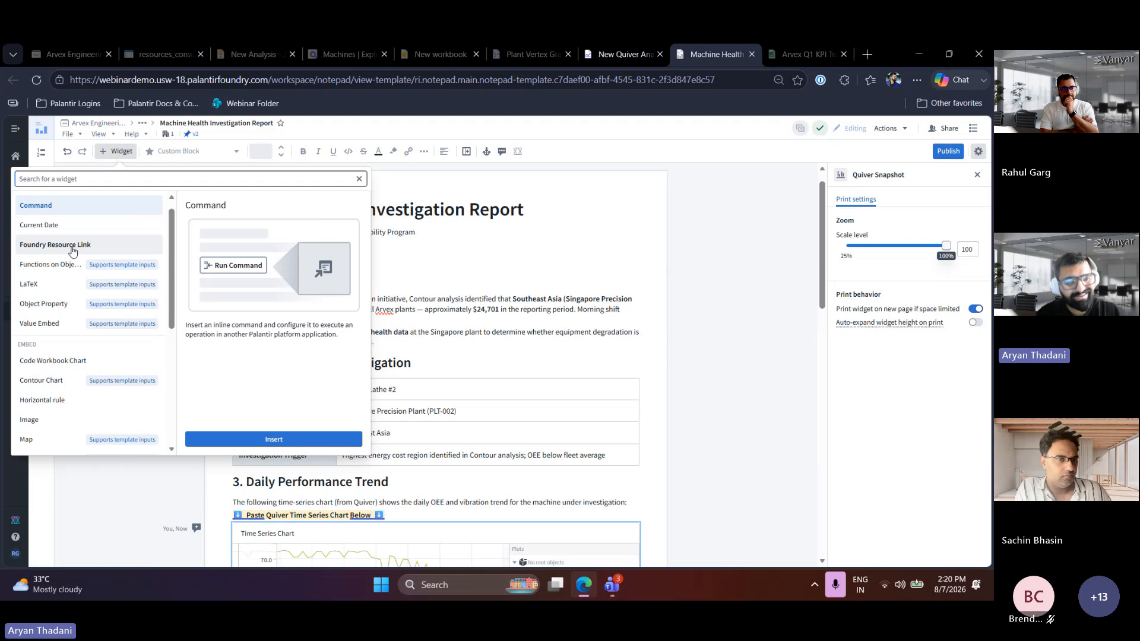
scroll(83, 261, down, 1)
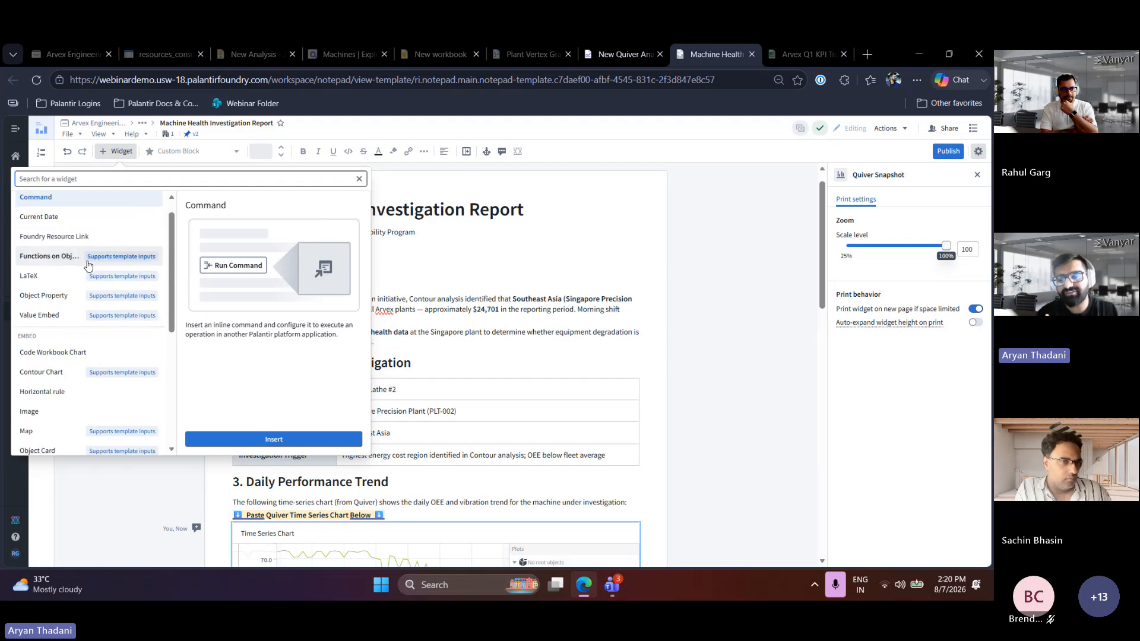
scroll(86, 268, down, 1)
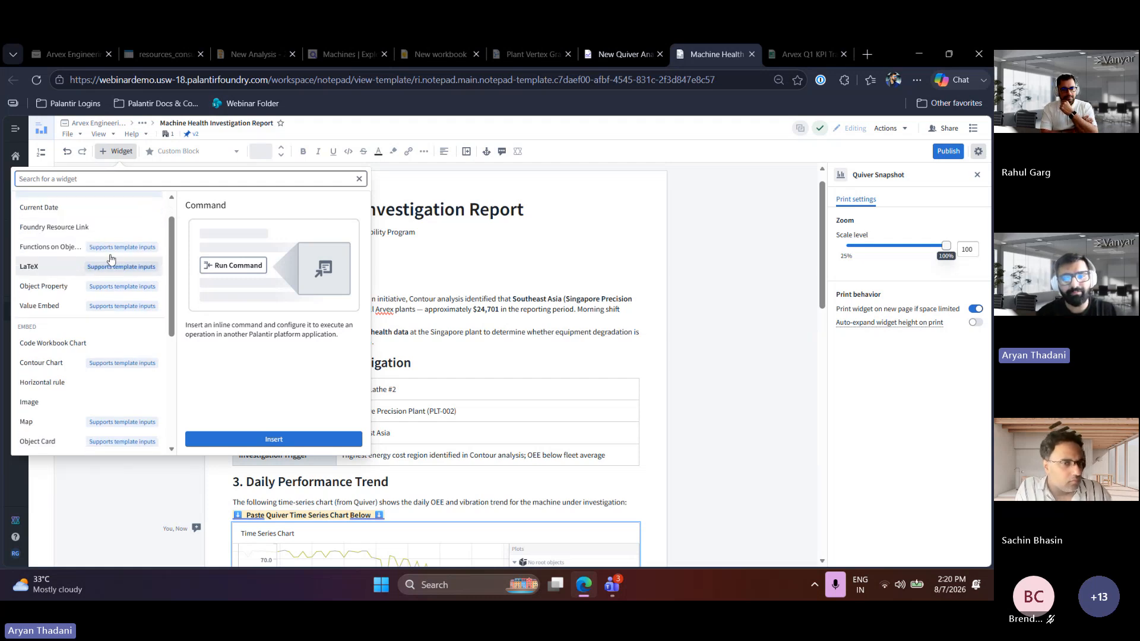
scroll(83, 279, down, 3)
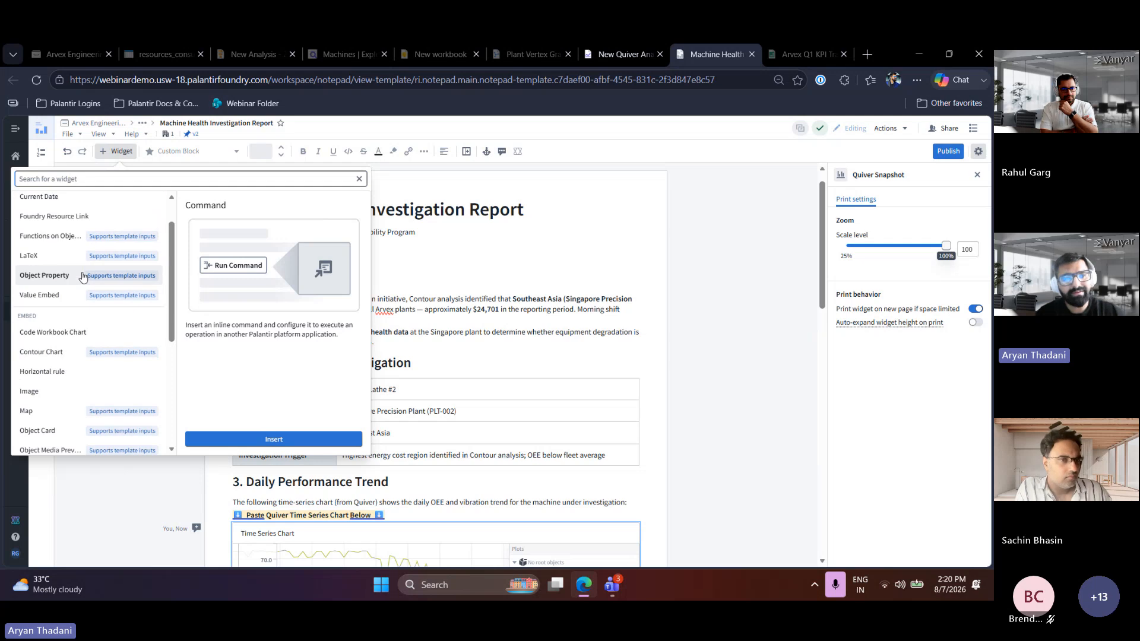
scroll(79, 315, down, 3)
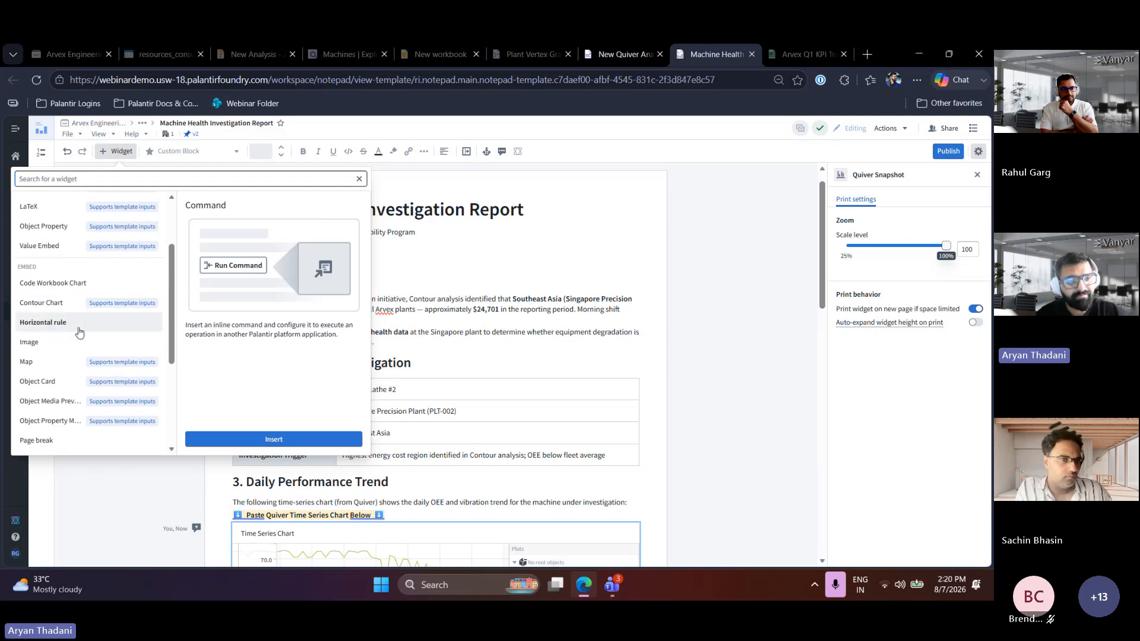
scroll(79, 331, down, 6)
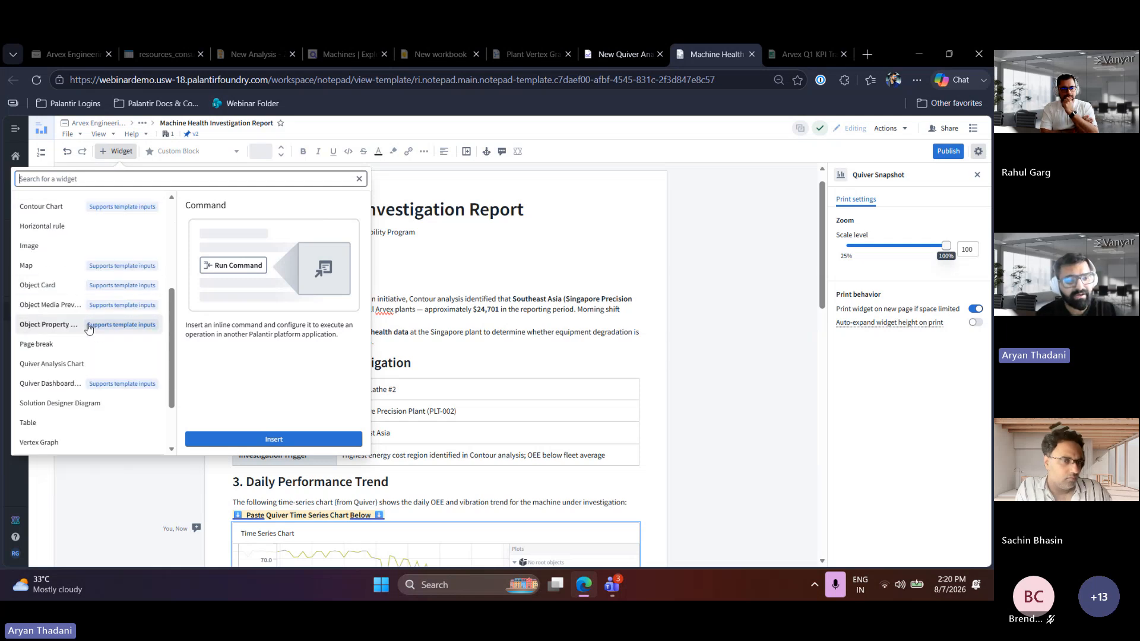
scroll(83, 314, down, 8)
scroll(88, 328, down, 3)
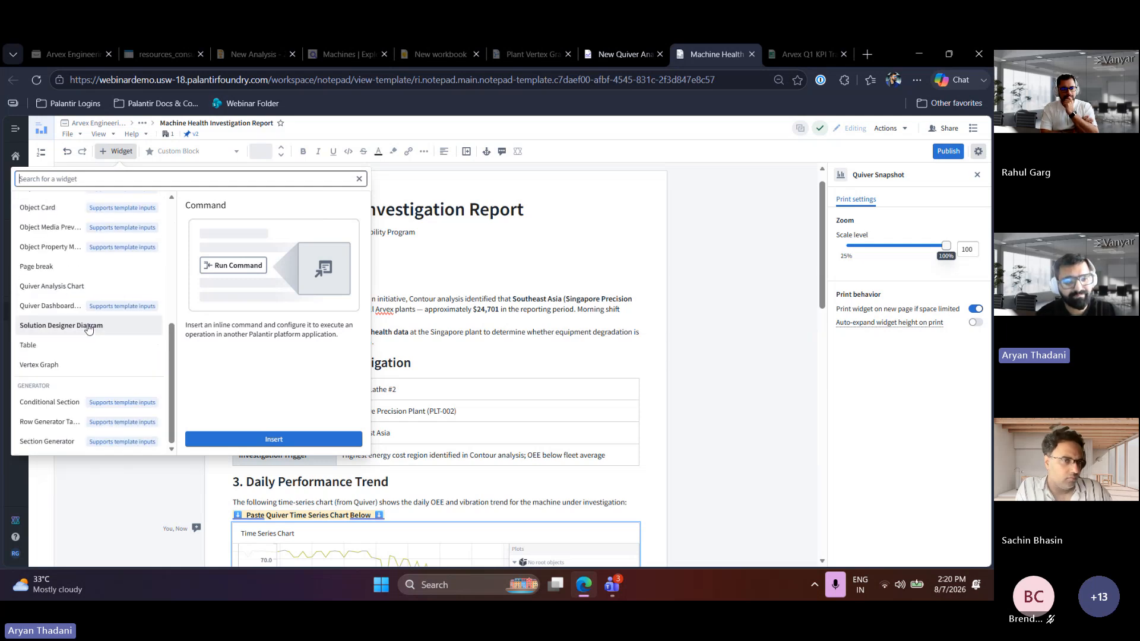
click(102, 497)
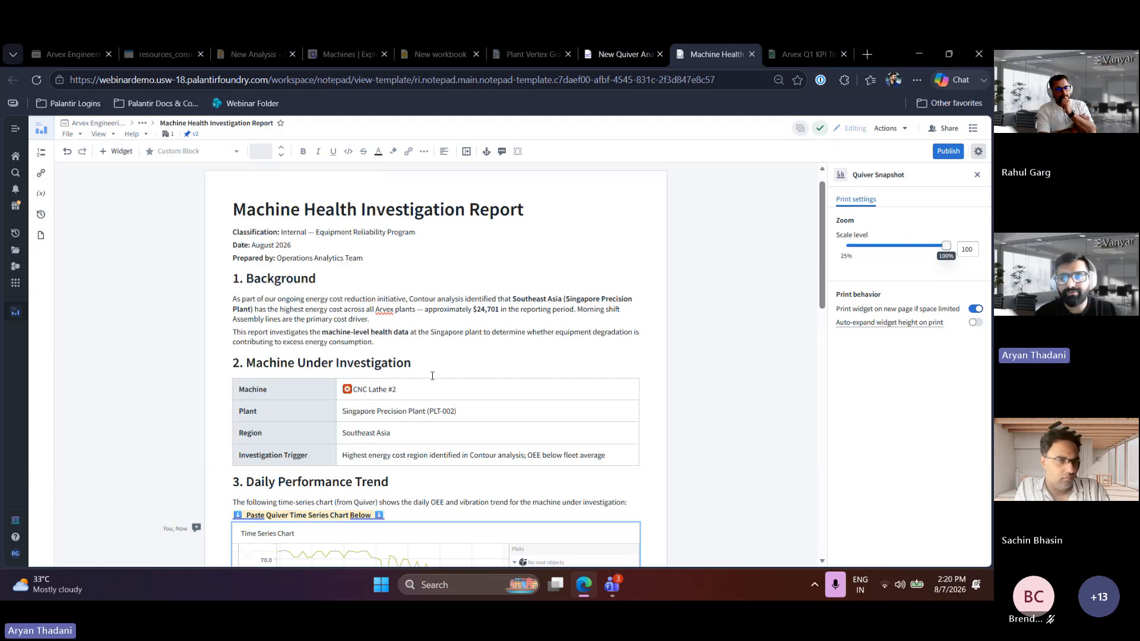
scroll(692, 240, up, 1)
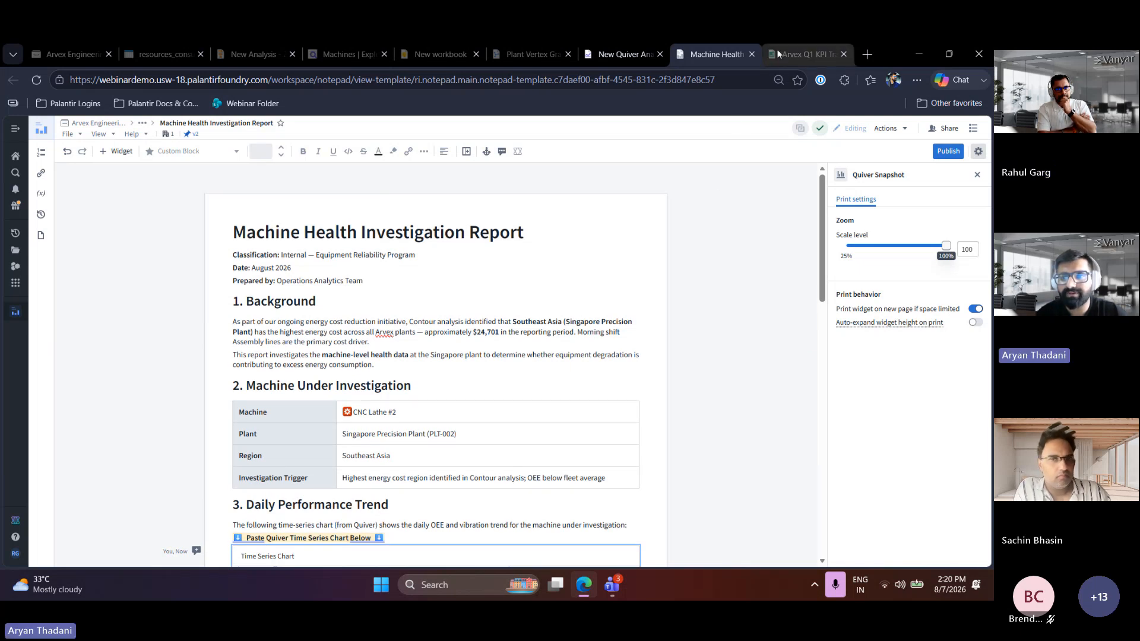
Open the Arvex Q1 KPI Tracker spreadsheet and inspect the Q1 Avg formulas in E4, E3 and E2 and the Variance formula in G2
mouse_move(785, 52)
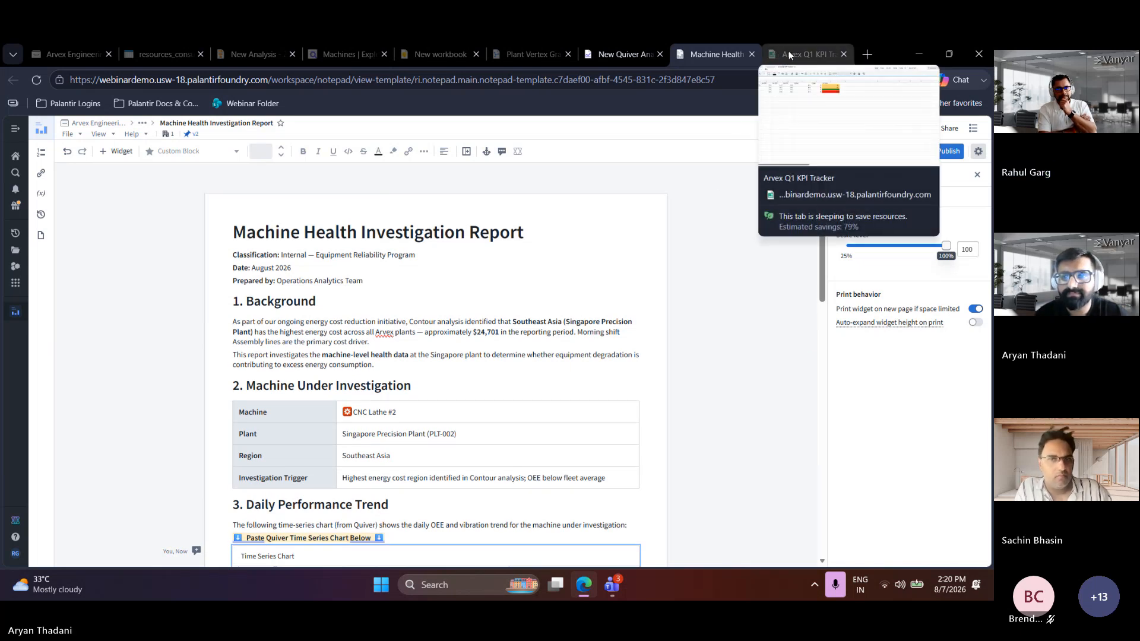
click(789, 53)
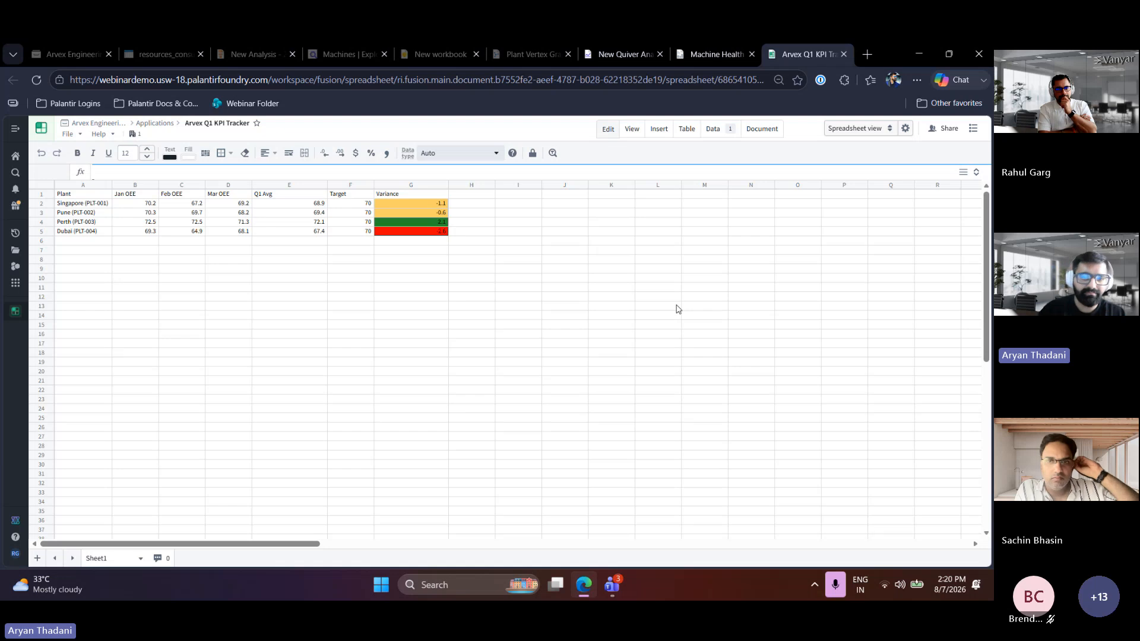
click(296, 223)
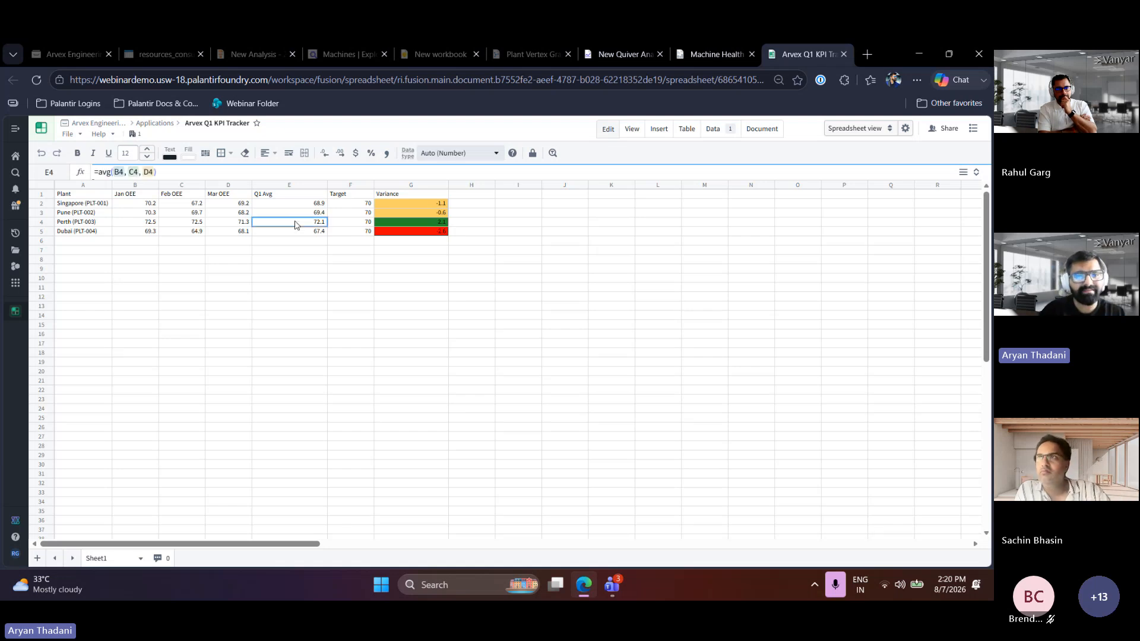
click(297, 214)
click(303, 205)
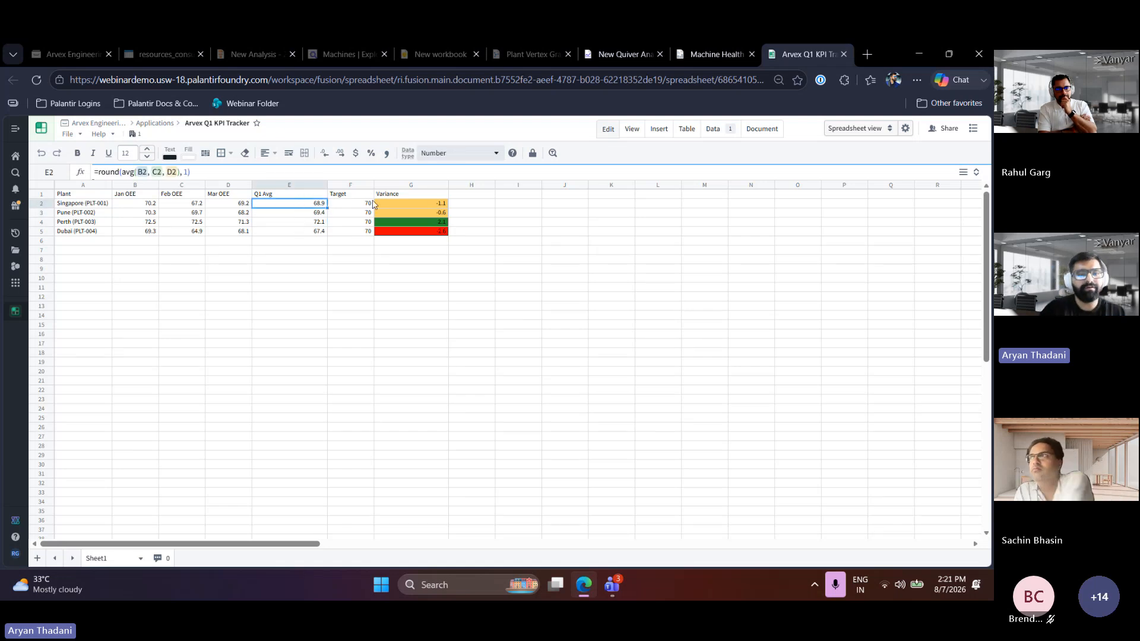
click(403, 204)
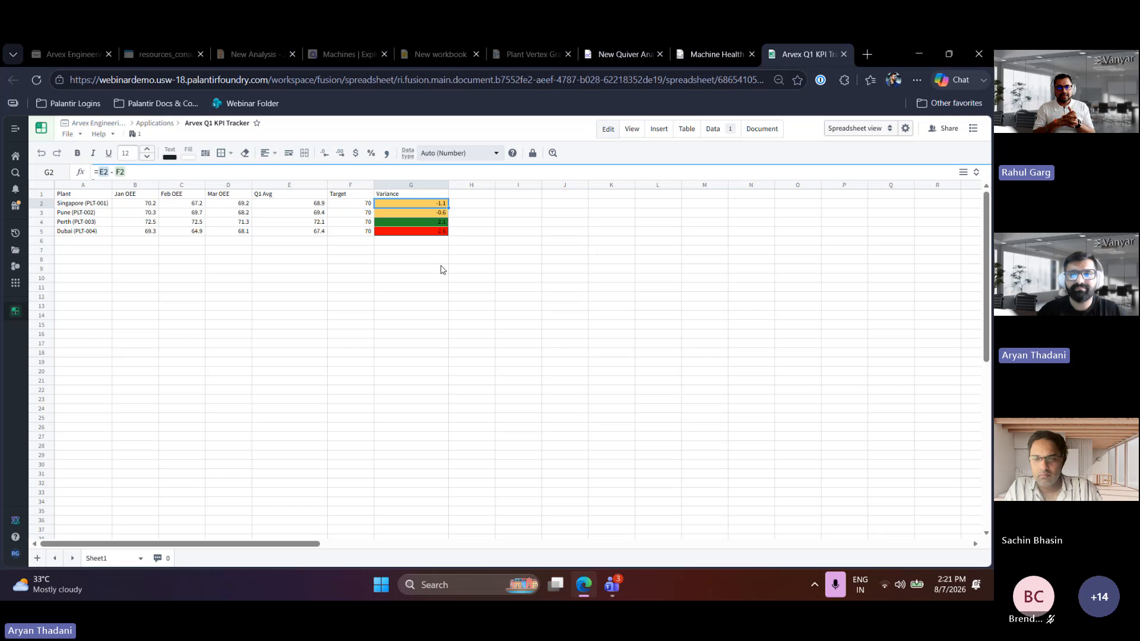
Review the spreadsheet's available view, insert, table and data commands
click(631, 128)
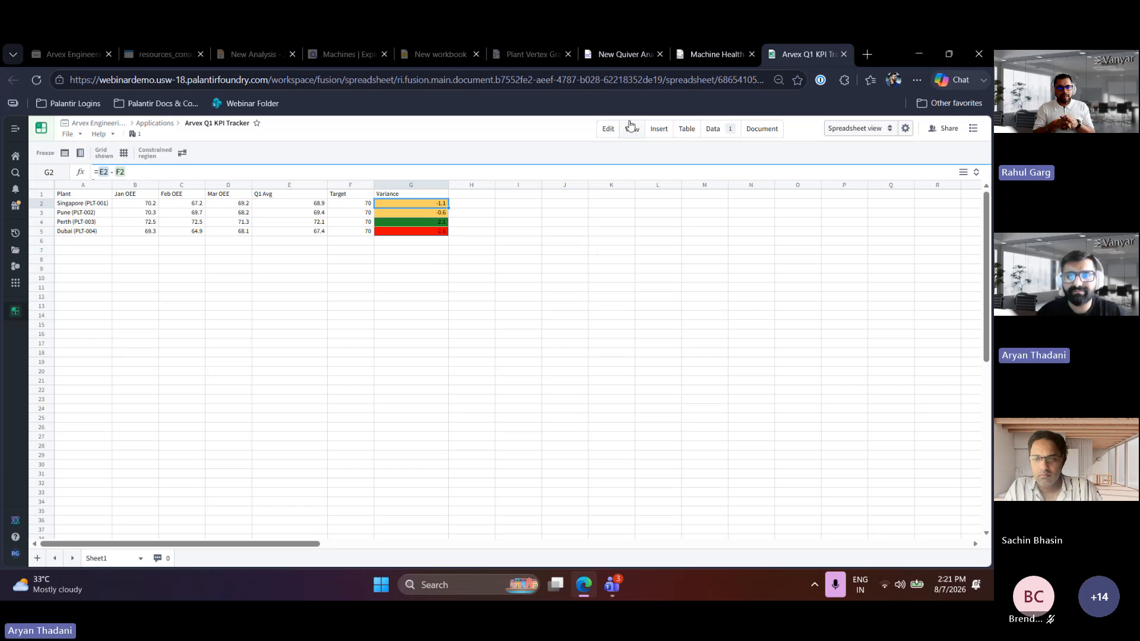
click(659, 129)
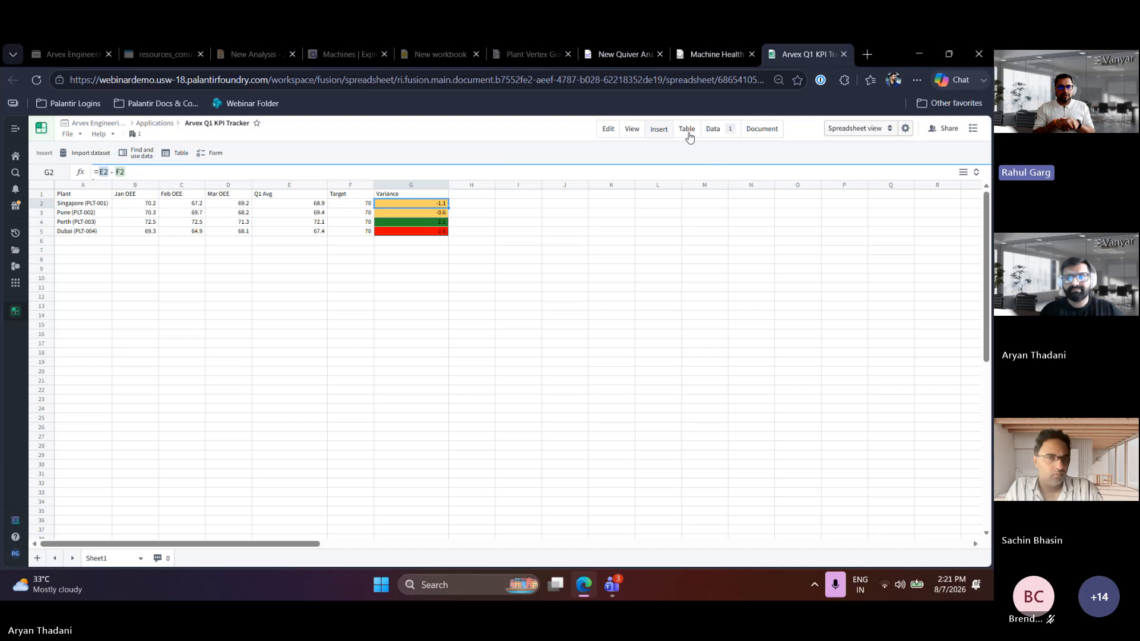
click(688, 135)
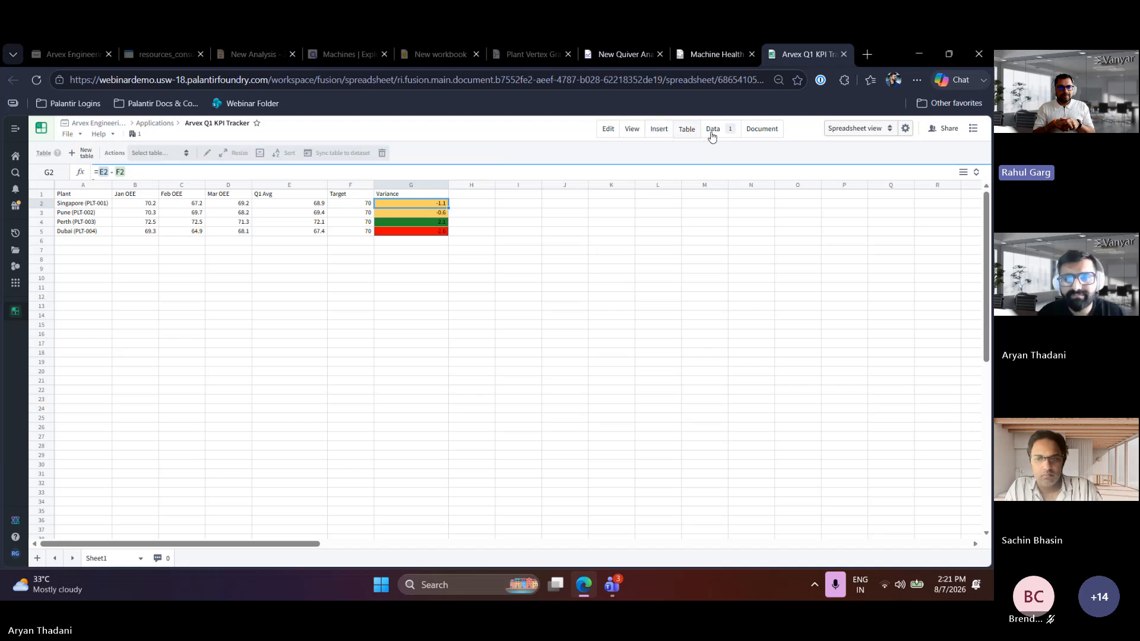
click(711, 131)
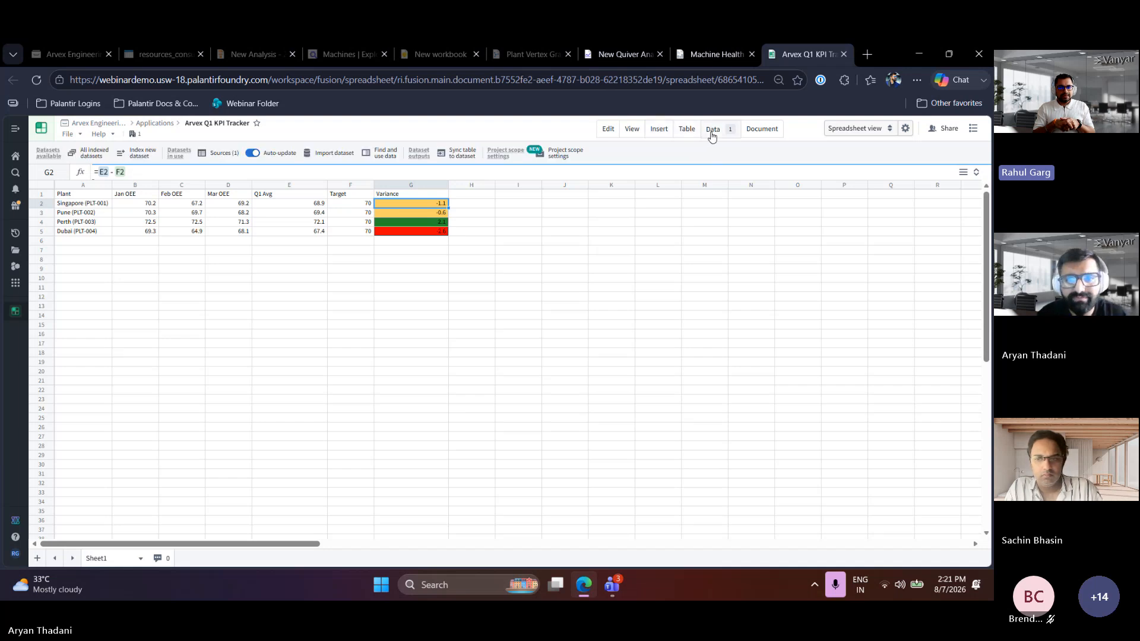
Inspect the options for syncing A1:G5 to a dataset and browse Arvex Engineering PT. LTD for a dataset to import, then cancel both
click(460, 155)
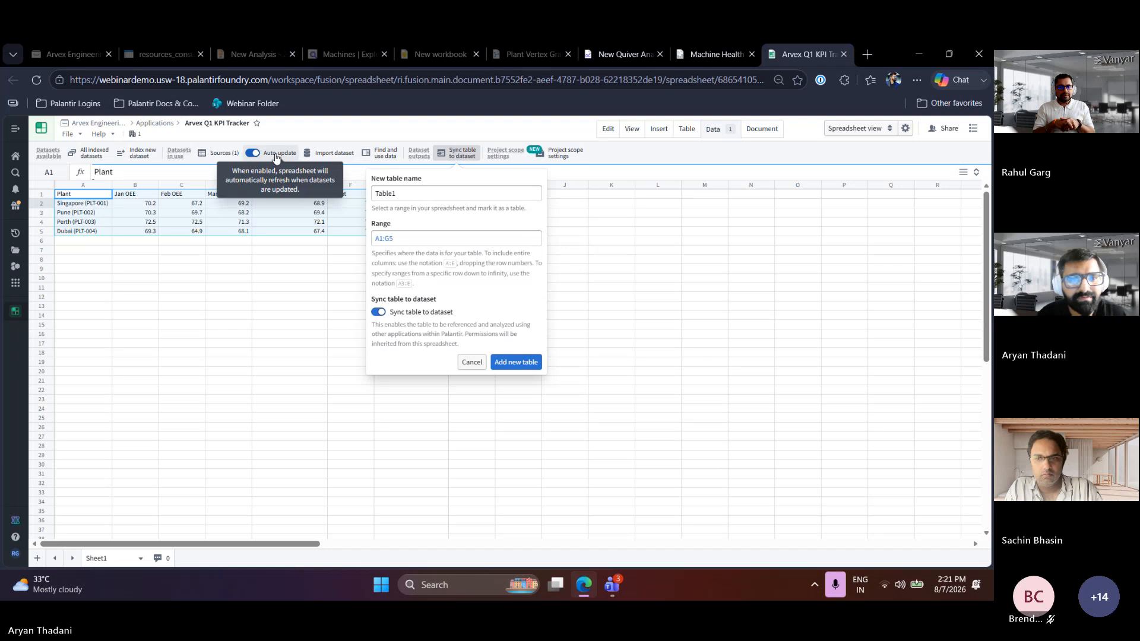
click(327, 156)
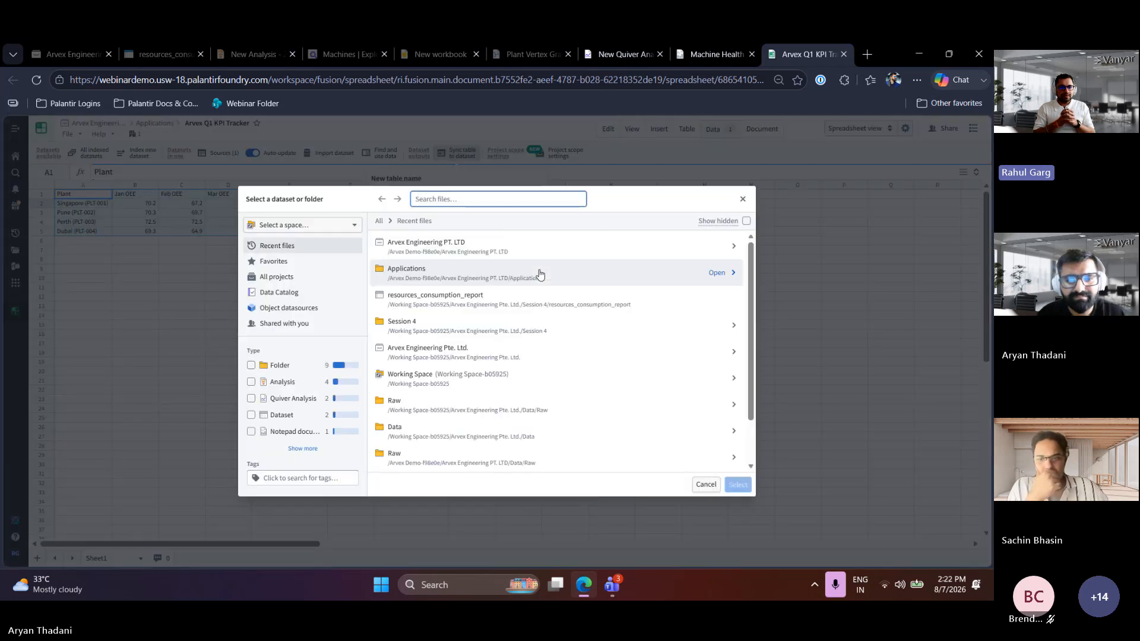
click(719, 250)
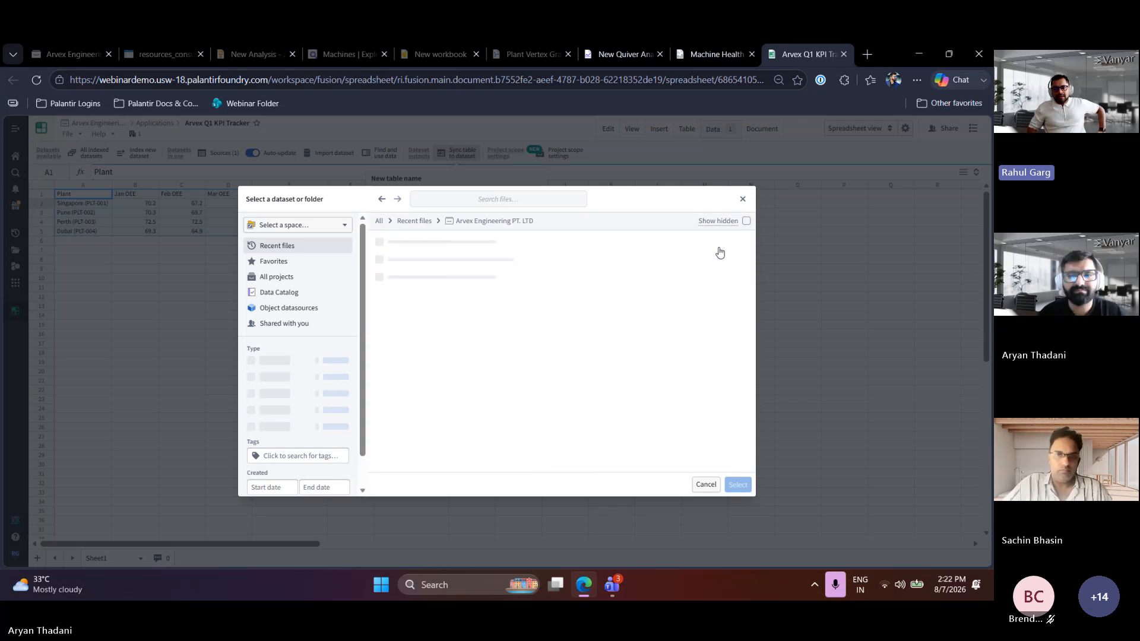
click(744, 199)
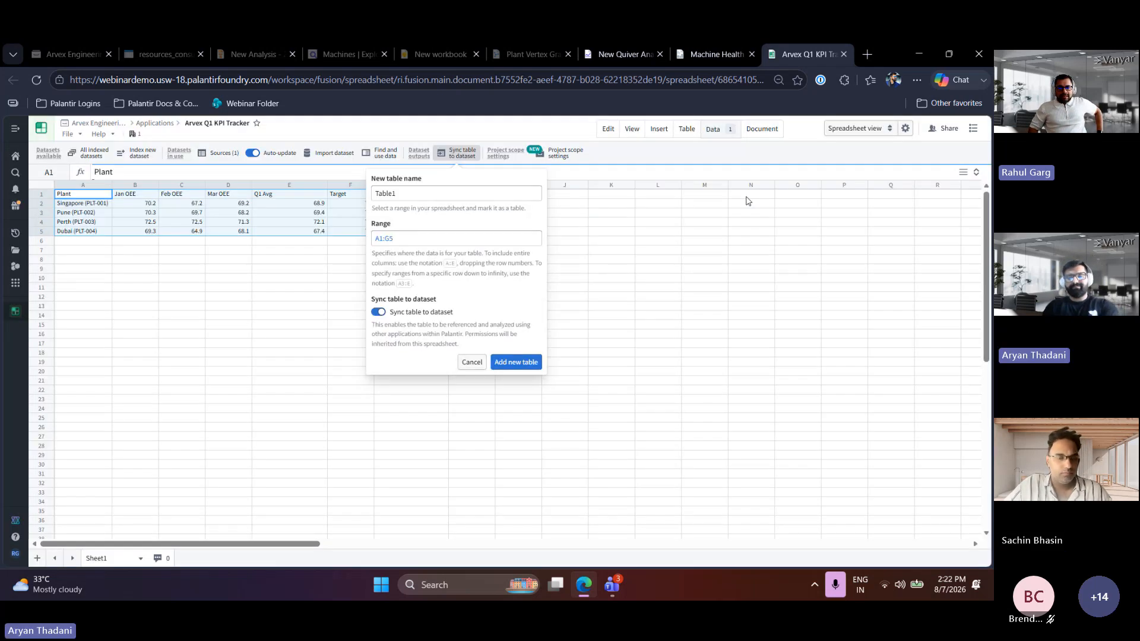
click(473, 363)
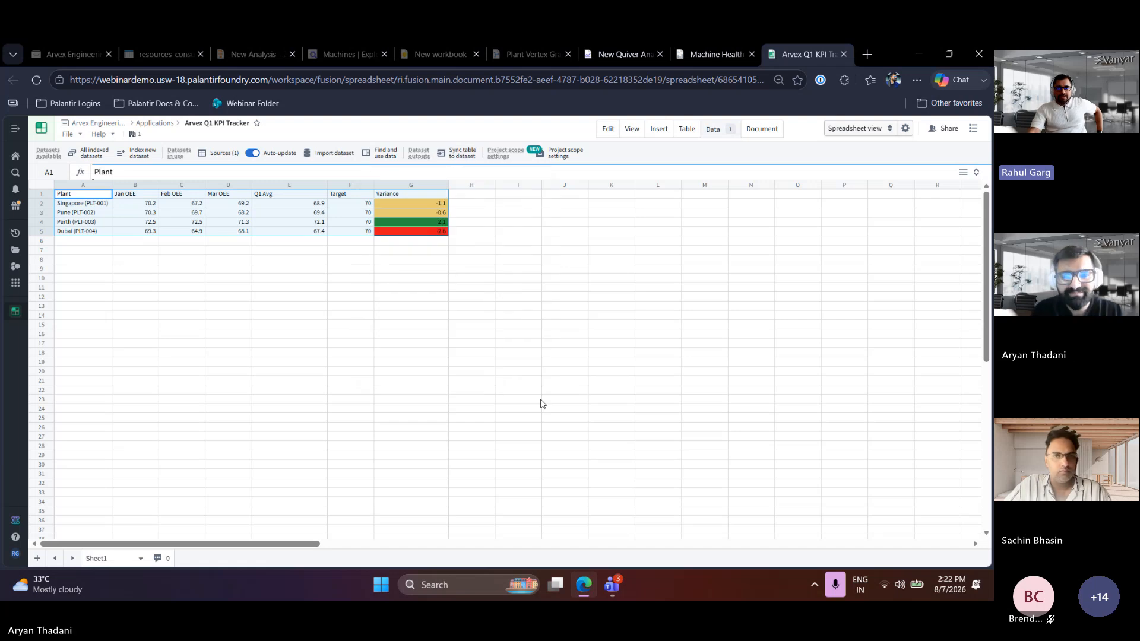